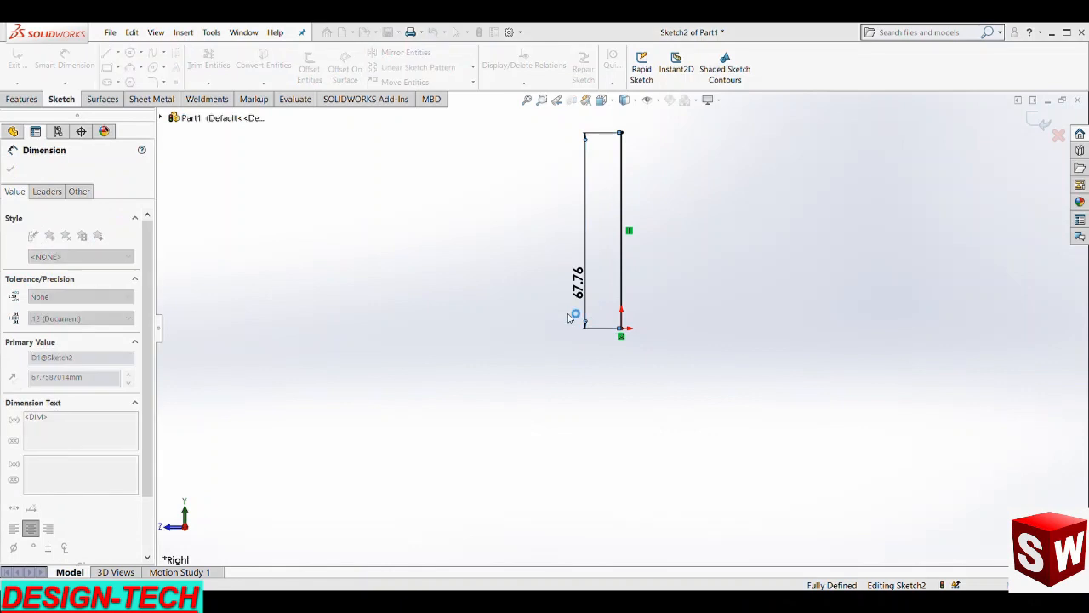
- Set the vertical line's length to 25 mm
text(25)
key(Return)
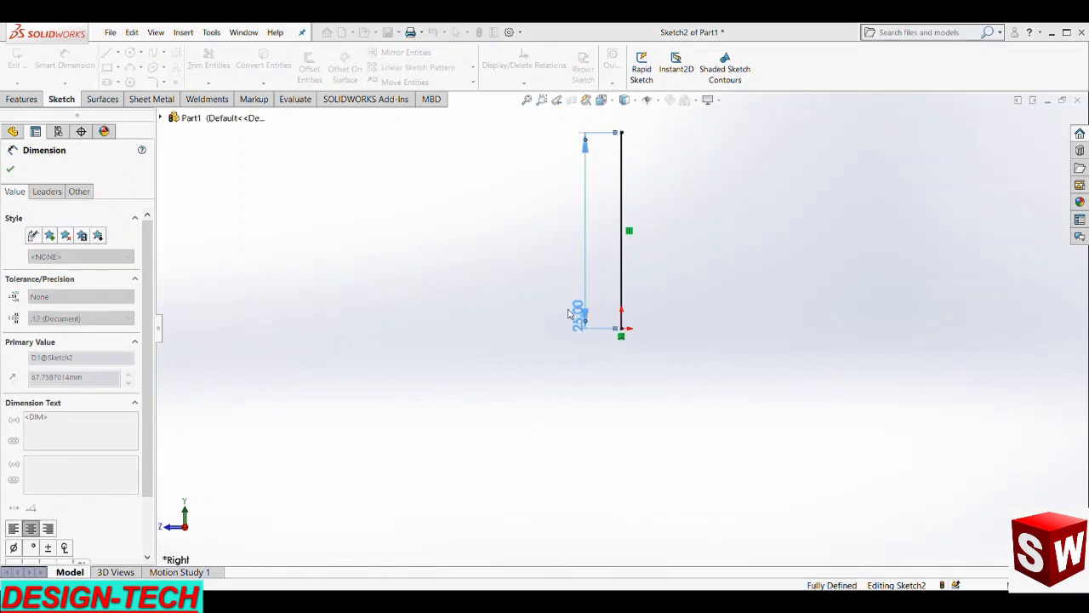
click(568, 231)
- Draw rightward horizontal lines from the vertical line's ends, about 11.5 mm long at the lower end and about 5.7 mm at the upper
click(107, 53)
click(621, 327)
click(712, 328)
key(Escape)
key(Escape)
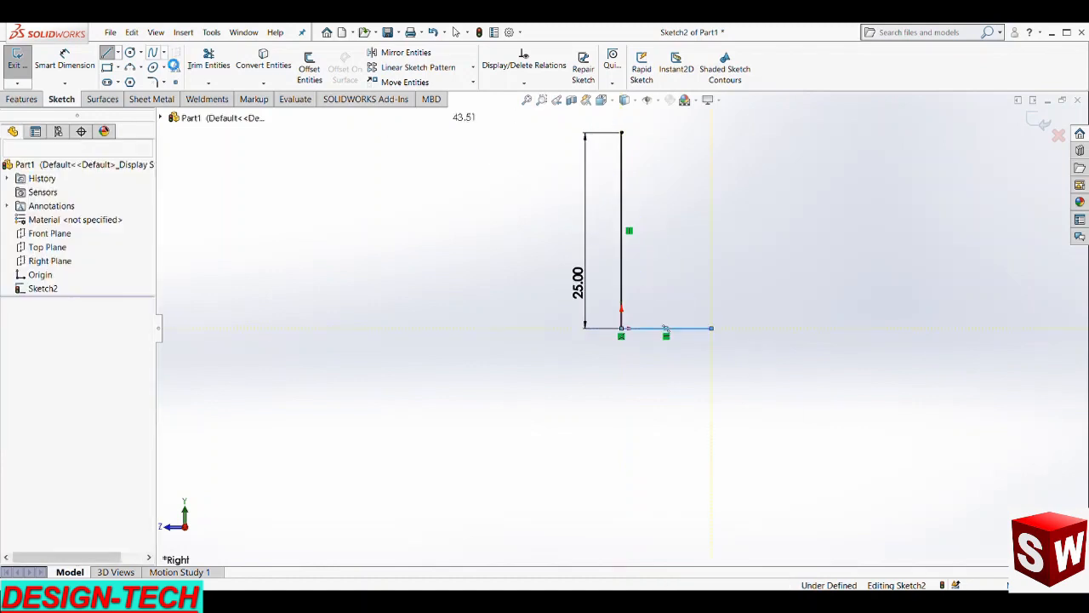
click(106, 53)
click(622, 132)
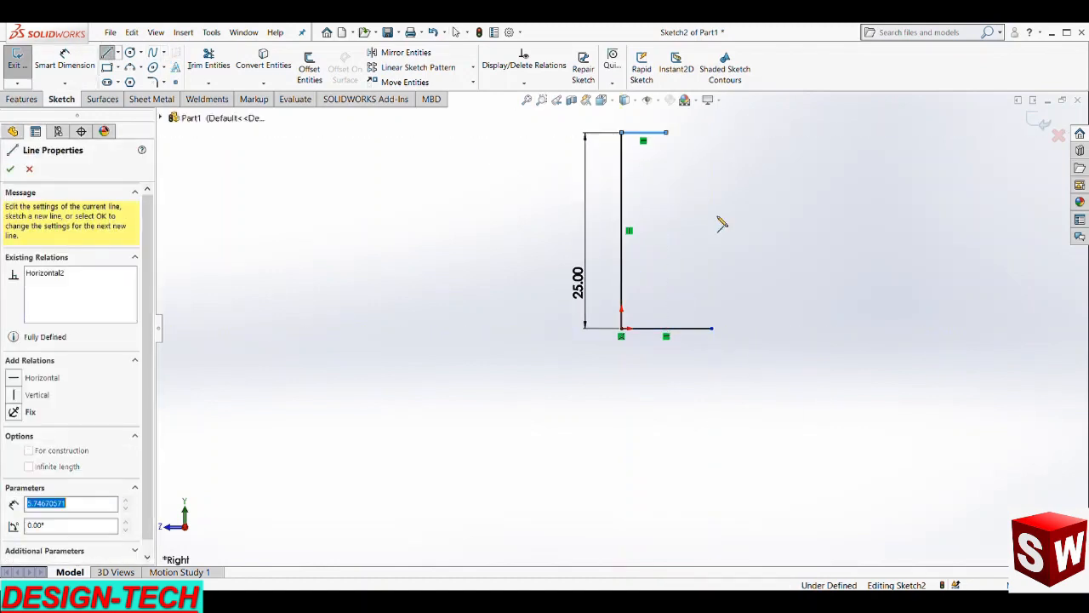
click(667, 133)
key(Escape)
- Dimension the lower horizontal line to 25 mm and the upper horizontal line to 15 mm
key(d)
click(669, 328)
click(680, 355)
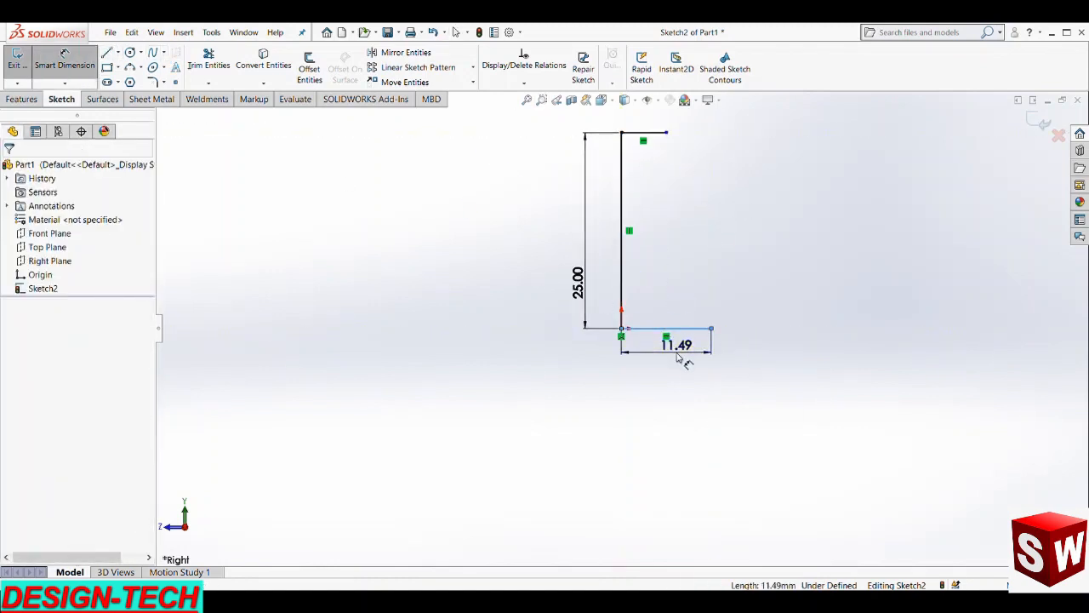
text(25)
key(Return)
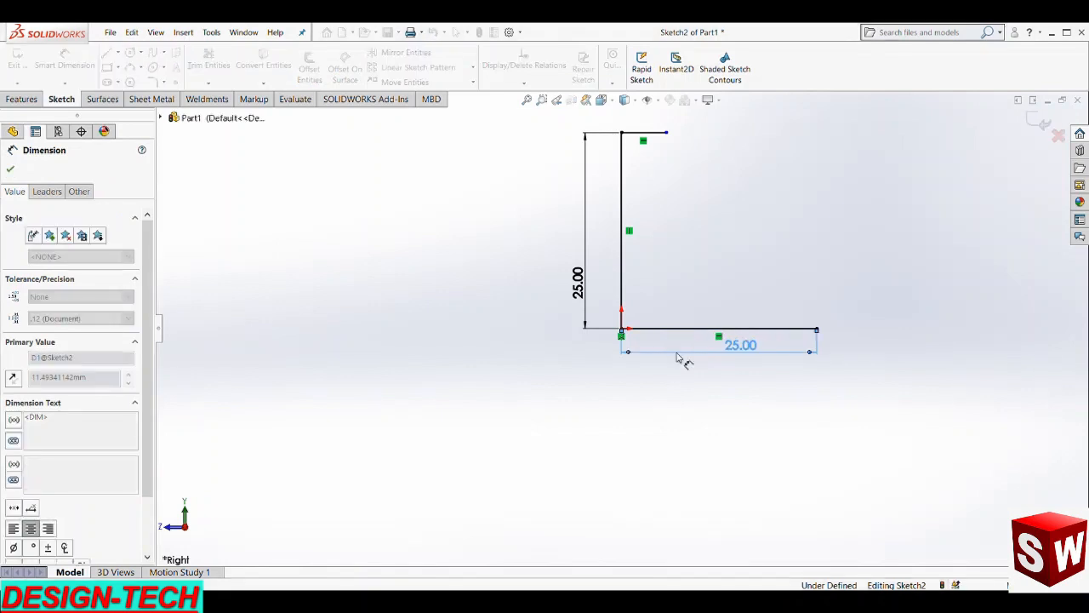
click(661, 133)
click(661, 134)
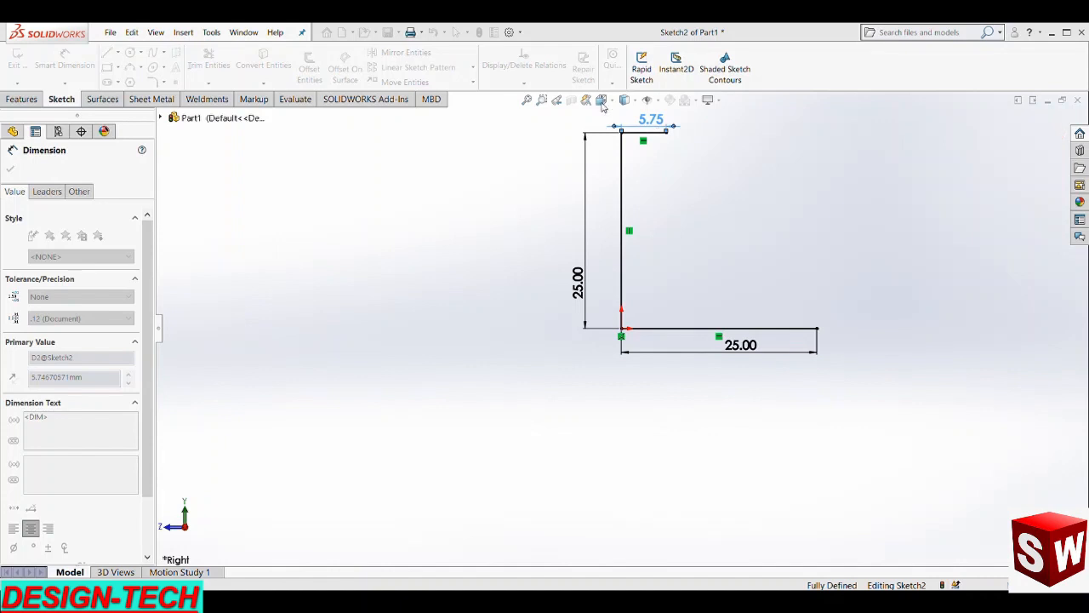
text(15)
key(Return)
click(663, 214)
- Close the profile with an inward-curving three-point arc between the free ends of the two horizontal lines
click(130, 68)
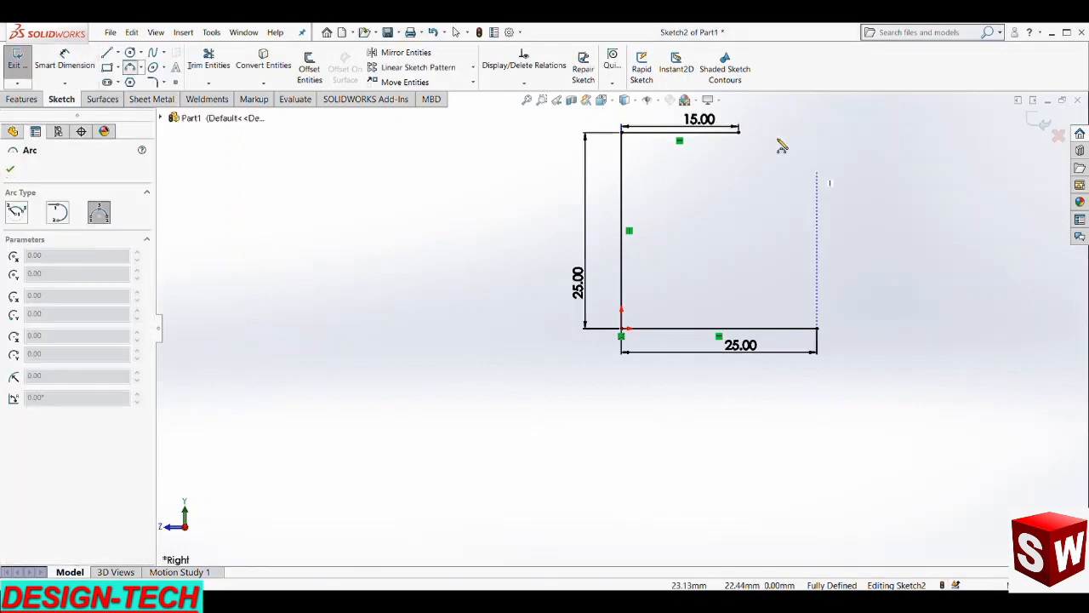
click(738, 131)
click(816, 328)
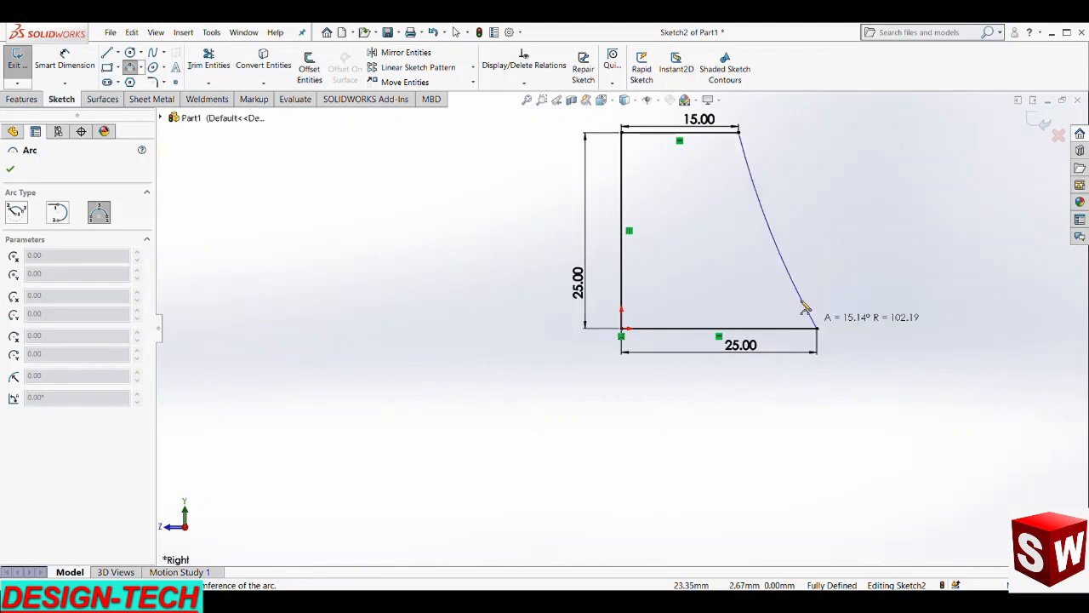
click(764, 215)
key(Escape)
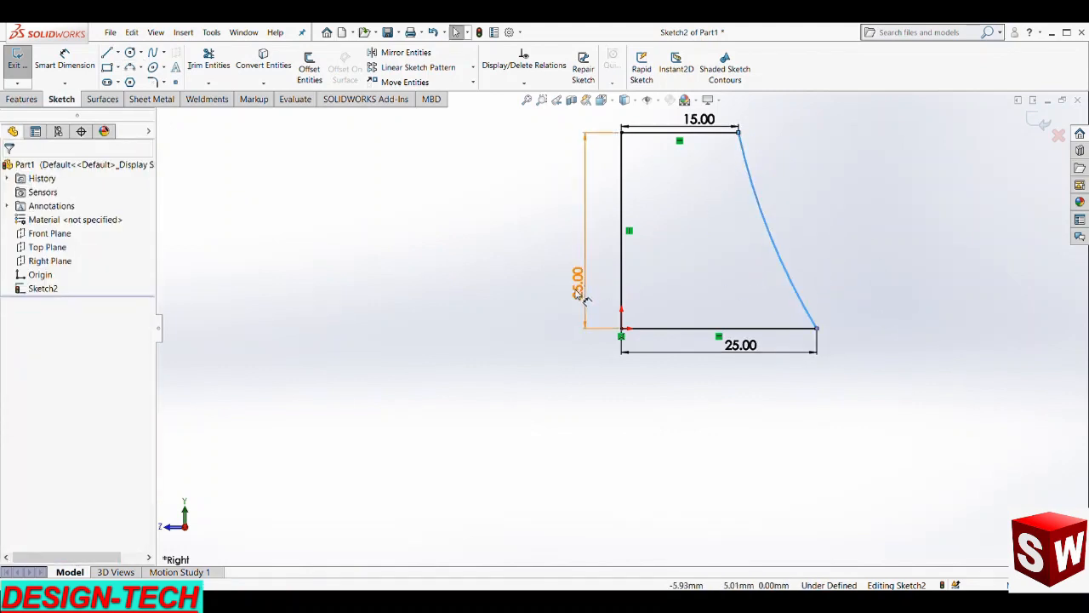
- Set the profile's height to 20 mm and dimension the arc's radius
click(581, 289)
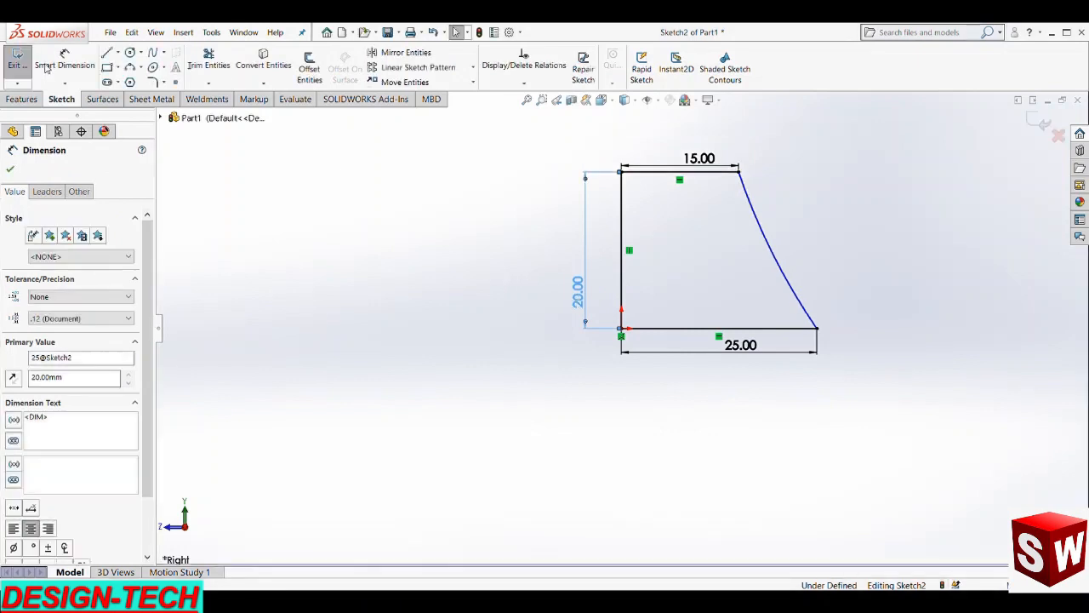
key(Escape)
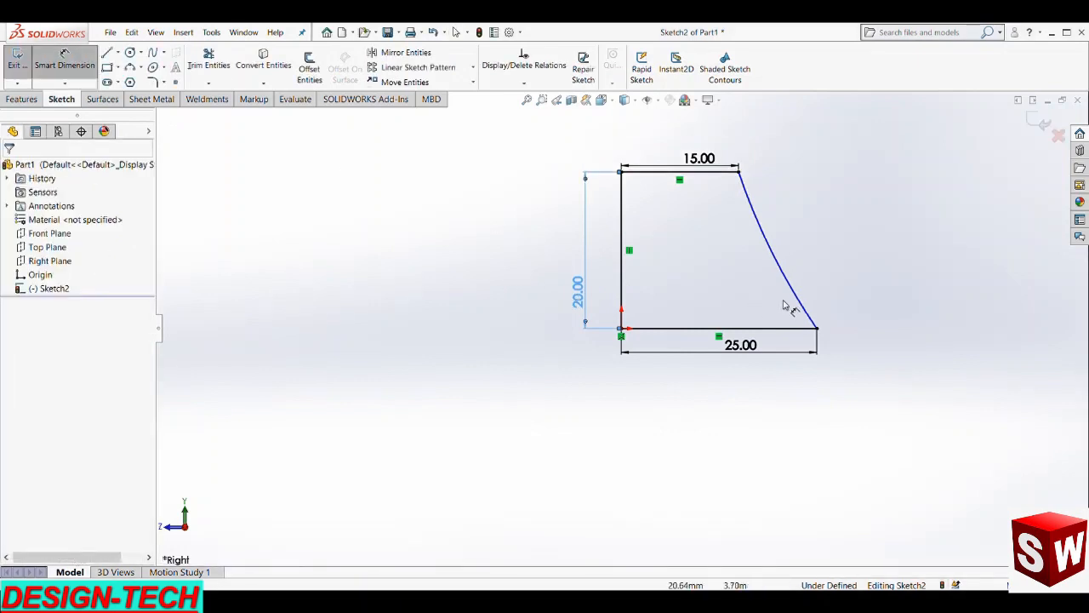
click(785, 278)
click(813, 260)
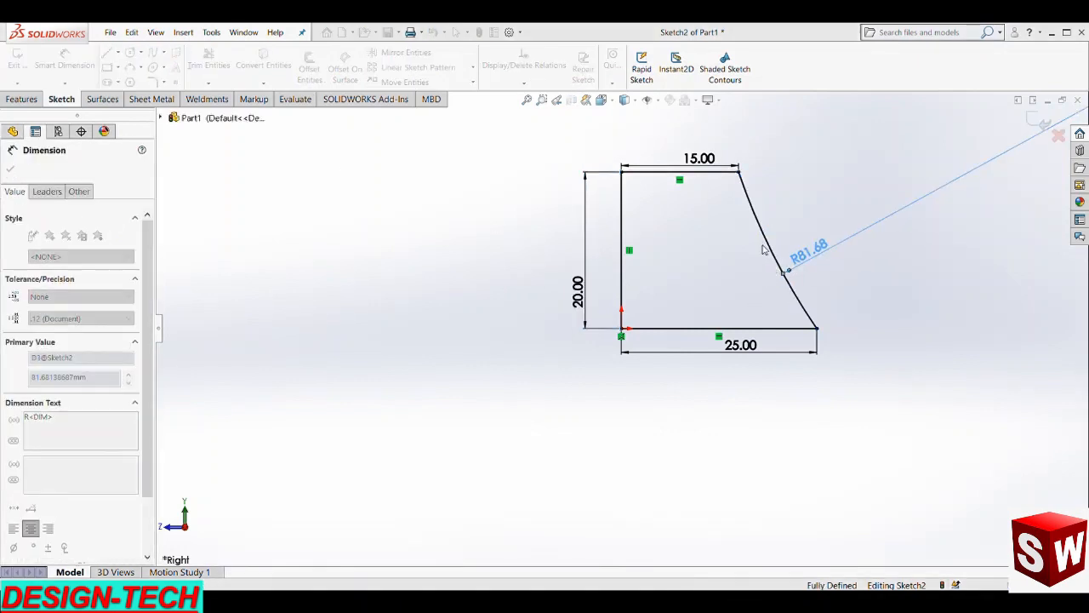
key(Escape)
- Make the vertical line construction geometry and revolve the profile 360 degrees around it
click(622, 218)
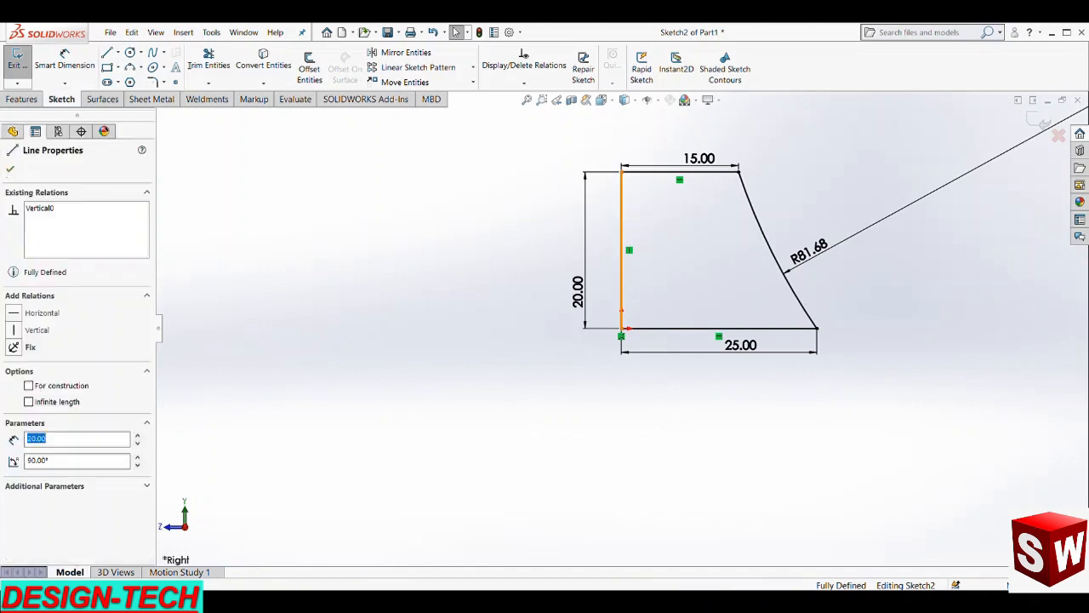
key(Escape)
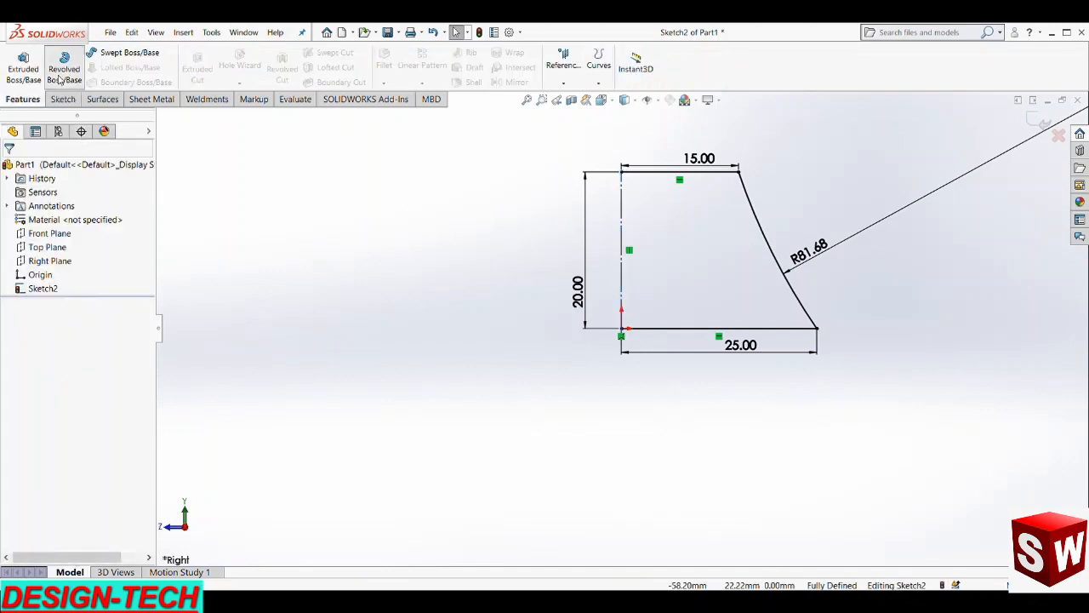
click(64, 68)
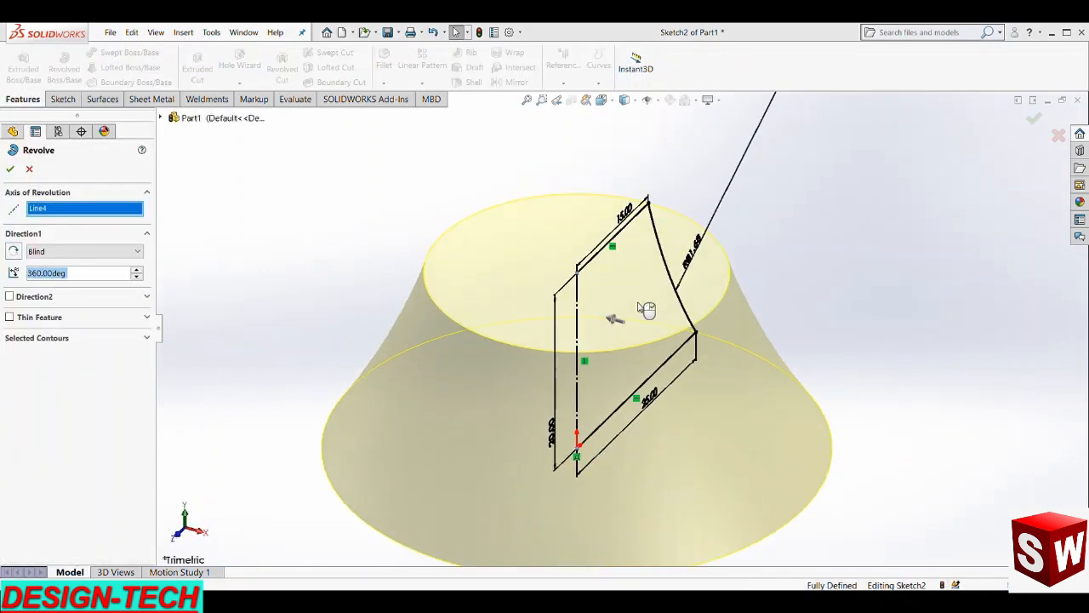
click(12, 170)
- Start a sketch on the revolved body's top face, convert its circular edge and extrude it upward as a boss
middle_drag(648, 363, 612, 366)
click(614, 329)
click(63, 99)
click(23, 64)
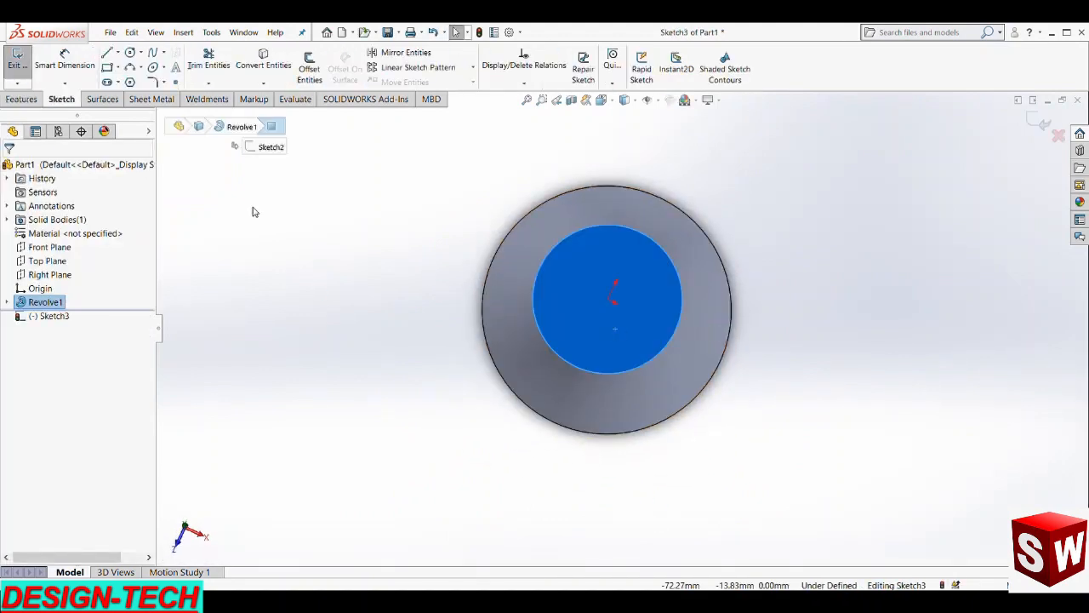
click(262, 61)
click(538, 251)
click(10, 168)
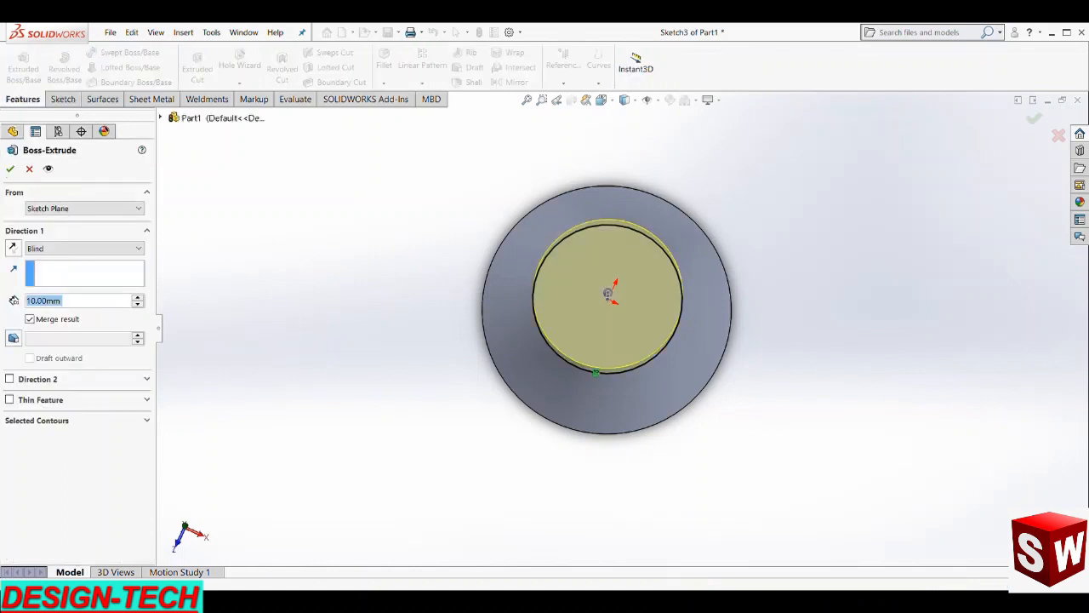
key(Return)
click(12, 168)
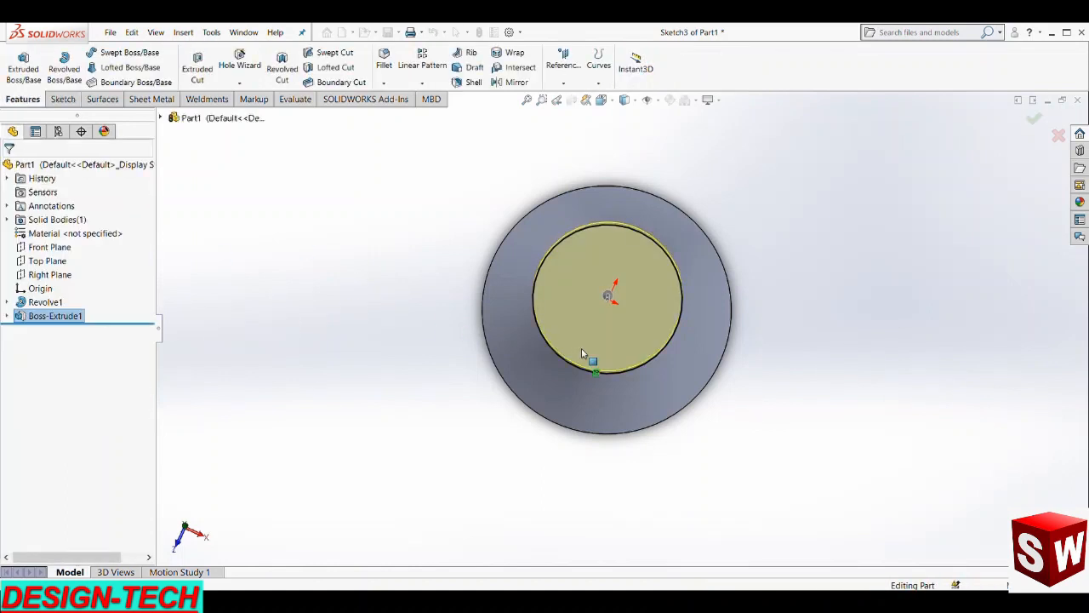
scroll(588, 353, up, 2)
middle_drag(604, 358, 632, 281)
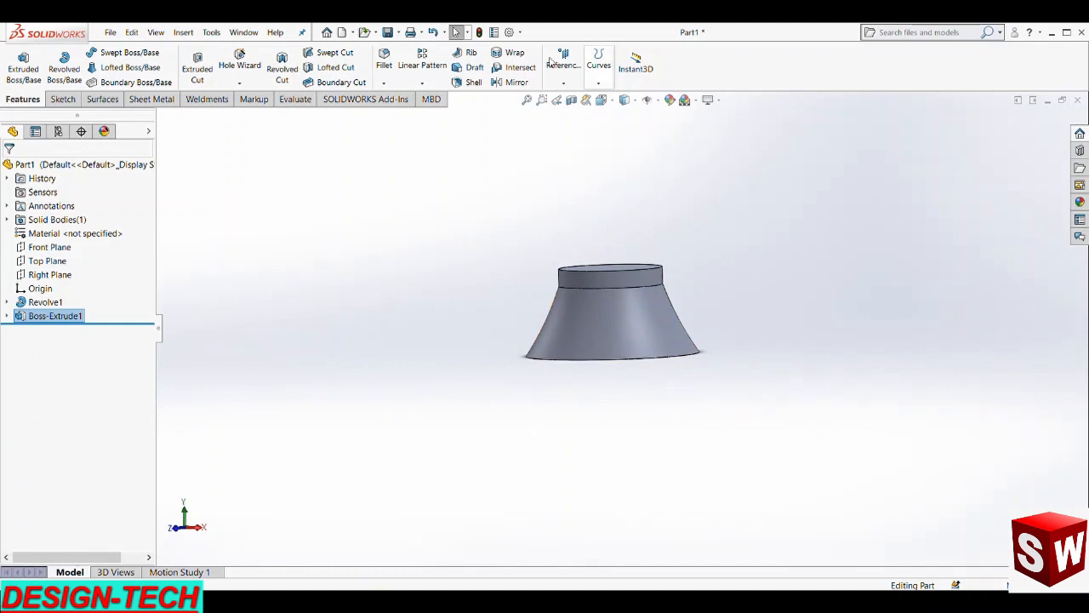
click(40, 262)
click(41, 275)
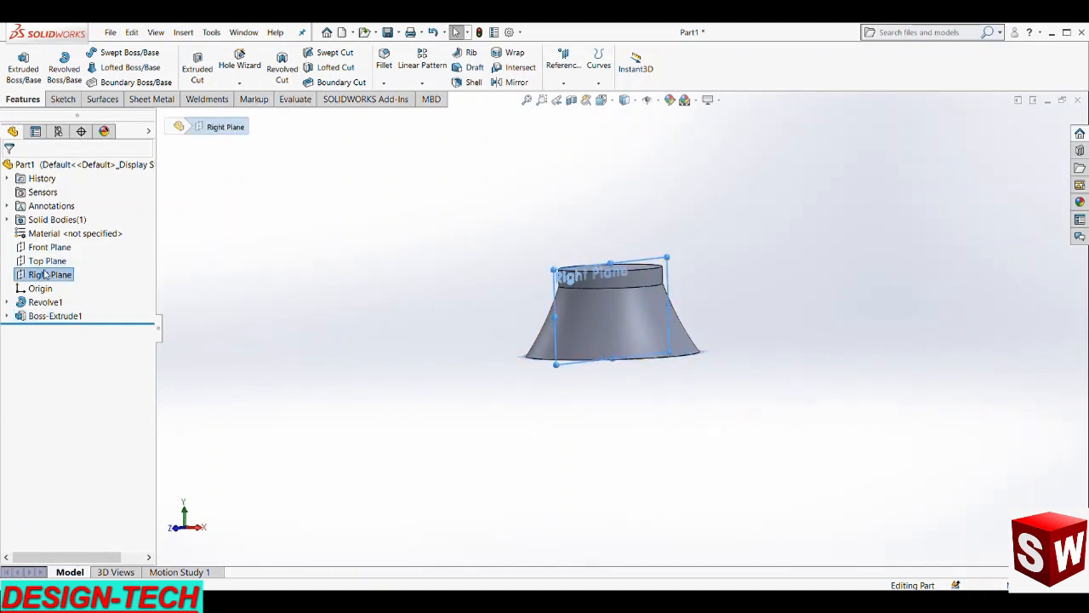
click(65, 99)
click(18, 60)
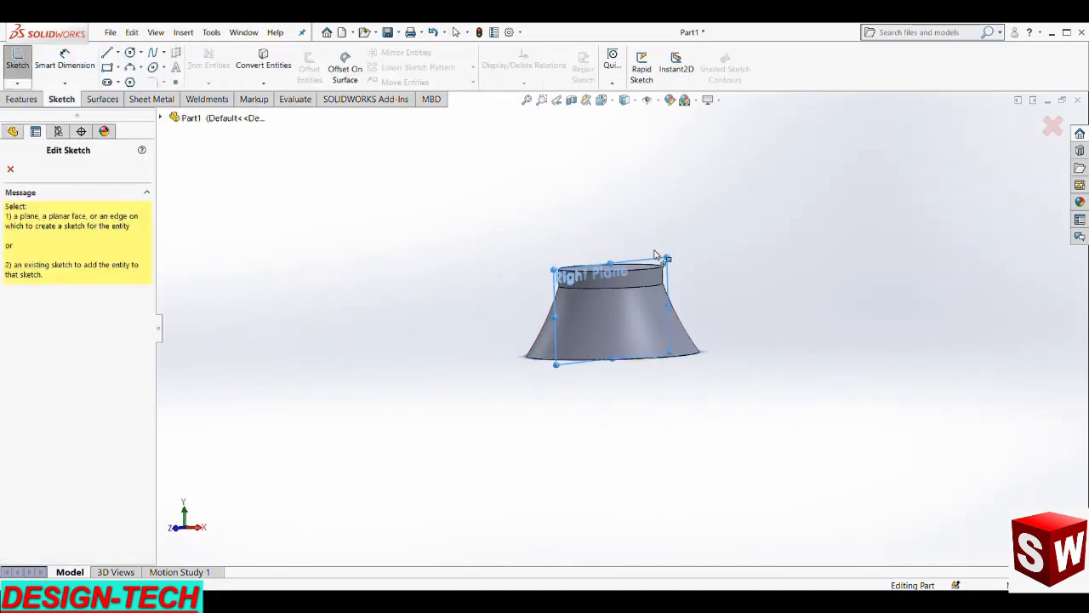
scroll(547, 356, down, 5)
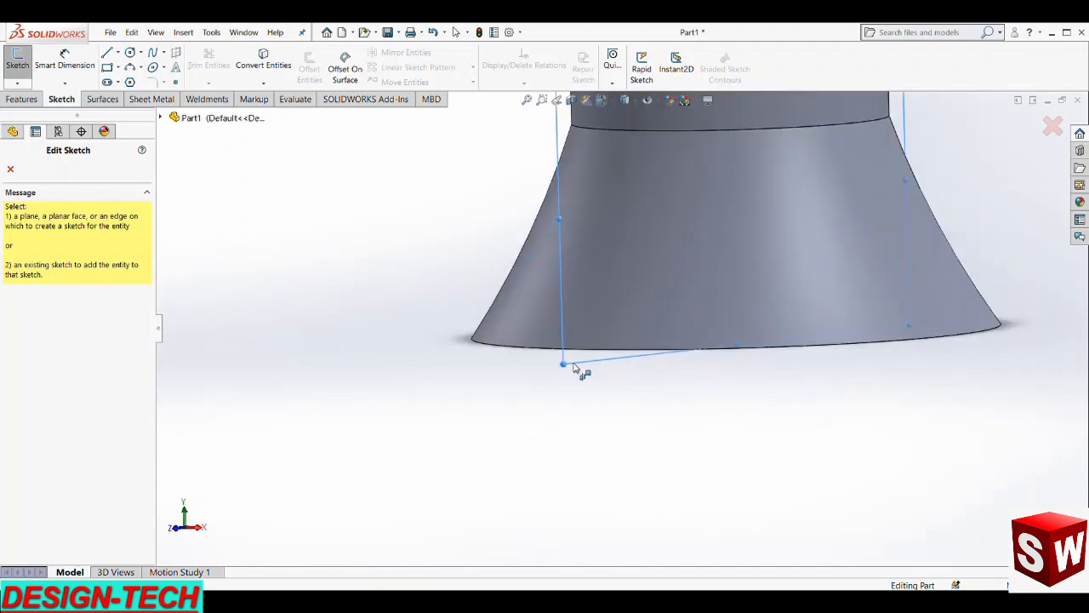
click(11, 170)
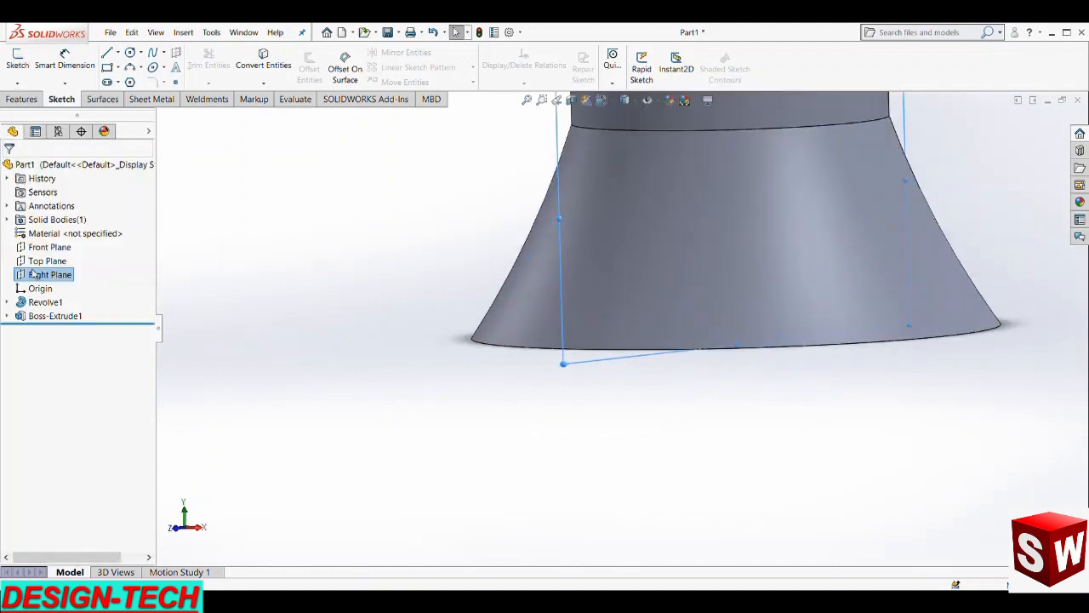
click(17, 59)
key(Escape)
scroll(632, 369, up, 5)
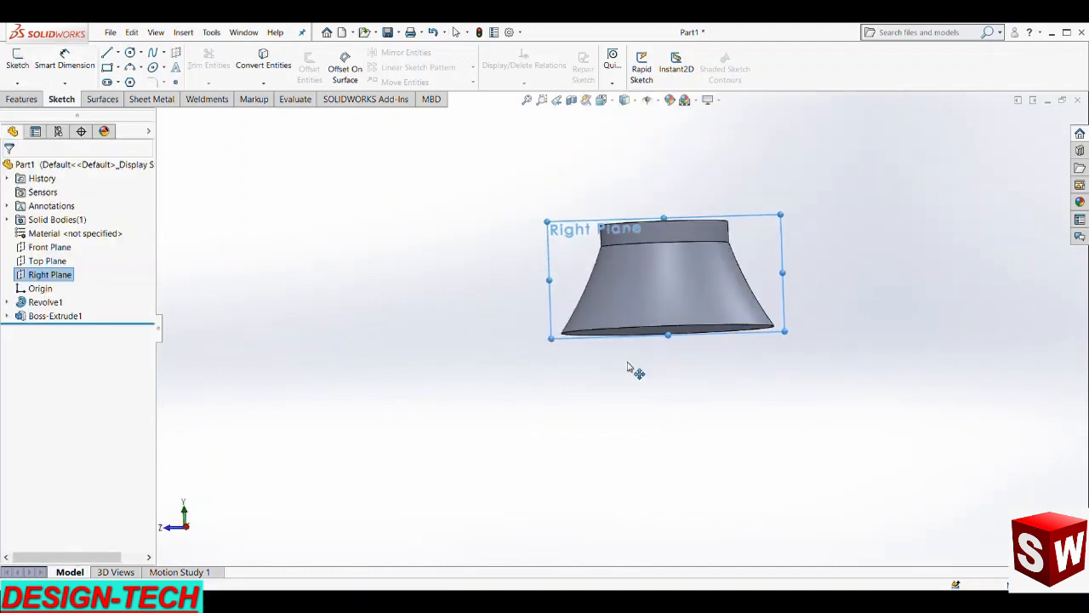
click(56, 275)
click(740, 237)
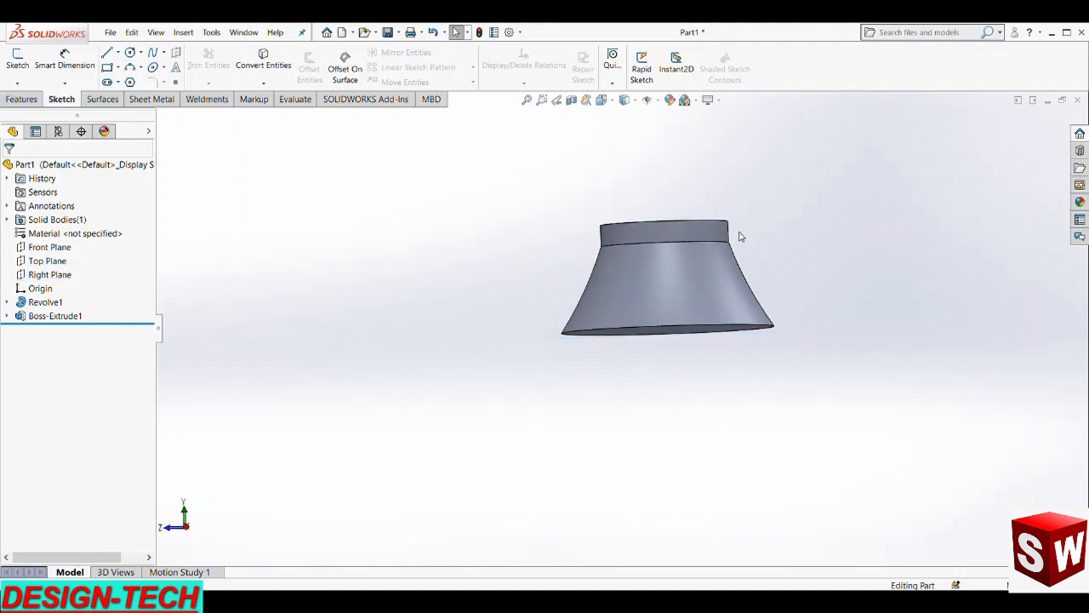
- Start a new sketch on the Right Plane
click(50, 274)
click(17, 59)
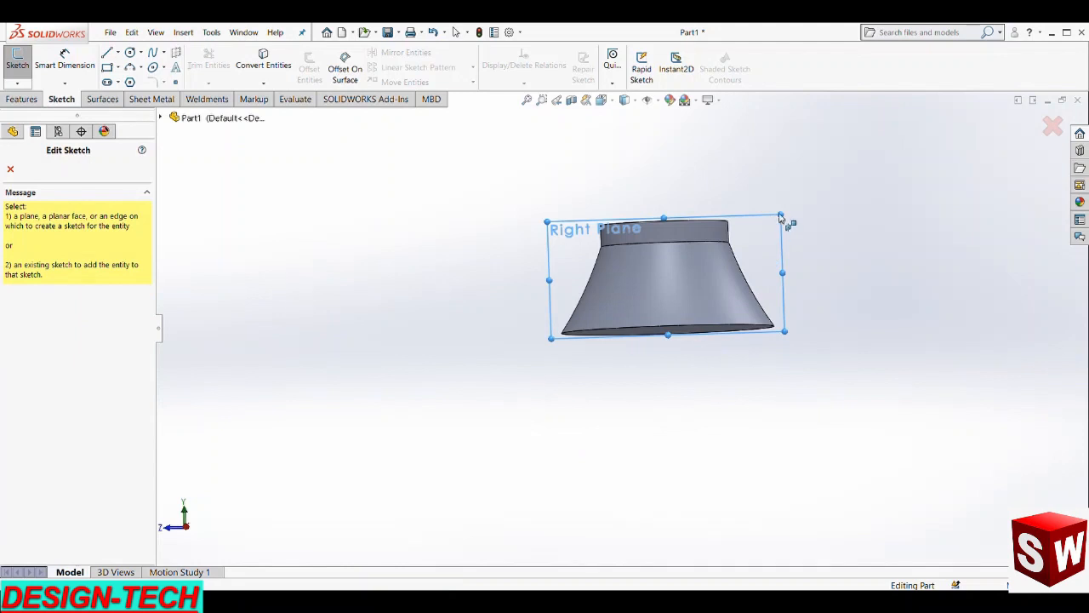
middle_drag(779, 258, 782, 358)
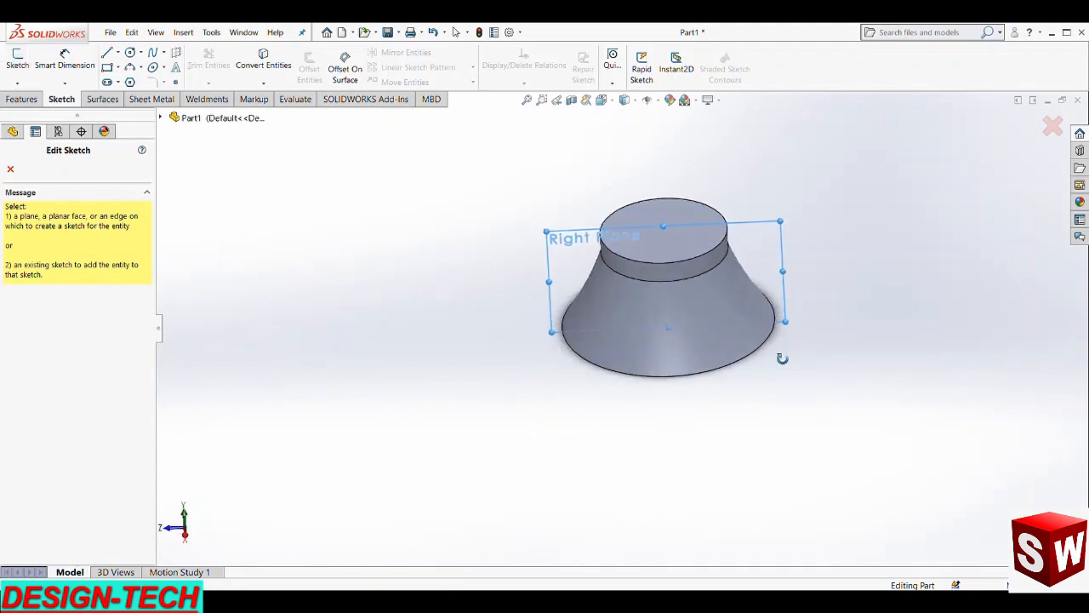
scroll(774, 258, down, 7)
scroll(756, 243, up, 3)
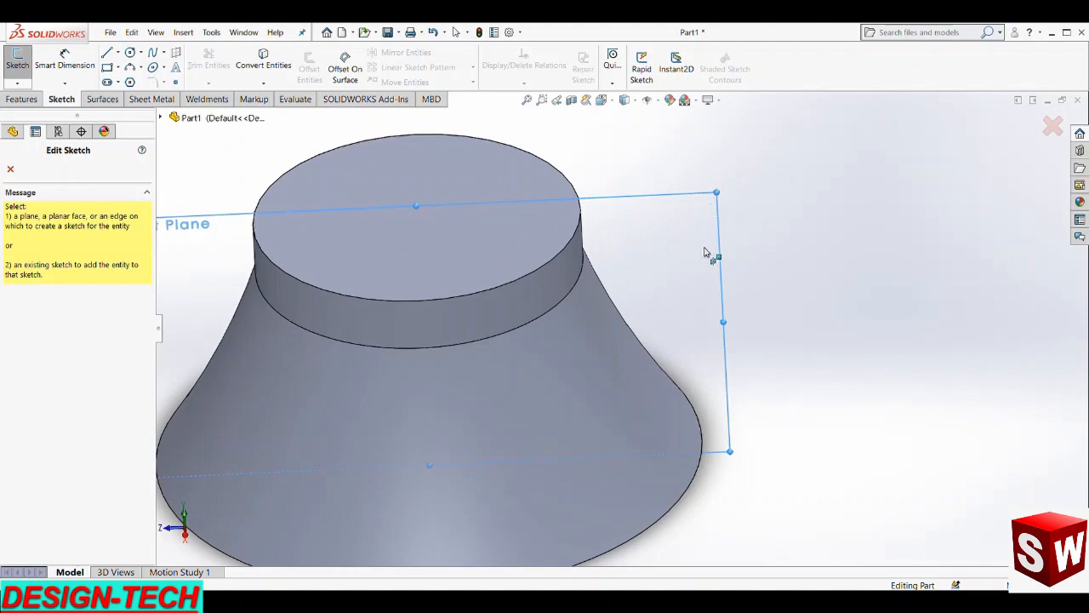
click(11, 171)
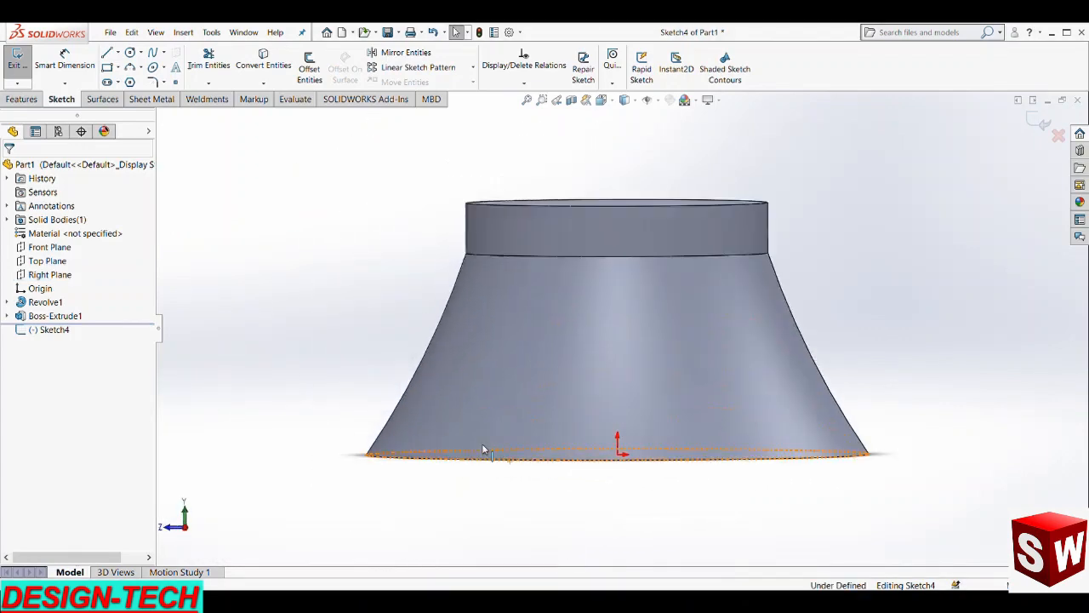
- Draw a vertical line along the collar's right edge, from its lower corner to its upper corner
click(107, 52)
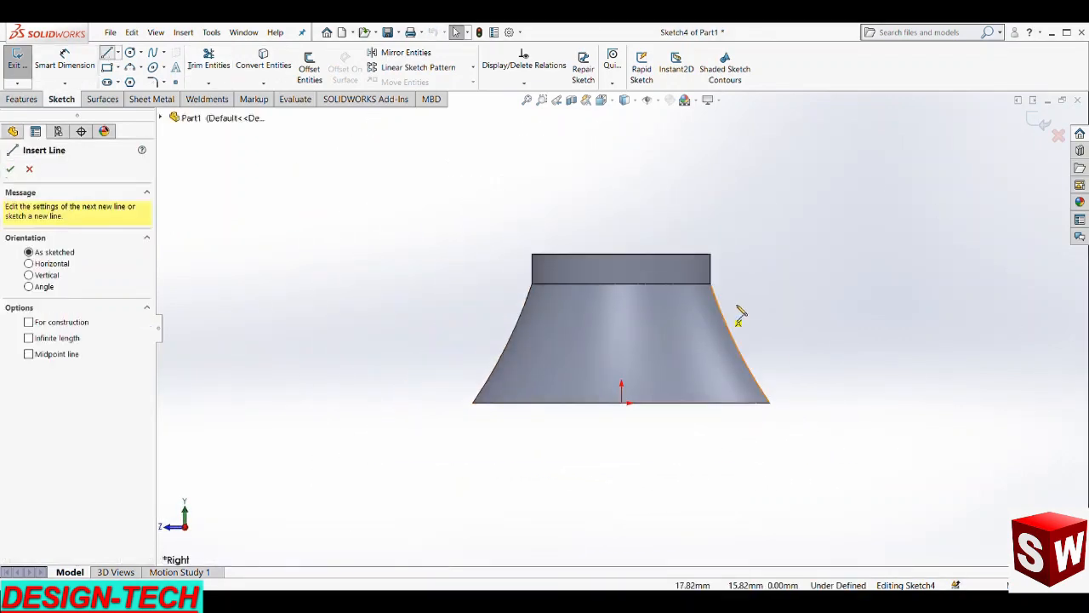
scroll(724, 311, down, 5)
click(581, 294)
click(581, 186)
key(Escape)
key(Escape)
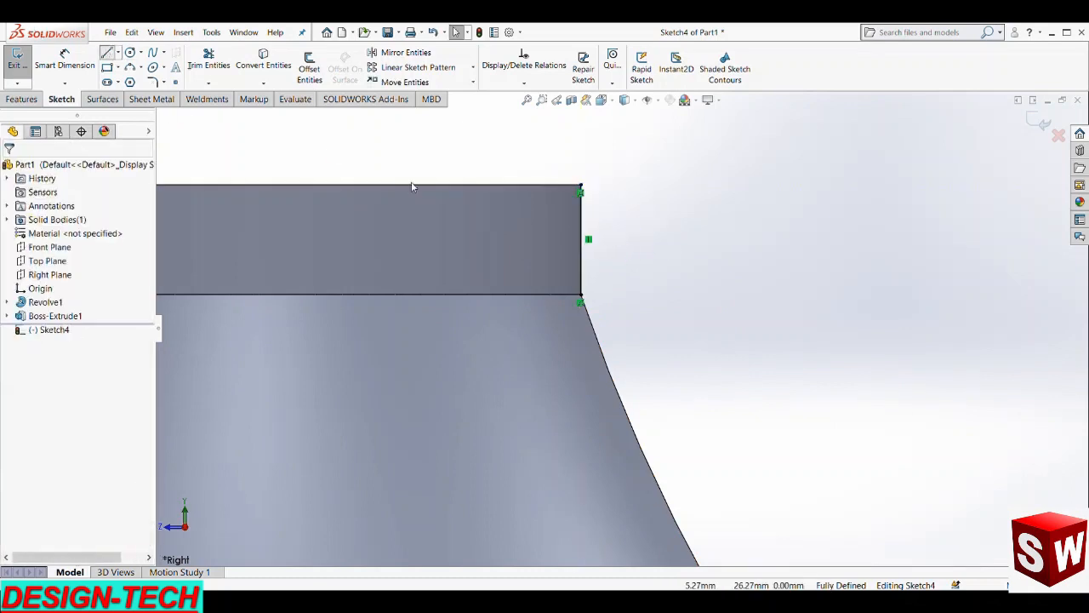
key(Escape)
- Draw a horizontal line outward from the midpoint of the collar-edge line and set its length to 10 mm
click(106, 52)
click(588, 239)
click(863, 239)
key(Escape)
click(58, 68)
click(789, 240)
click(788, 219)
text(10)
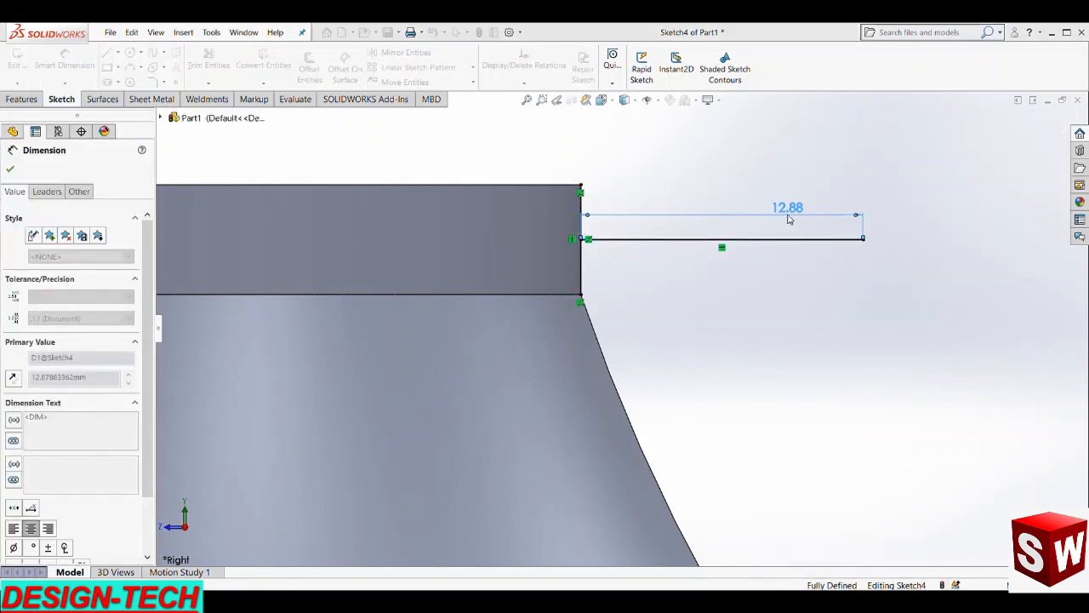
key(Return)
click(751, 347)
- Draw a vertical line inside the collar near its right edge, spanning from the collar's upper edge to its lower edge
click(107, 53)
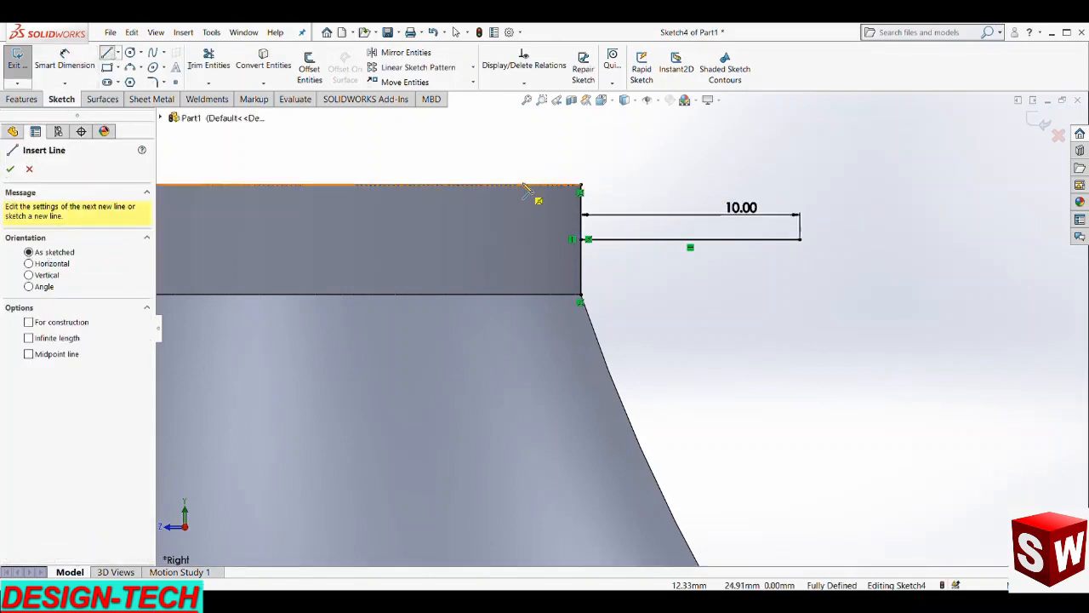
click(523, 185)
click(530, 294)
key(Escape)
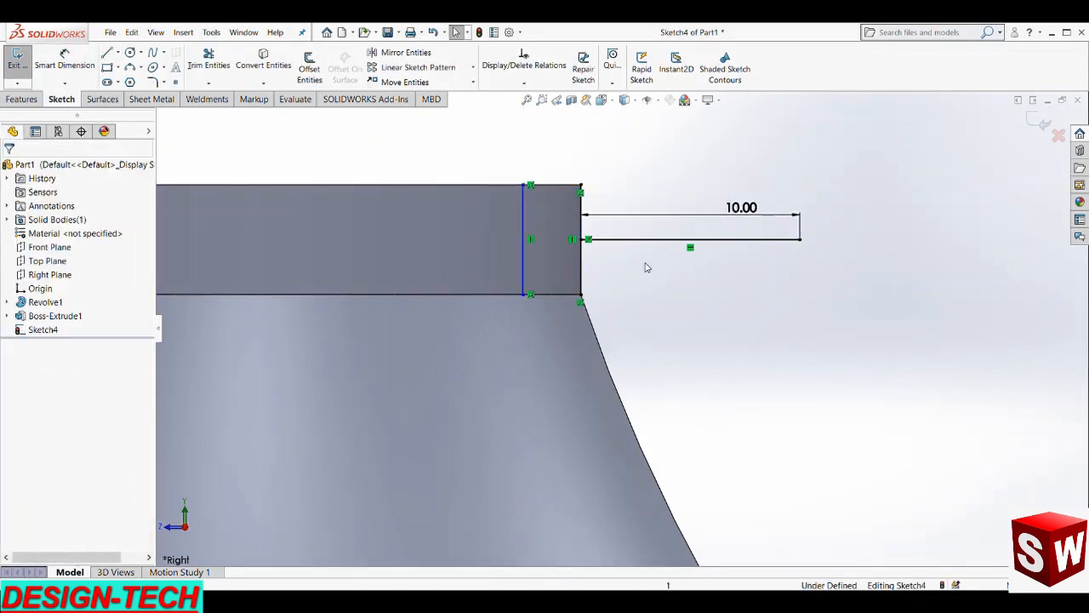
- Extend the 10 mm horizontal line inward to the inner vertical line and convert the collar-edge line to construction geometry
click(211, 66)
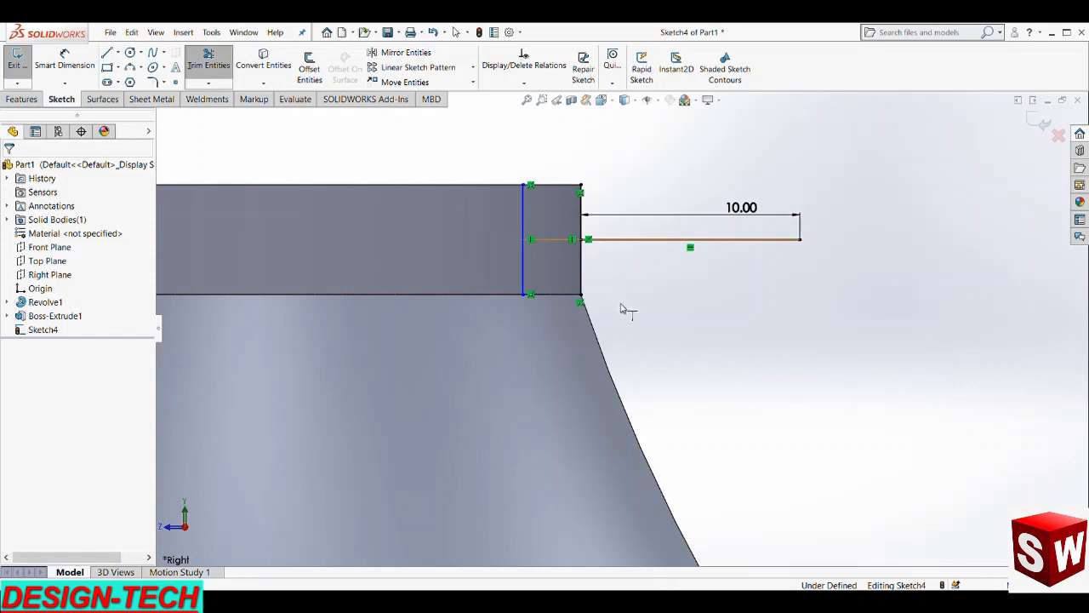
key(Escape)
click(580, 260)
click(612, 236)
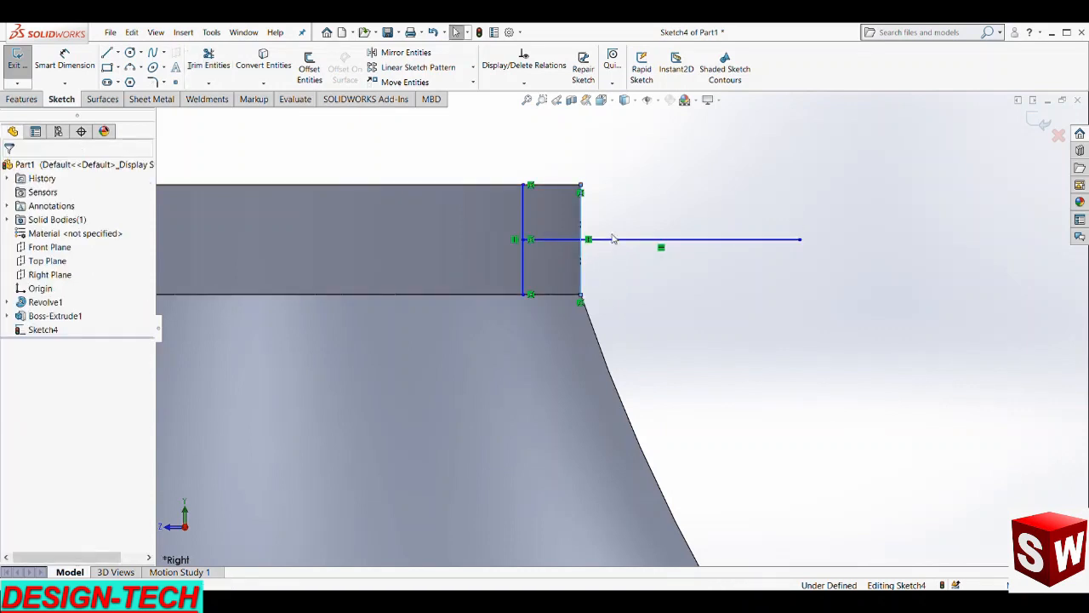
- Draw a parallel horizontal line below the first from the inner vertical line, and close its outer end with a vertical line
click(109, 52)
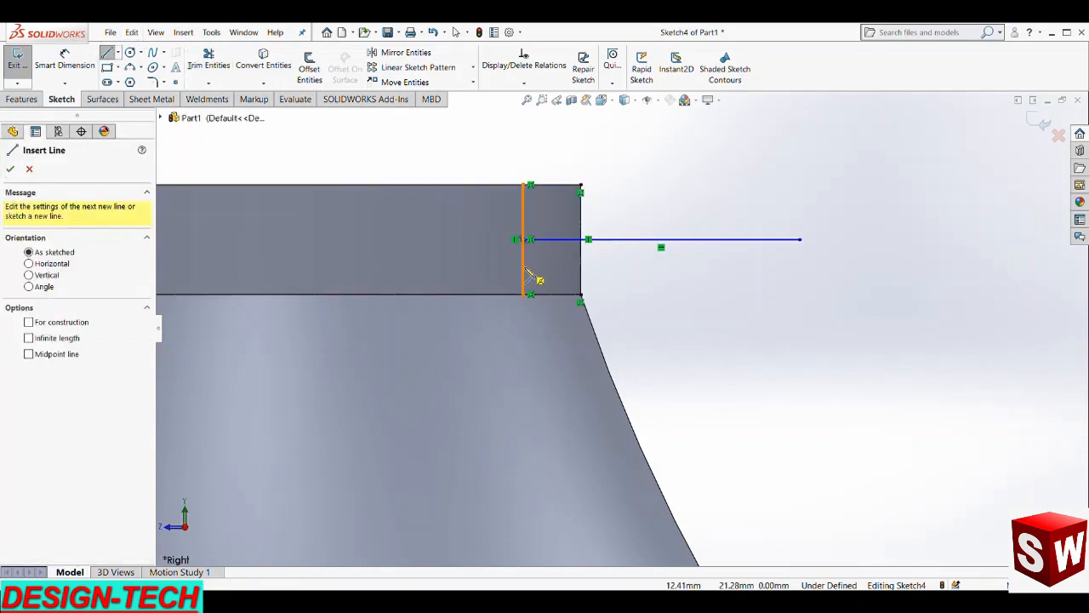
click(522, 266)
click(800, 266)
click(799, 239)
key(Escape)
- Dimension the length of the upper horizontal line, placing the dimension above it
scroll(546, 281, down, 1)
scroll(538, 271, down, 3)
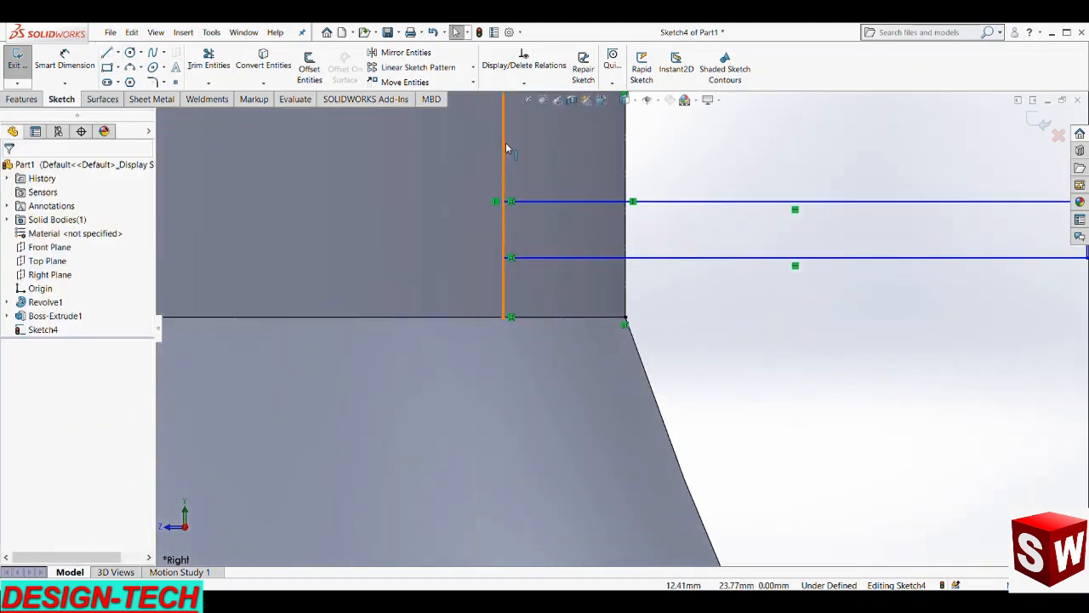
scroll(510, 149, up, 1)
click(82, 67)
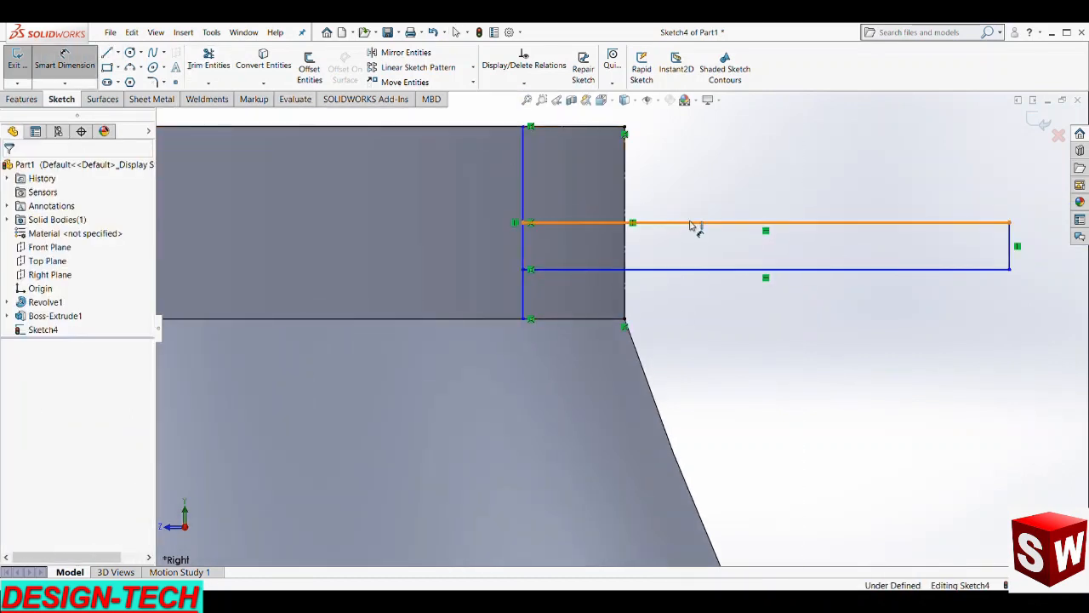
click(693, 223)
click(653, 177)
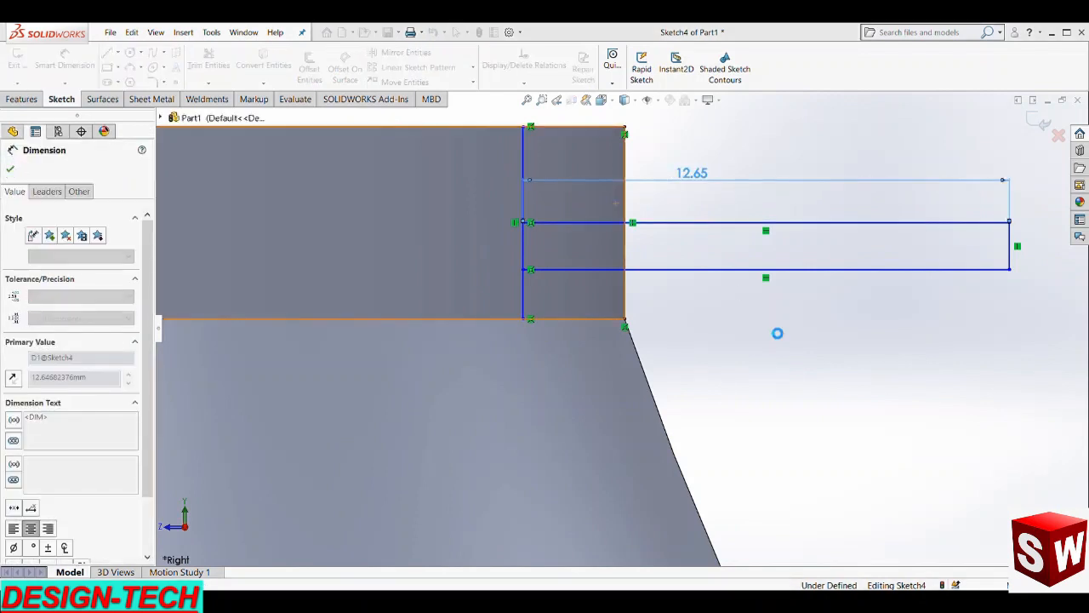
click(765, 320)
- Dimension the short vertical line at the profile's outer end and set it to 2 mm
scroll(765, 321, up, 2)
scroll(978, 252, down, 1)
click(862, 281)
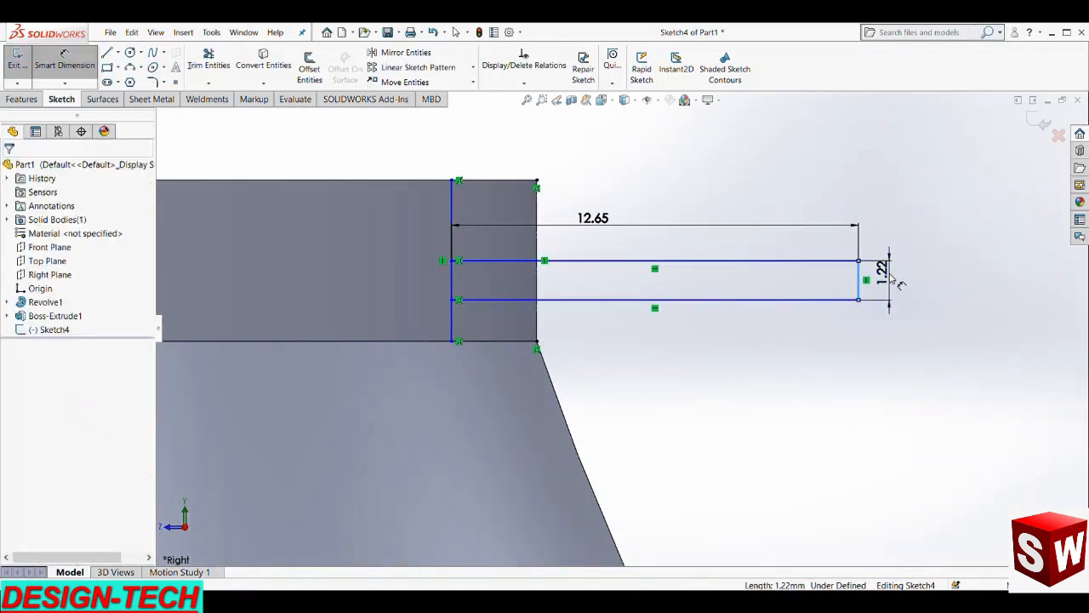
click(893, 285)
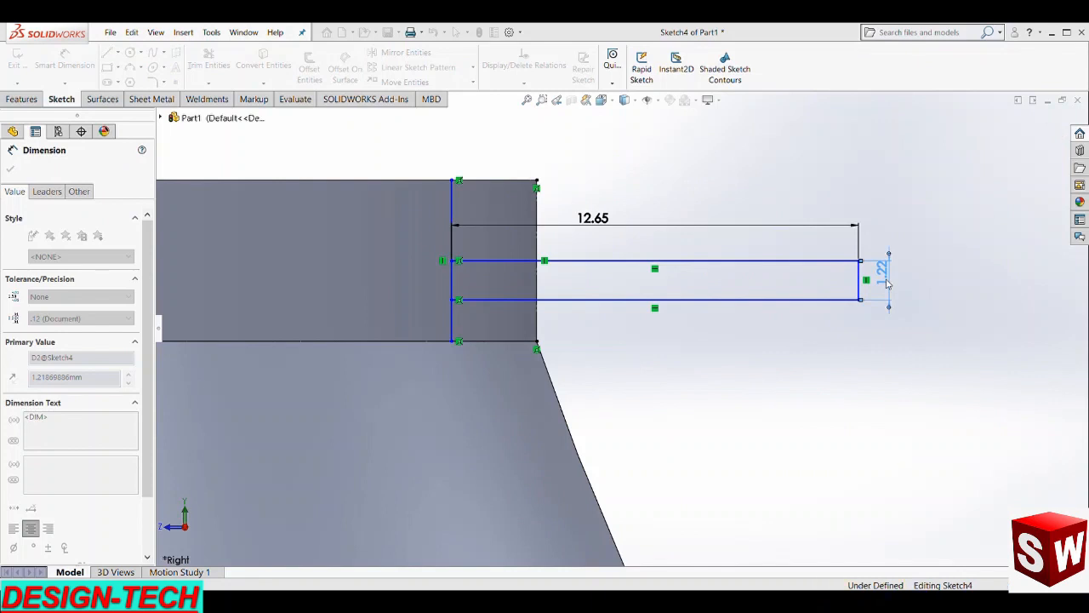
text(2)
key(Return)
- Convert the vertical line inside the collar to construction geometry
click(488, 379)
scroll(456, 270, down, 3)
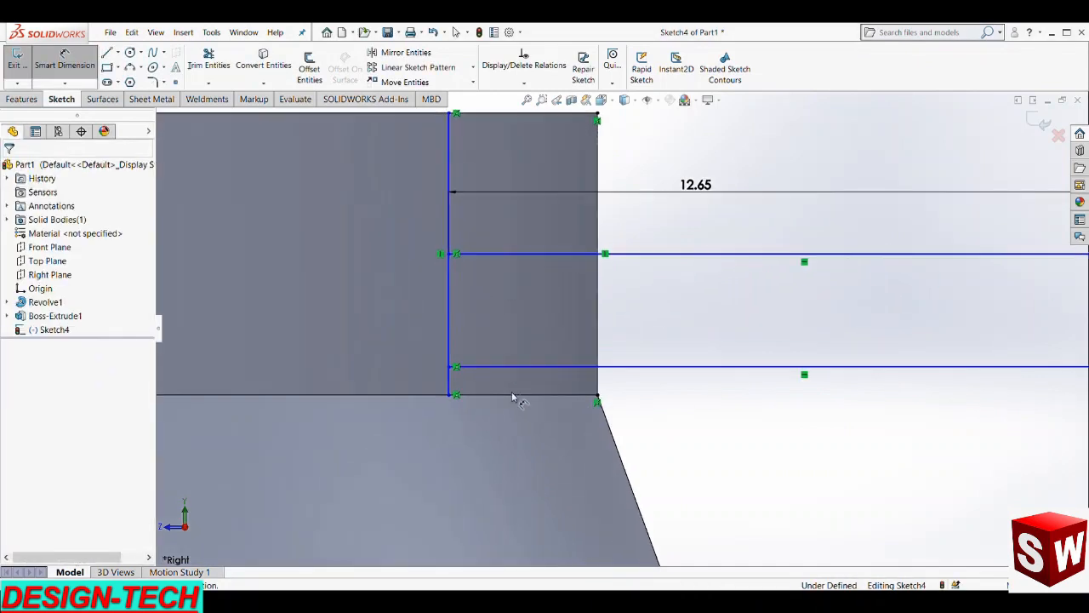
click(449, 166)
key(Escape)
key(Escape)
click(451, 161)
click(500, 123)
- Draw a vertical line joining the inner ends of the two horizontal lines to close the profile
scroll(623, 330, up, 4)
scroll(485, 312, down, 3)
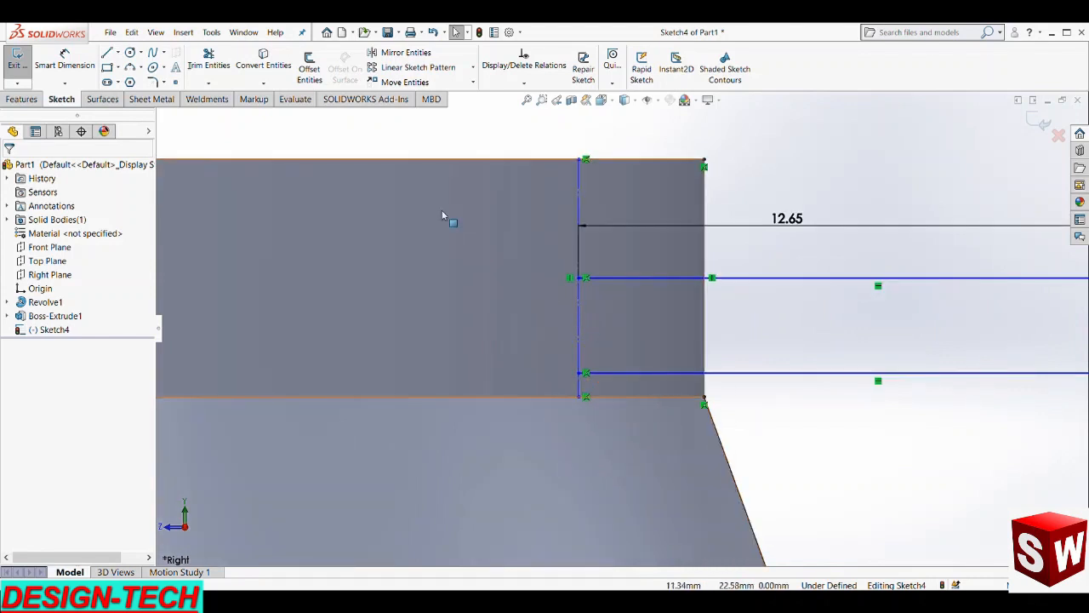
click(107, 52)
click(580, 277)
click(579, 372)
key(Escape)
- Dimension the horizontal distance between the inner construction line and the collar-edge line
click(65, 60)
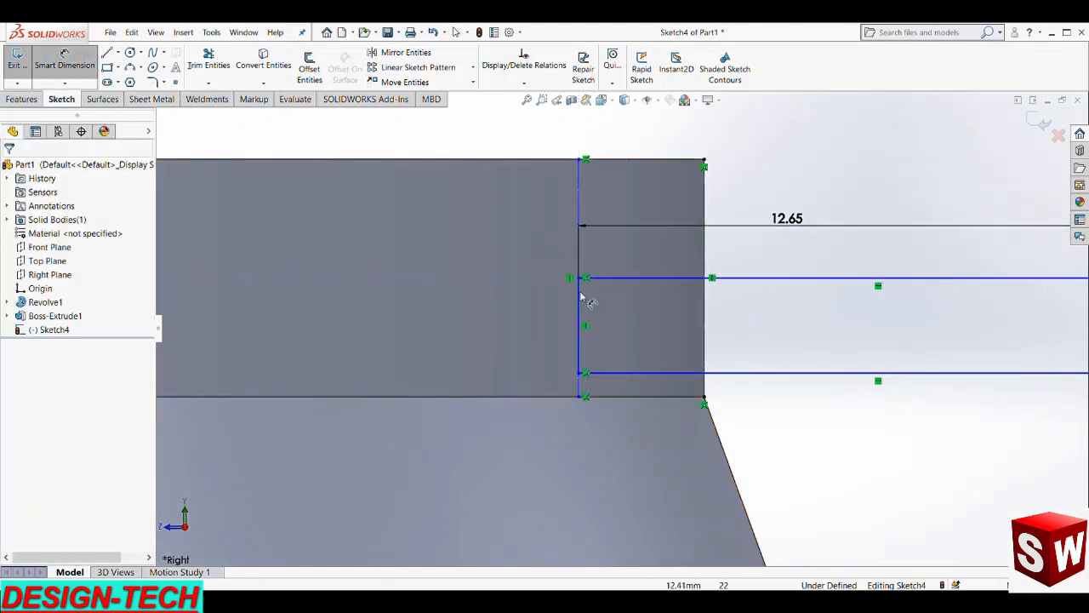
click(704, 200)
click(653, 139)
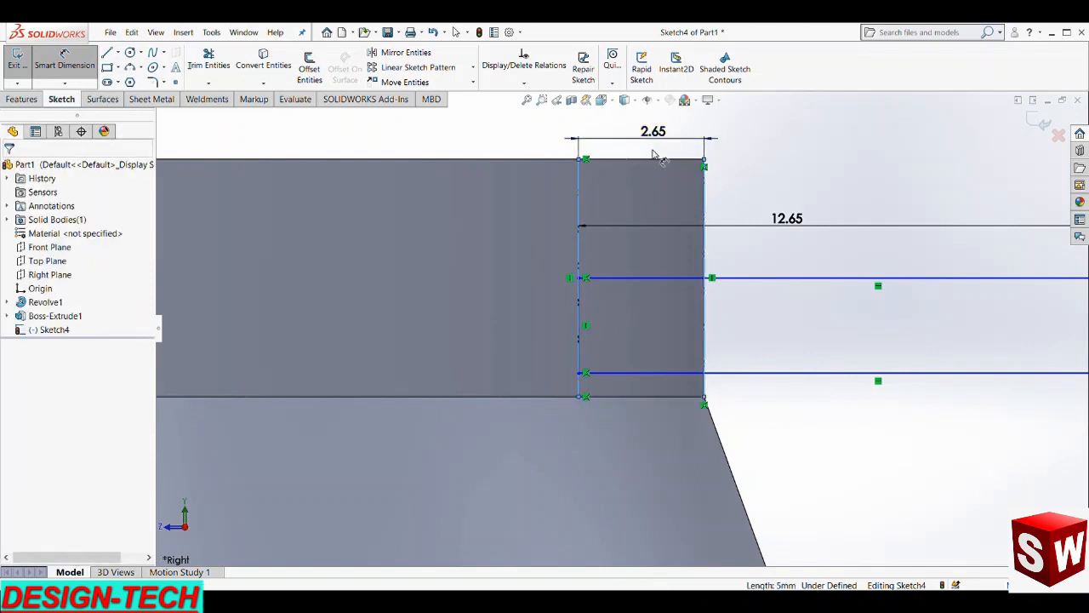
key(Escape)
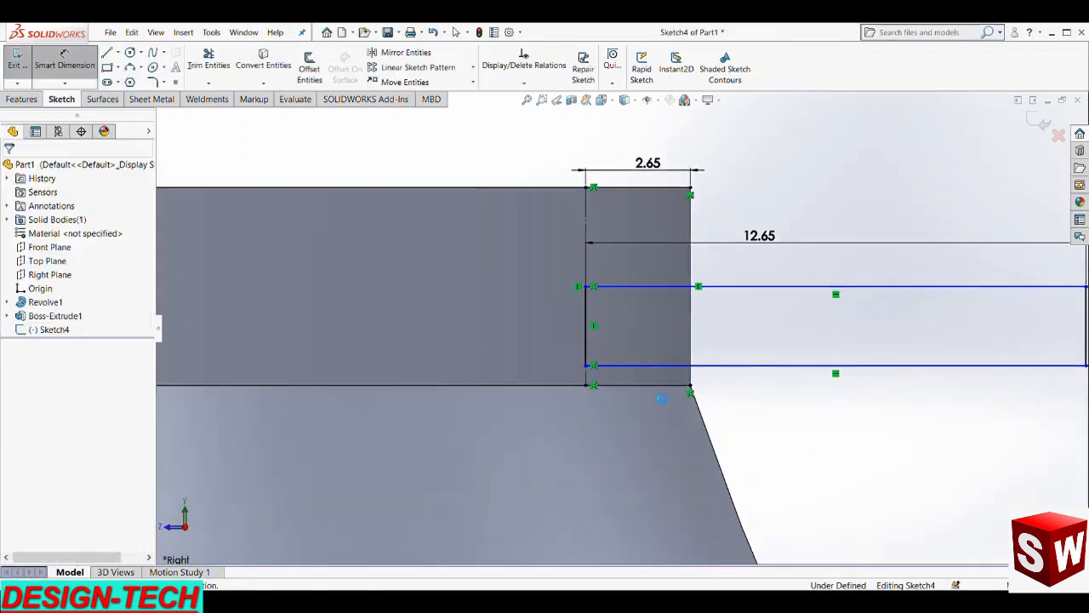
- Convert the upper horizontal line of the closed profile to construction geometry
scroll(651, 393, down, 2)
scroll(651, 393, up, 2)
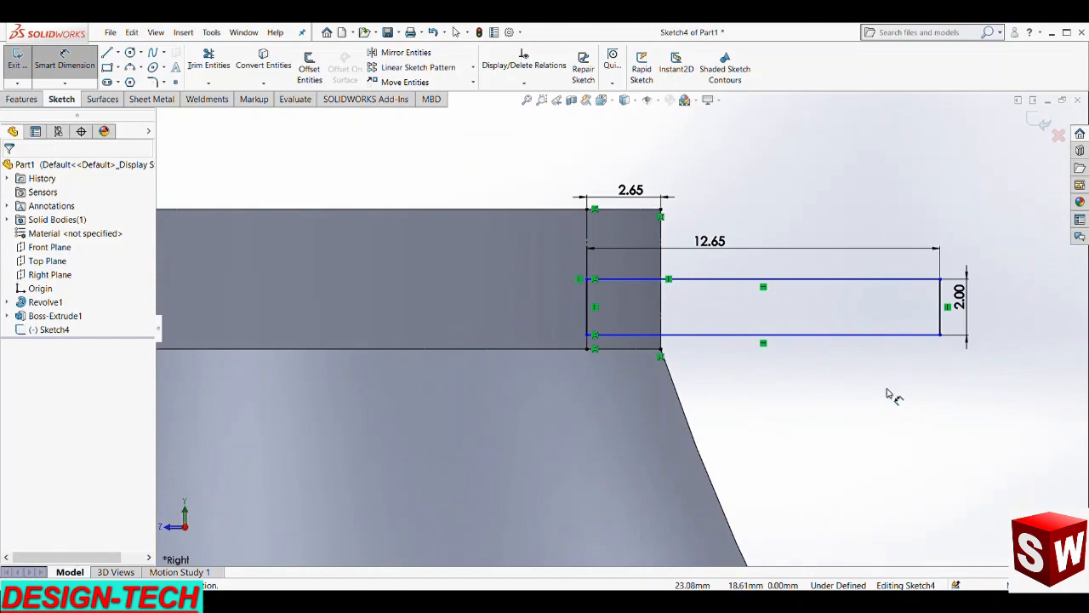
click(829, 280)
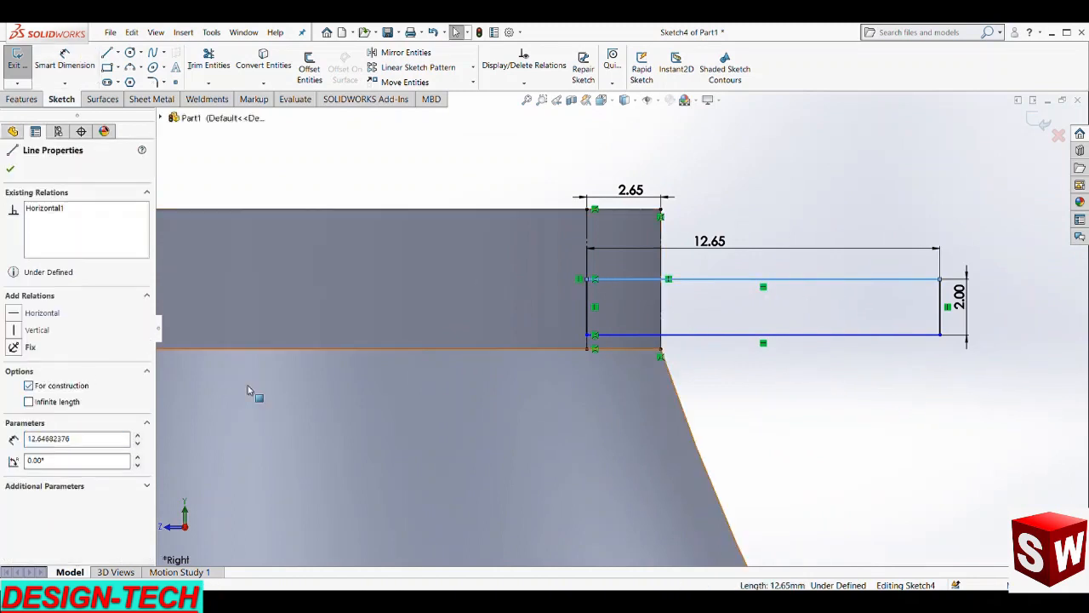
click(737, 282)
click(737, 280)
click(763, 267)
- Try to add a coincident relation between the horizontal centerline's inner endpoint and the collar edge's midpoint
scroll(624, 329, up, 3)
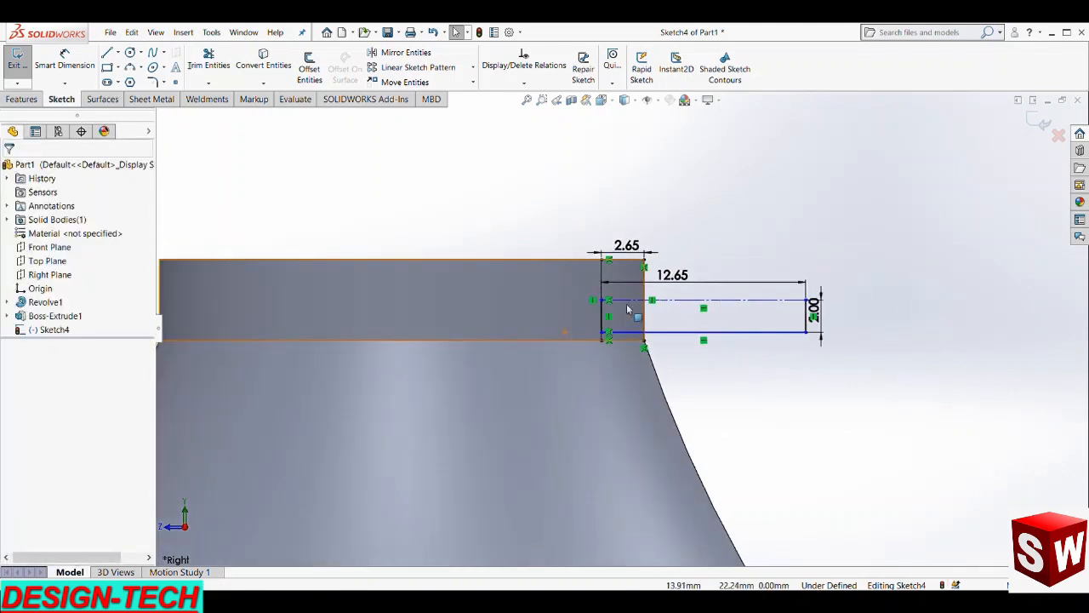
scroll(630, 304, down, 3)
scroll(750, 338, down, 2)
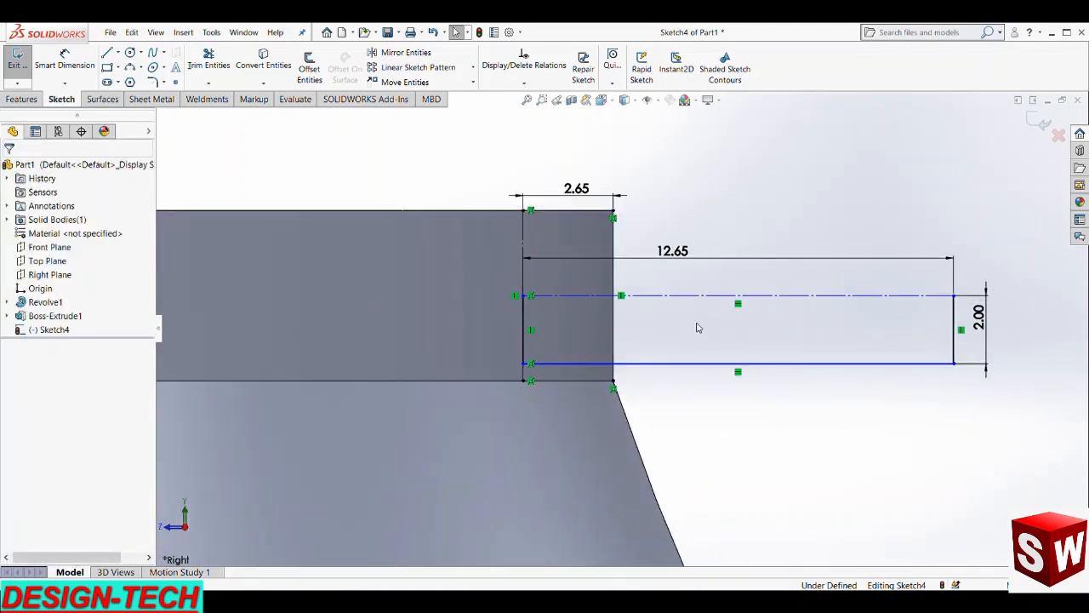
scroll(699, 329, down, 2)
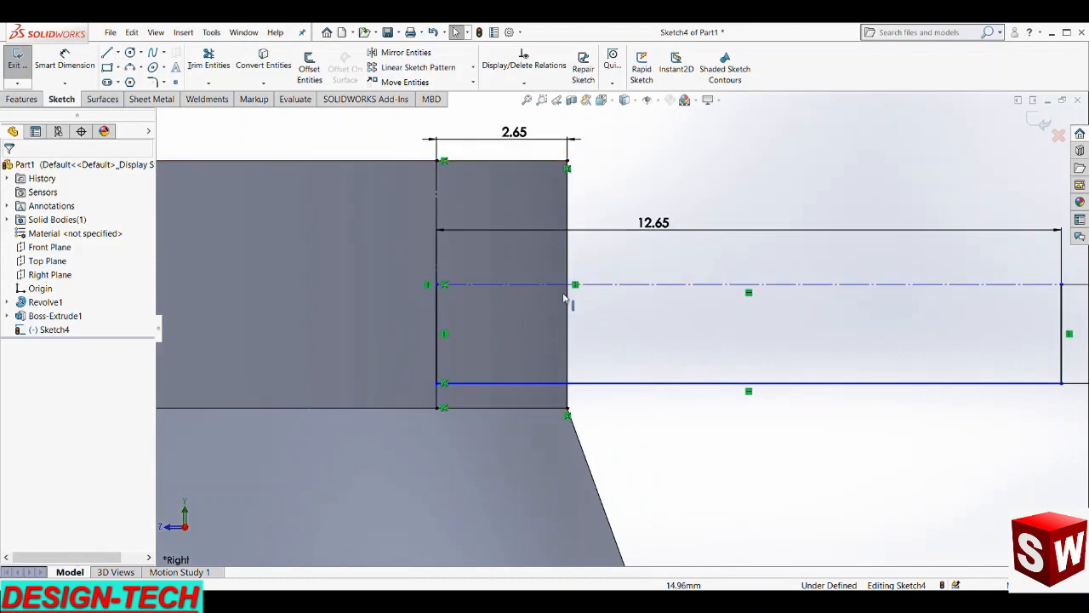
click(437, 287)
ctrl+click(569, 285)
click(42, 406)
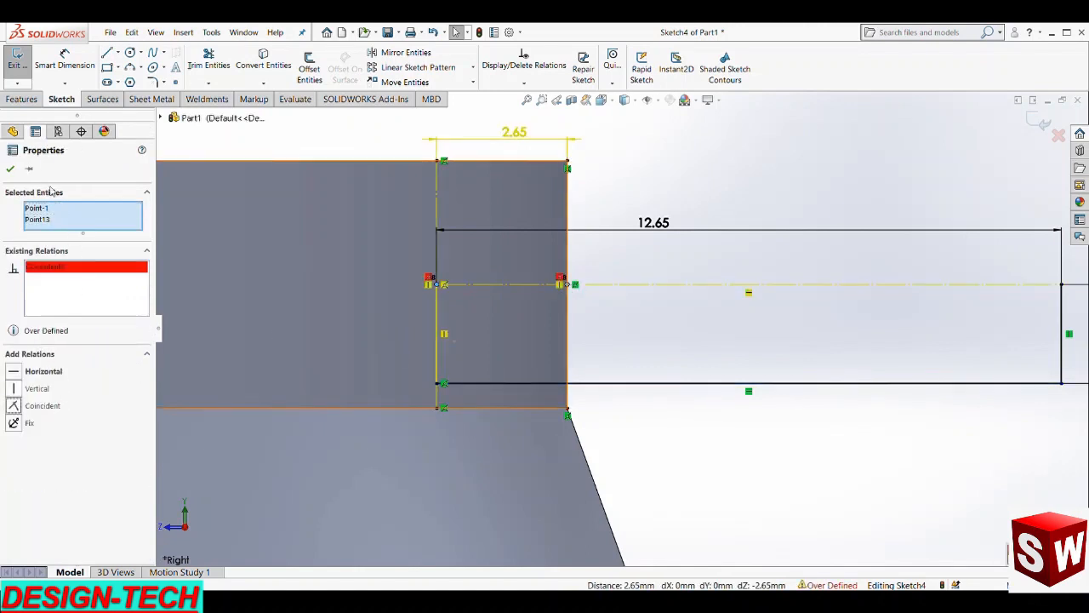
- Undo all the work in the current sketch until the sketch itself is removed
key(ctrl+z)
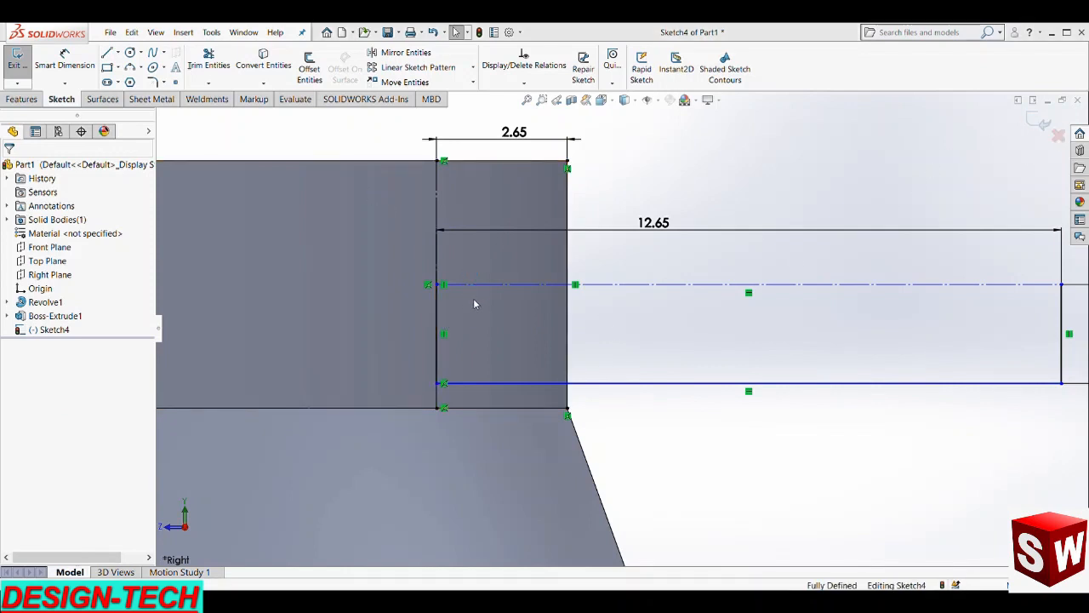
key(ctrl+z)
scroll(474, 302, up, 9)
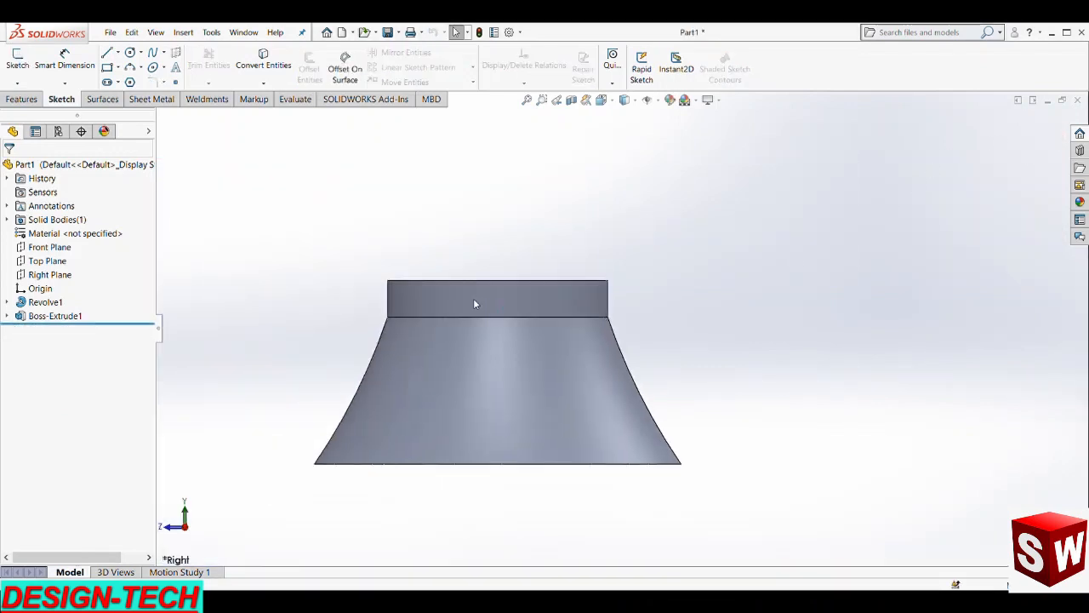
- Start a new sketch on the Right Plane and view it face-on
click(49, 274)
click(62, 259)
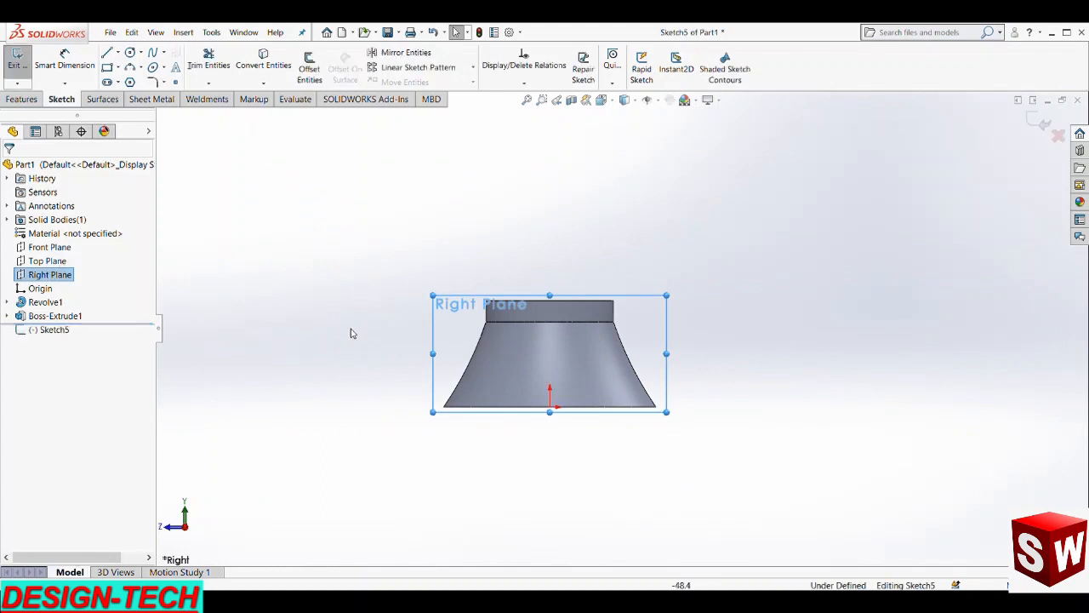
key(space)
click(544, 388)
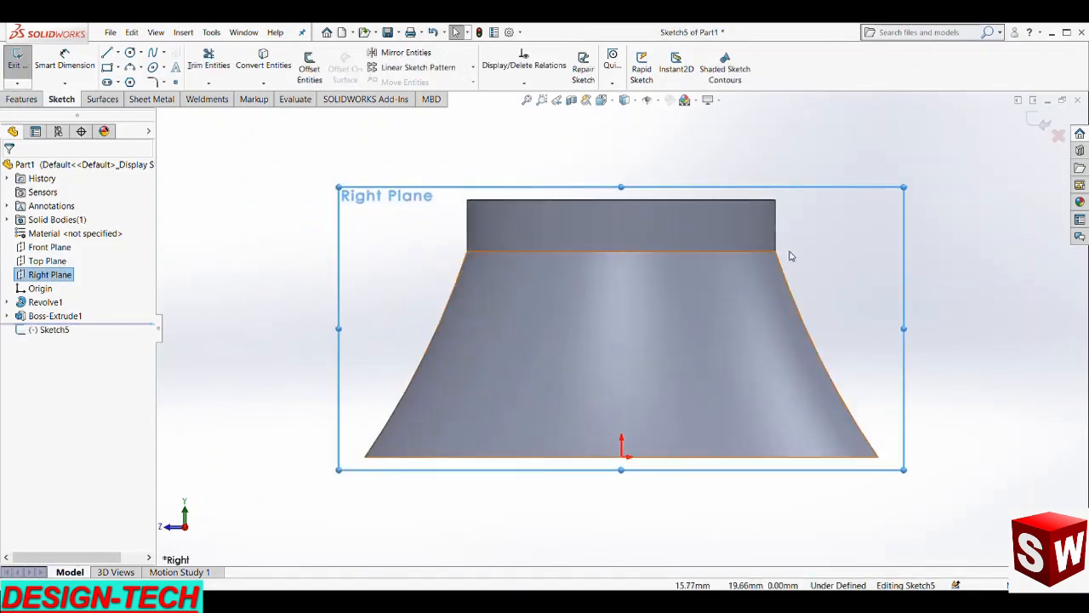
click(106, 52)
scroll(816, 225, down, 5)
click(662, 195)
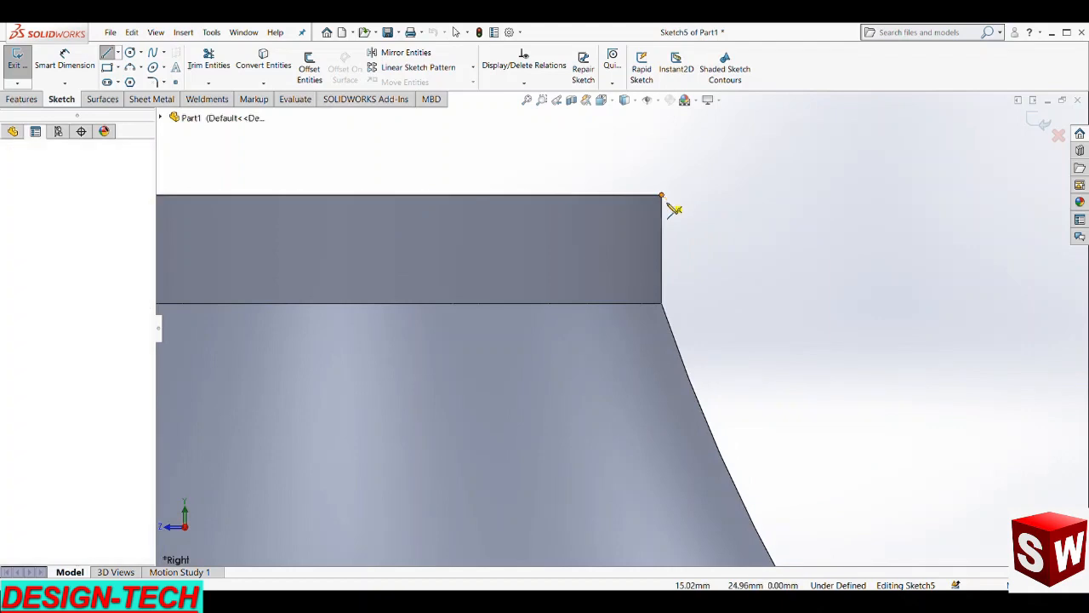
double_click(666, 306)
key(Escape)
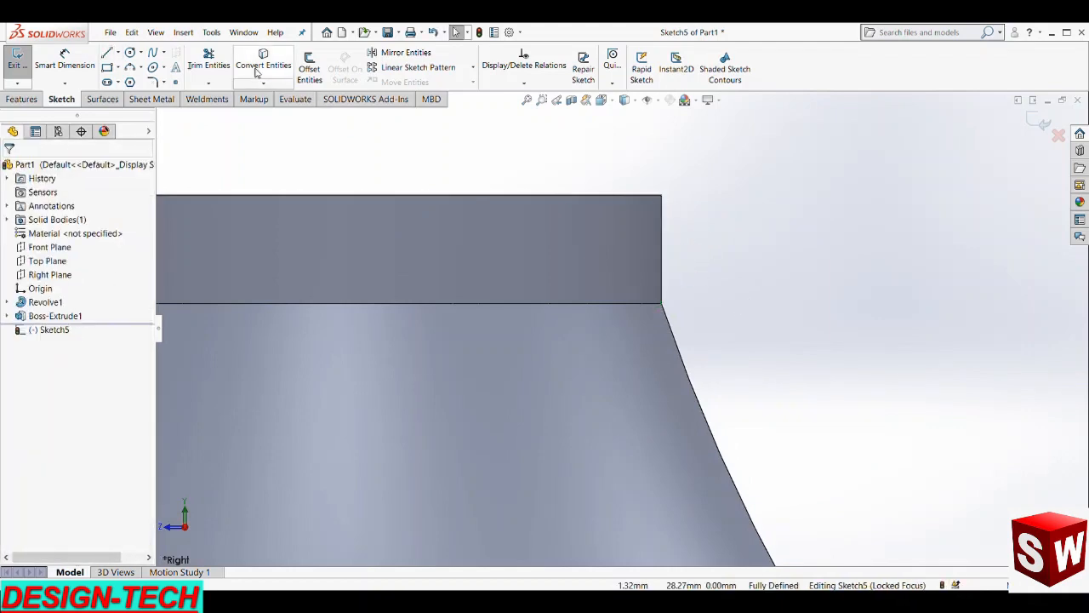
click(309, 67)
- Draw a vertical line along the collar's right edge from its upper corner to its lower corner
click(106, 53)
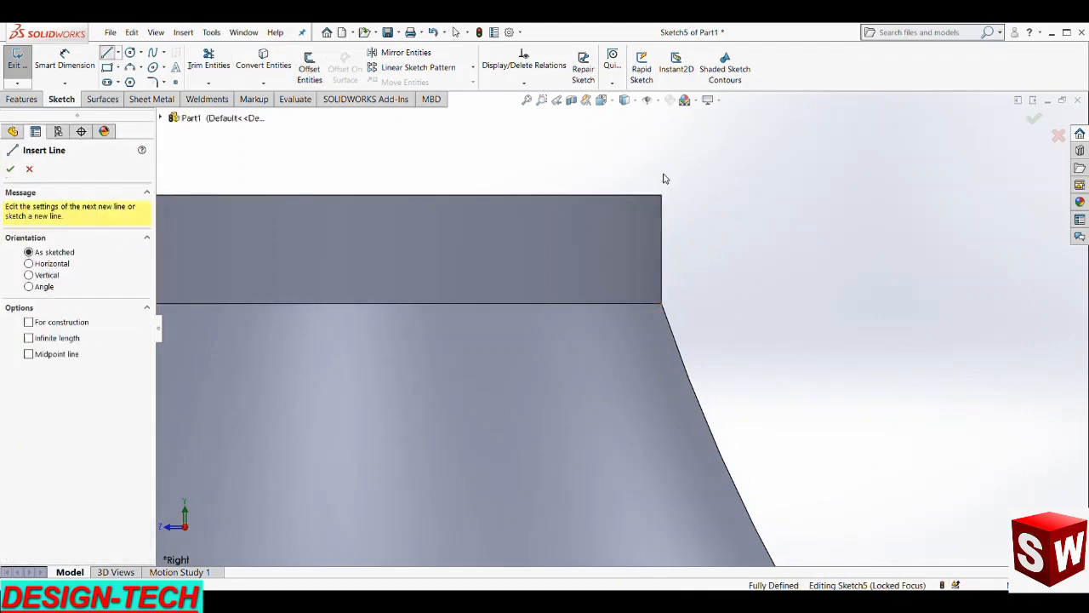
click(662, 195)
click(662, 303)
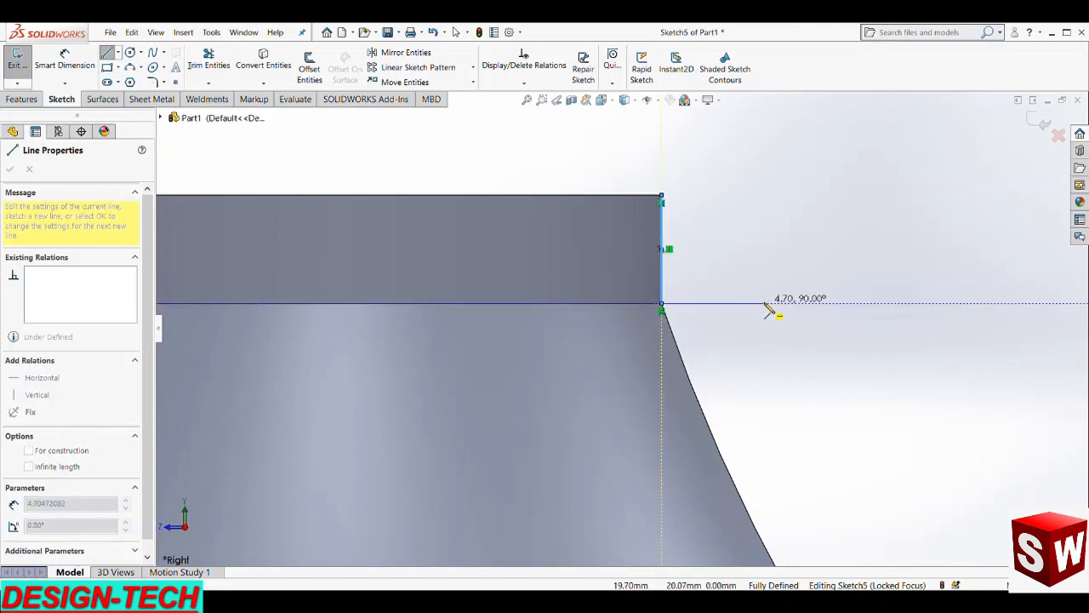
key(Escape)
- Offset the collar-edge line 3 mm outward from the collar, and undo that offset
click(309, 67)
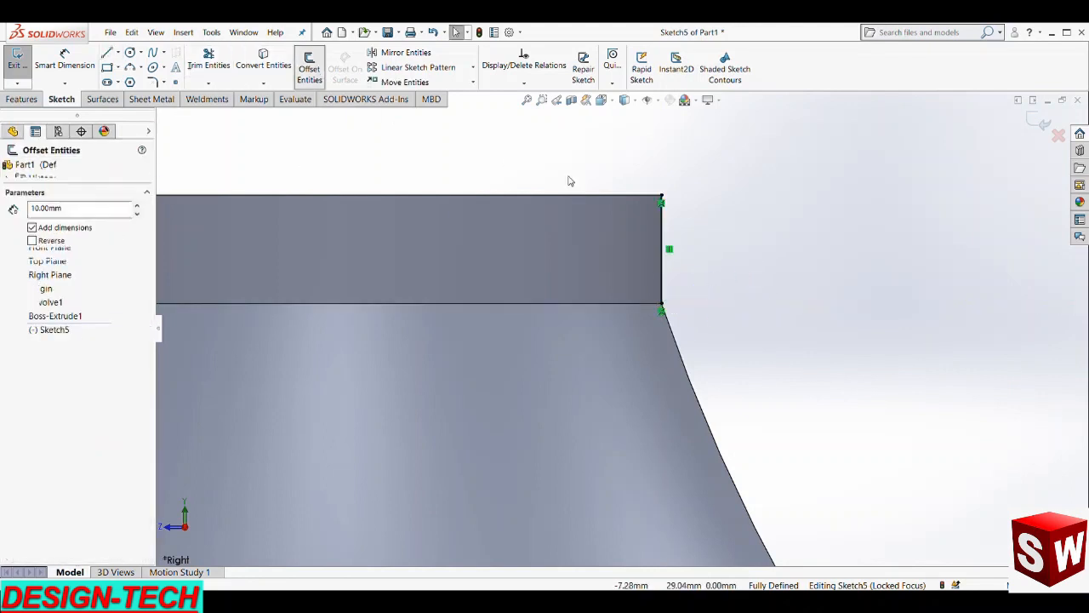
click(663, 226)
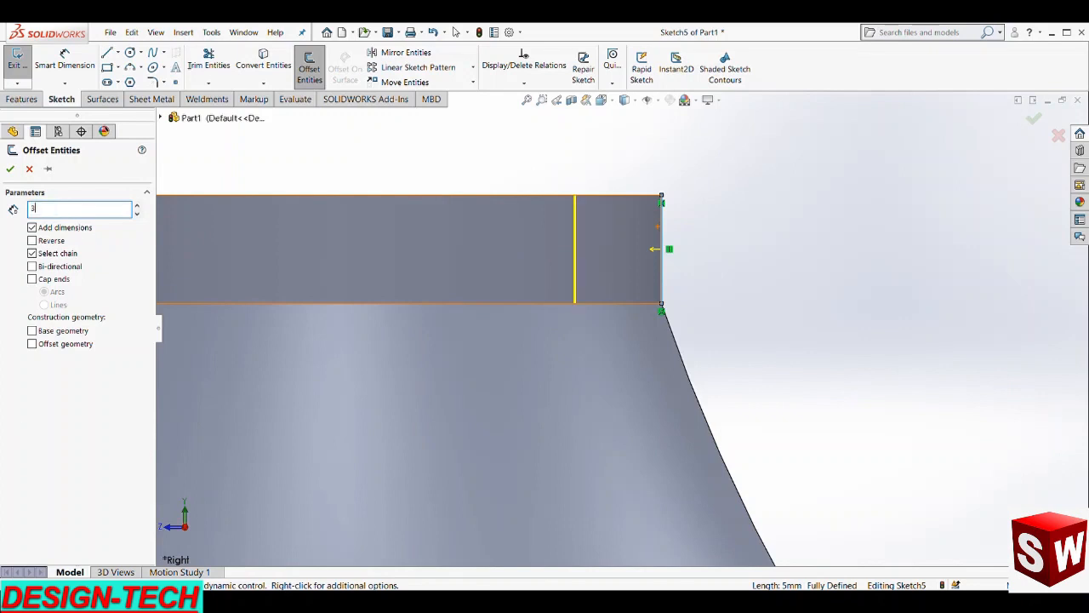
key(Return)
click(893, 124)
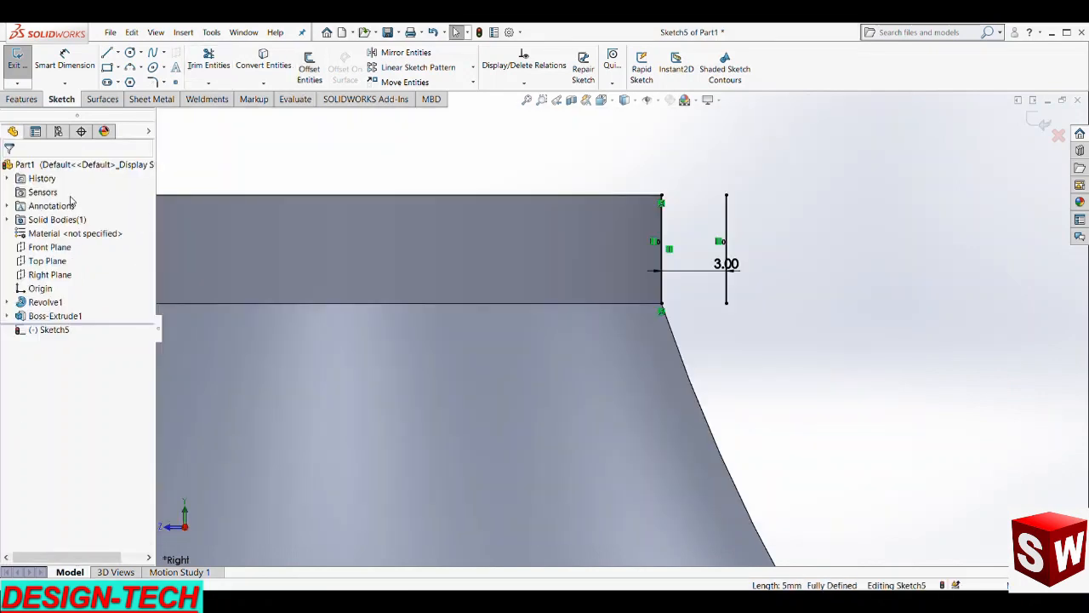
scroll(413, 165, up, 2)
scroll(660, 251, down, 2)
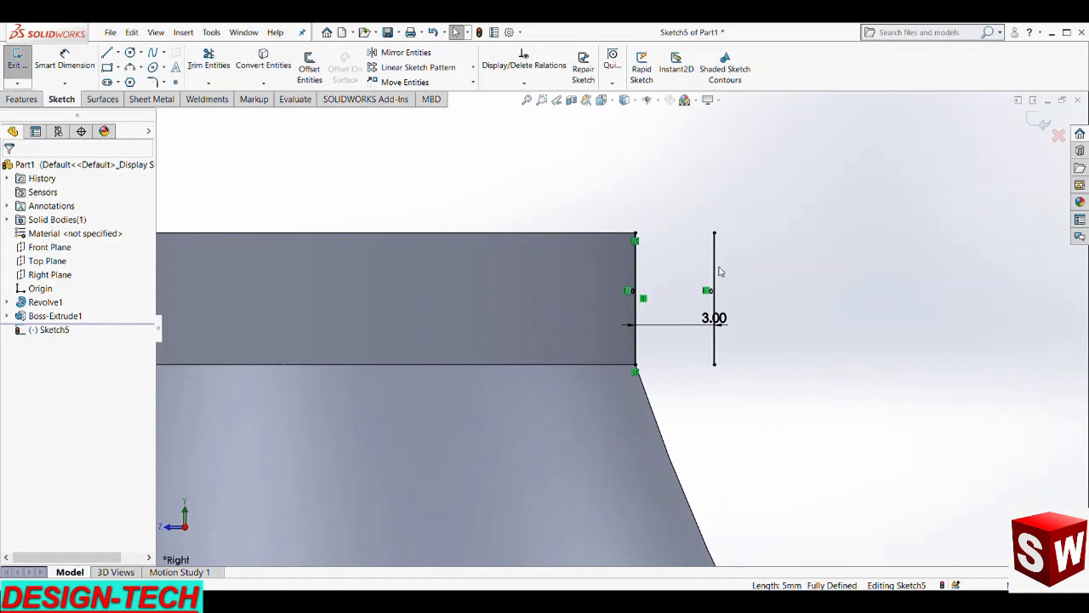
key(ctrl+z)
- Offset the collar-edge line 3 mm inward into the collar
click(309, 67)
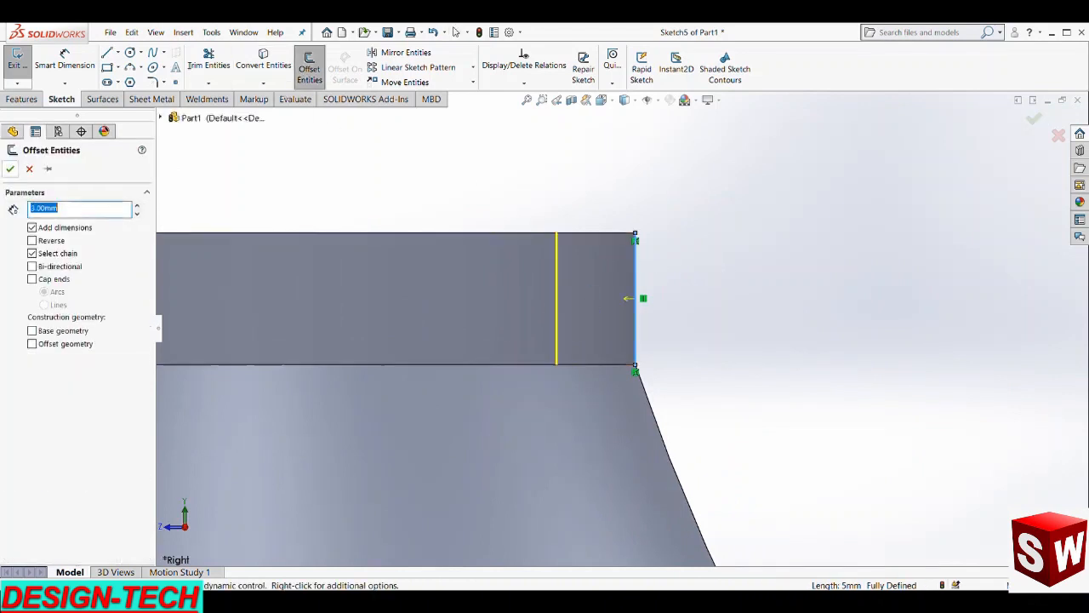
click(10, 169)
key(l)
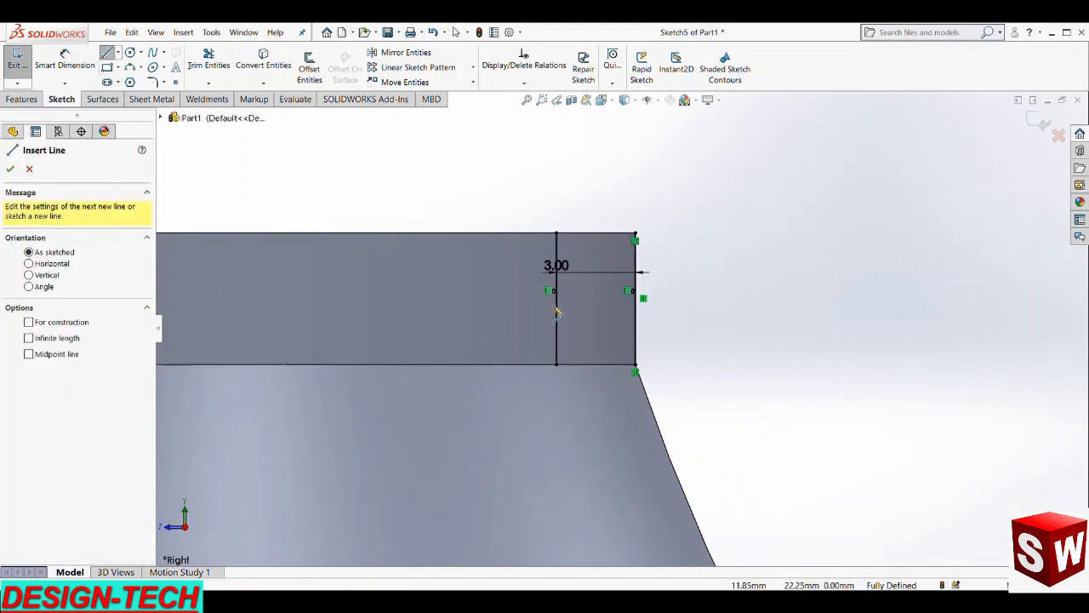
drag(556, 293, 885, 297)
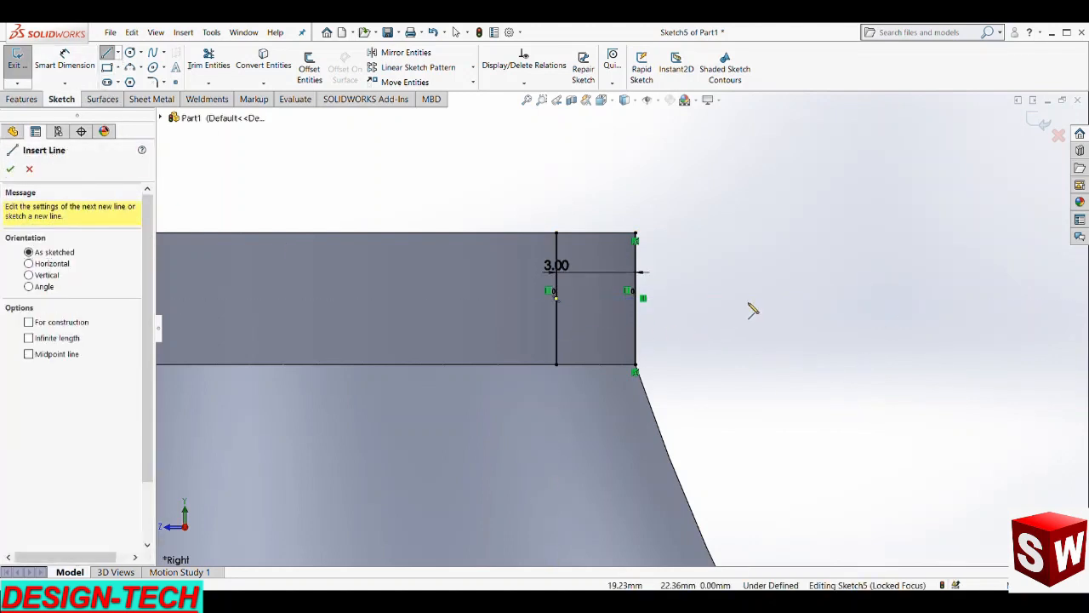
click(558, 297)
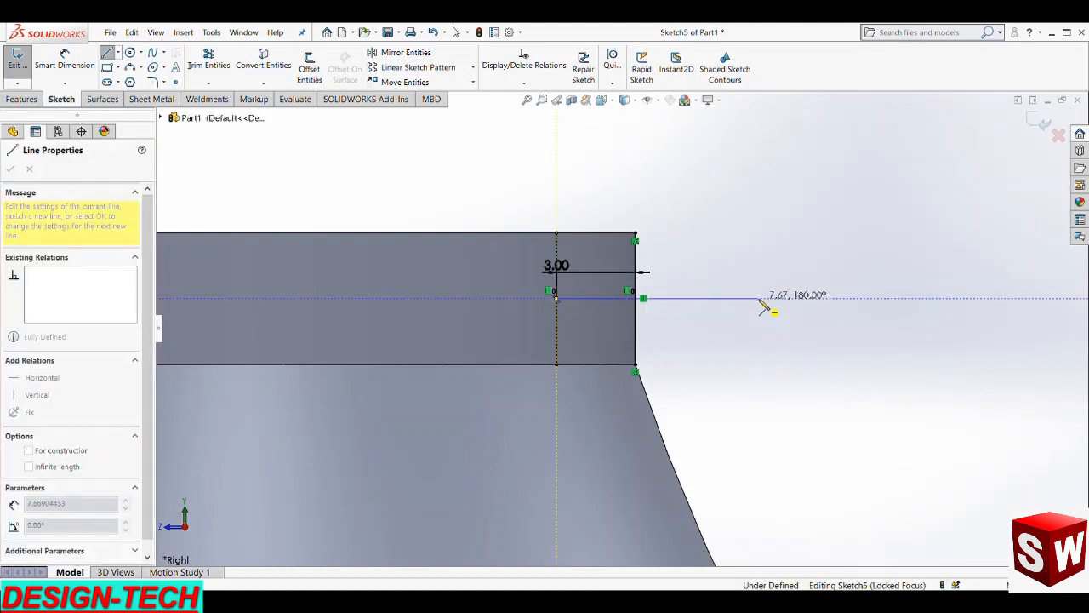
key(Escape)
- Draw a horizontal line about 8 mm long from the inner offset line's midpoint outward through the collar edge
click(107, 53)
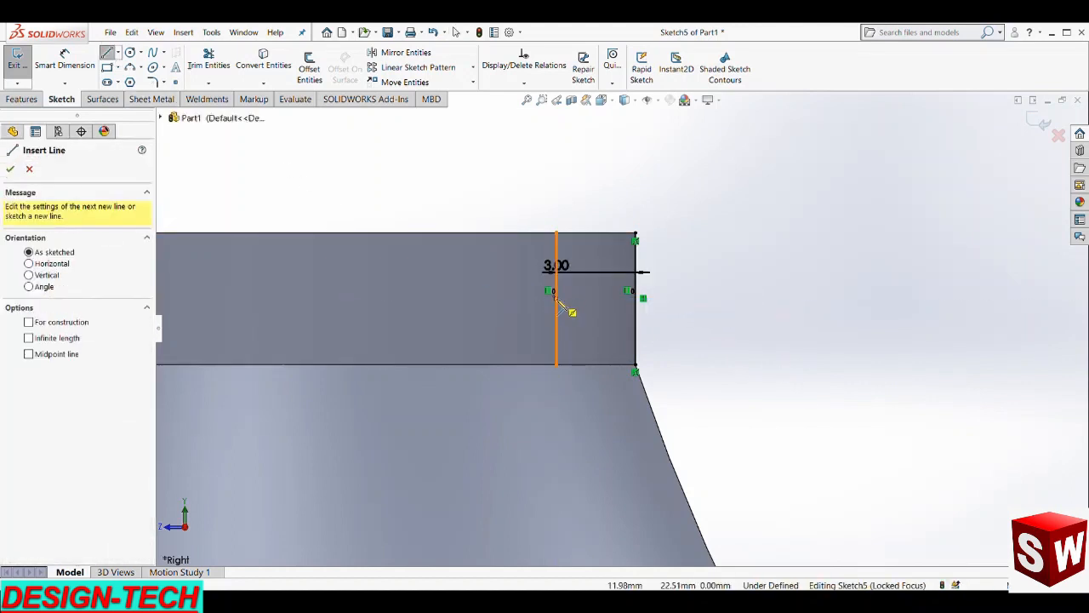
click(557, 297)
click(774, 298)
key(Escape)
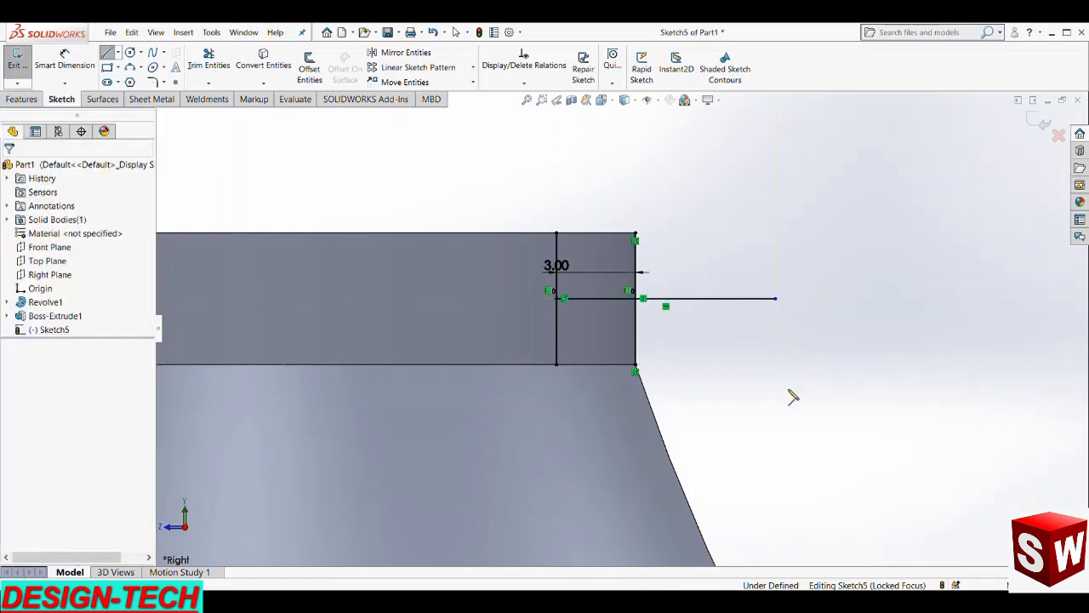
- Set the horizontal line's length to 13 mm
click(64, 60)
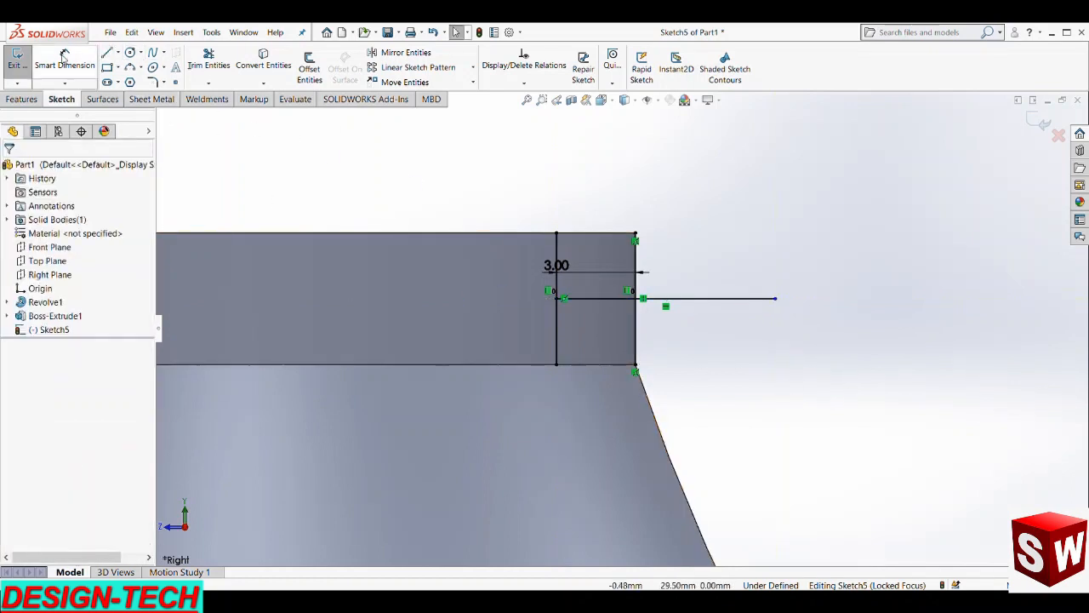
click(706, 299)
click(711, 287)
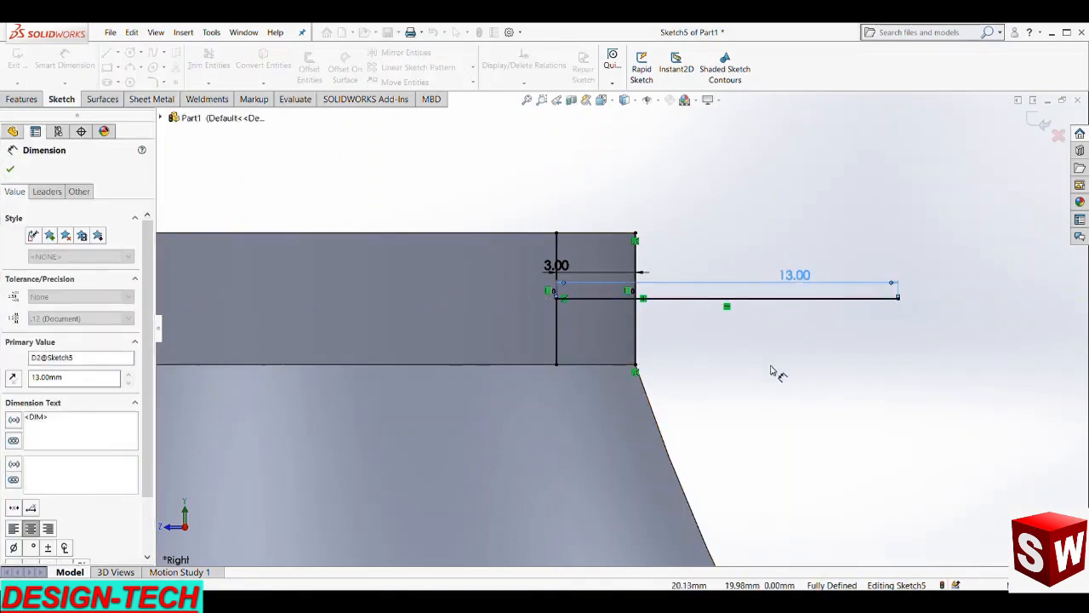
click(344, 220)
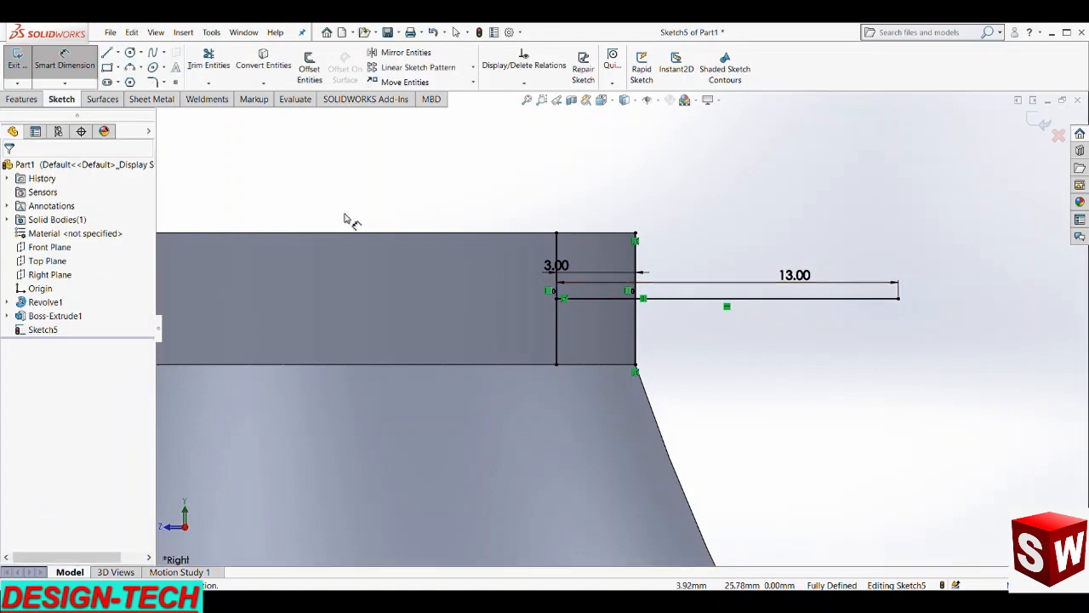
- Offset the 13 mm horizontal line 2 mm downward
click(107, 53)
click(308, 67)
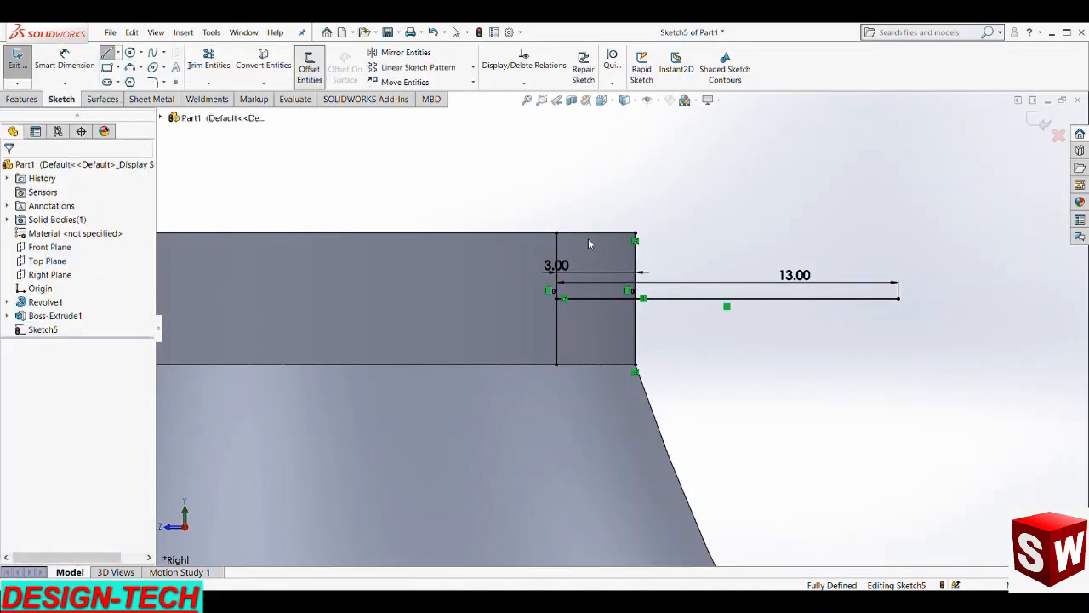
click(724, 298)
text(2)
key(Return)
click(11, 170)
- Close the outer ends of the two horizontal lines with a vertical line and make the inner vertical line construction geometry
key(l)
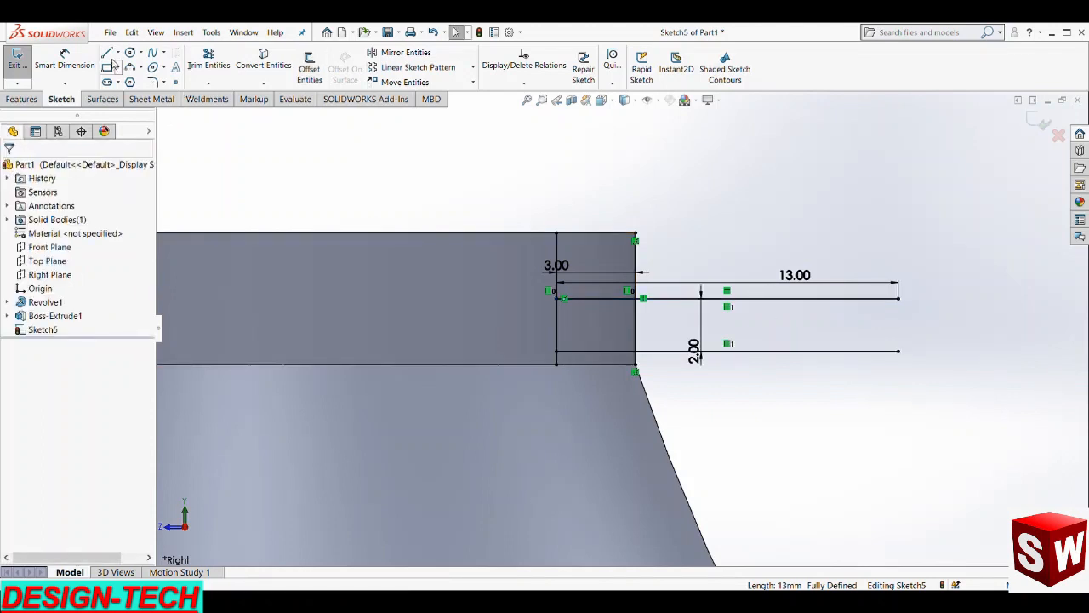
click(898, 298)
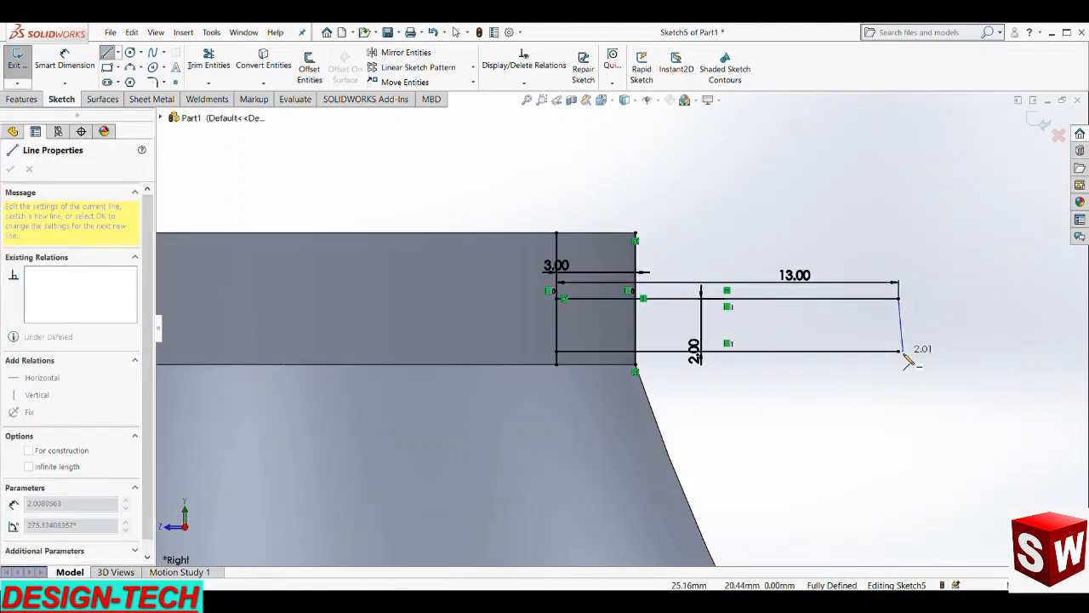
click(897, 350)
key(Escape)
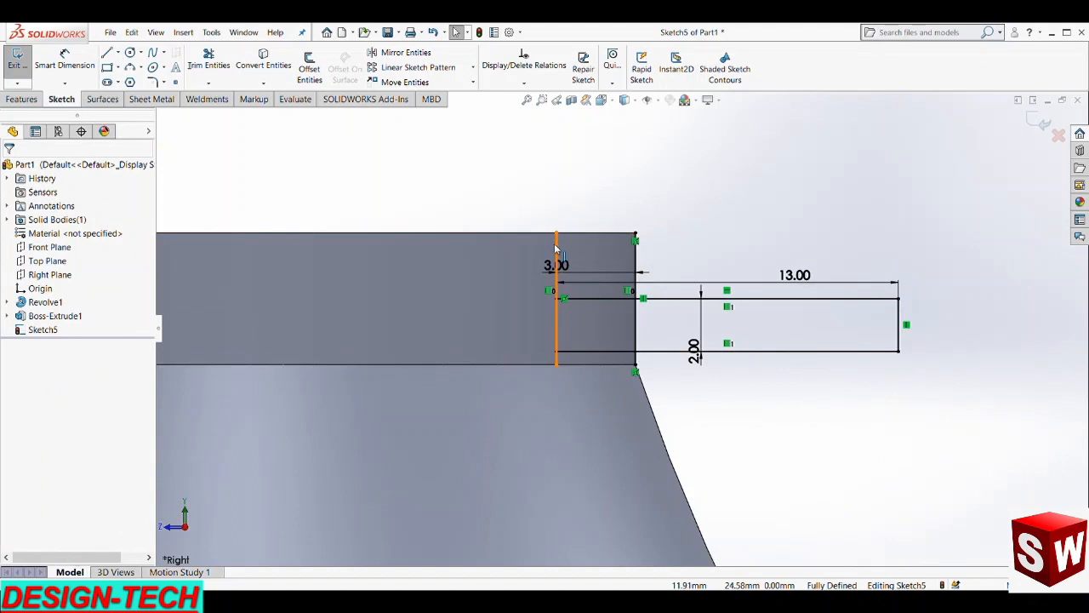
click(556, 248)
click(508, 188)
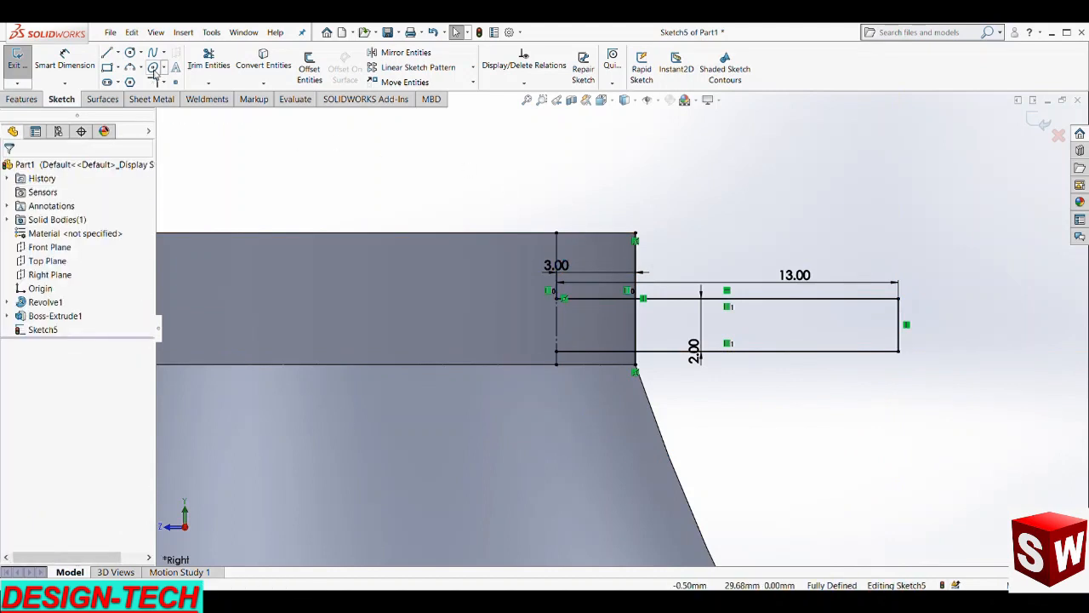
click(569, 351)
click(558, 301)
click(706, 456)
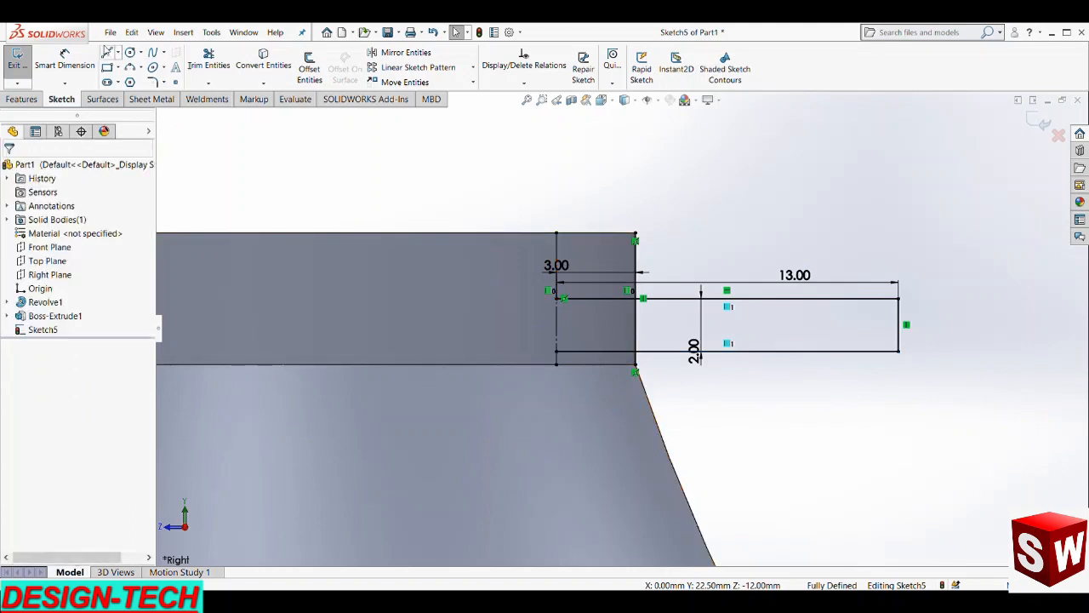
key(l)
click(557, 298)
click(557, 351)
key(Escape)
- Draw a vertical line joining the inner ends of the two horizontal lines to close the rectangle
scroll(588, 316, down, 5)
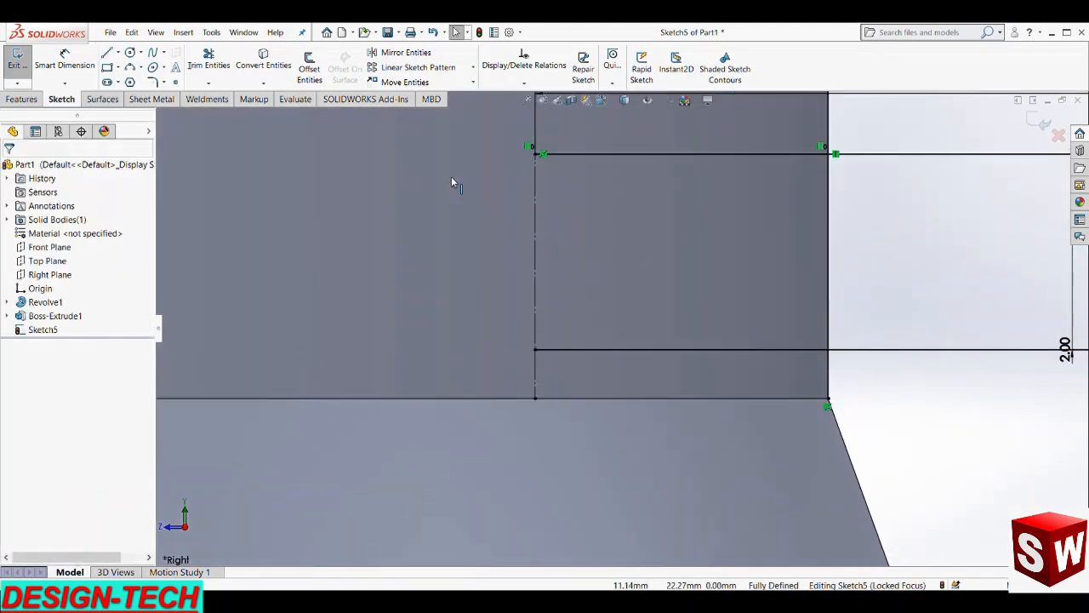
click(107, 53)
click(535, 153)
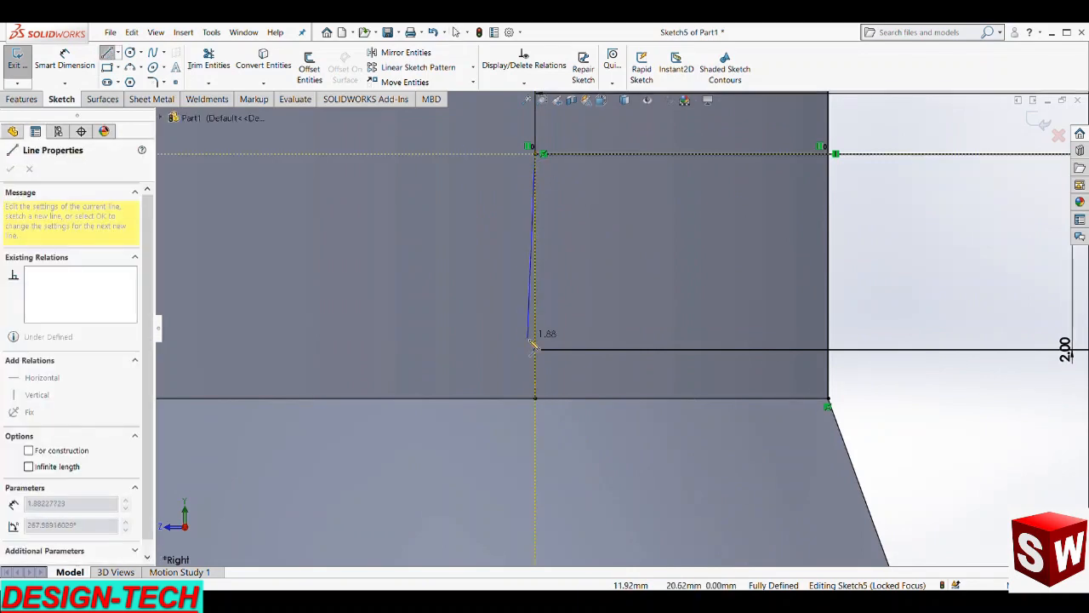
click(535, 350)
key(space)
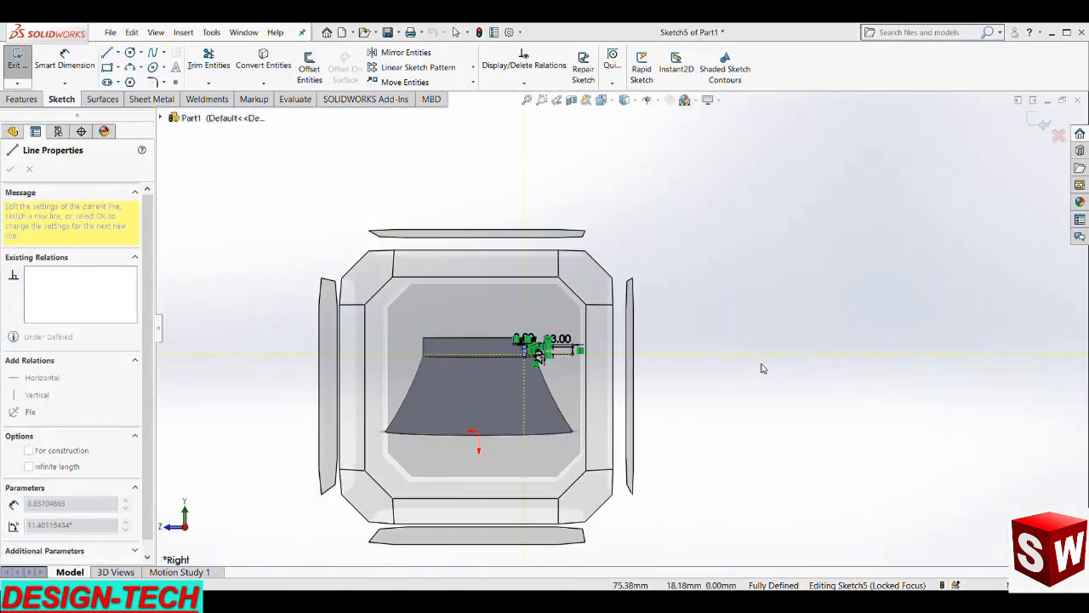
key(Escape)
key(Escape)
- Turn the rectangle's upper horizontal line into construction geometry
click(684, 153)
click(737, 125)
scroll(886, 242, up, 6)
scroll(620, 329, up, 1)
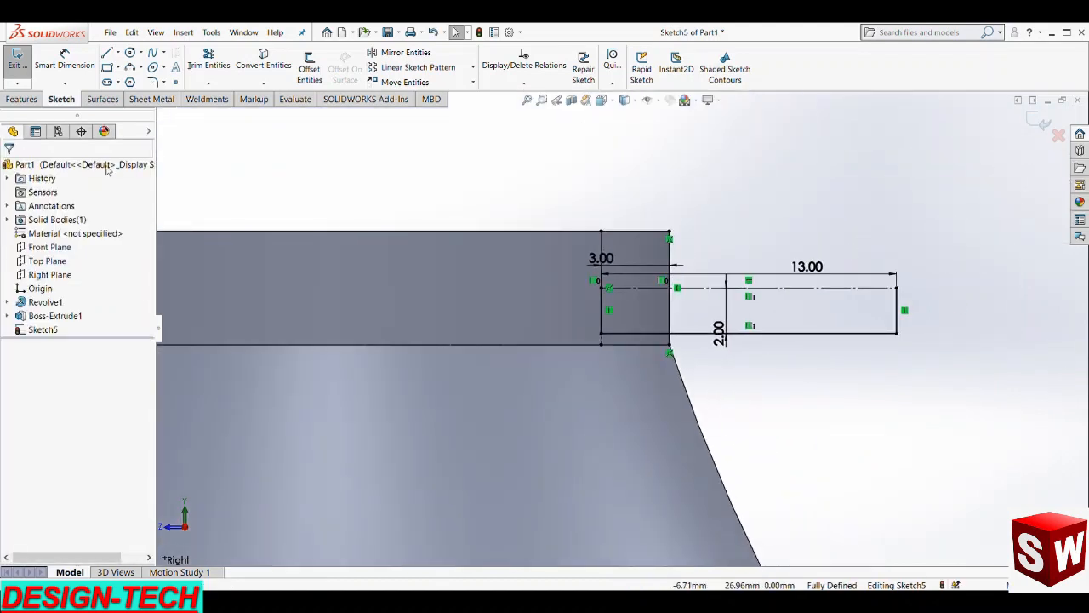
click(22, 99)
click(64, 70)
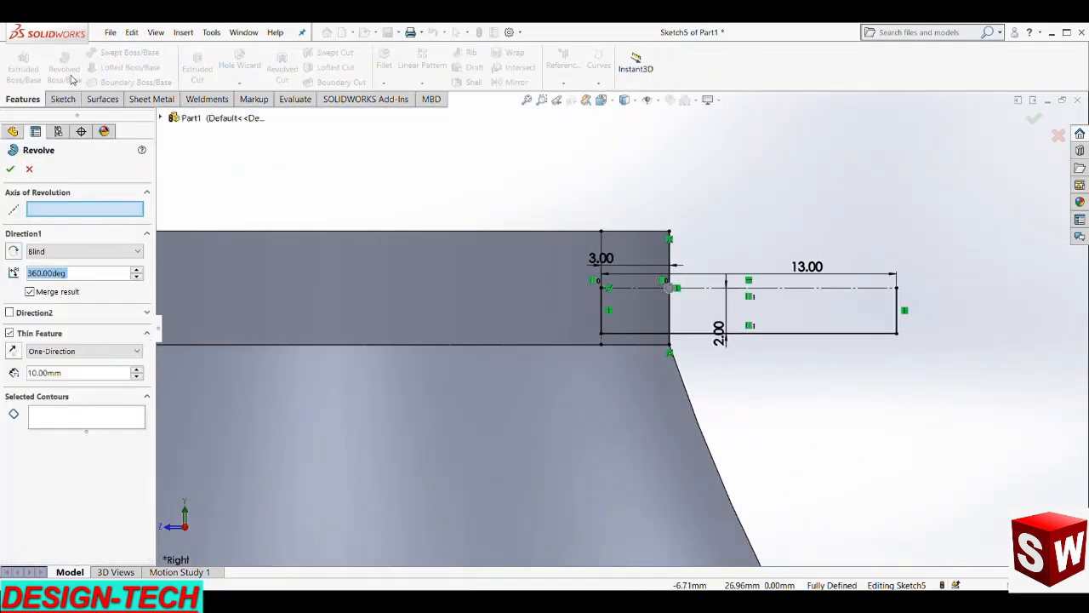
click(694, 288)
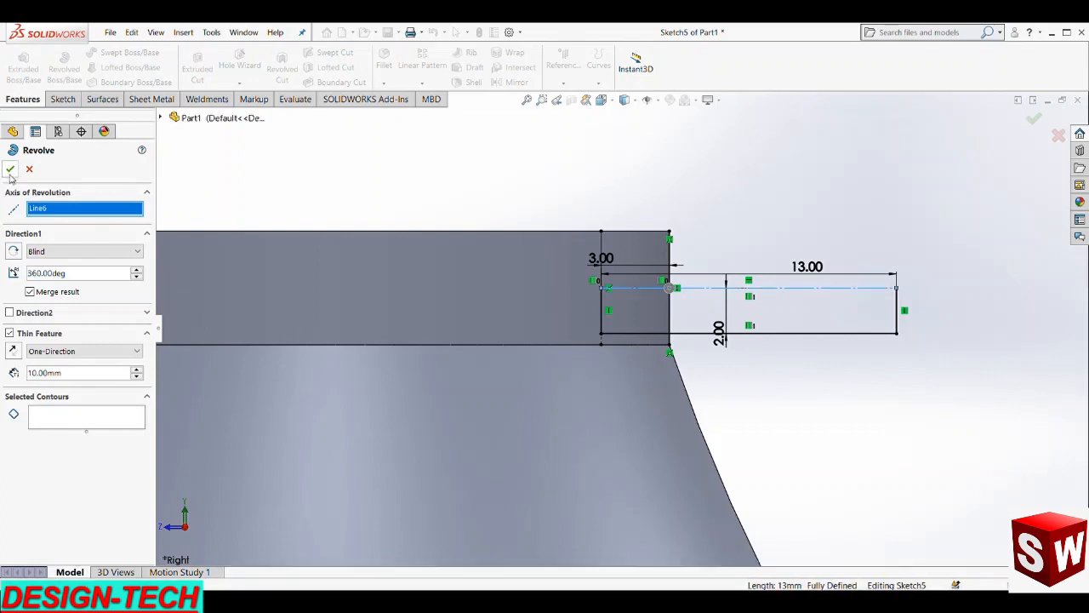
scroll(736, 306, up, 2)
mouse_move(737, 306)
middle_down()
mouse_move(741, 367)
mouse_move(756, 352)
middle_up()
scroll(694, 299, down, 6)
scroll(655, 286, down, 2)
key(Escape)
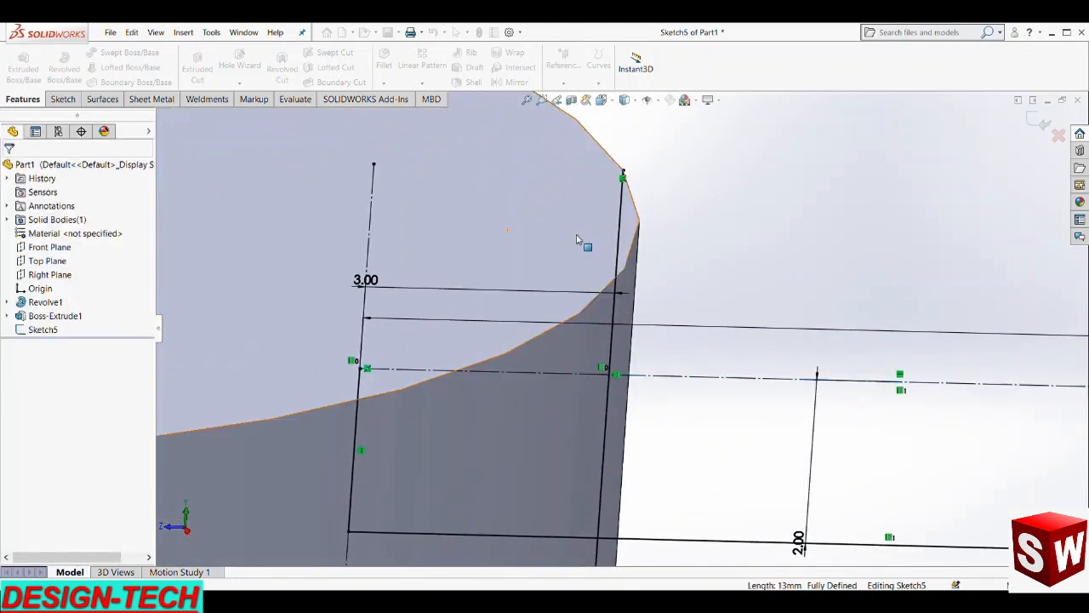
- Make the vertical collar-edge line construction geometry and revolve the rectangle 360° about its upper horizontal centerline, merging the result
click(621, 232)
key(Escape)
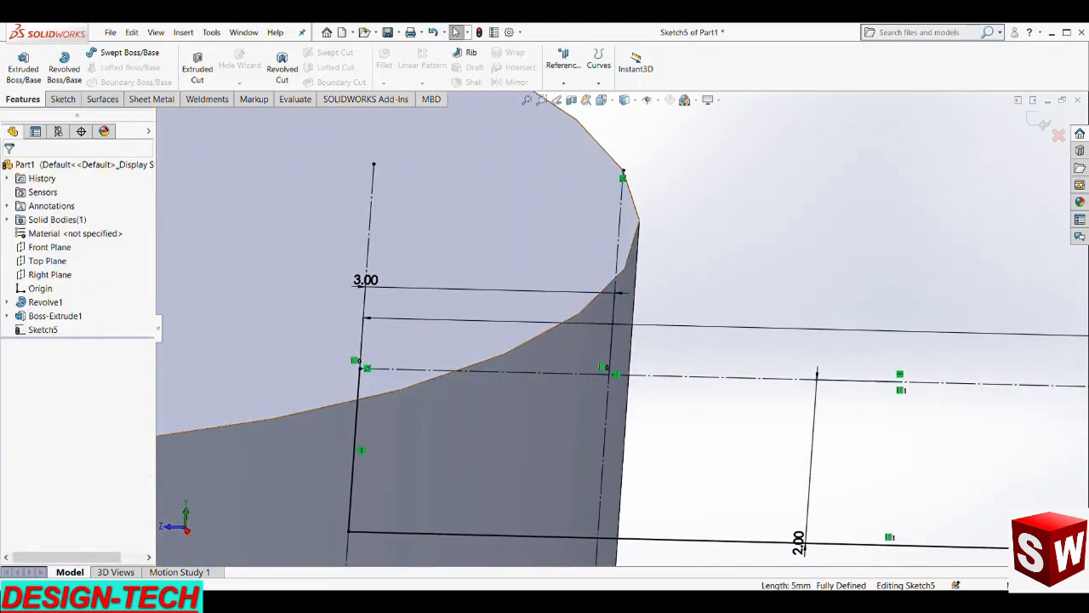
click(64, 68)
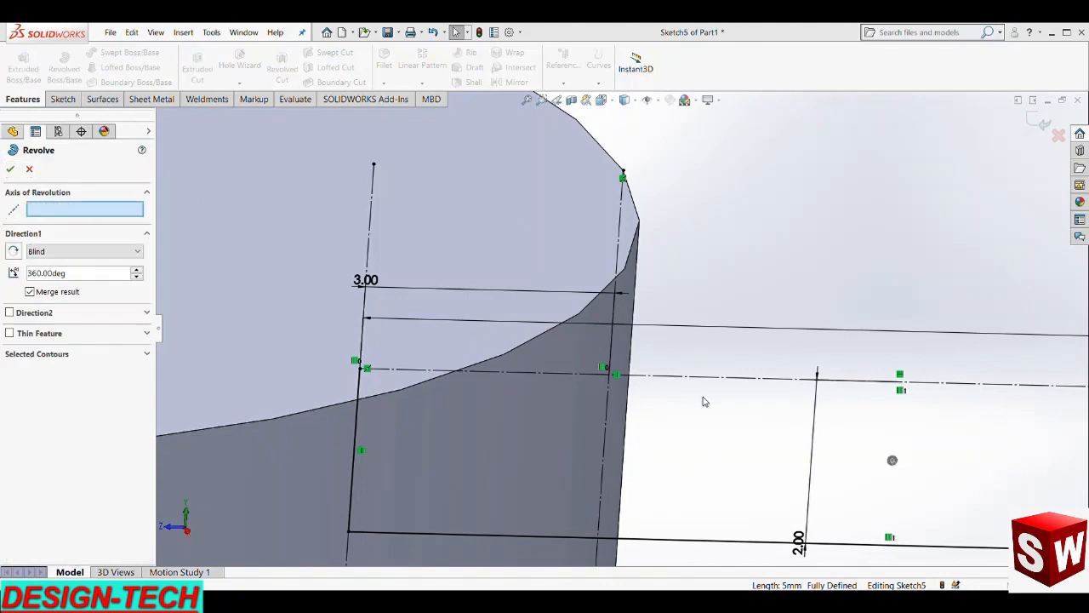
scroll(634, 382, up, 3)
click(661, 349)
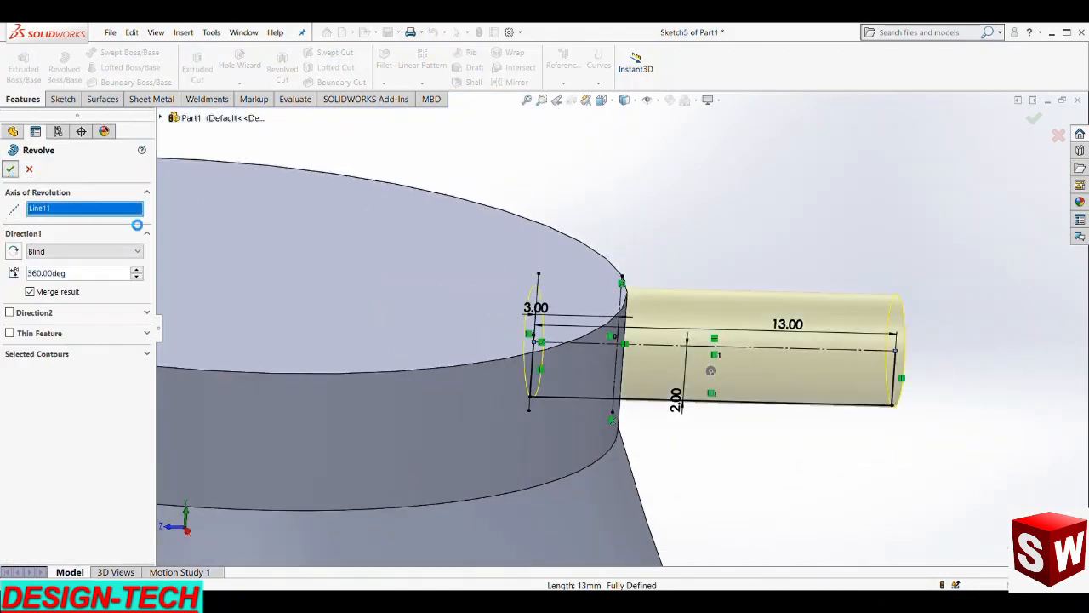
click(11, 169)
- Fillet the collar's top face, the edge where the collar meets the base, and the base's bottom edge with a 1 mm radius
scroll(741, 408, up, 8)
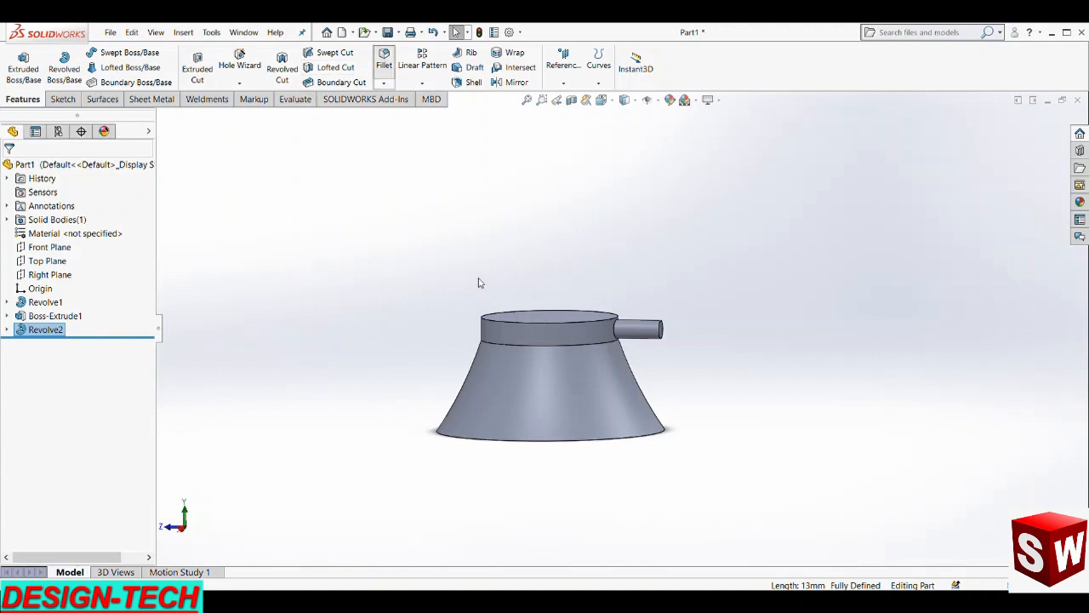
scroll(557, 344, up, 5)
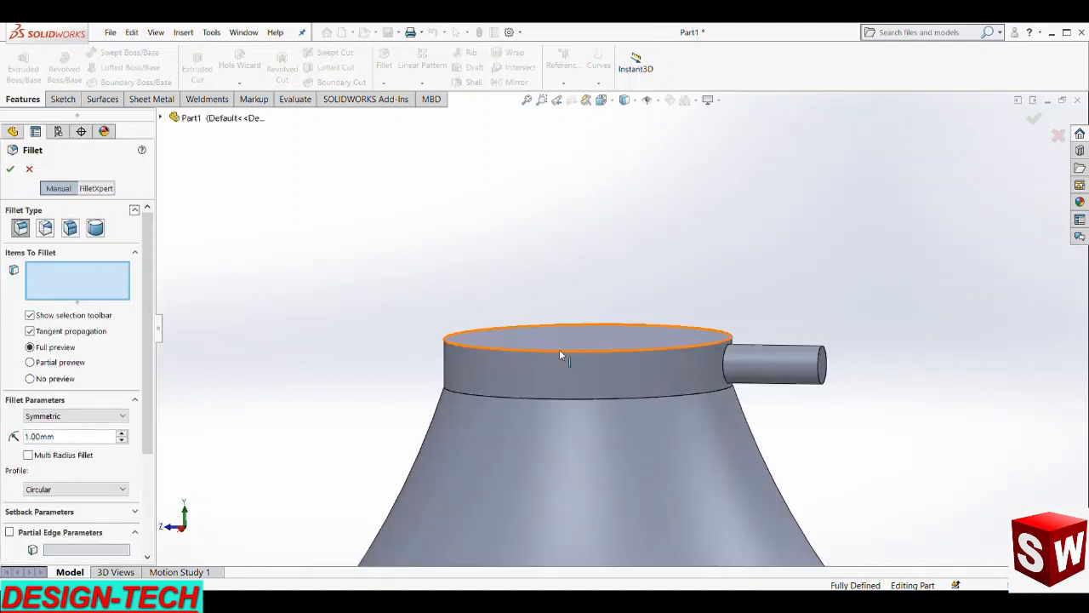
click(562, 349)
click(574, 407)
scroll(601, 462, down, 3)
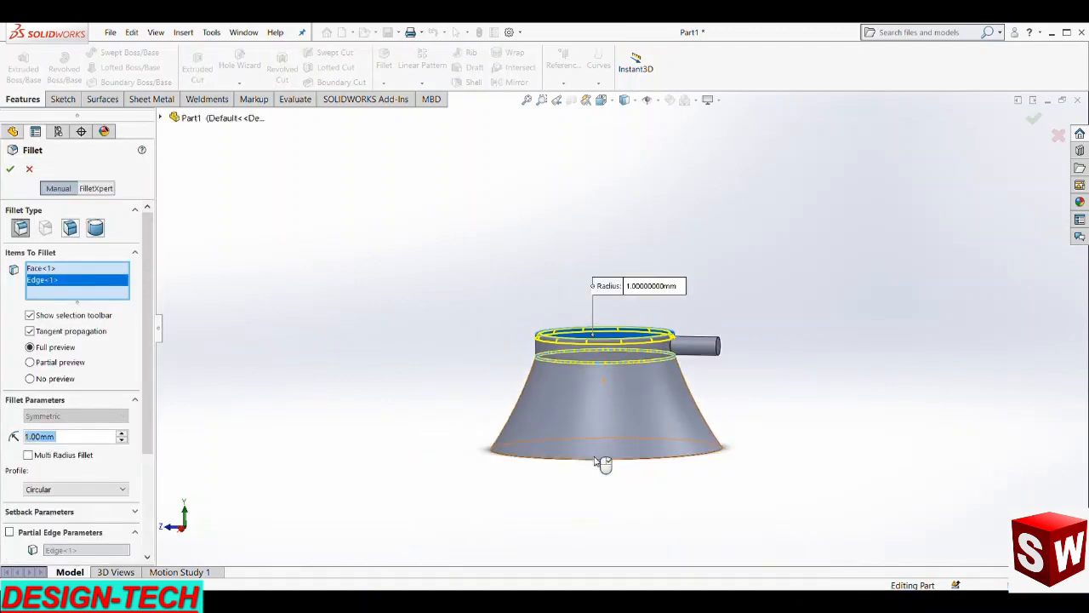
scroll(644, 338, up, 5)
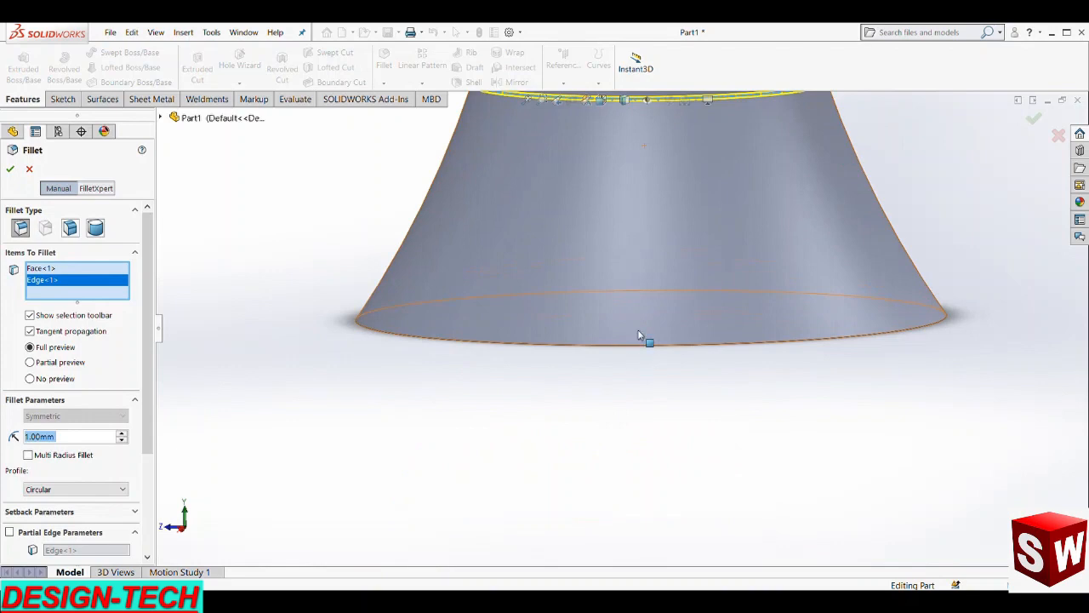
click(502, 344)
click(10, 169)
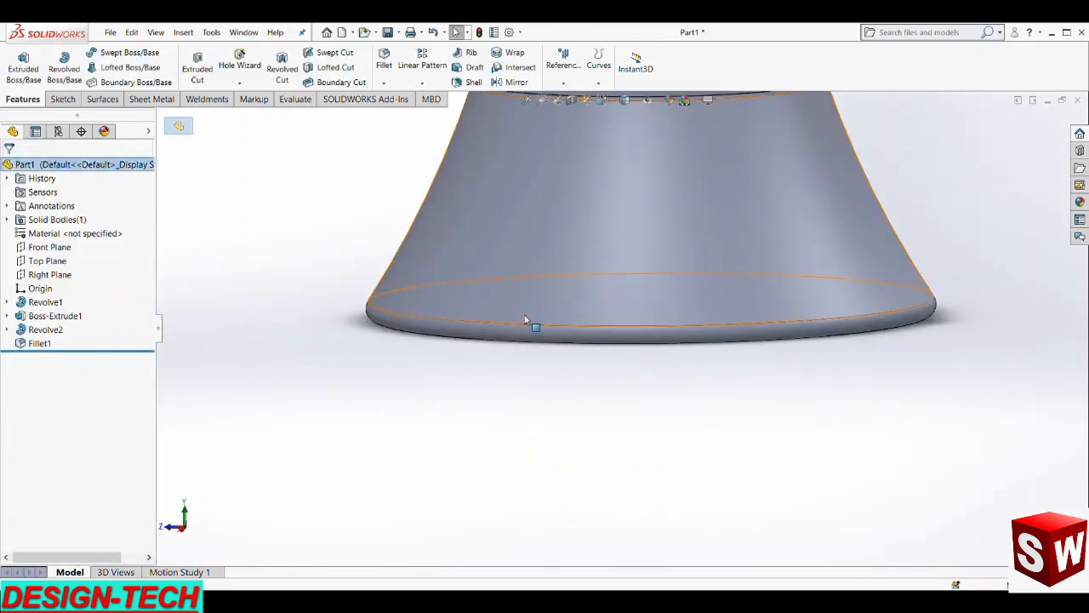
- Start a new sketch on the flat underside of the base and view it face-on
scroll(530, 321, down, 5)
middle_drag(668, 287, 621, 283)
click(621, 276)
scroll(621, 276, up, 2)
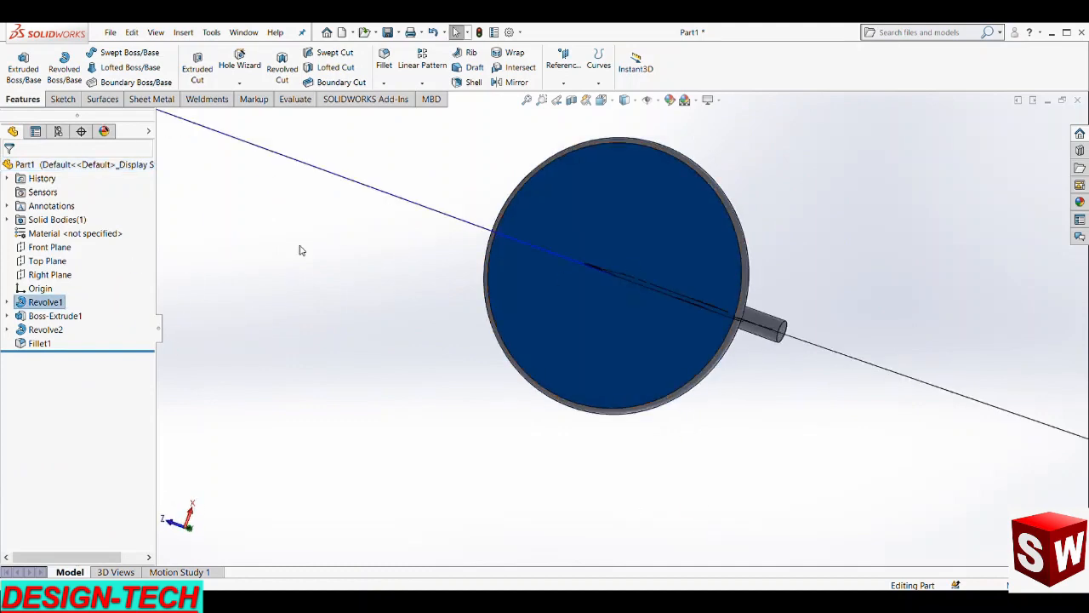
click(62, 100)
click(17, 61)
scroll(527, 375, up, 3)
click(486, 362)
- Draw a circle centred on the origin and set its diameter to 40 mm
click(131, 53)
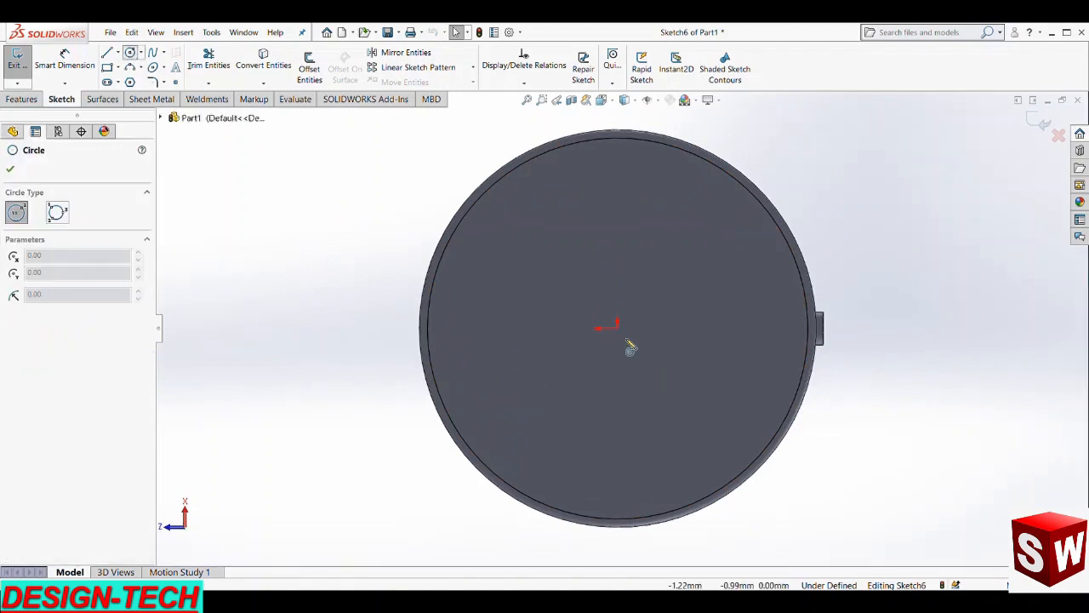
click(617, 330)
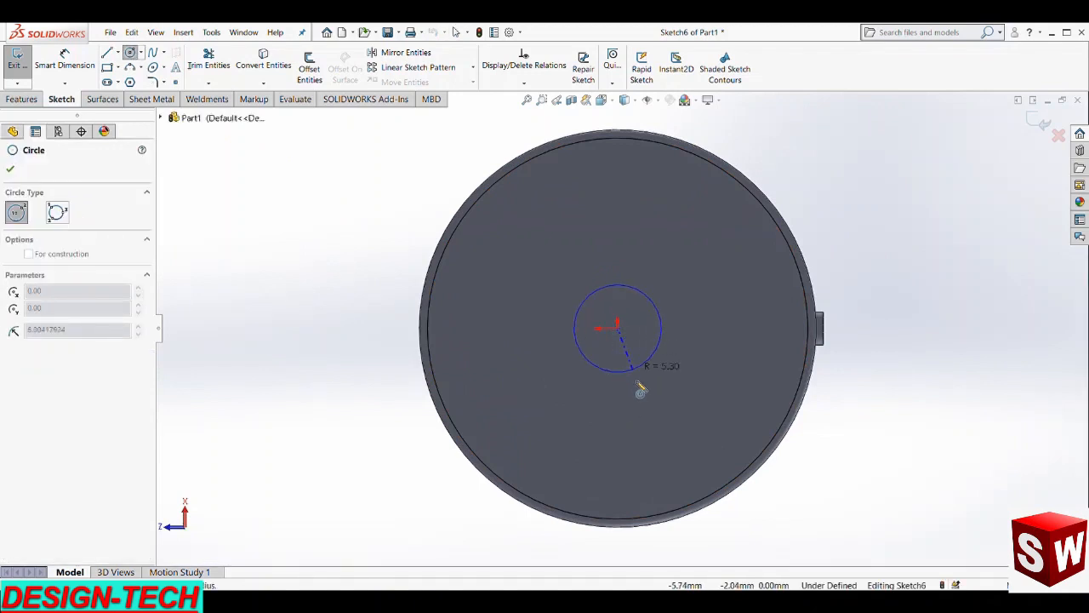
click(630, 494)
key(Escape)
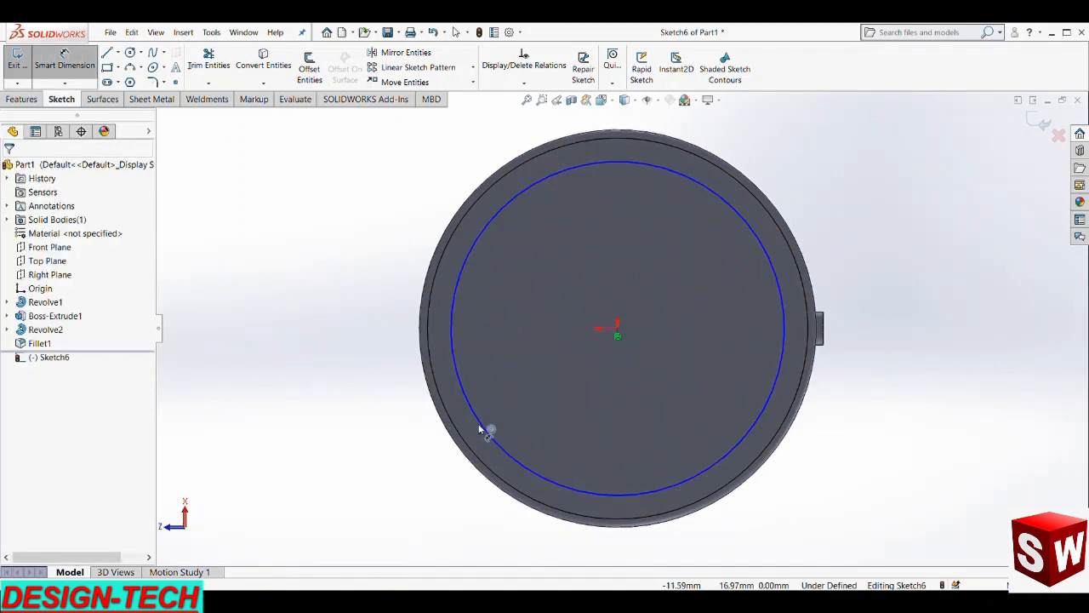
click(485, 431)
click(347, 397)
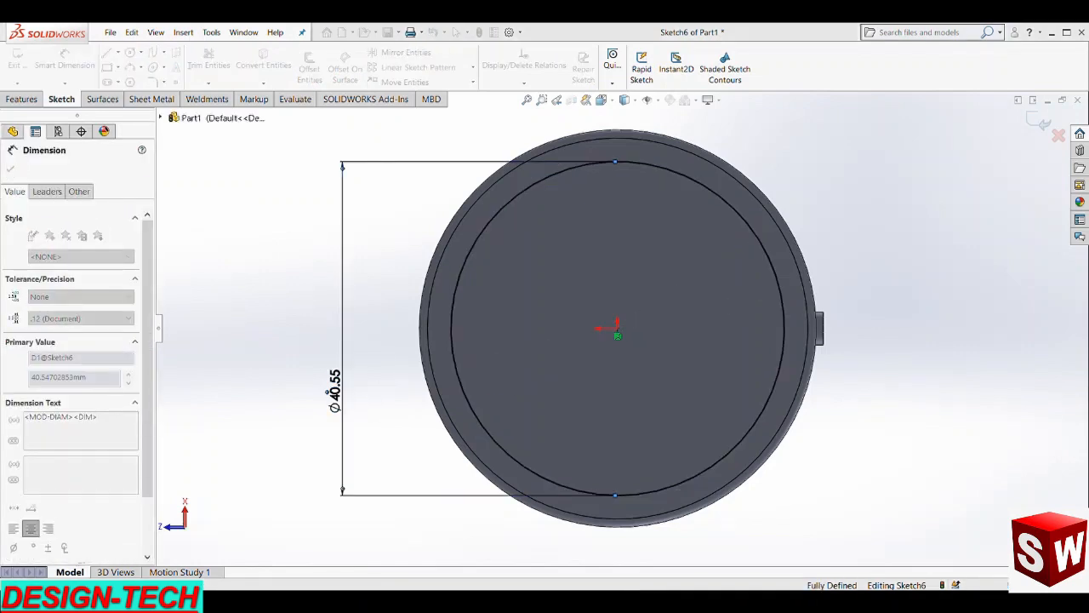
text(40)
key(Return)
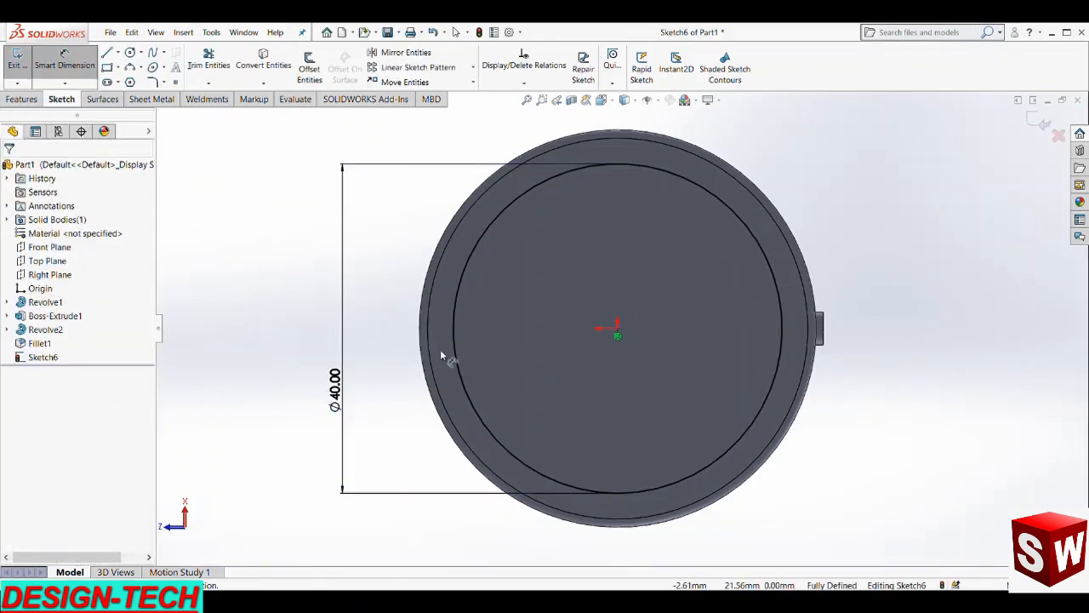
- Convert the 40 mm circle on the underside to construction geometry
click(455, 361)
key(Escape)
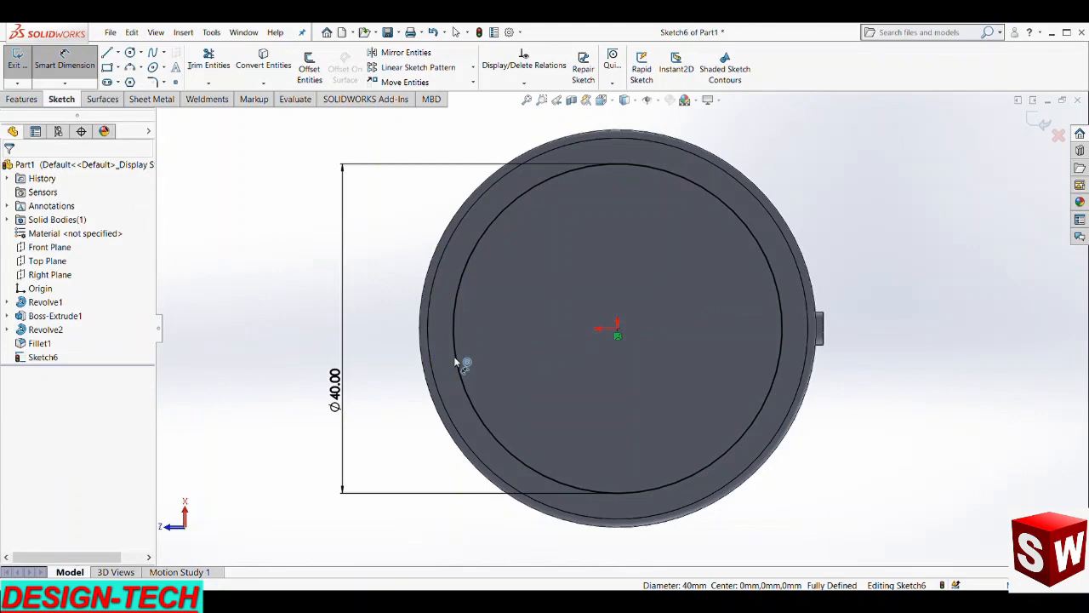
key(Escape)
click(455, 357)
click(502, 322)
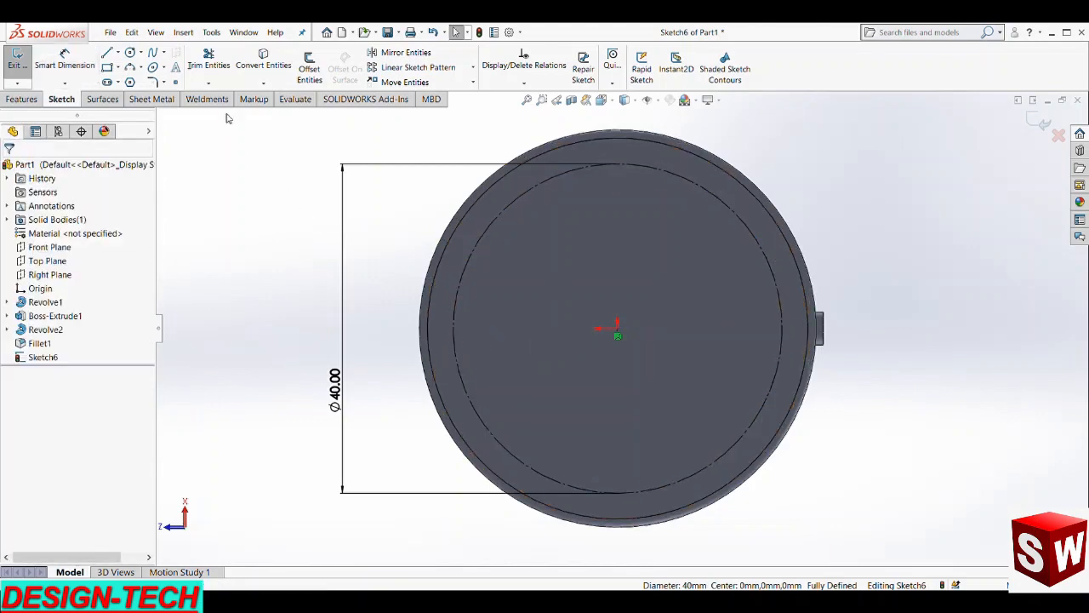
- Draw a horizontal line from the origin to the 40 mm circle, on the side opposite the pin, and make it construction geometry
click(106, 52)
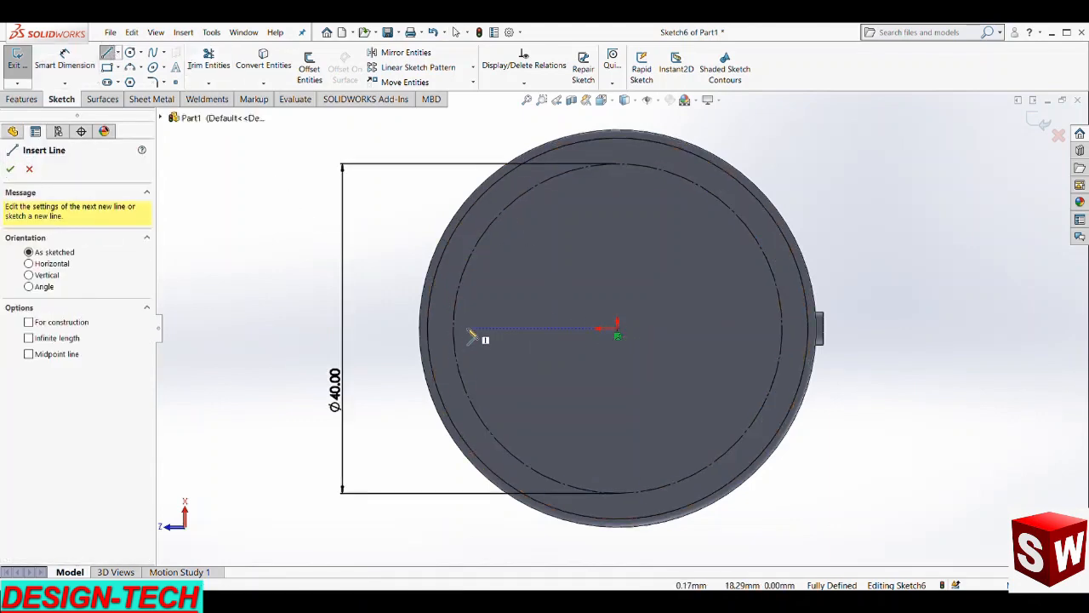
click(617, 328)
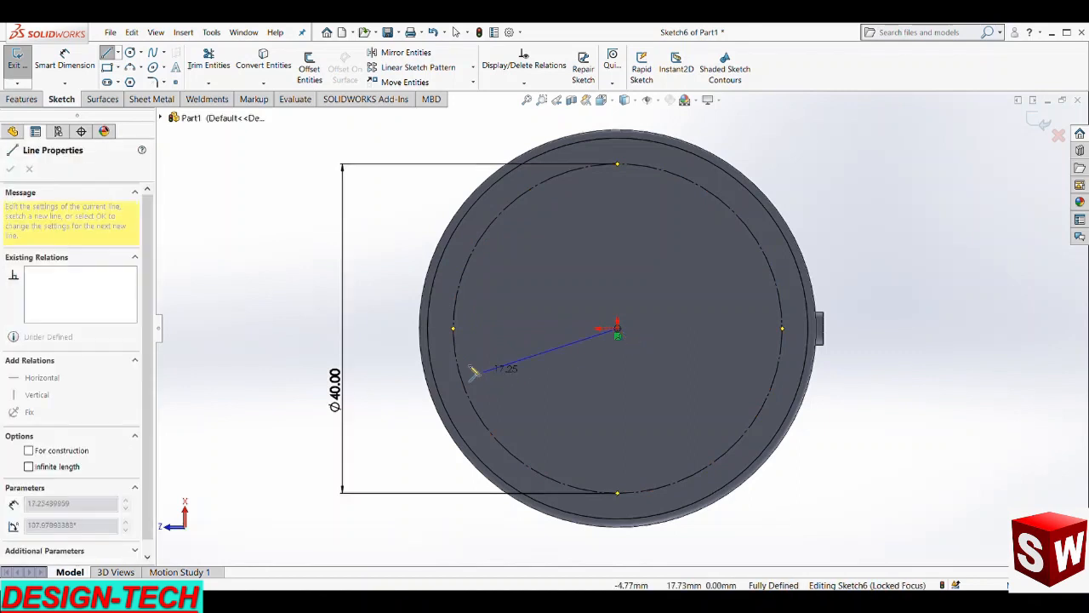
click(454, 330)
key(Escape)
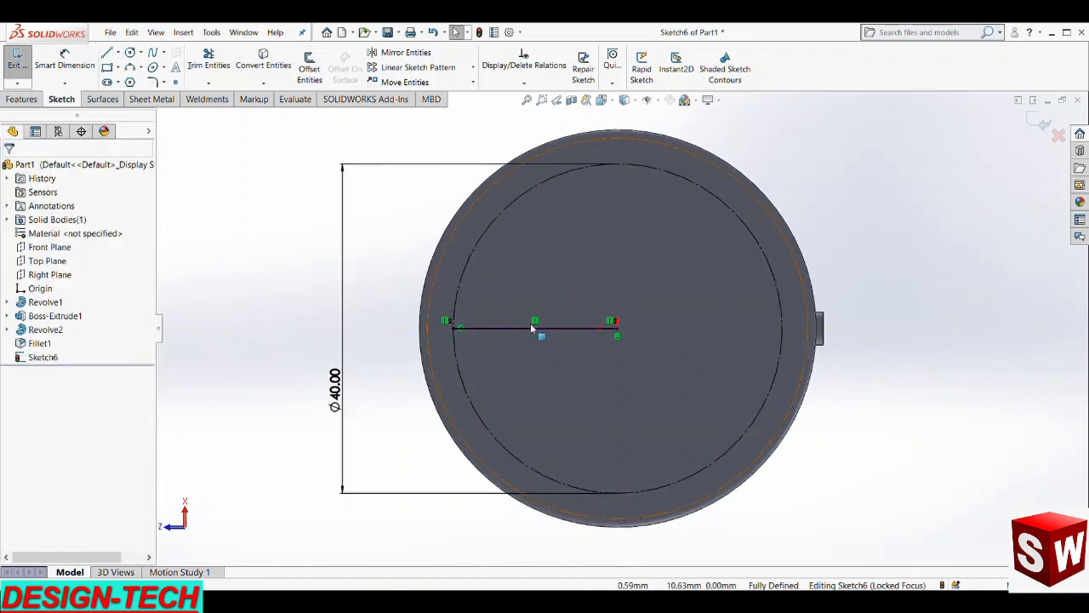
click(531, 330)
key(Escape)
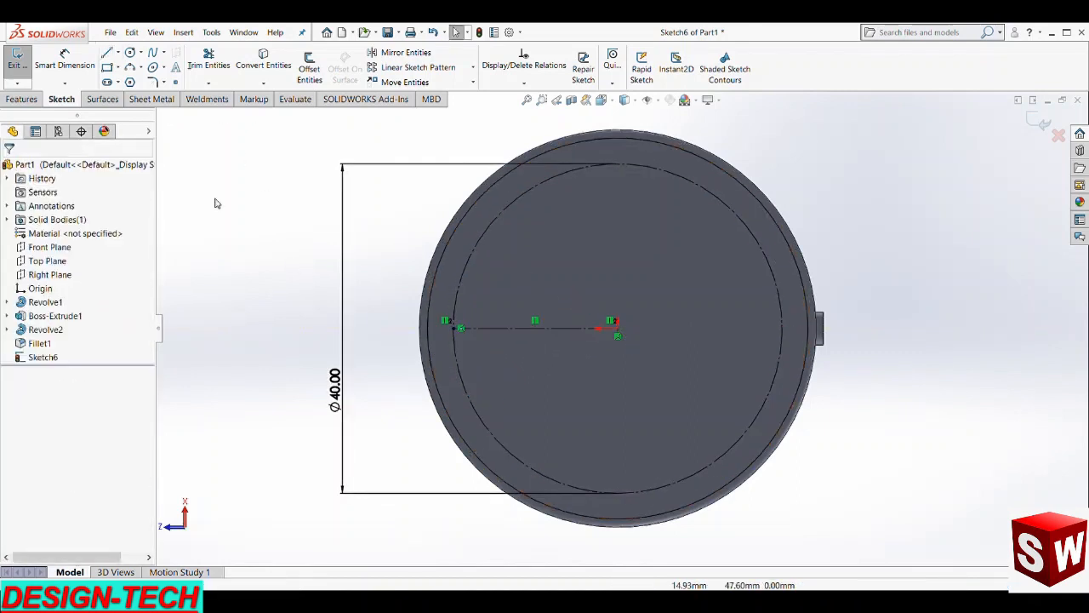
- Draw a circle centred where the construction line meets the 40 mm circle and set its diameter to 1 mm
click(129, 53)
scroll(447, 328, down, 5)
click(498, 336)
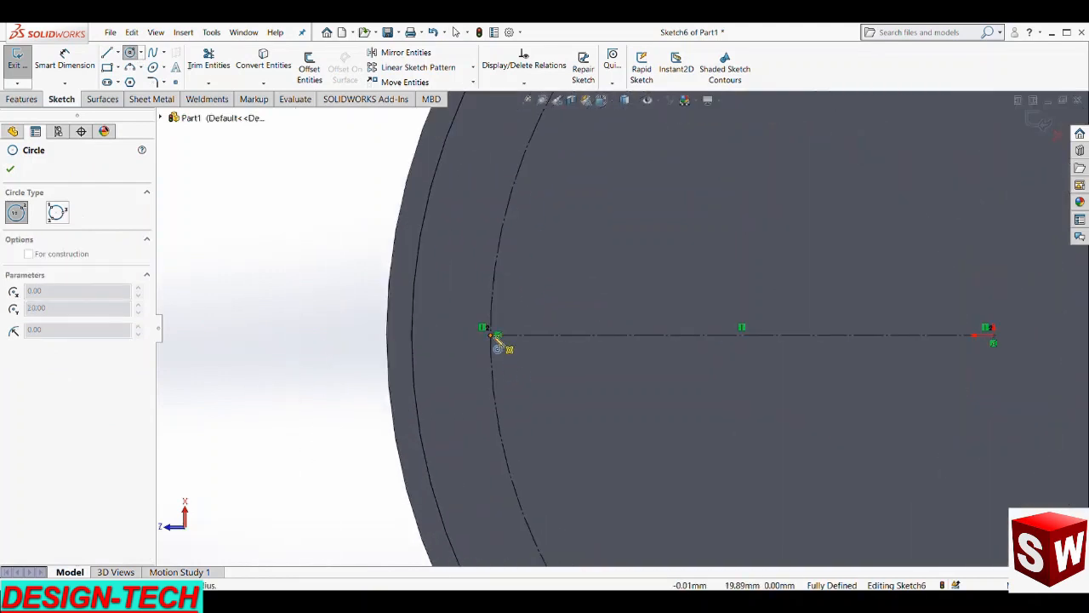
click(509, 359)
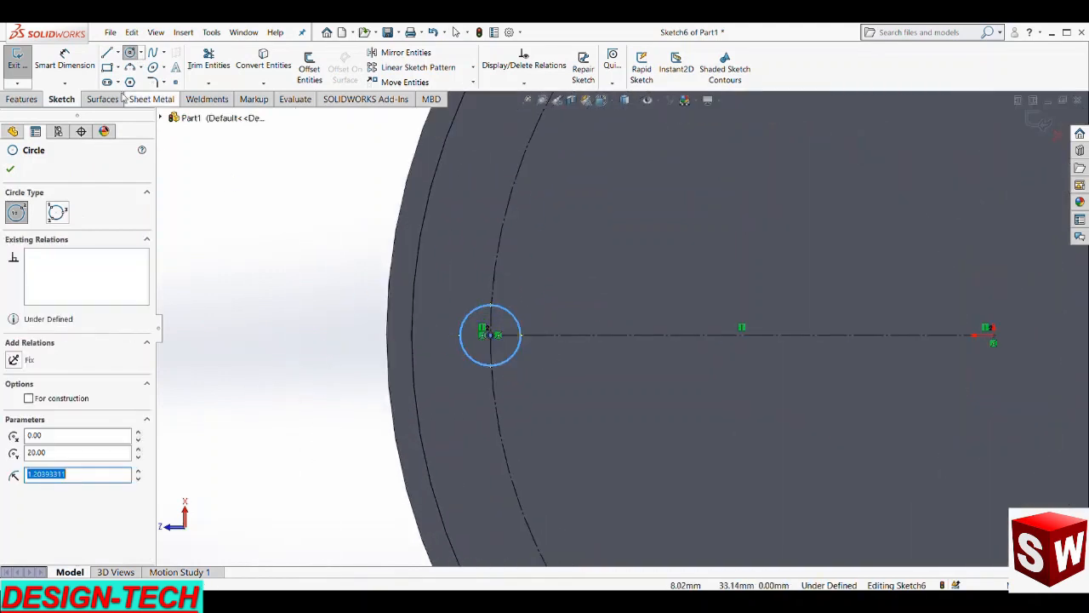
click(64, 65)
click(512, 359)
click(556, 411)
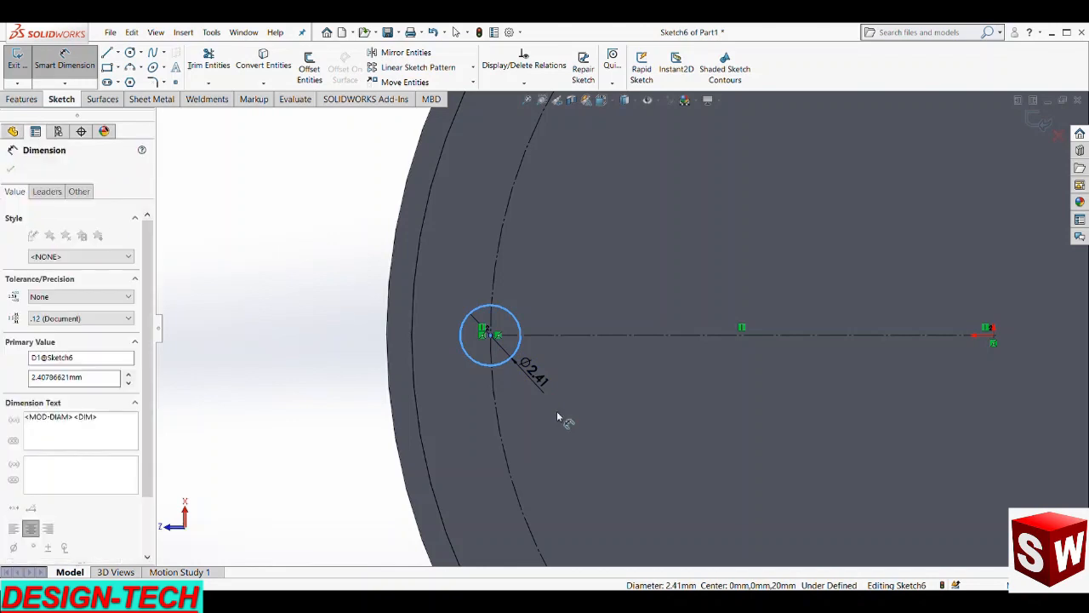
text(1)
key(Return)
click(261, 345)
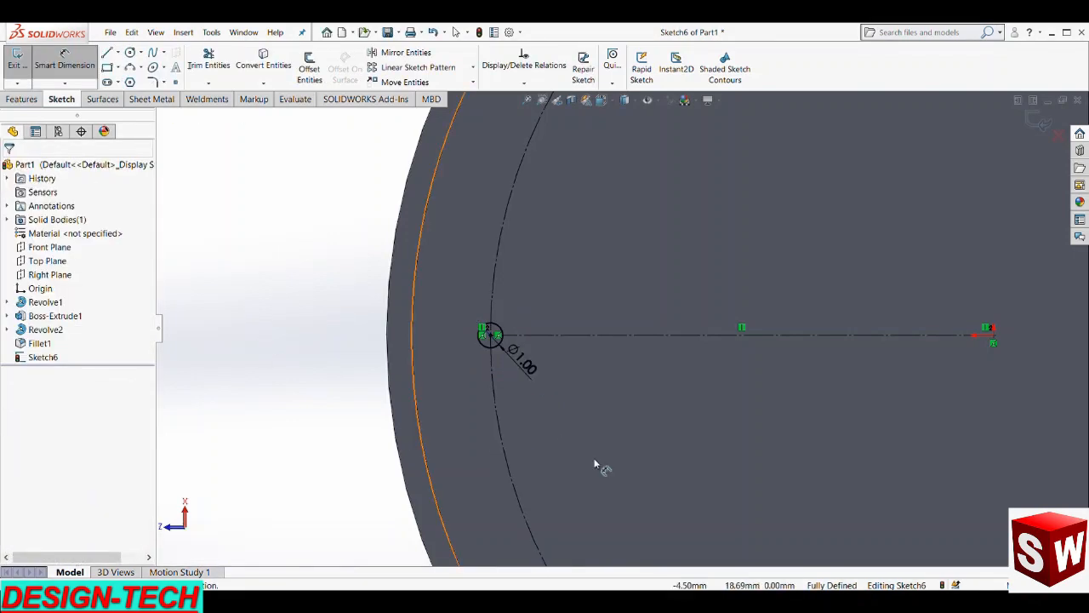
scroll(614, 455, up, 7)
scroll(728, 318, down, 2)
click(417, 67)
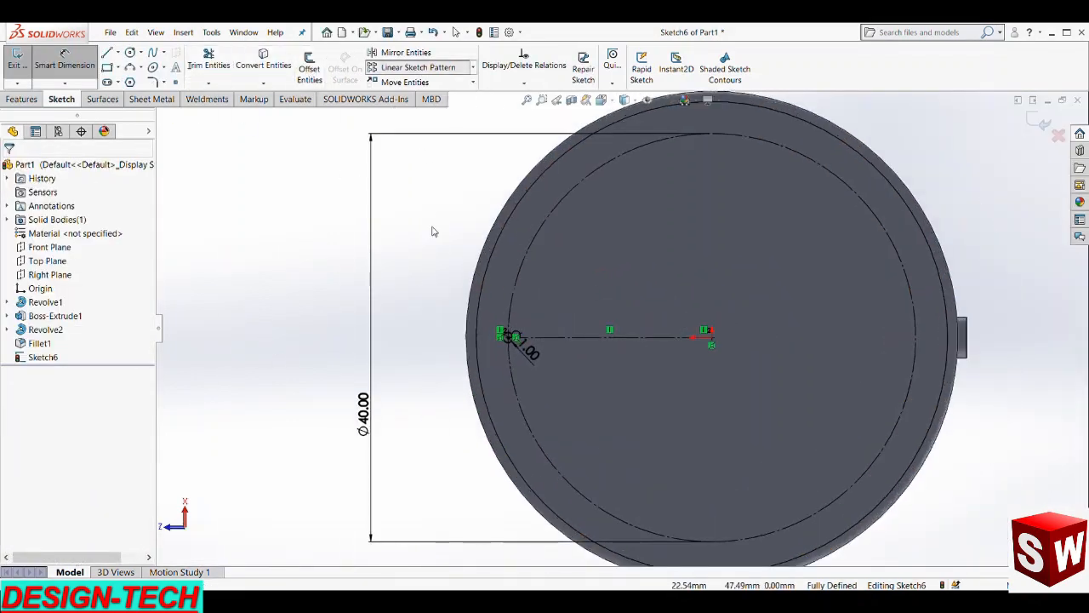
scroll(545, 342, up, 5)
click(532, 323)
scroll(451, 390, up, 3)
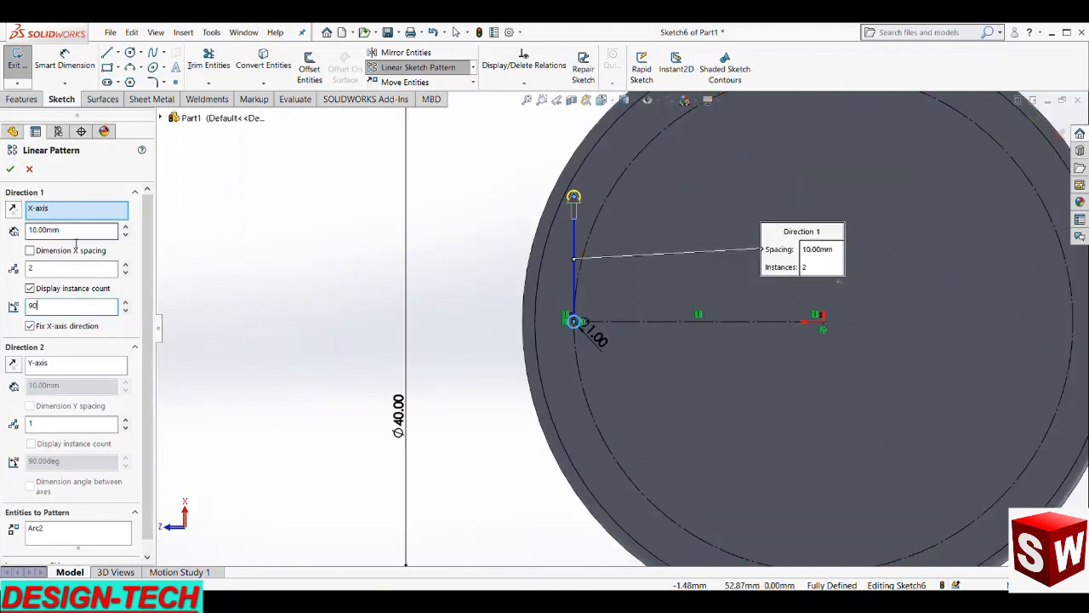
key(Return)
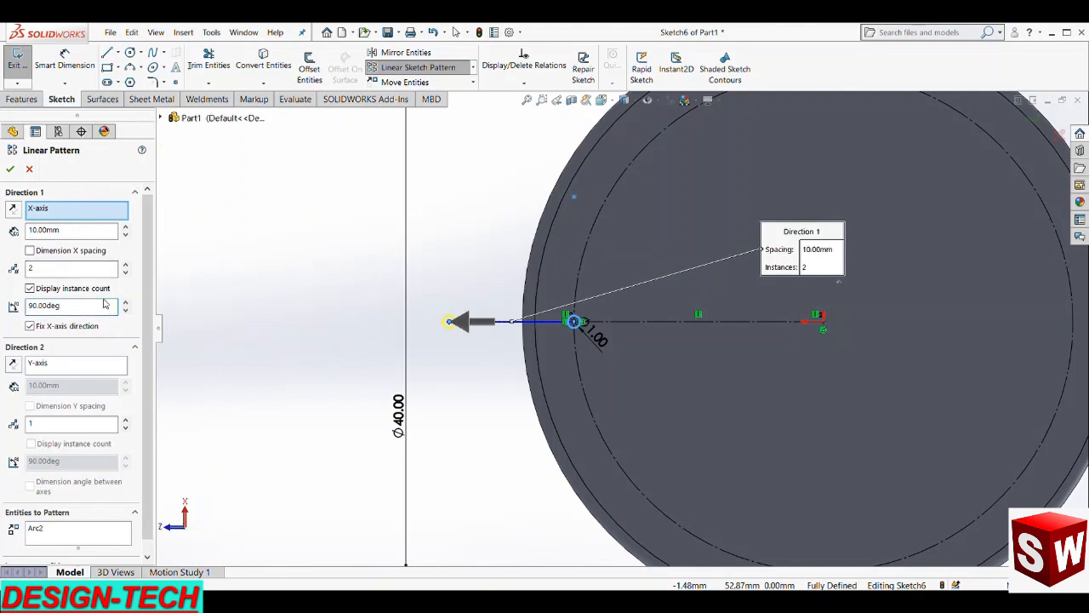
scroll(78, 387, down, 1)
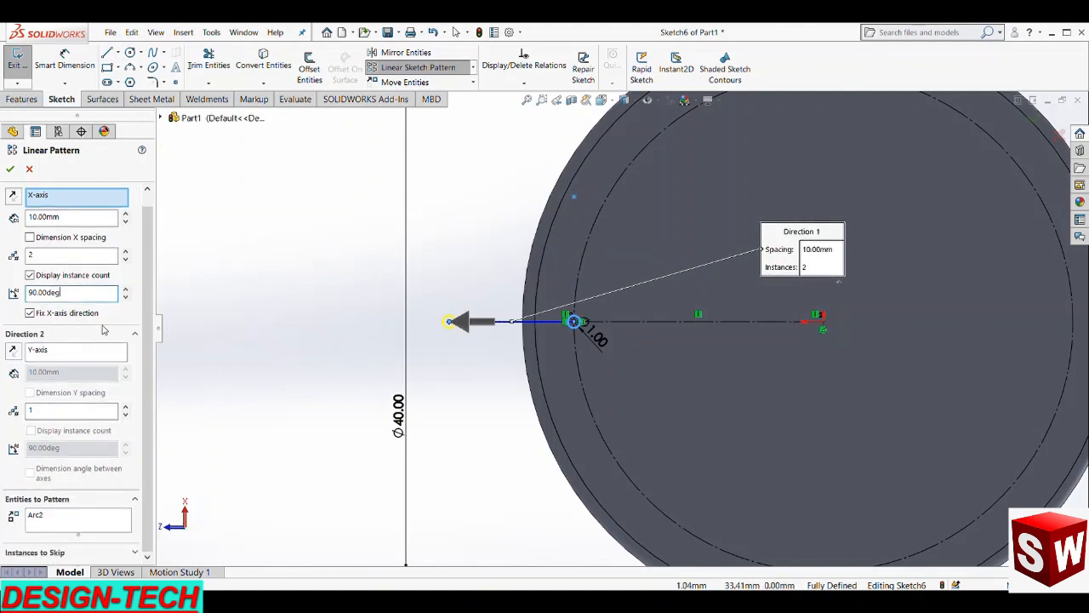
click(125, 292)
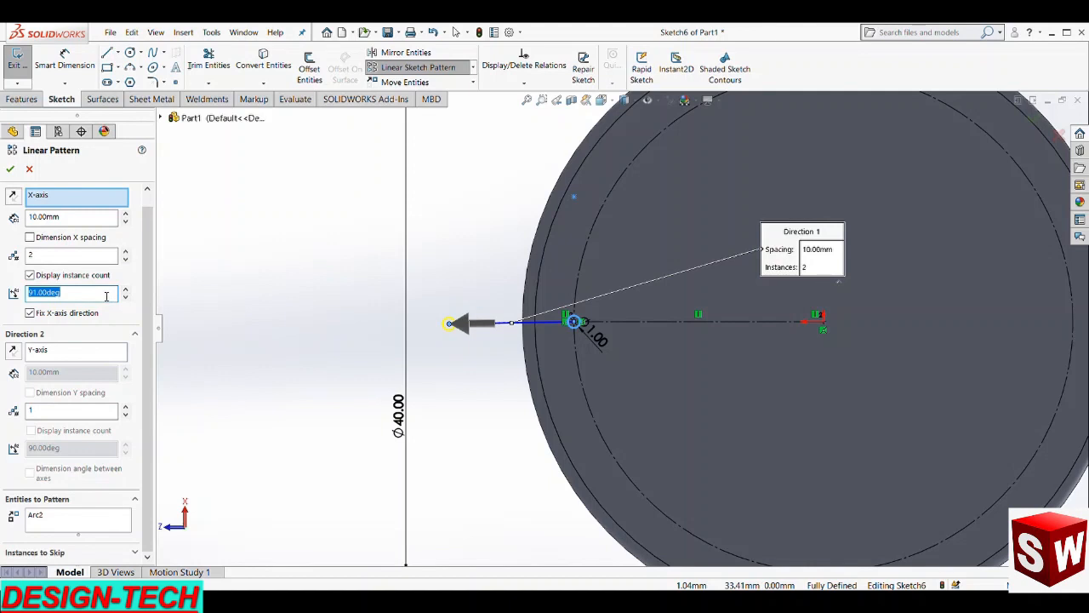
key(Return)
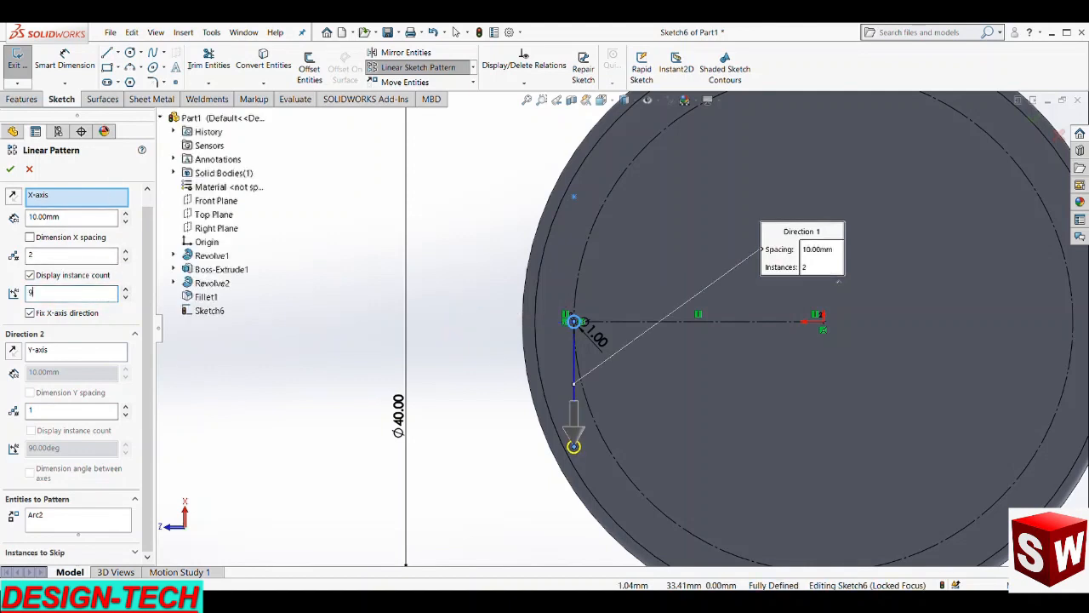
key(Return)
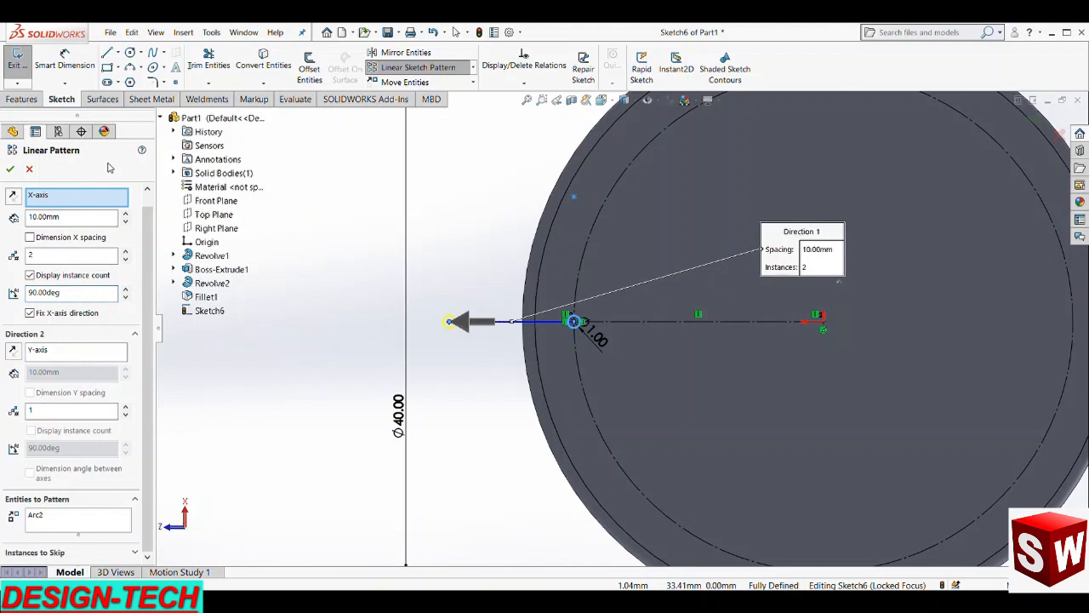
click(28, 171)
- Create a linear sketch pattern of the 1 mm circle along the construction line towards the origin, with 5 instances spaced 3 mm apart
click(444, 70)
scroll(588, 341, down, 5)
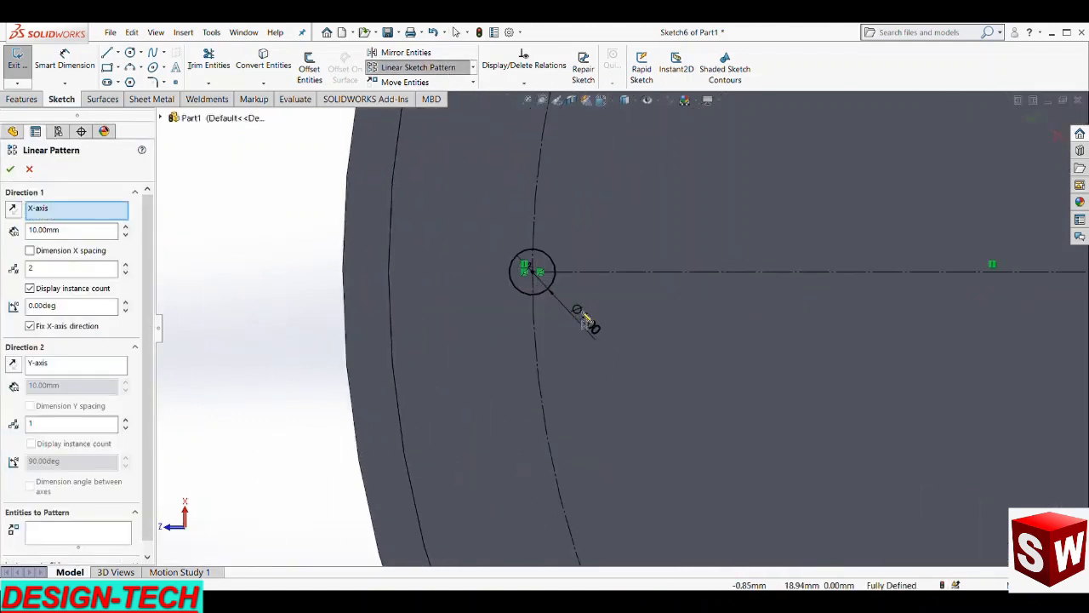
scroll(587, 322, down, 1)
click(506, 285)
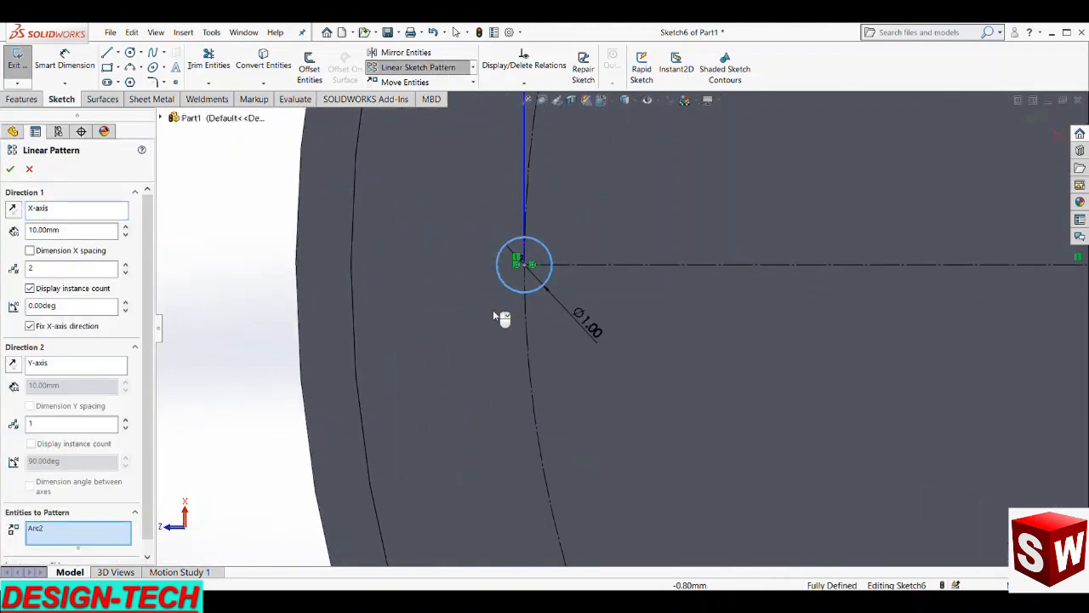
scroll(518, 341, up, 3)
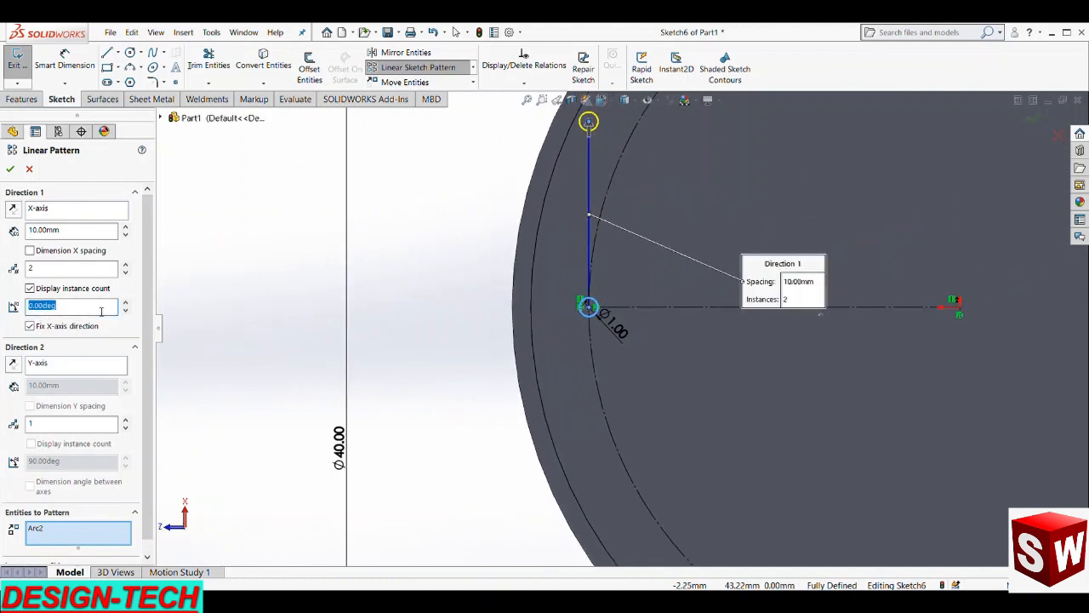
click(125, 421)
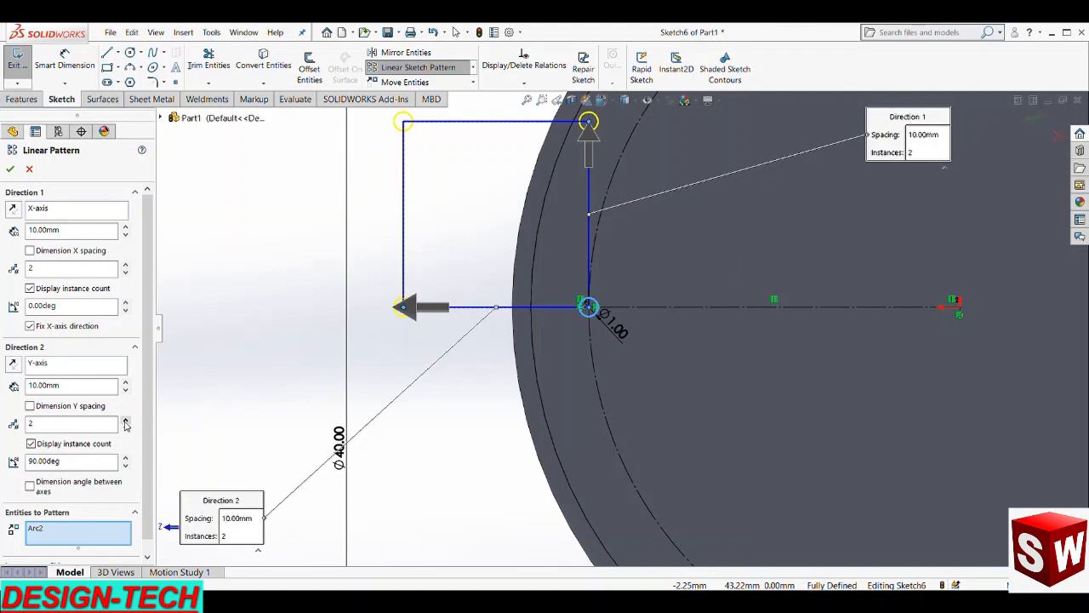
click(125, 273)
click(13, 365)
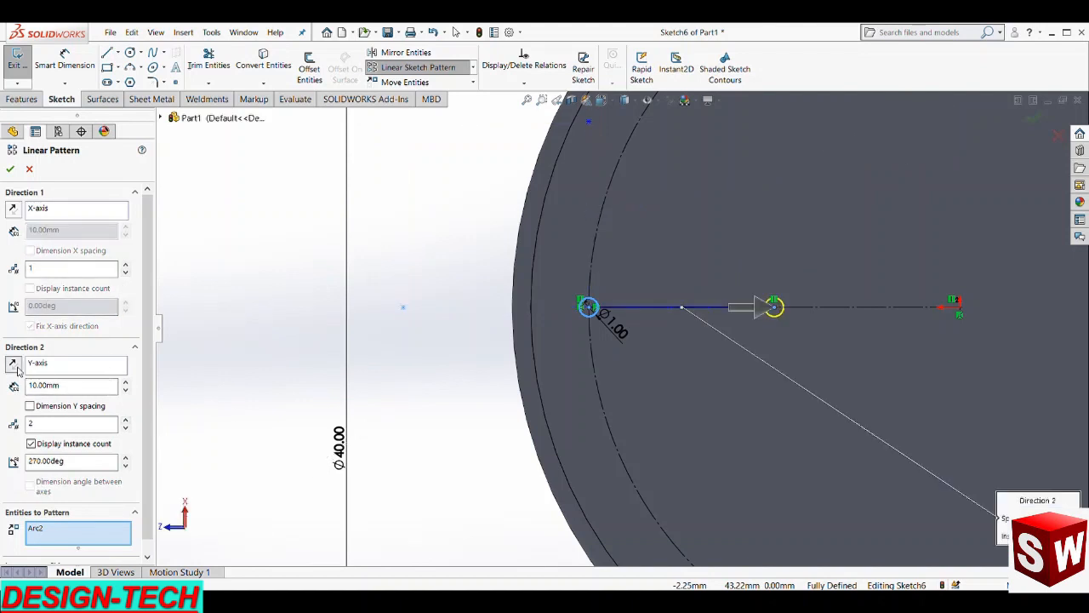
click(126, 419)
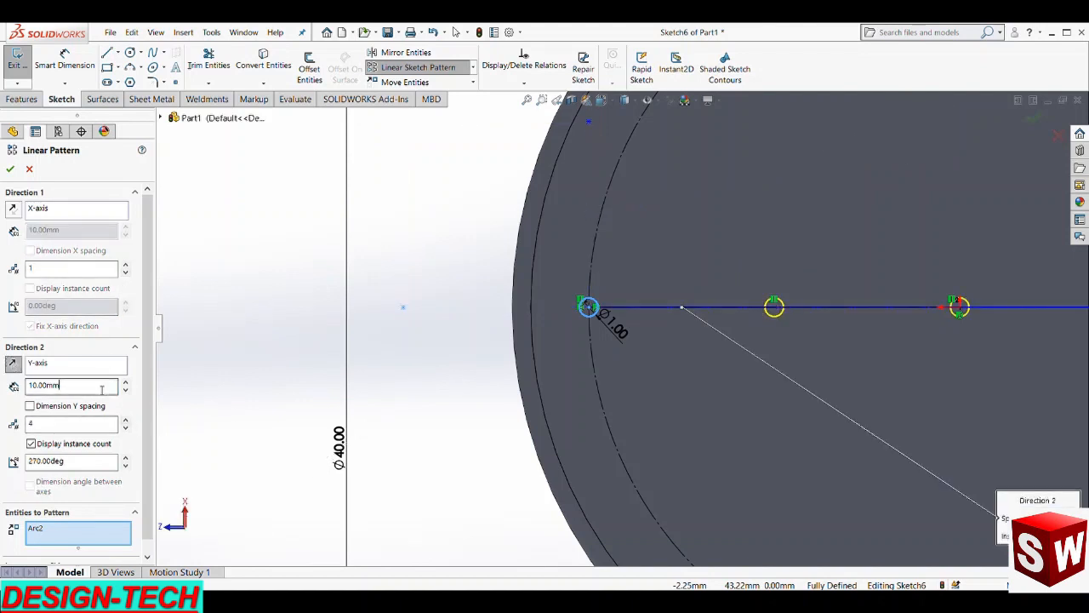
text(3)
key(Return)
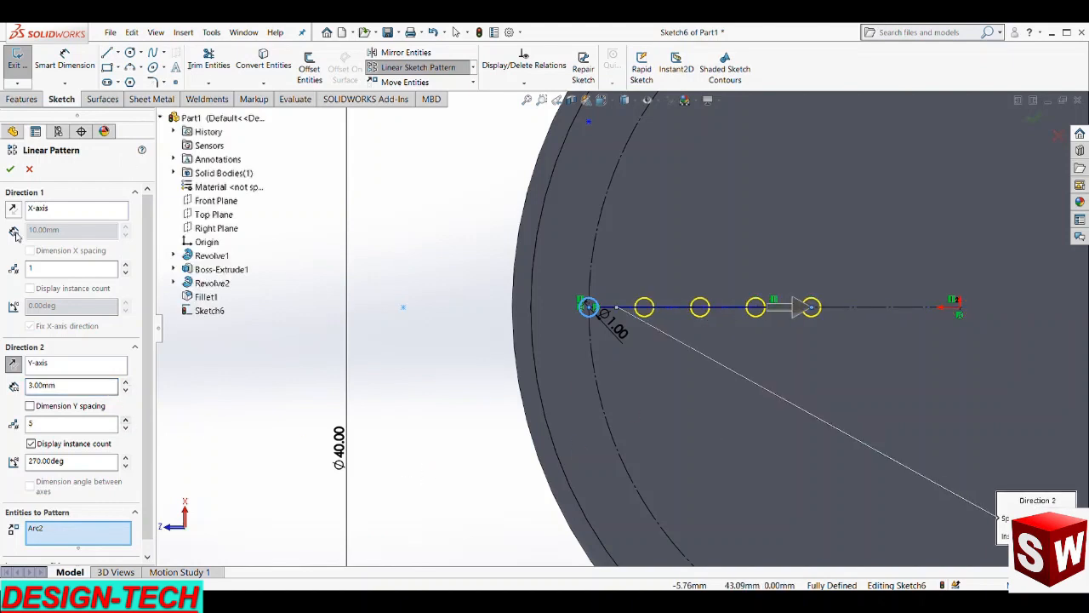
click(10, 168)
- Create a circular sketch pattern of all five small circles about the origin, with 15 equally spaced instances over 360°
scroll(522, 335, up, 4)
scroll(865, 309, down, 1)
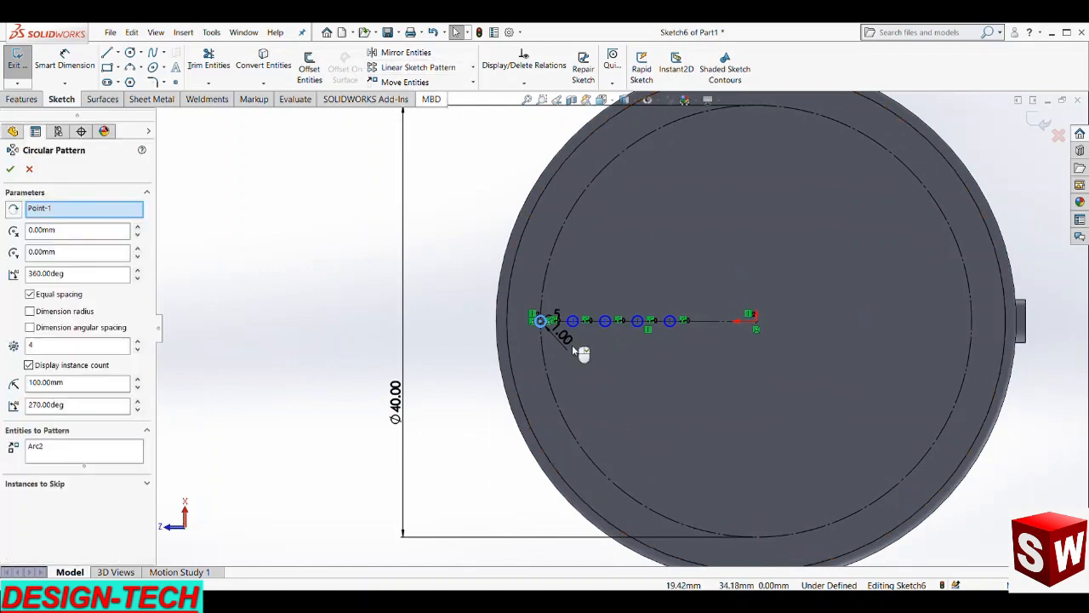
scroll(572, 345, down, 5)
click(614, 277)
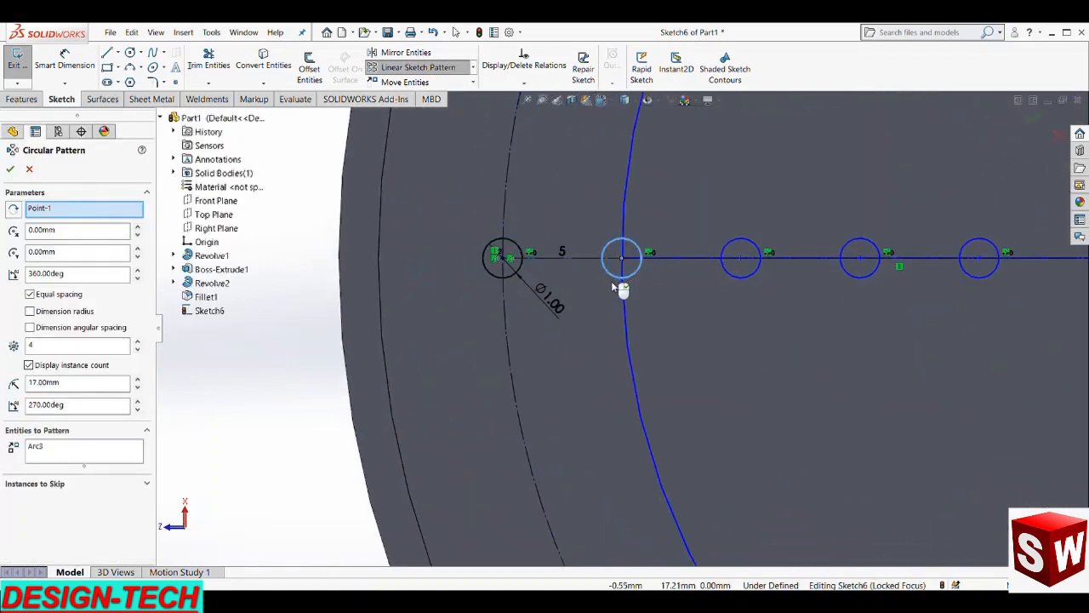
click(502, 275)
click(734, 275)
click(865, 276)
click(984, 275)
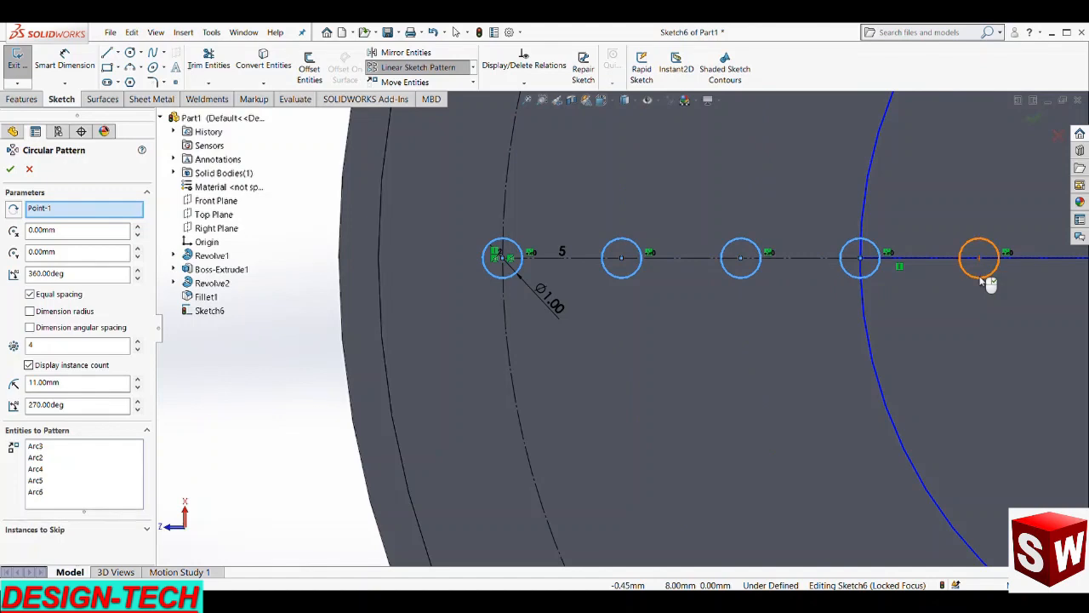
scroll(969, 298, up, 5)
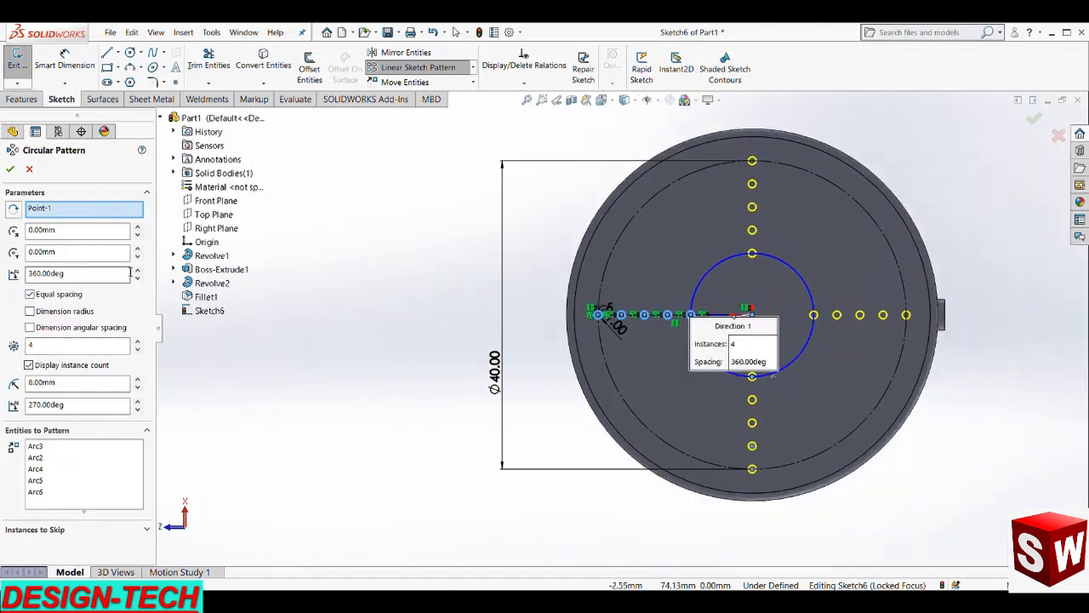
click(137, 340)
click(137, 340)
click(137, 340)
click(137, 341)
click(137, 340)
click(137, 341)
click(137, 340)
click(137, 340)
click(137, 341)
click(137, 341)
click(137, 340)
click(10, 170)
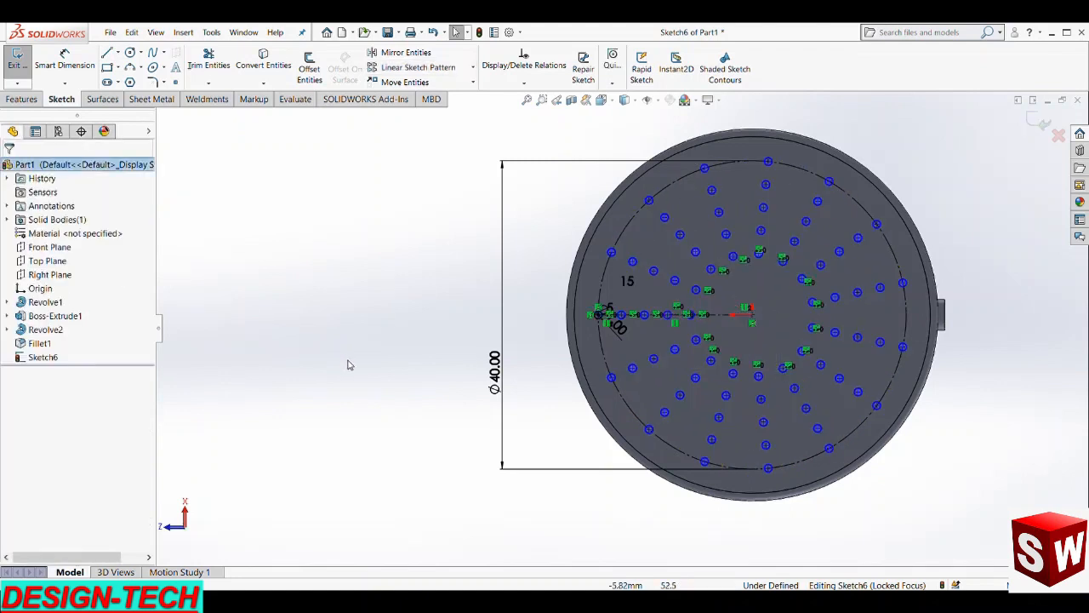
- Cut-extrude the patterned small circles into the underside with a blind depth of 5 mm
click(21, 98)
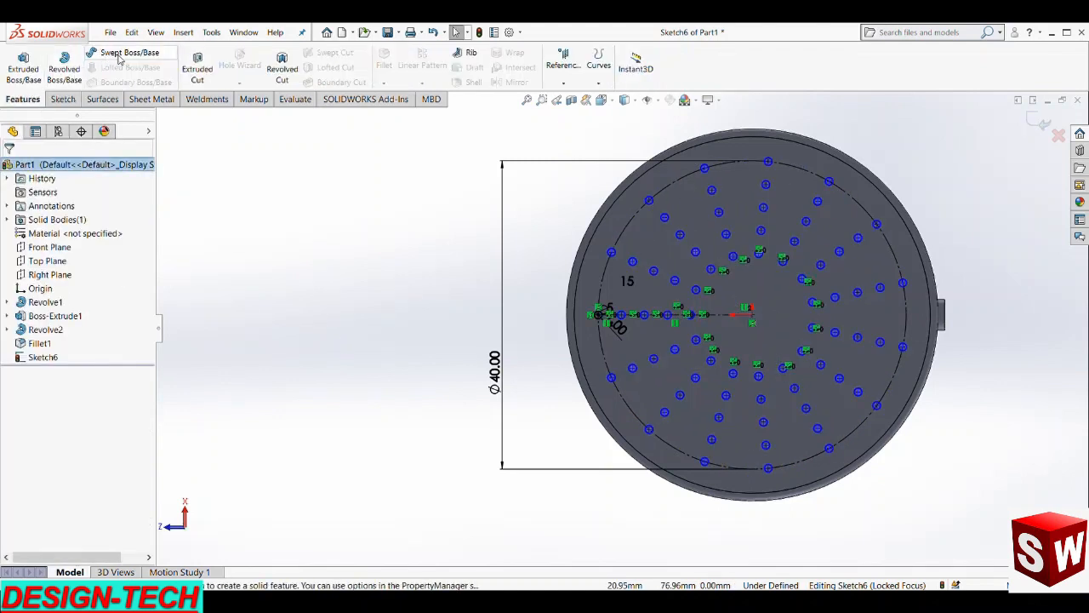
click(197, 66)
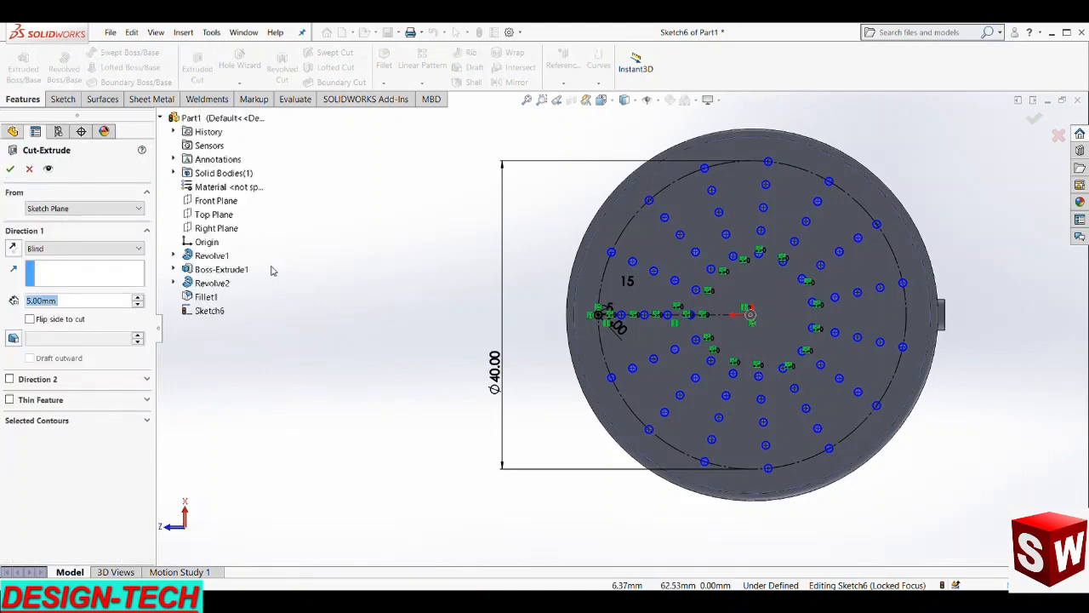
scroll(621, 340, down, 8)
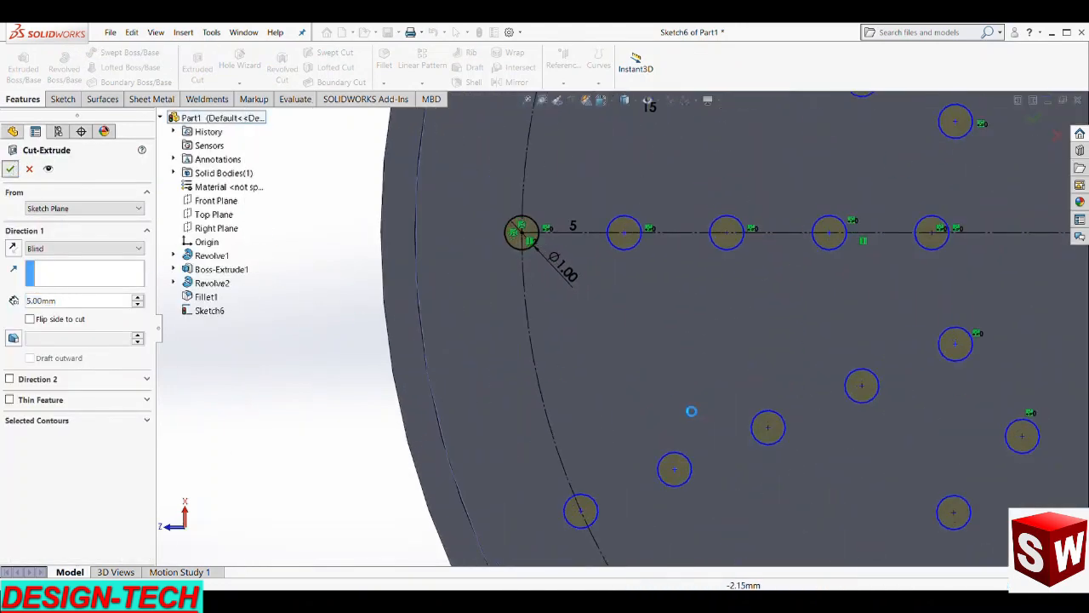
key(Return)
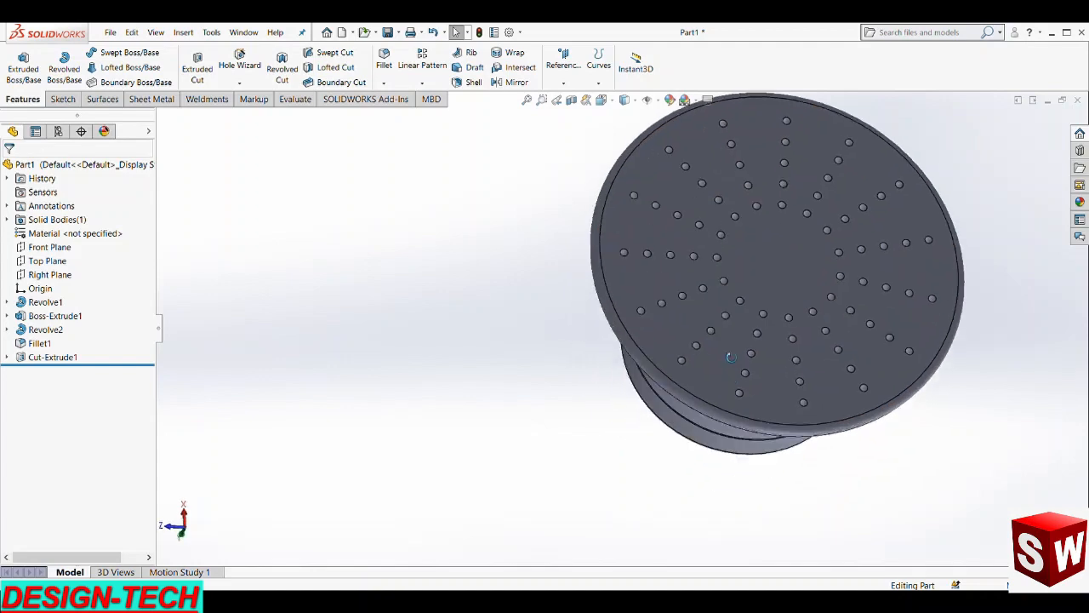
middle_drag(784, 365, 748, 290)
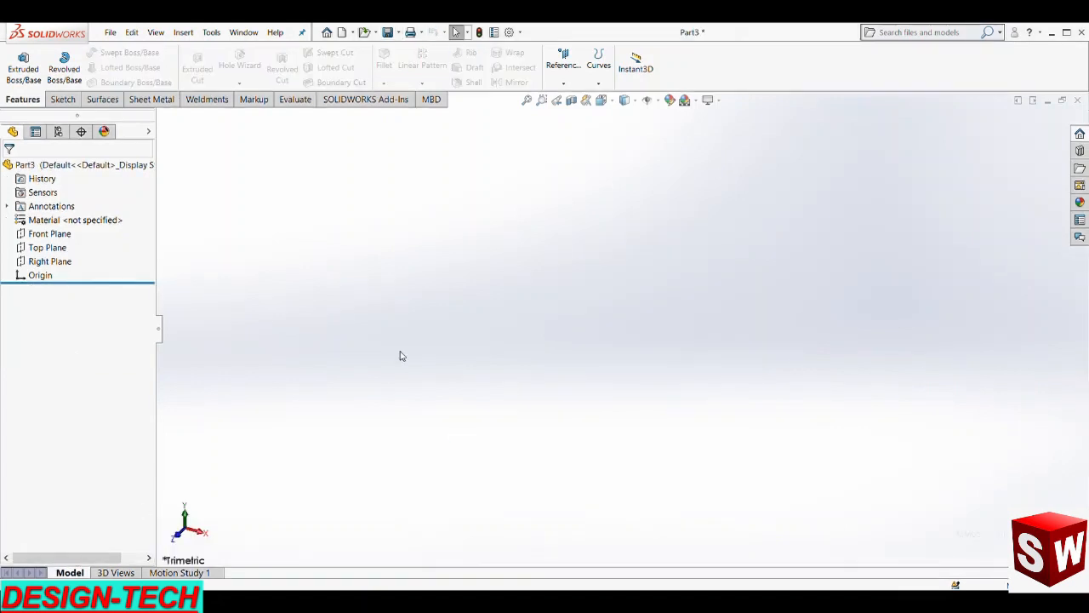
- Start a new sketch on the Top Plane of the new empty part
click(45, 244)
click(53, 229)
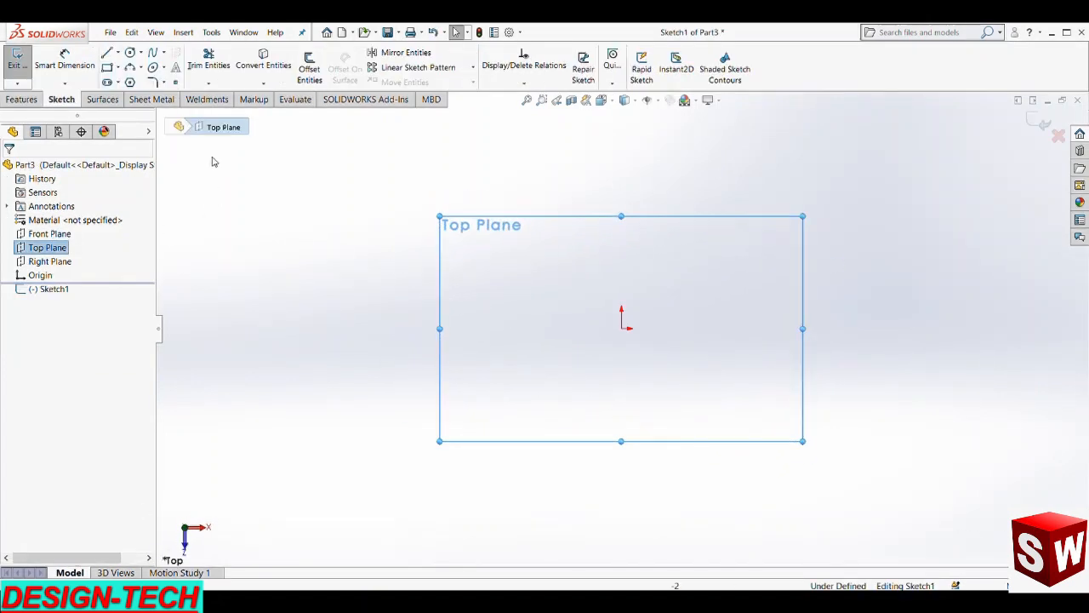
- Sketch a vertical line upwards from the origin and set its length to 100 mm
click(107, 53)
click(621, 327)
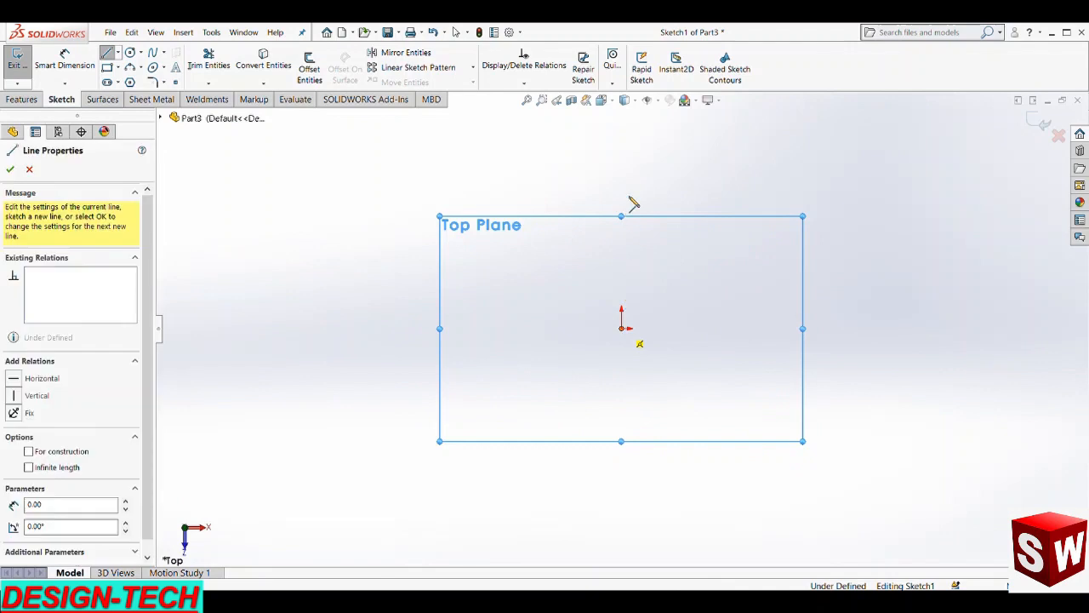
click(623, 147)
click(63, 60)
click(622, 241)
click(598, 241)
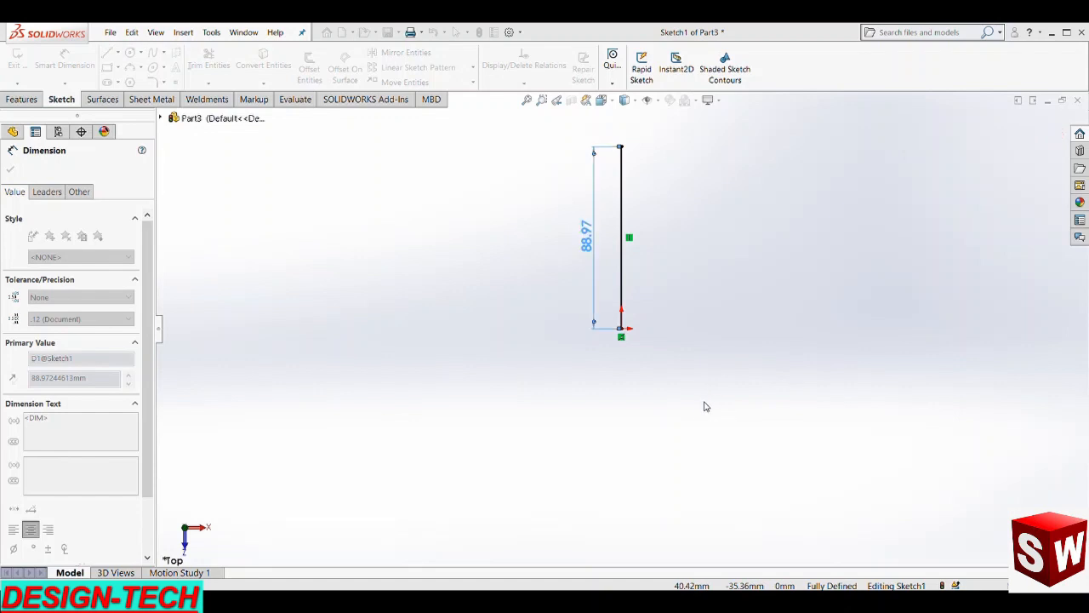
text(100)
key(Return)
- Offset the vertical line 60 mm bi-directionally and convert the original middle line to construction geometry
click(309, 68)
scroll(638, 299, down, 5)
click(559, 285)
click(32, 267)
click(137, 206)
click(138, 206)
click(138, 206)
click(138, 205)
click(138, 206)
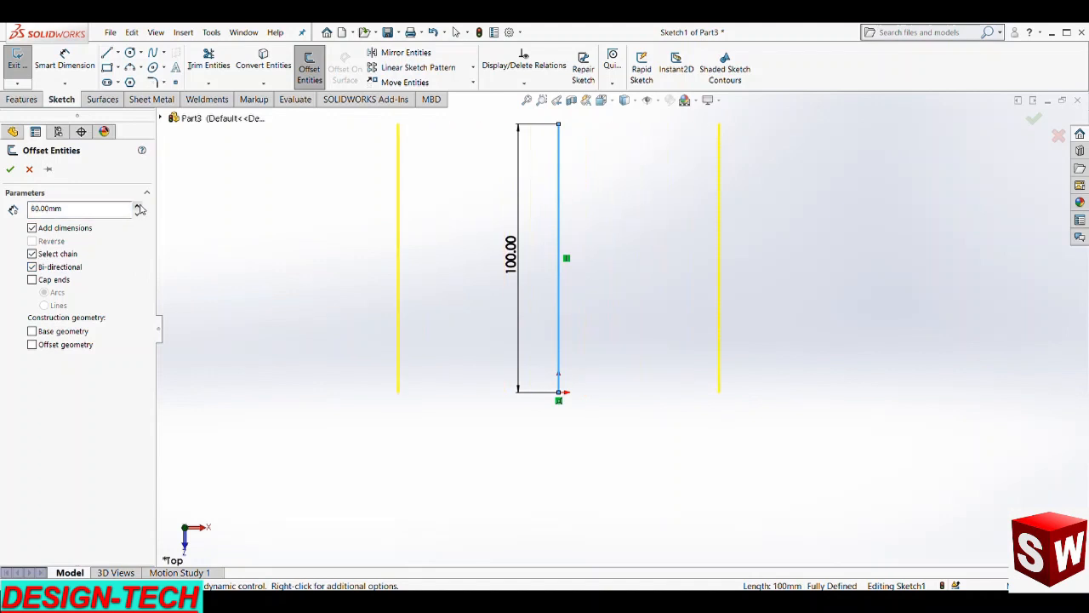
scroll(501, 269, up, 3)
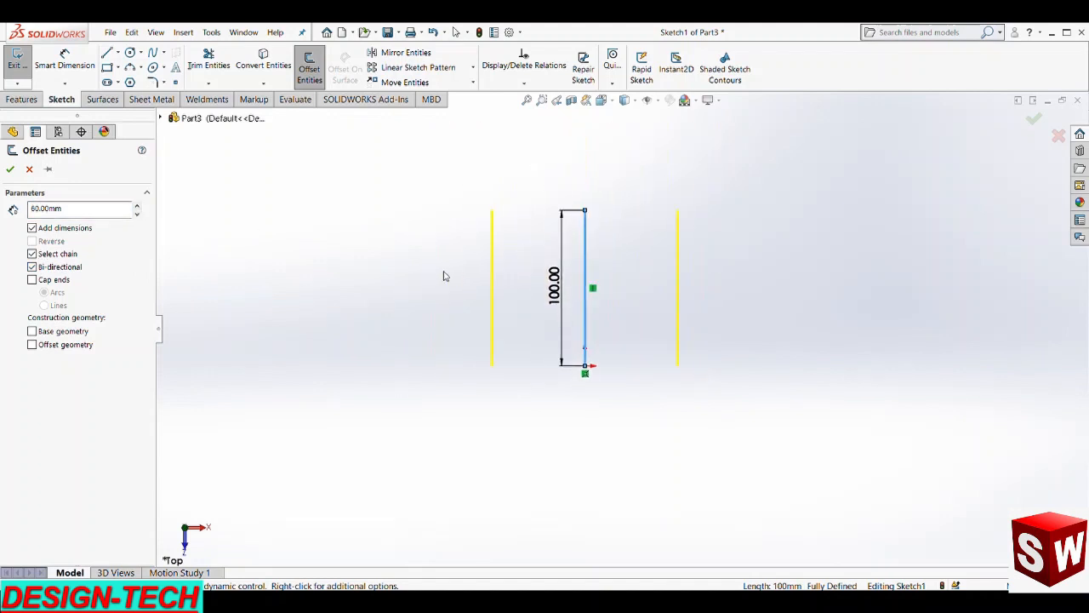
click(10, 169)
click(586, 325)
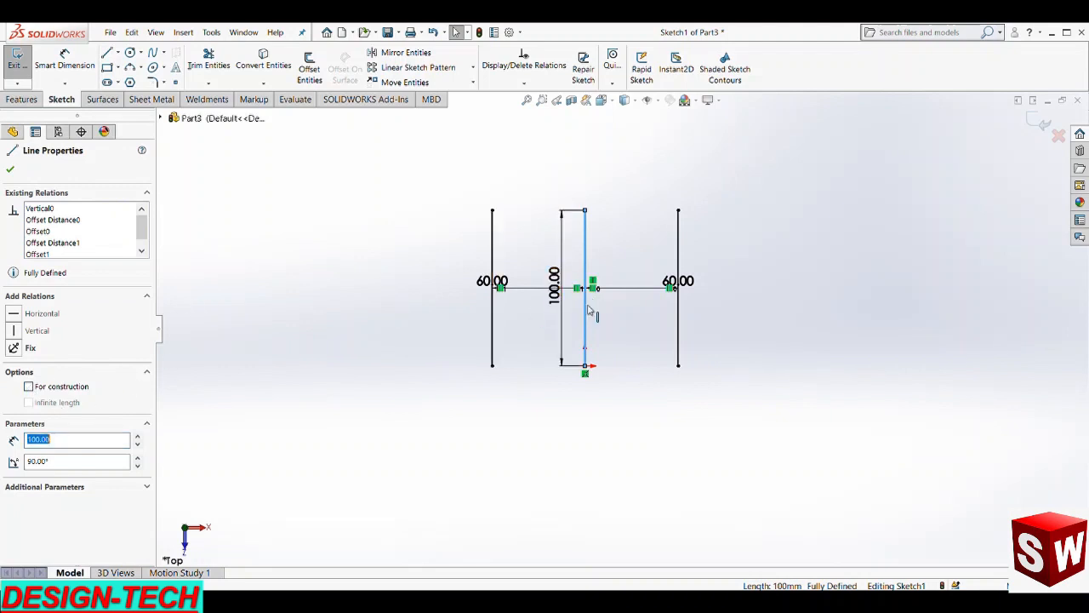
click(453, 340)
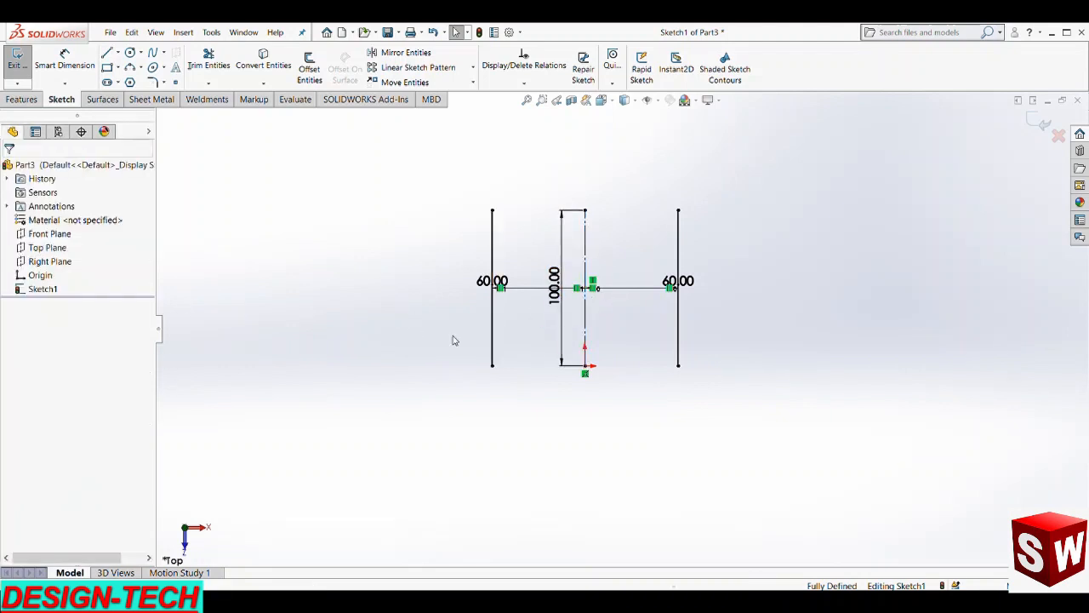
- Draw a three-point arc joining the lower ends of the two offset lines, bulging downwards
click(153, 81)
click(492, 365)
click(678, 366)
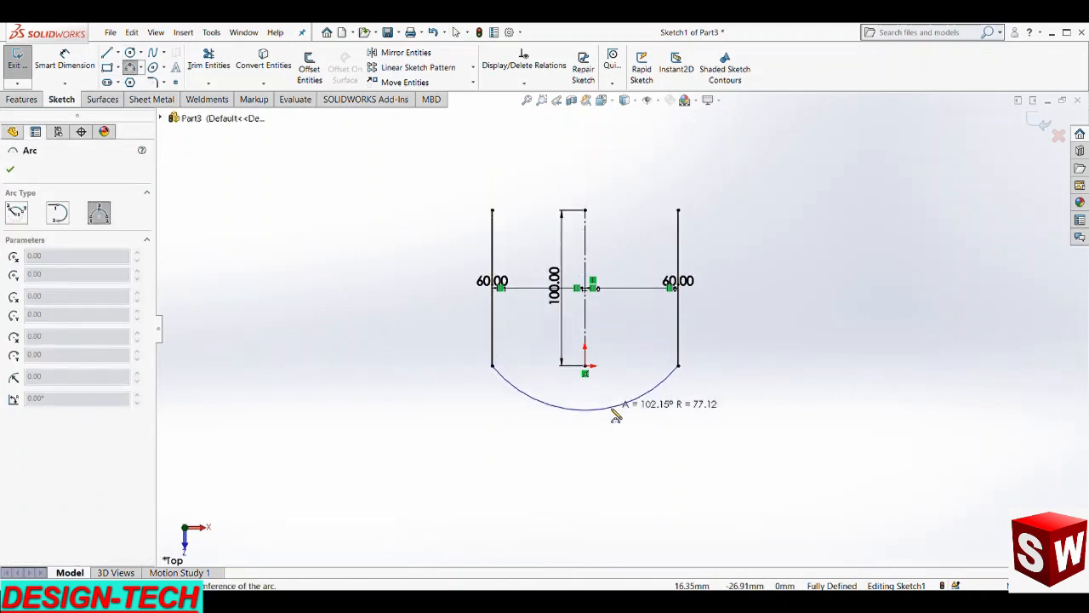
click(593, 427)
key(Escape)
- Make the arc tangent to both the left and the right vertical lines
scroll(498, 363, down, 5)
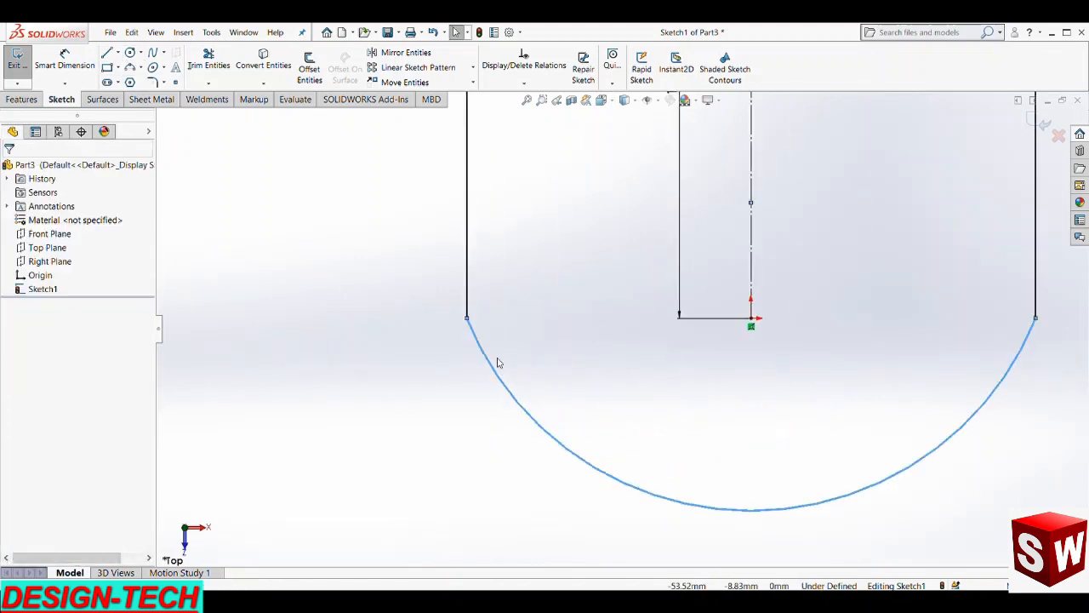
click(468, 308)
click(462, 352)
click(479, 338)
ctrl+click(467, 309)
click(39, 373)
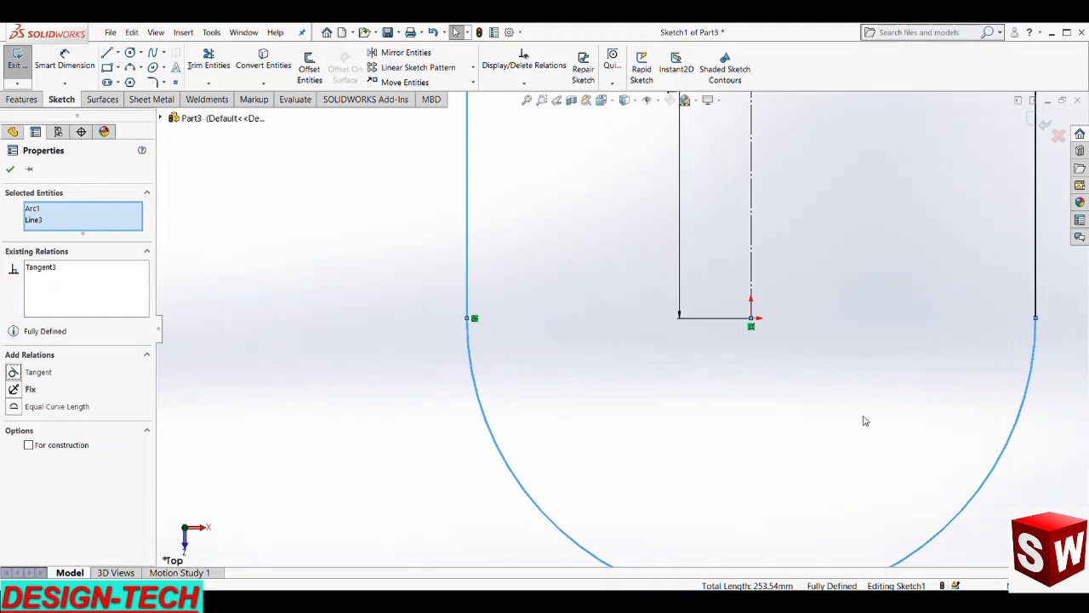
scroll(846, 346, up, 2)
click(843, 362)
click(822, 341)
ctrl+click(821, 311)
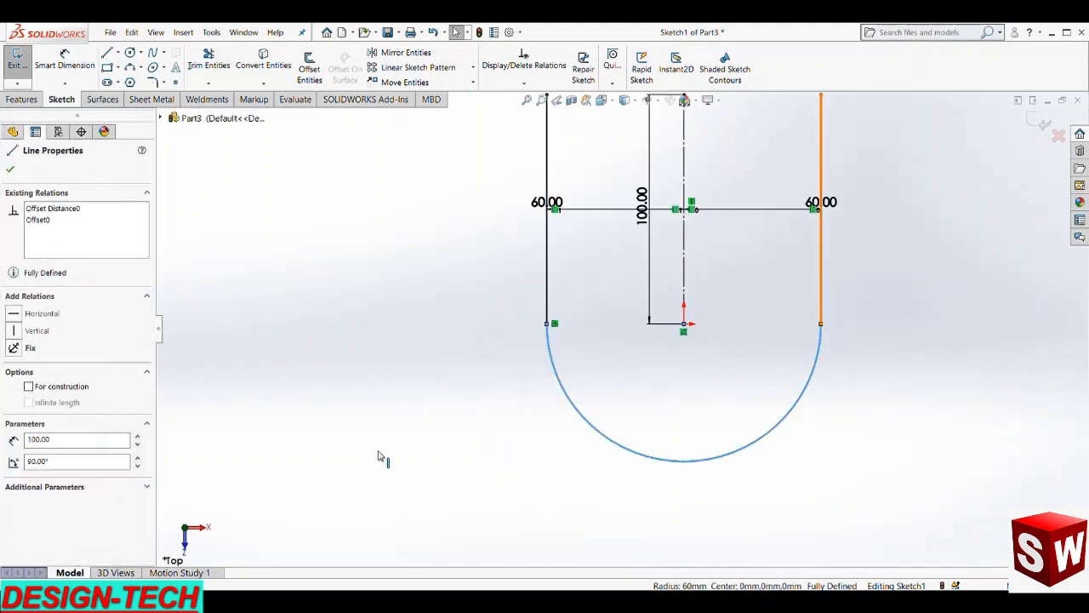
click(10, 171)
- Add a driven radius dimension to the bottom arc
scroll(620, 329, up, 4)
click(63, 65)
click(680, 386)
click(695, 420)
click(632, 503)
scroll(720, 403, down, 2)
scroll(670, 297, up, 2)
scroll(647, 264, down, 3)
scroll(648, 267, up, 2)
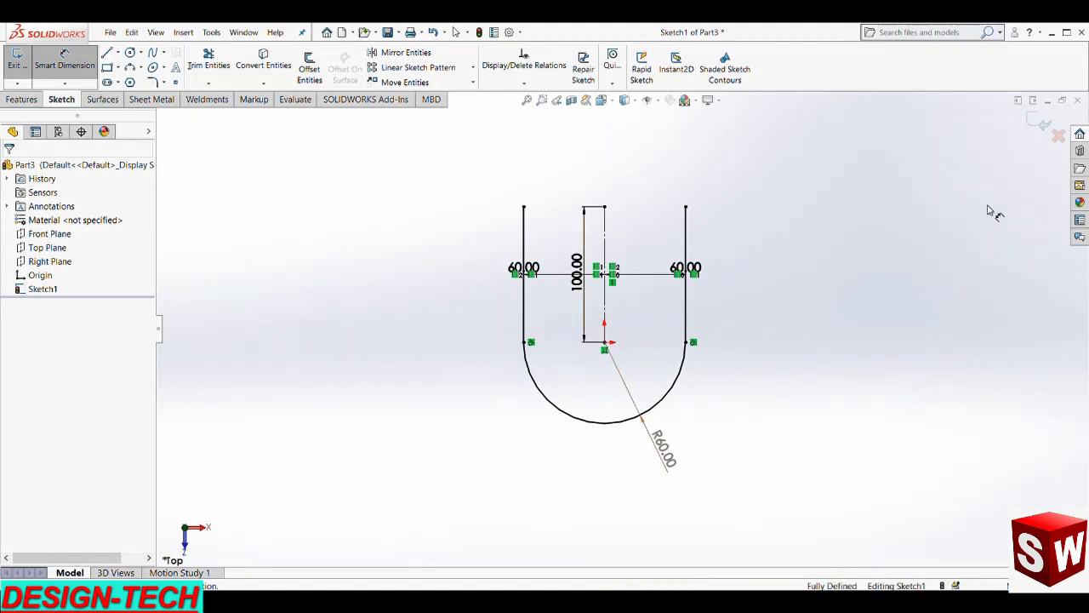
- Finish the sketch and sweep a circular profile of 10 mm diameter along the U-shaped path
click(1031, 127)
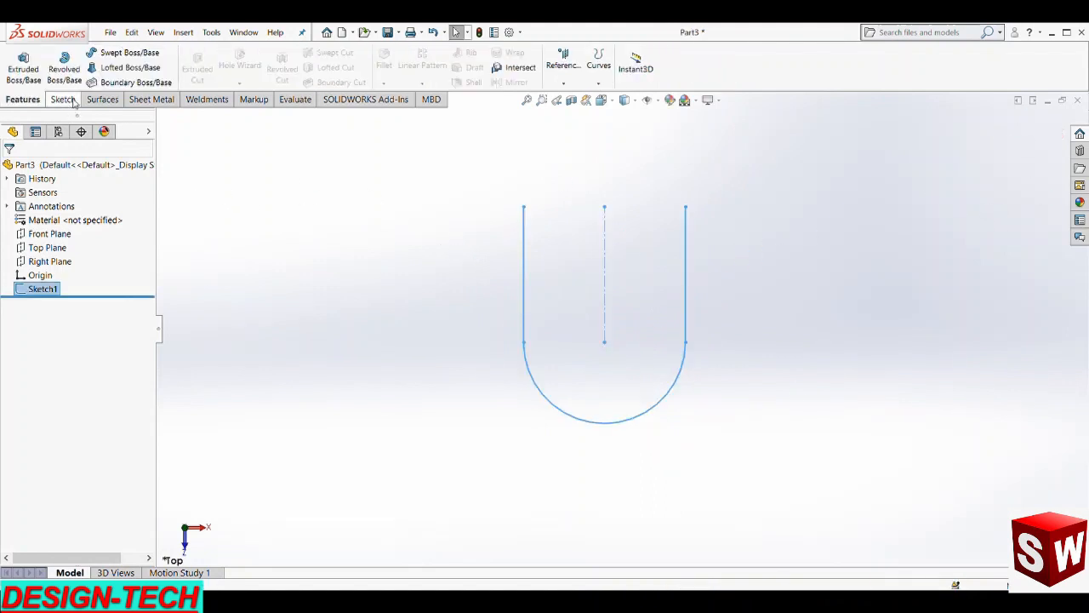
click(123, 53)
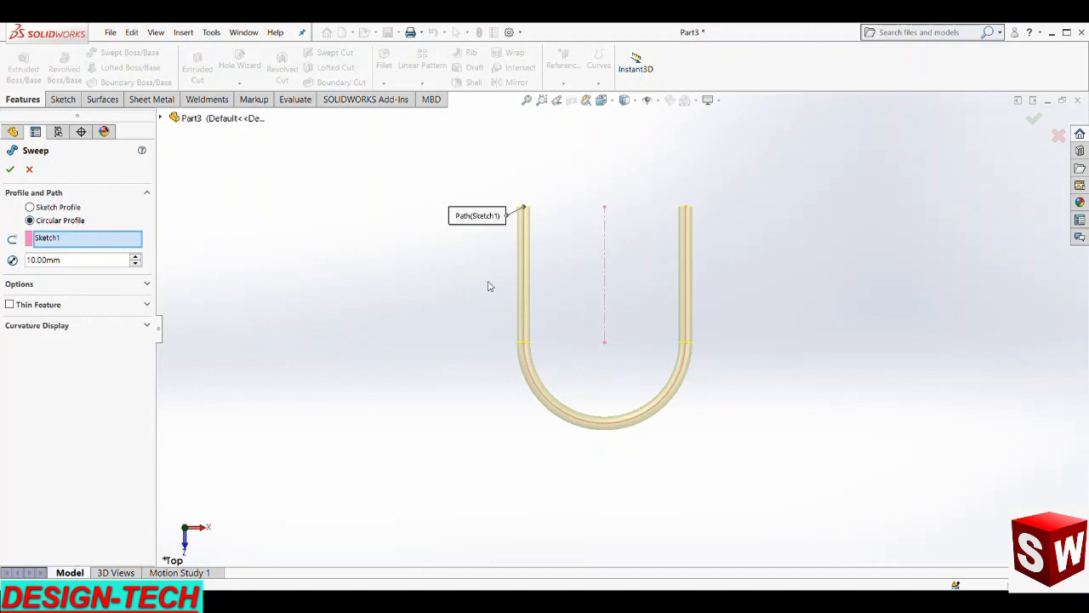
click(136, 256)
click(136, 256)
click(136, 263)
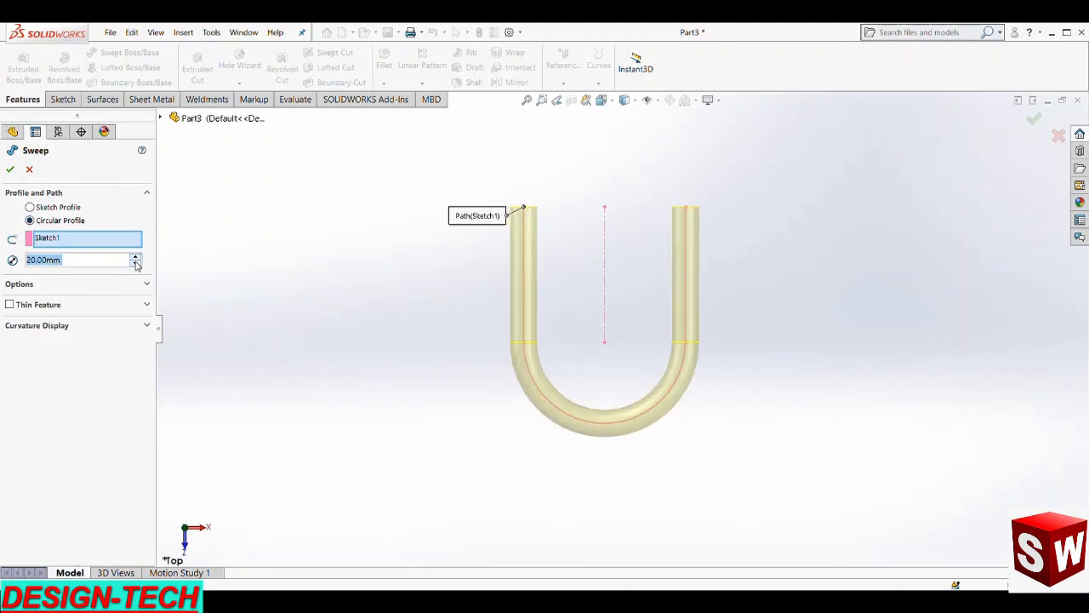
click(135, 263)
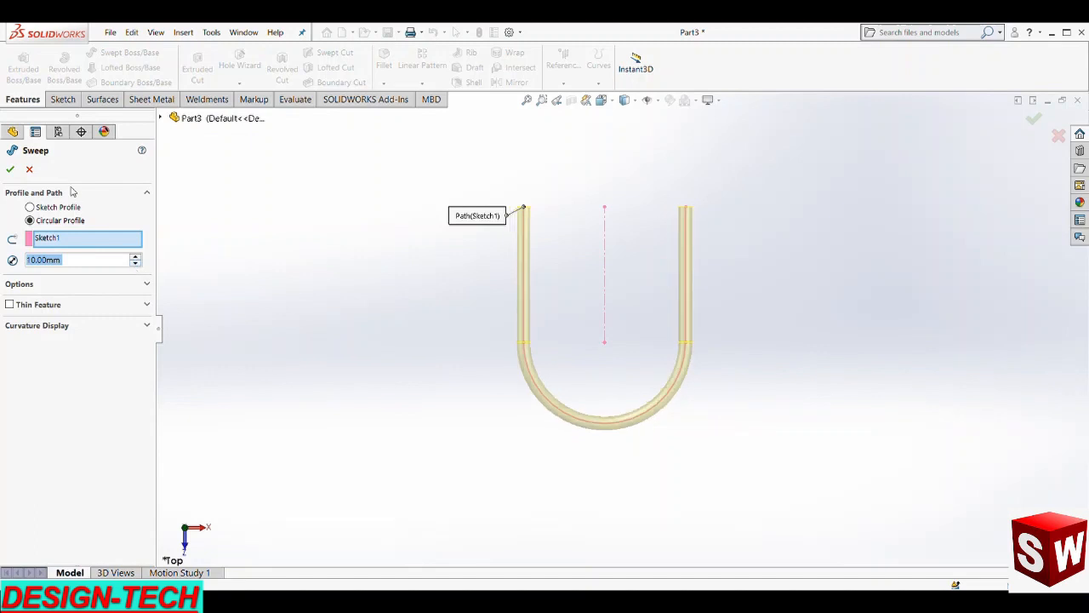
middle_drag(622, 404, 579, 377)
- Start a new sketch on the Top Plane and view it face-on
click(57, 278)
click(47, 260)
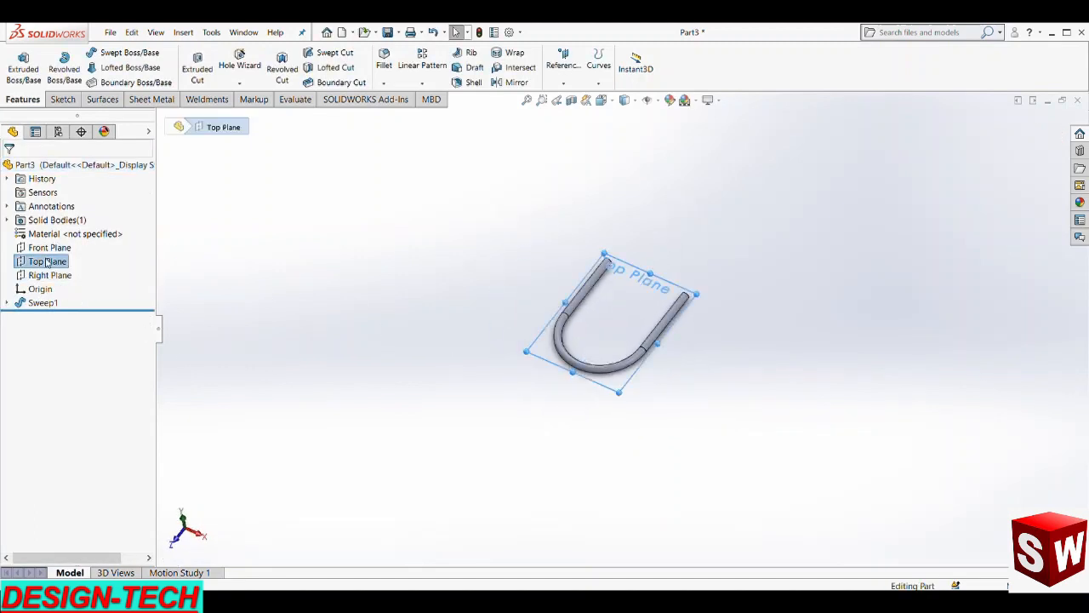
click(50, 245)
key(ctrl+space)
click(436, 367)
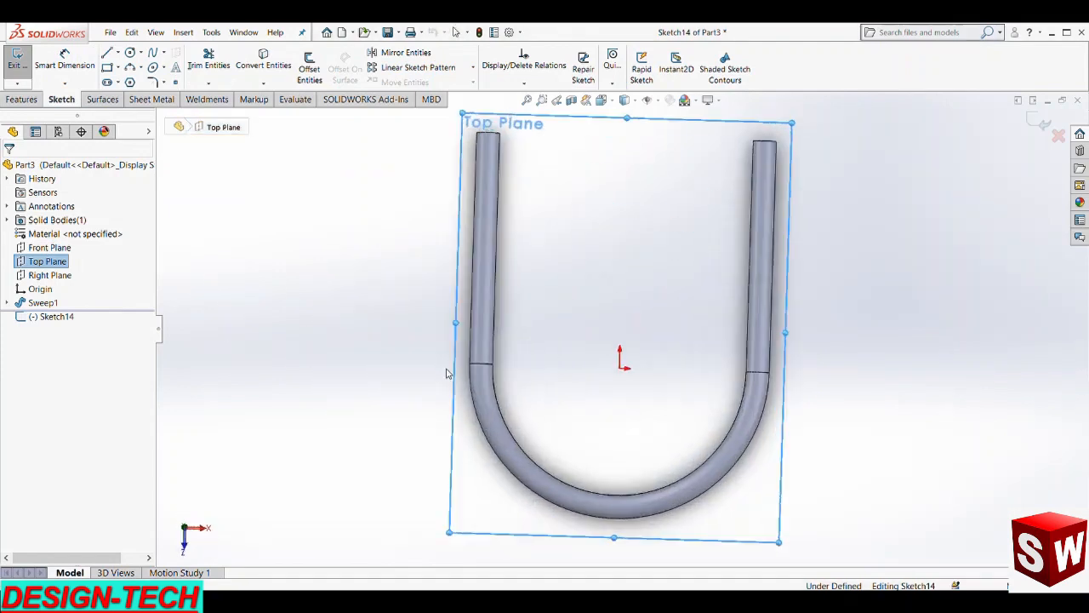
click(447, 374)
scroll(729, 463, up, 4)
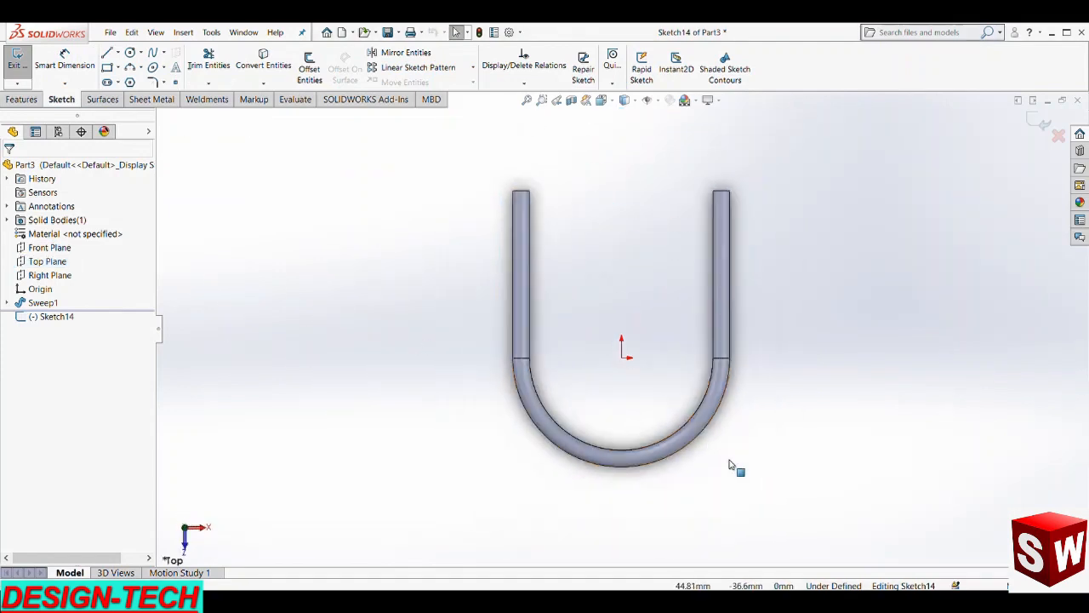
- Sketch a vertical line about 35 mm long downwards from inside the tube at the lowest point of the bend
click(107, 54)
scroll(599, 370, down, 5)
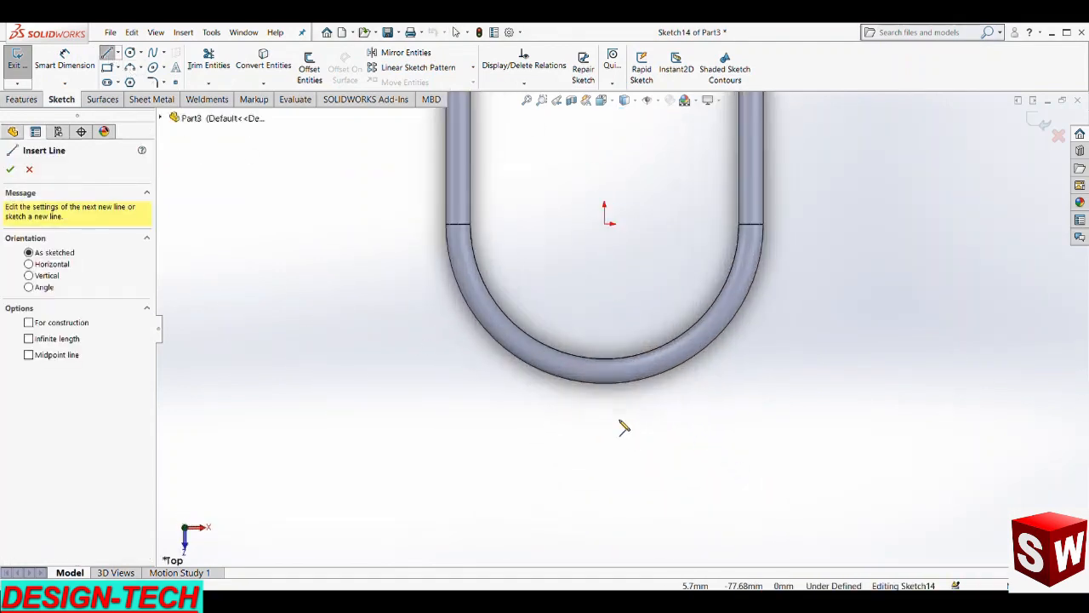
click(603, 359)
scroll(646, 530, up, 2)
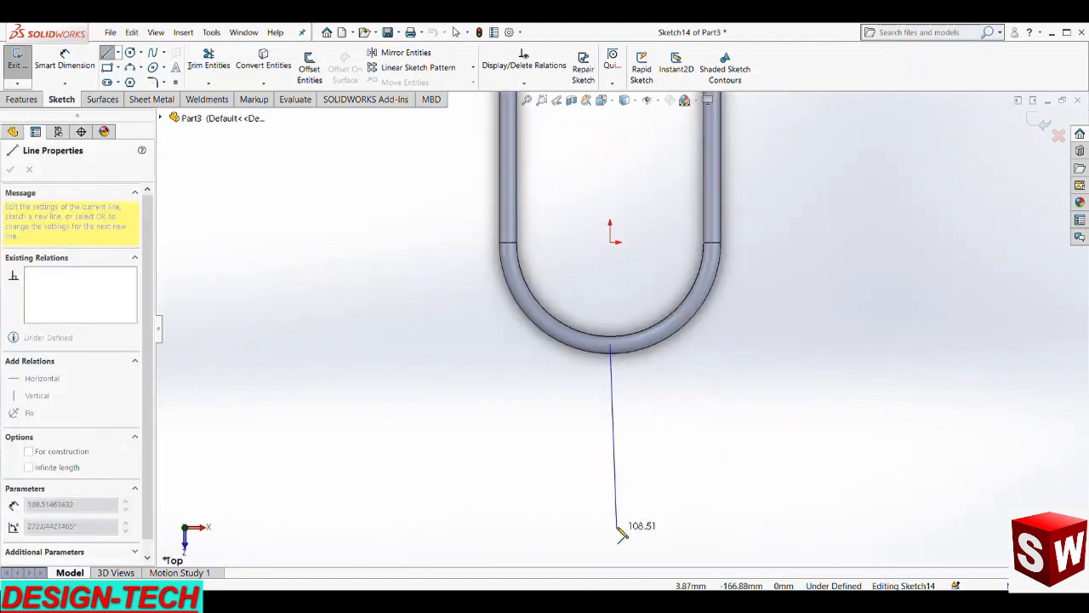
scroll(625, 553, up, 2)
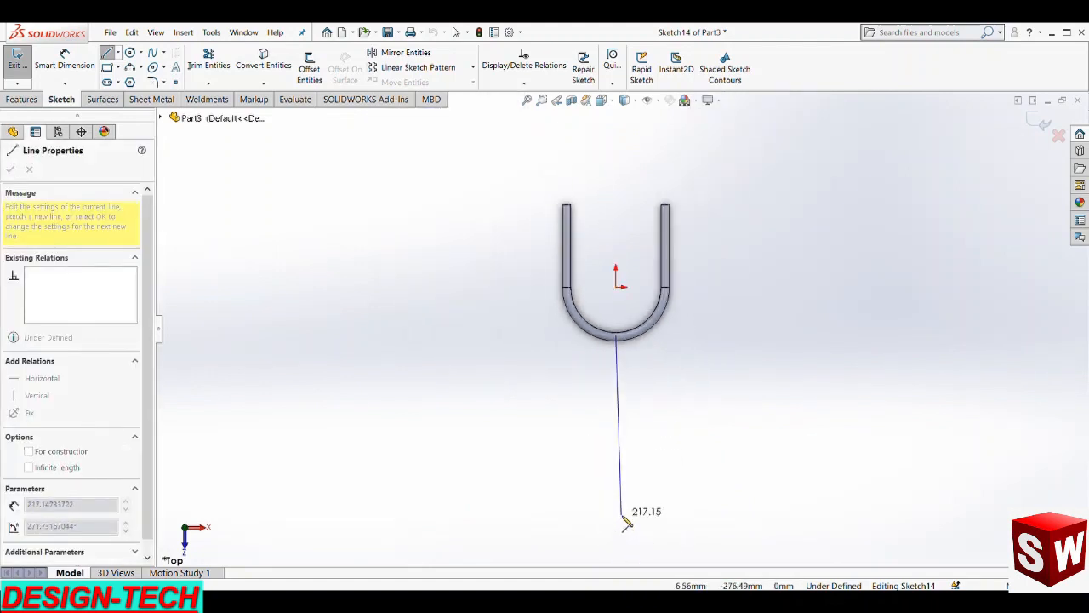
click(615, 364)
key(Escape)
- Close the vertical line into a narrow rectangle about 6 mm wide on its right side using three lines
scroll(628, 360, down, 3)
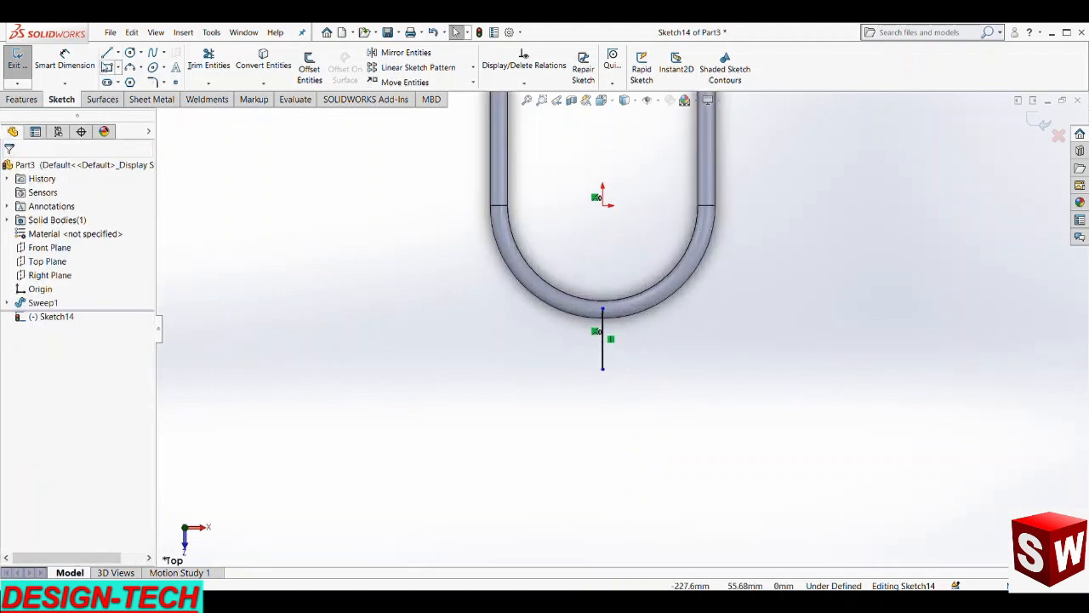
key(l)
scroll(609, 304, down, 3)
click(621, 319)
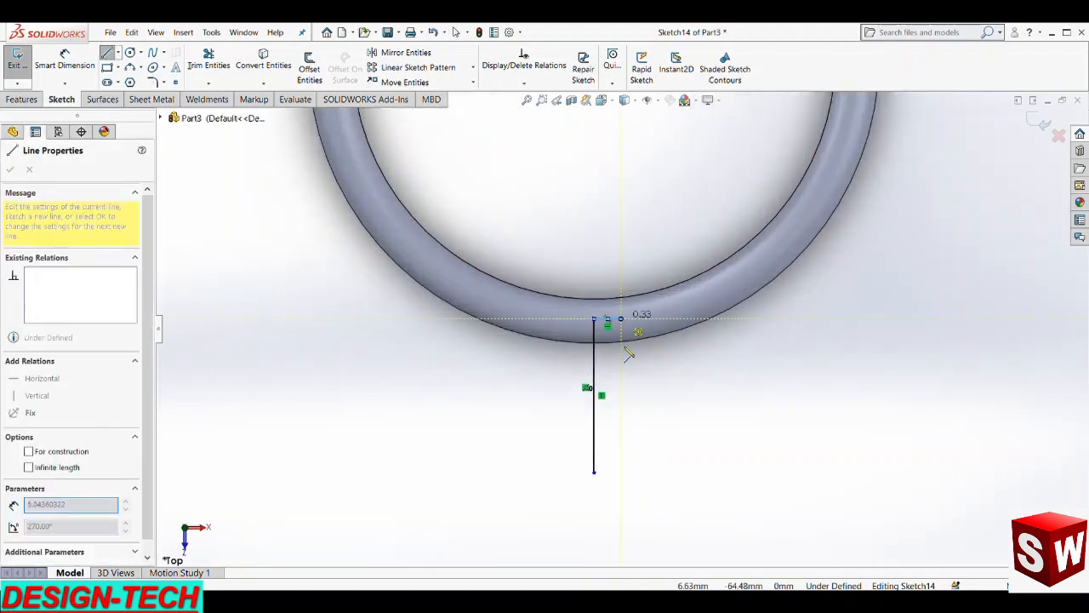
click(622, 472)
click(594, 472)
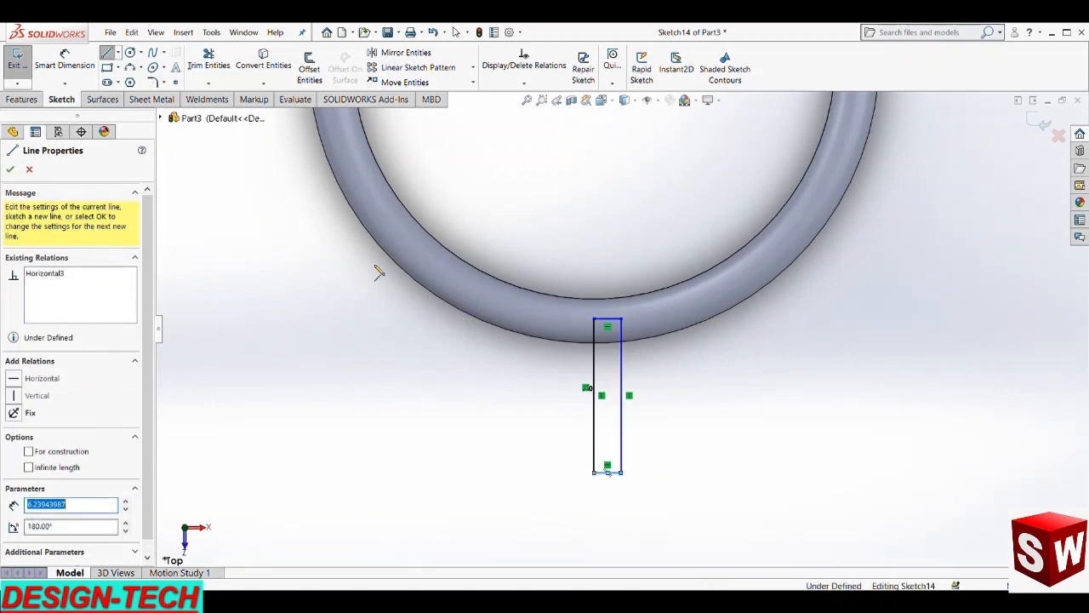
key(Escape)
- Set the length of the rectangle's left vertical side to 10 mm
click(68, 65)
click(594, 385)
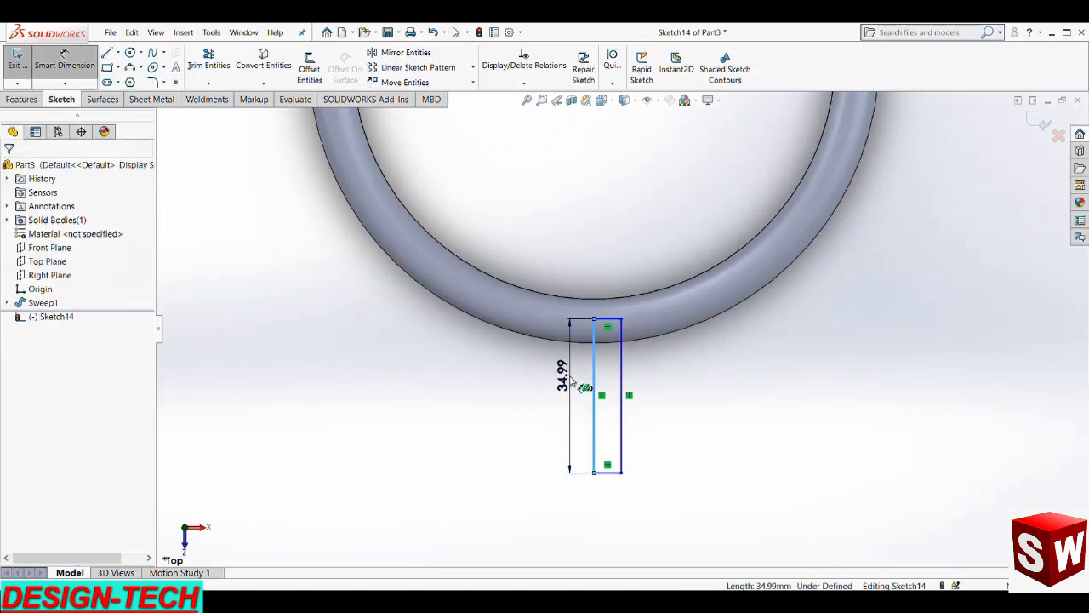
click(572, 383)
text(10)
key(Return)
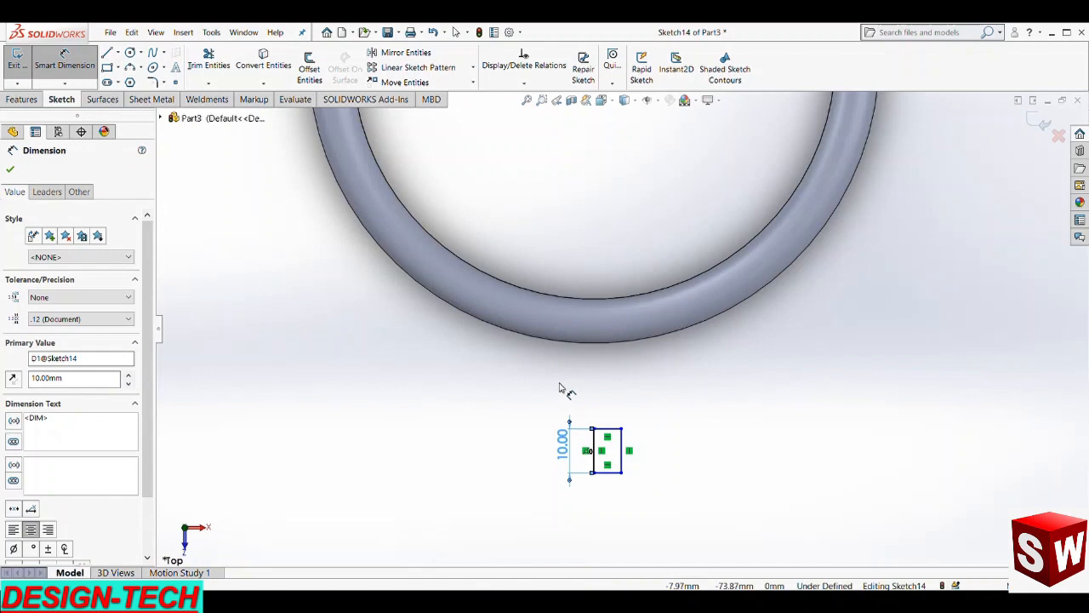
key(Escape)
- Draw a vertical centreline about 60 mm long from the origin down into the tube's bend
scroll(595, 323, up, 3)
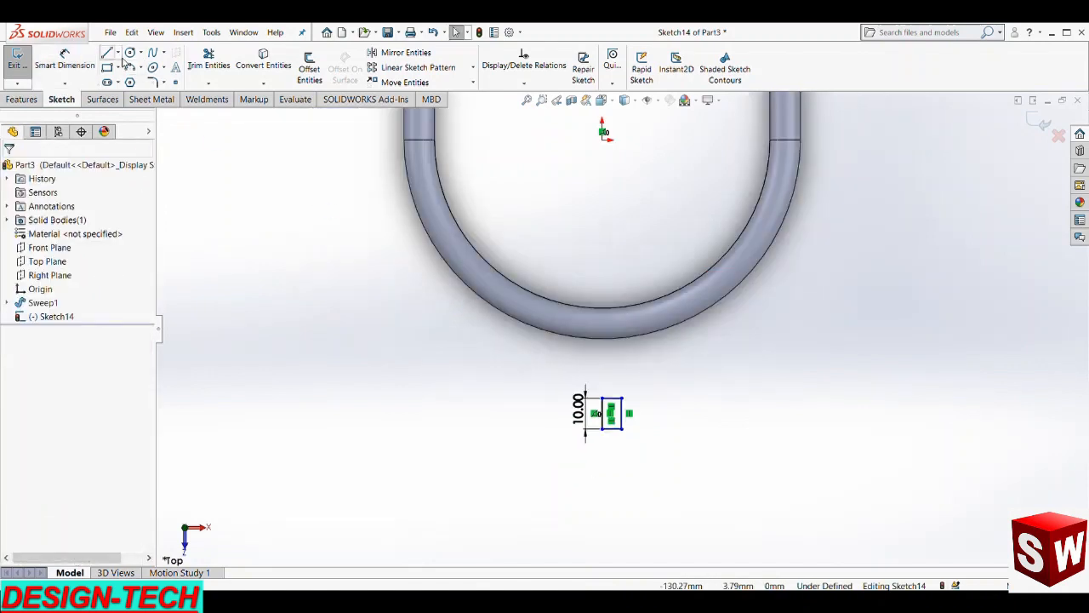
click(117, 79)
click(603, 132)
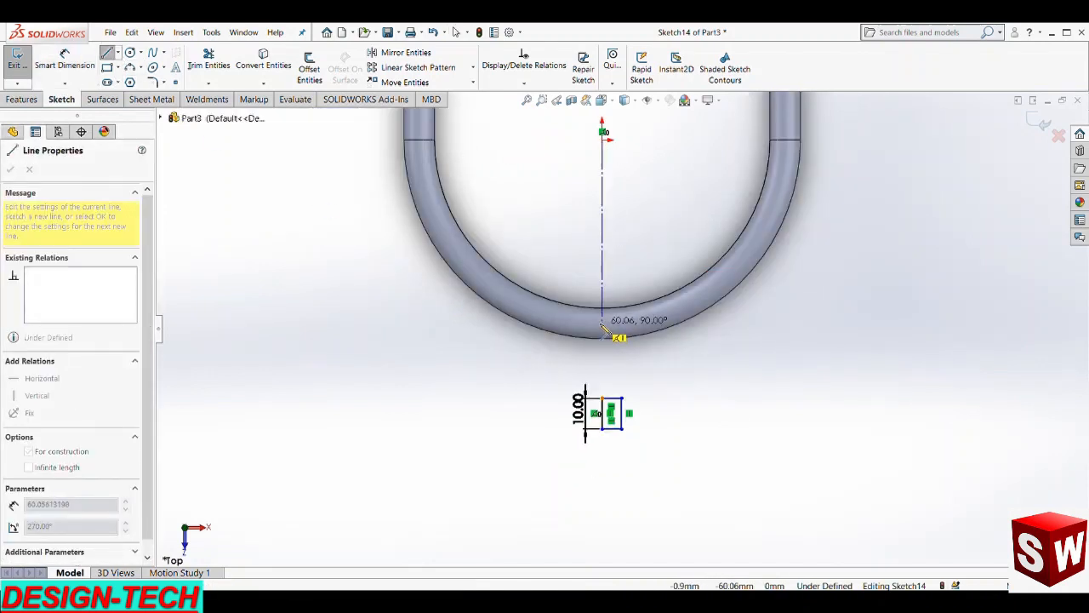
click(601, 327)
key(Escape)
- Try to merge the rectangle's upper-left corner with the undimensioned centreline's lower end, and undo the merge
scroll(634, 371, up, 3)
click(574, 417)
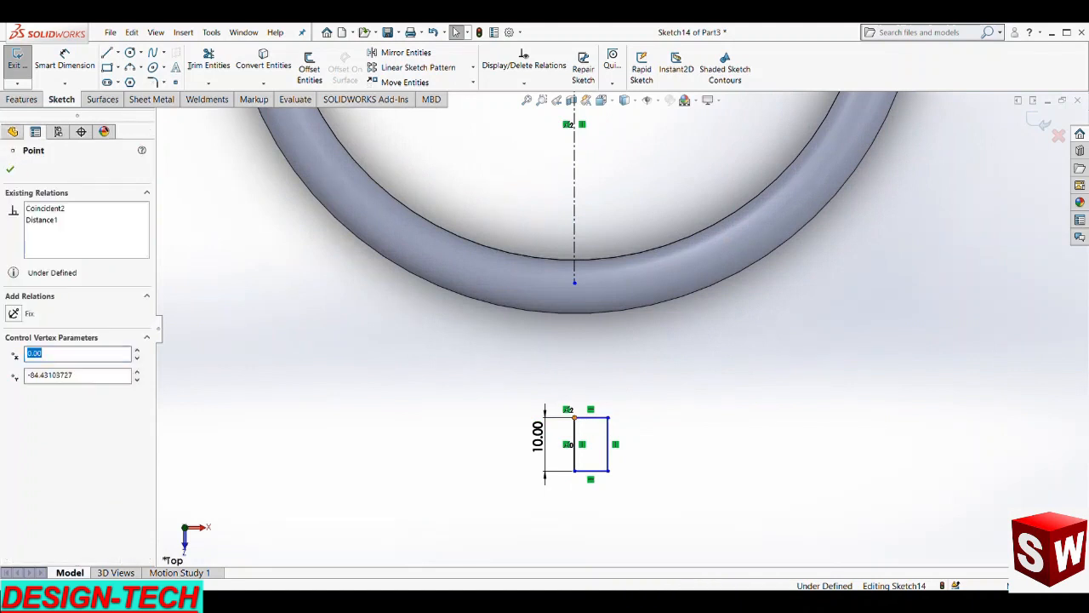
ctrl+click(574, 281)
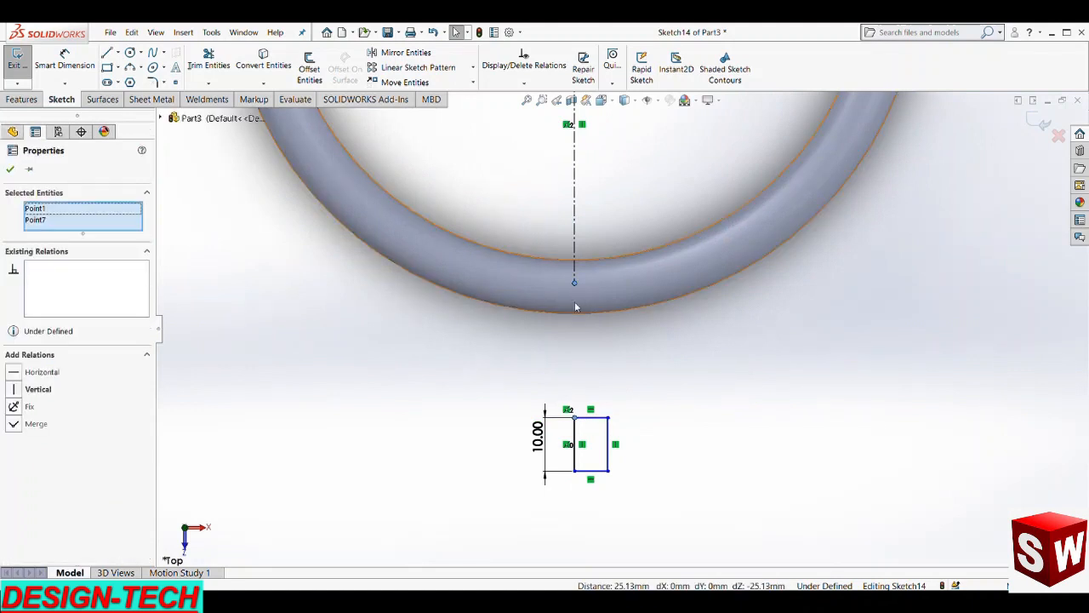
click(31, 424)
key(ctrl+z)
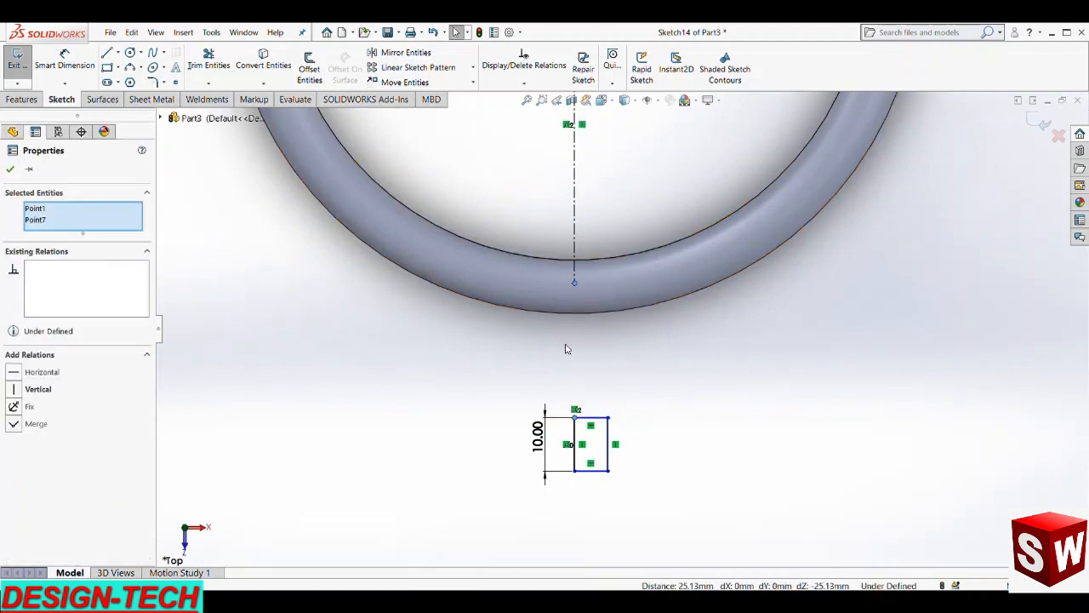
- Set the centreline's length to 60 mm
right_drag(511, 247, 465, 180)
click(578, 206)
click(632, 210)
text(60)
key(Return)
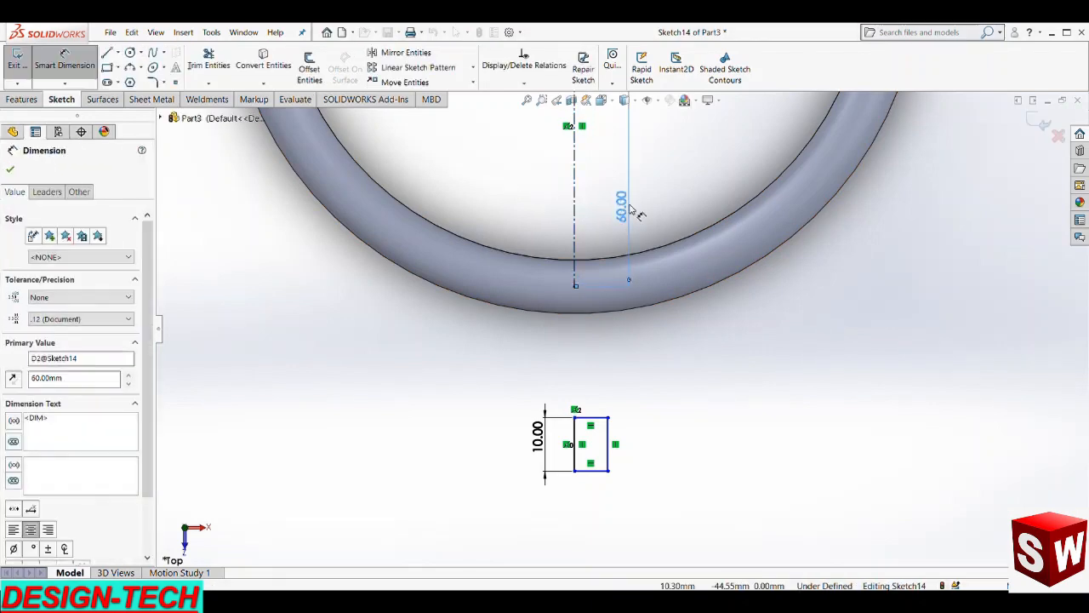
click(502, 354)
key(Escape)
- Merge the rectangle's upper-left corner with the lower endpoint of the 60 mm centreline
click(576, 418)
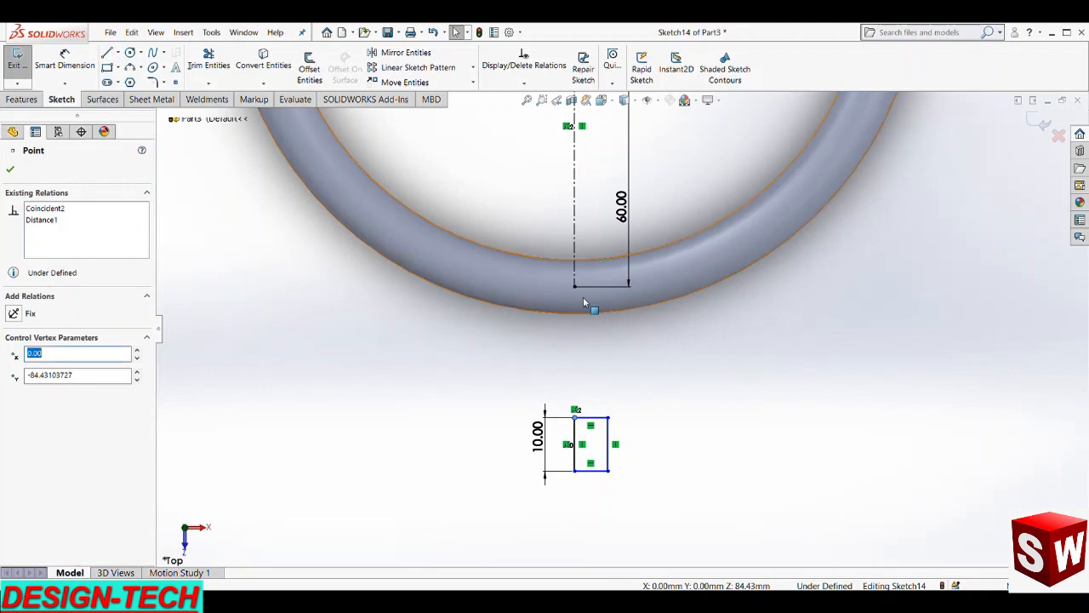
ctrl+click(574, 286)
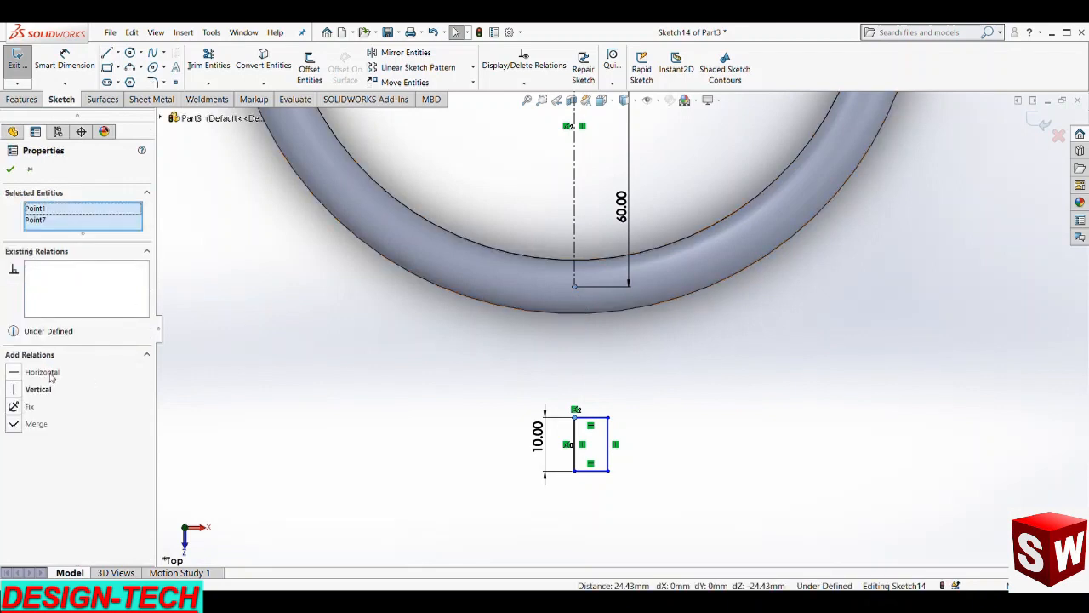
click(39, 422)
click(10, 169)
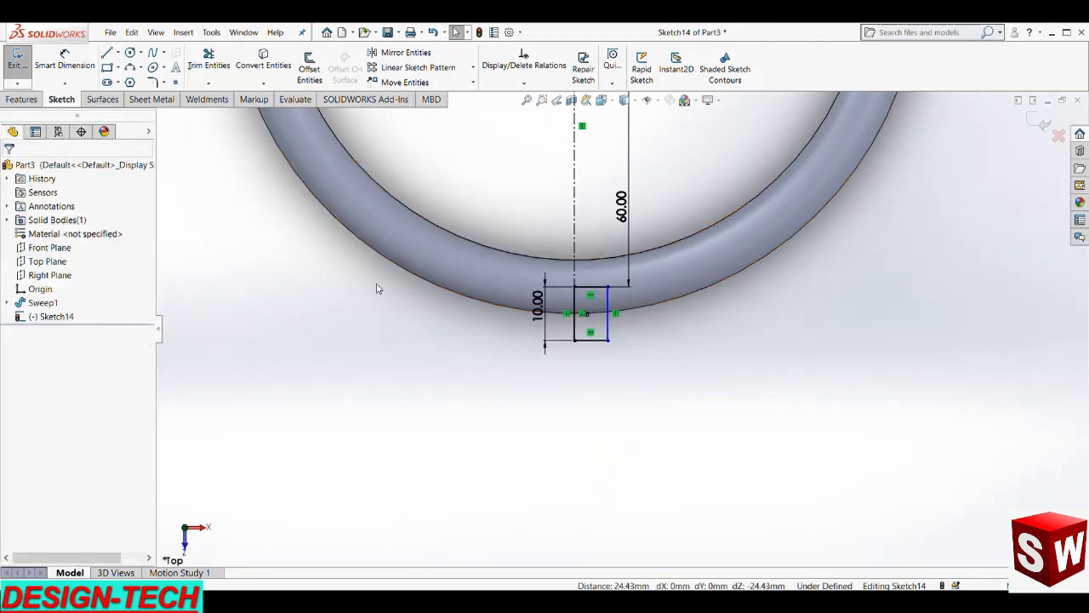
- Set the height of the stem profile rectangle at the tube's bend to 20 mm
scroll(587, 349, up, 2)
scroll(567, 331, down, 2)
click(550, 313)
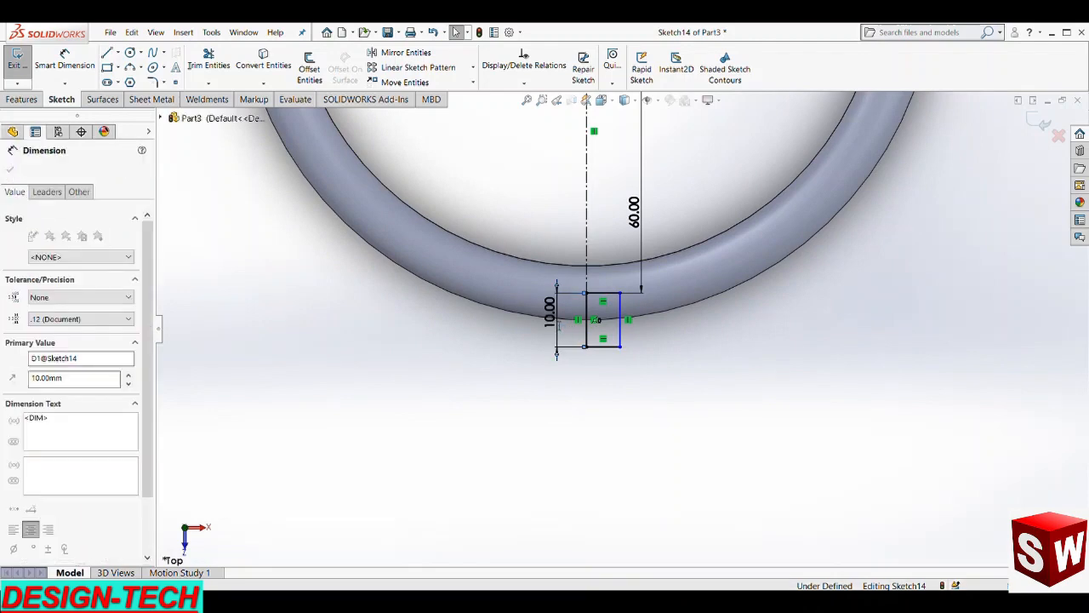
text(20)
key(Return)
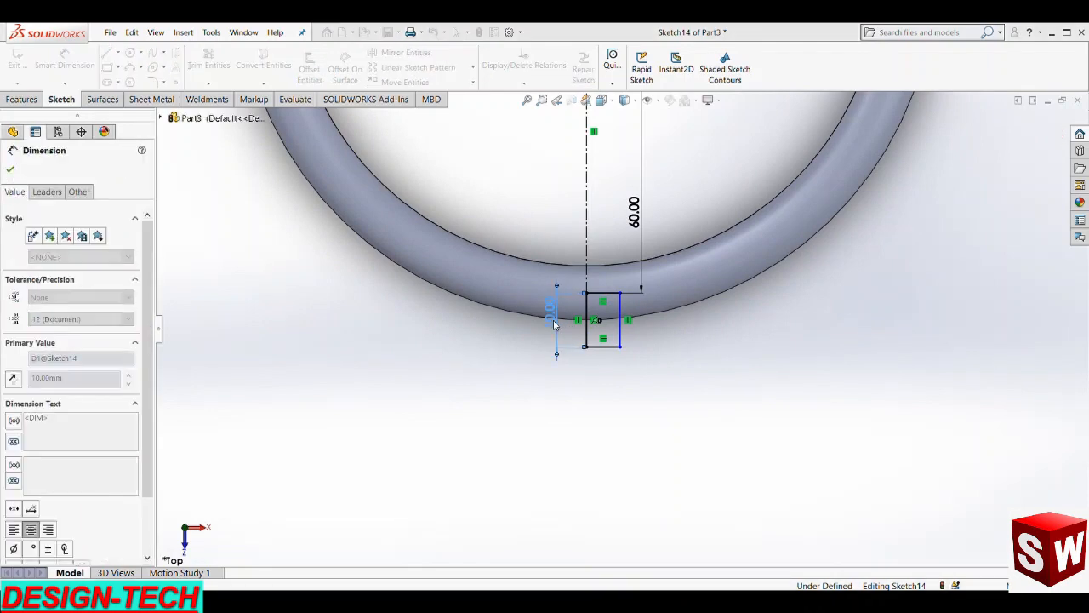
click(533, 384)
click(588, 367)
click(660, 375)
- Dimension the upper edge of the stem rectangle and set its width to 2 mm
click(73, 64)
click(602, 292)
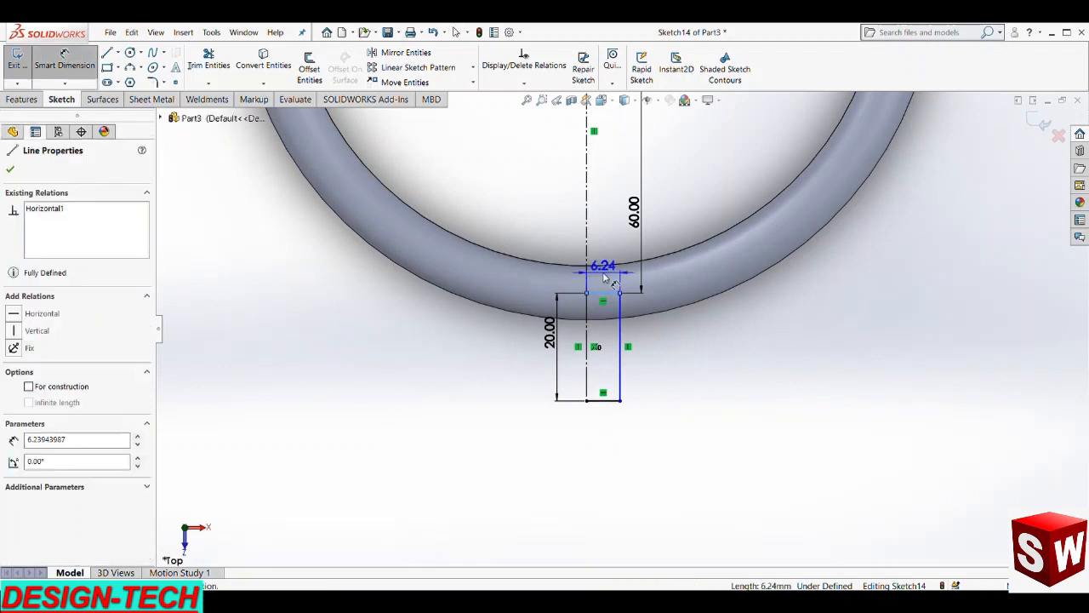
click(609, 278)
text(2)
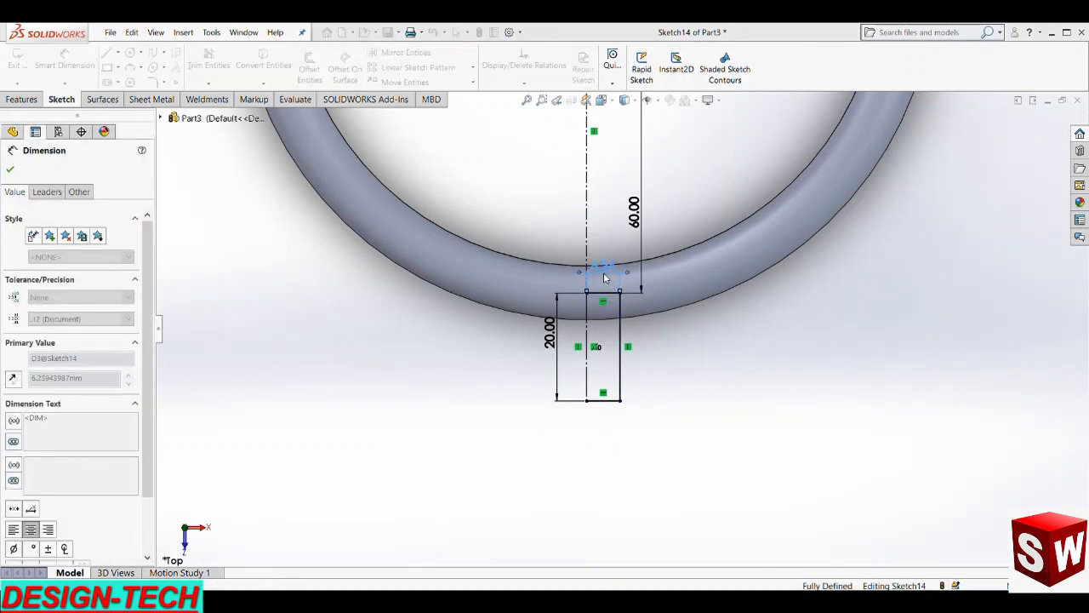
key(Return)
key(Escape)
- Revolve the stem rectangle 360° about its long side on the centreline, merging the result with the tube
click(22, 99)
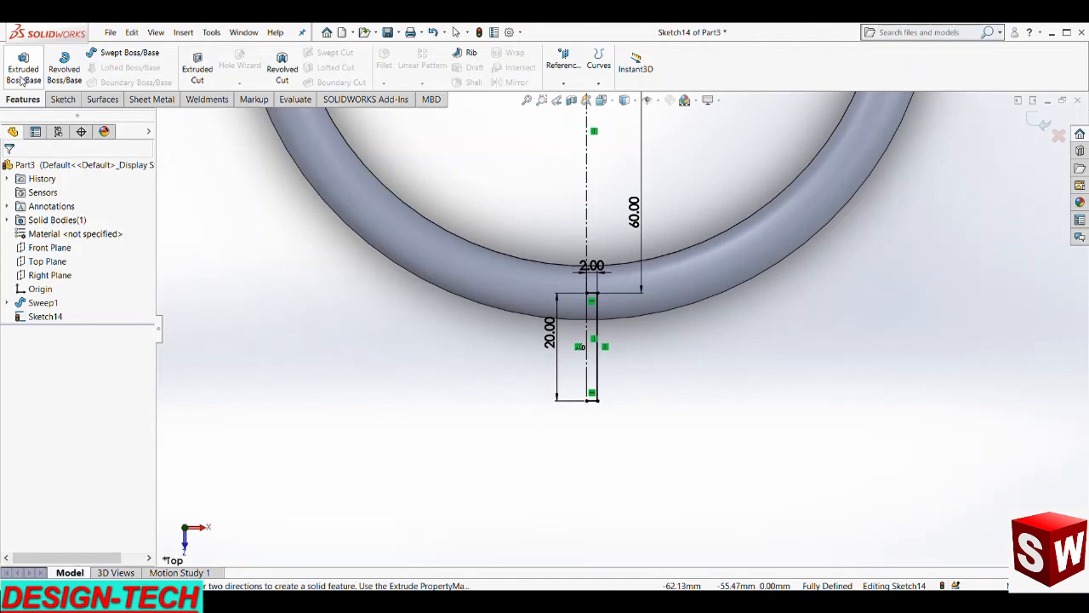
click(64, 68)
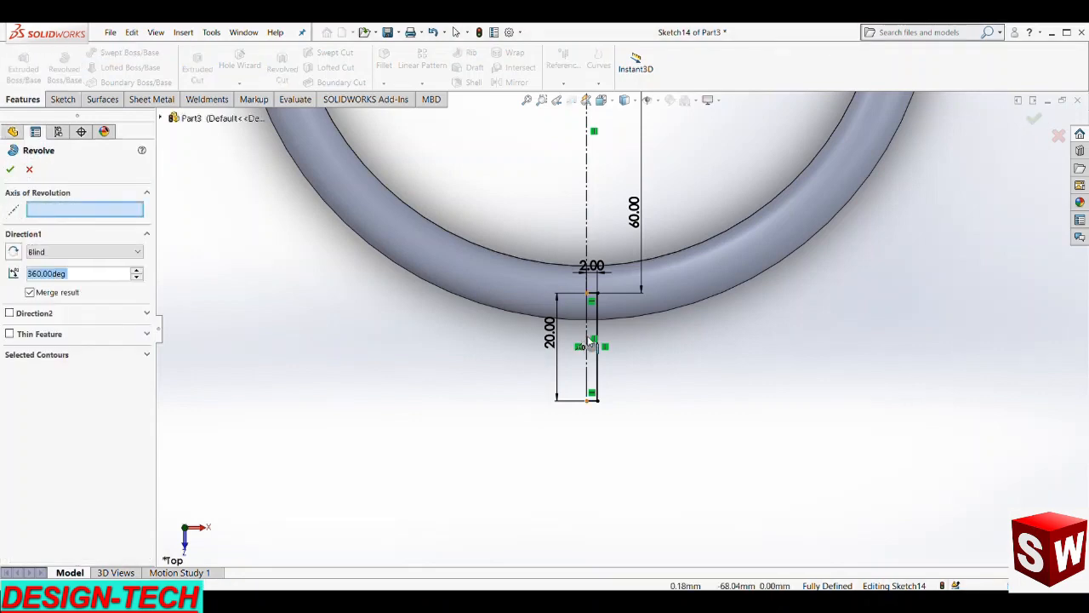
click(589, 361)
scroll(589, 330, down, 5)
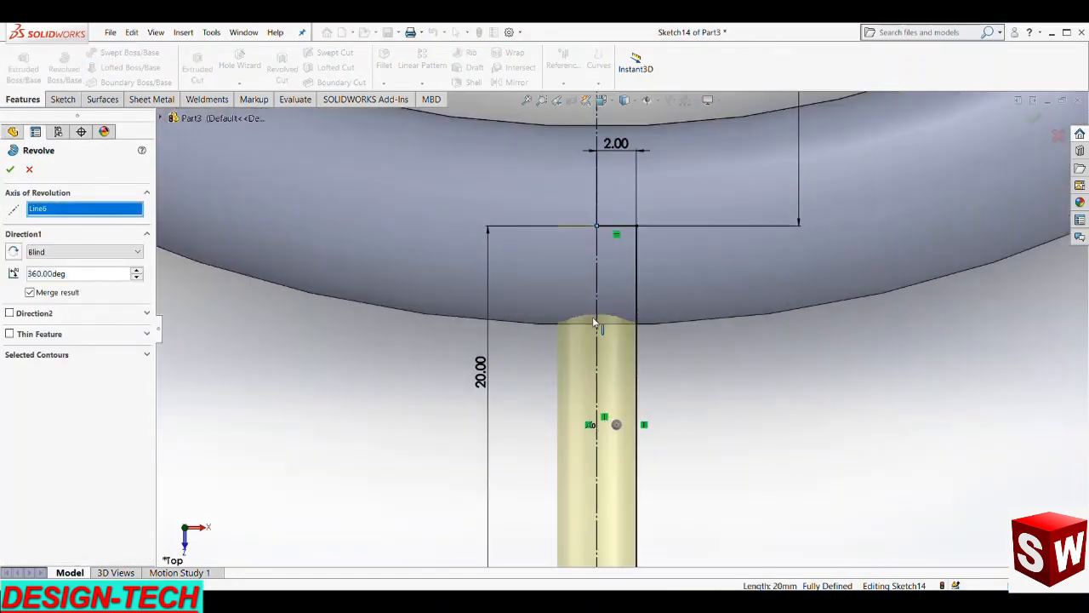
click(10, 169)
scroll(669, 396, up, 5)
middle_drag(669, 396, 712, 430)
scroll(712, 431, up, 3)
scroll(759, 356, down, 2)
scroll(751, 335, up, 3)
scroll(693, 445, down, 5)
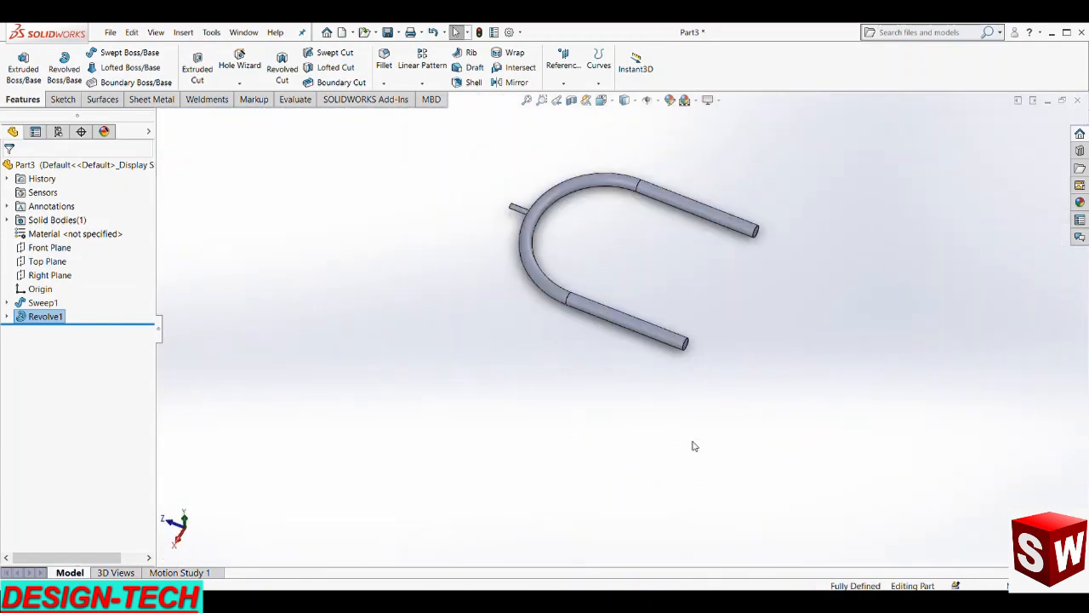
- Start a sketch on the flat end face of one straight tube leg and view it face-on
scroll(672, 319, up, 3)
scroll(705, 341, down, 4)
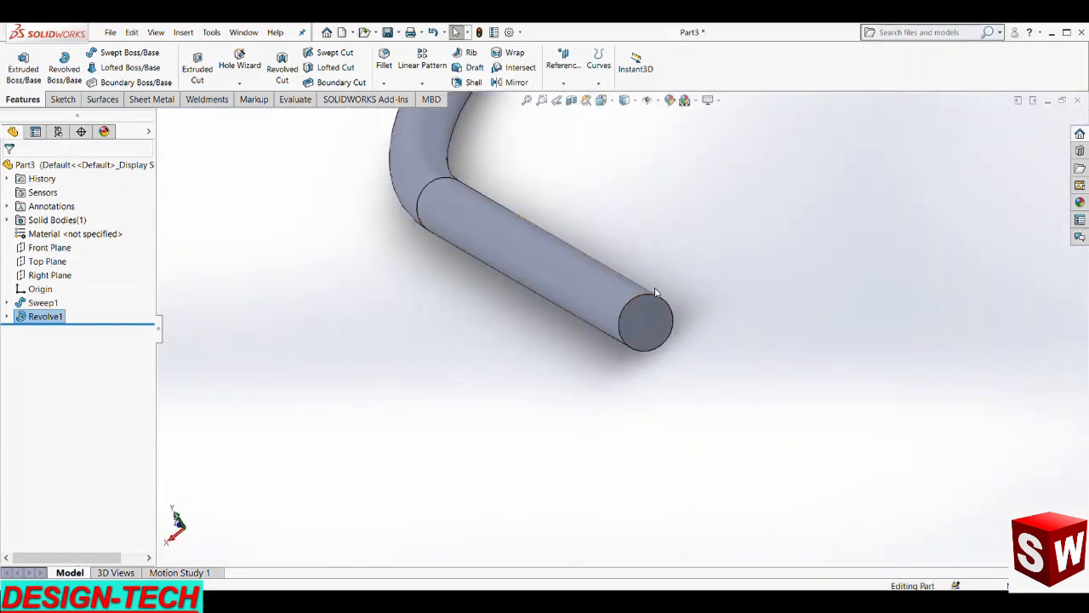
scroll(653, 317, down, 2)
scroll(638, 323, up, 3)
click(626, 331)
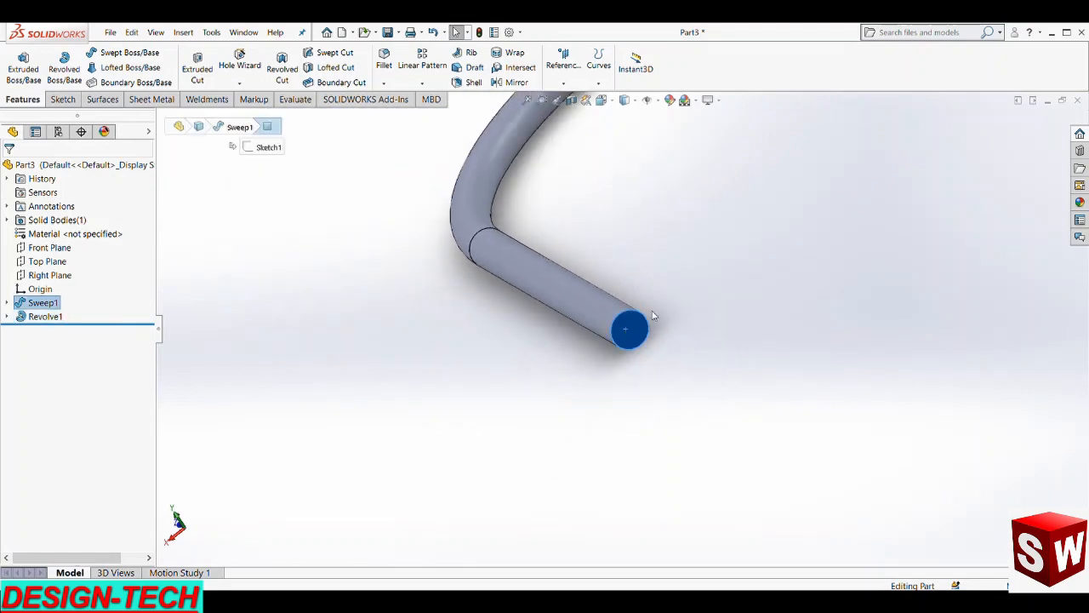
click(673, 297)
key(space)
click(624, 365)
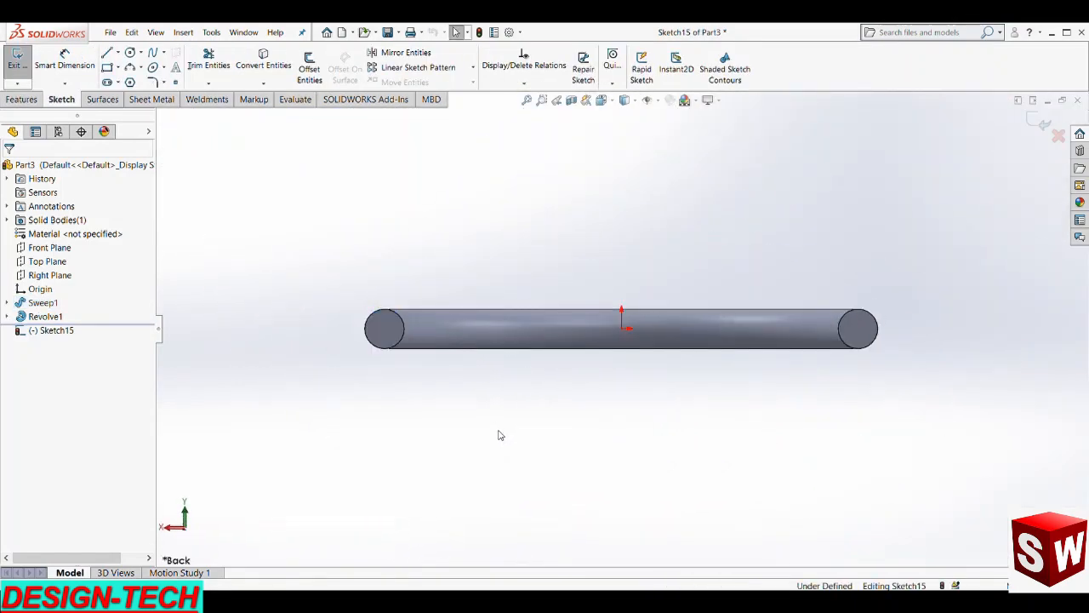
- Convert both circular tube end faces into sketch circles
click(247, 74)
click(375, 328)
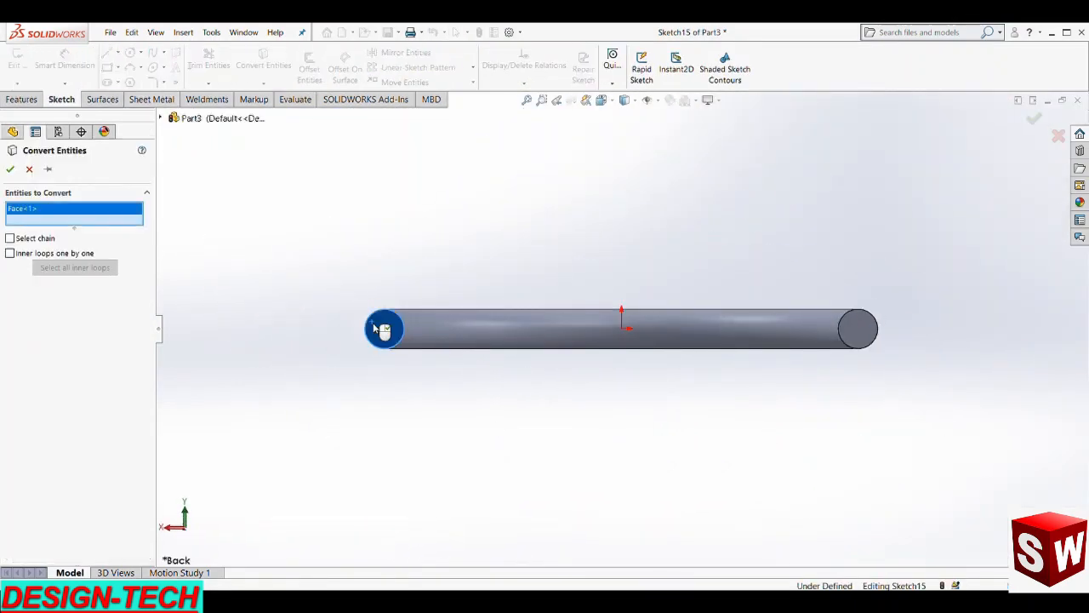
click(855, 339)
click(10, 169)
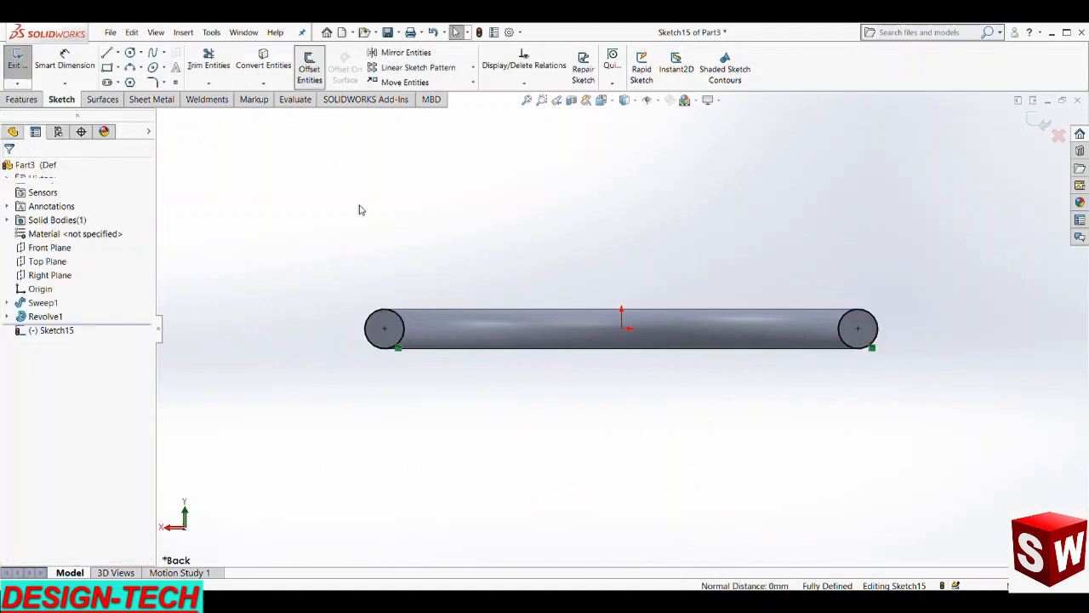
- Offset both converted circles inward by 2 mm, with the bi-directional option off and the direction reversed
click(399, 342)
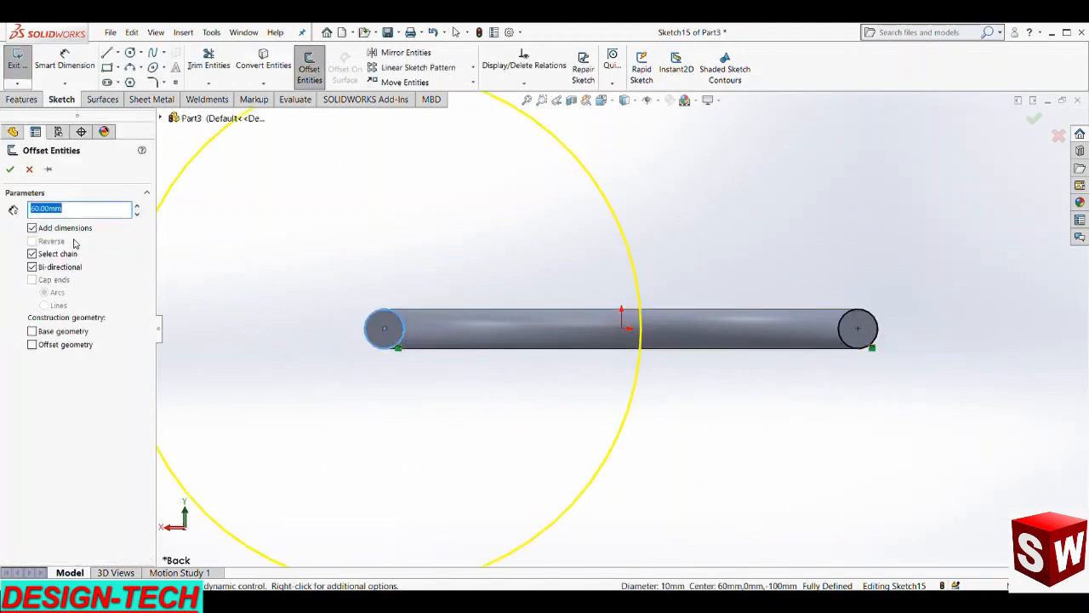
text(2)
key(Return)
click(32, 266)
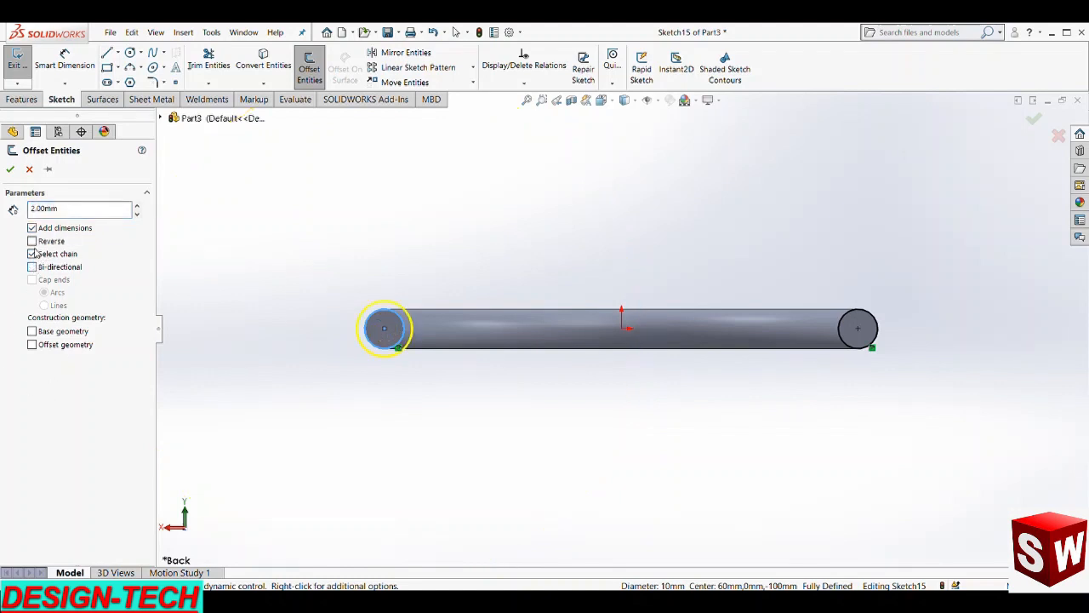
scroll(408, 331, up, 2)
scroll(587, 334, up, 4)
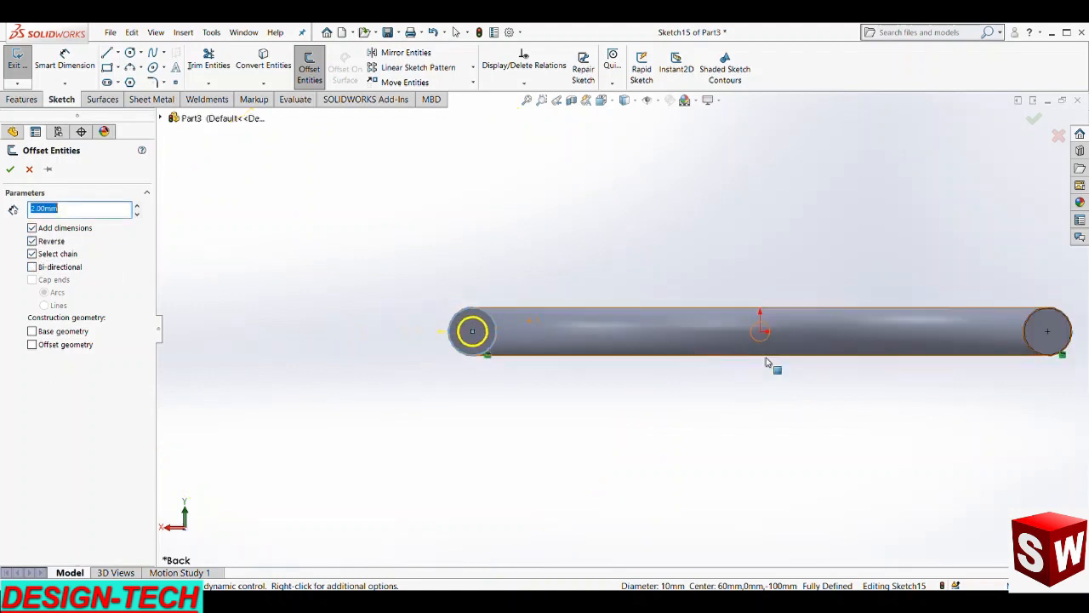
scroll(923, 331, down, 6)
click(869, 379)
scroll(598, 413, up, 6)
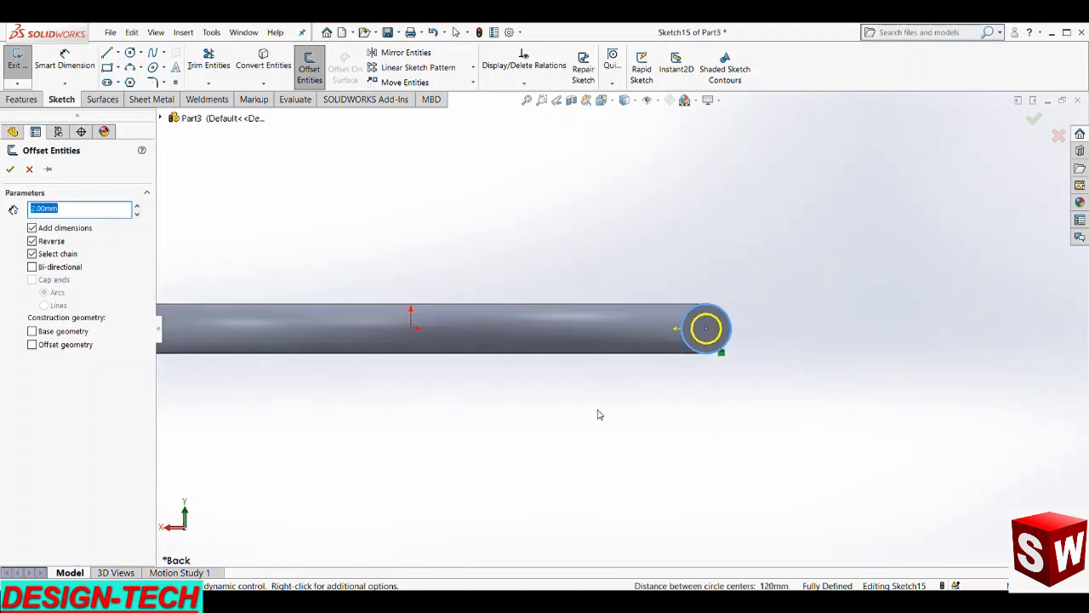
scroll(476, 308, down, 4)
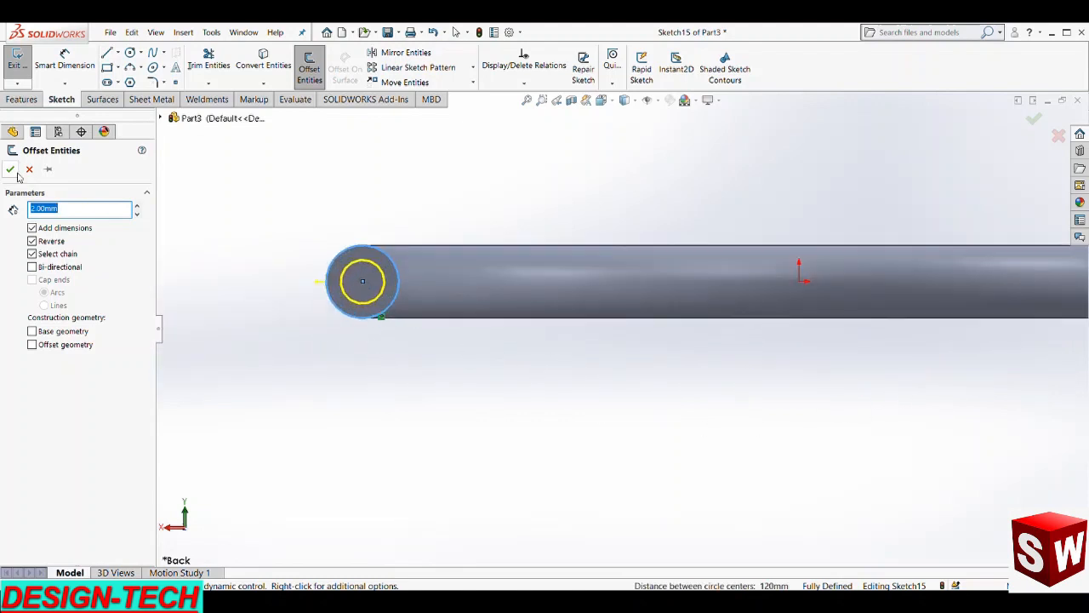
click(11, 170)
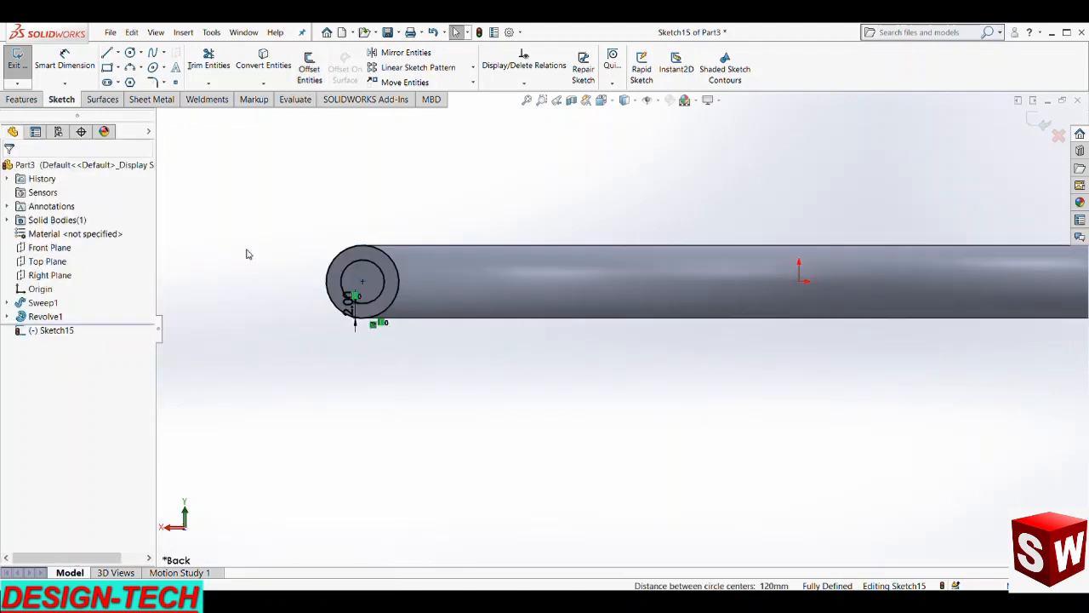
click(393, 303)
key(Escape)
scroll(559, 332, up, 3)
scroll(915, 325, down, 5)
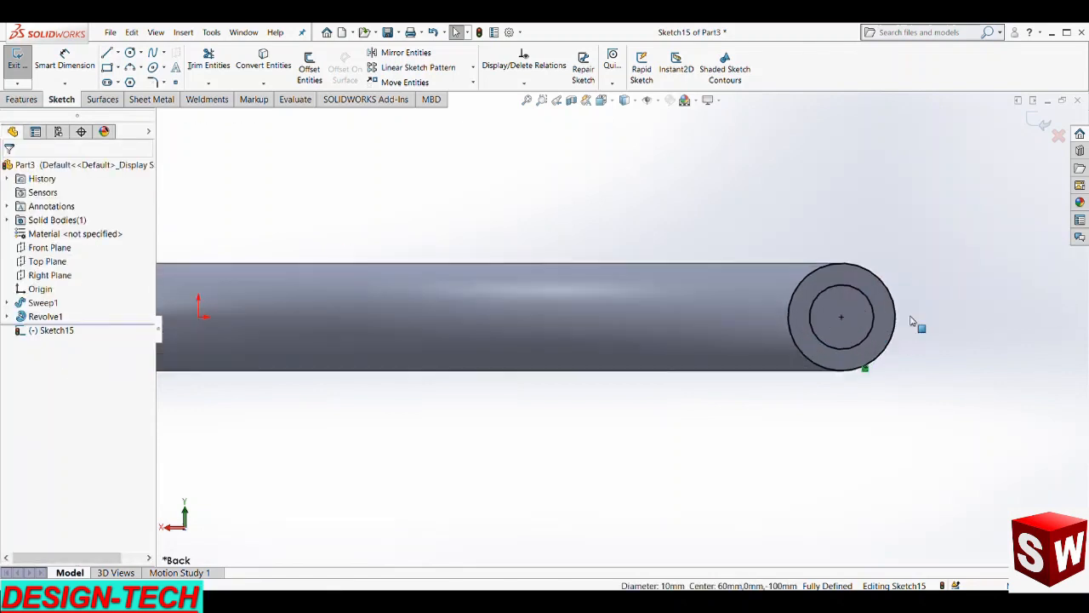
click(855, 342)
key(Escape)
scroll(850, 377, up, 6)
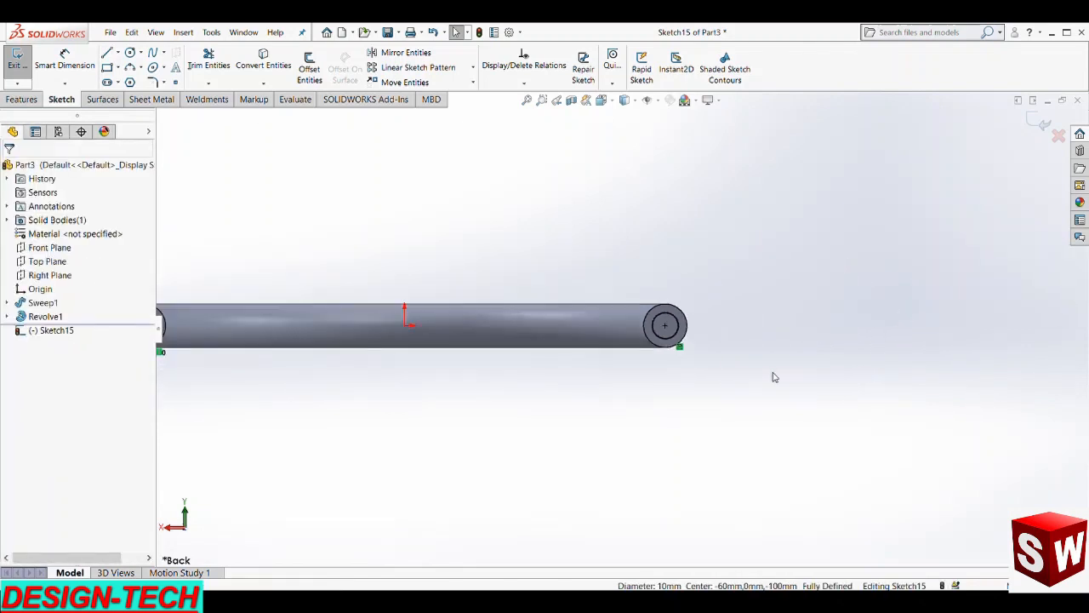
- Cut-extrude the end-face sketch 50 mm blind into both tube legs
click(23, 98)
click(198, 71)
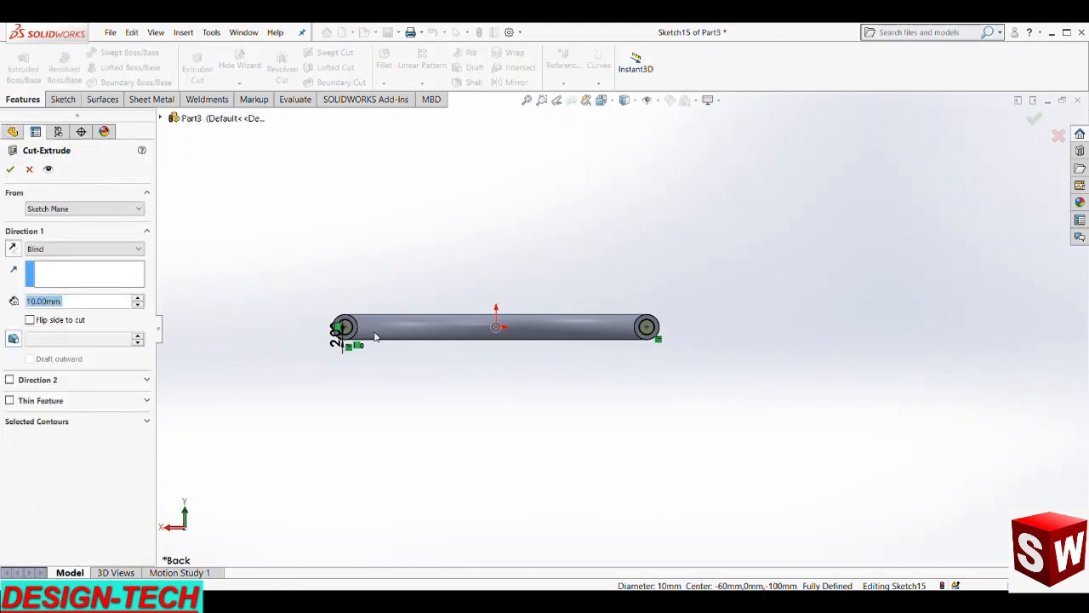
middle_drag(474, 396, 401, 465)
click(136, 299)
click(136, 298)
click(136, 299)
click(136, 298)
click(136, 299)
click(136, 299)
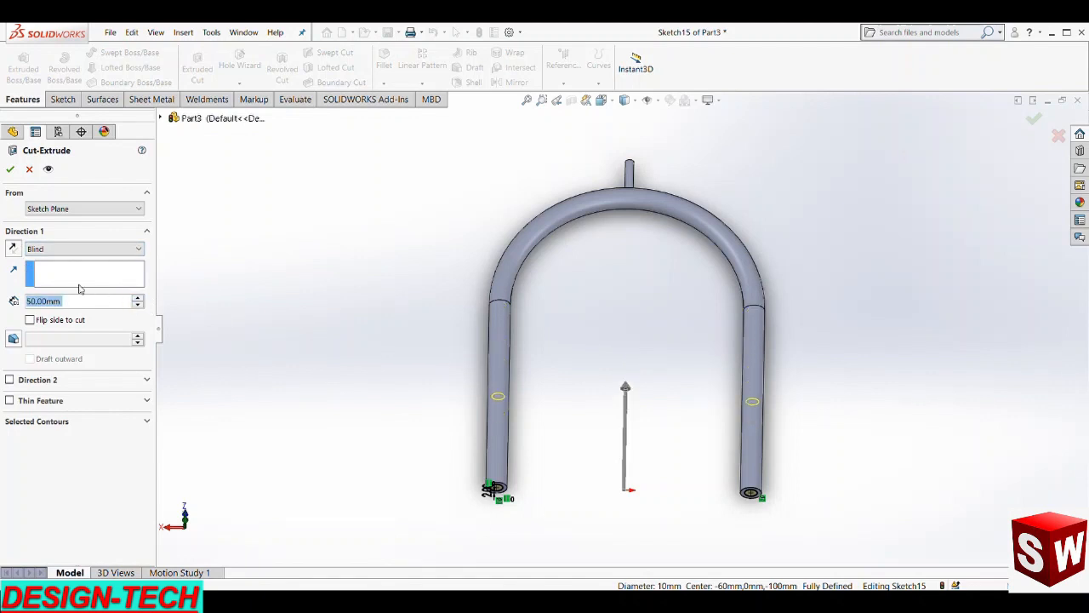
click(10, 171)
middle_drag(576, 481, 653, 467)
scroll(653, 467, up, 3)
middle_drag(662, 335, 671, 450)
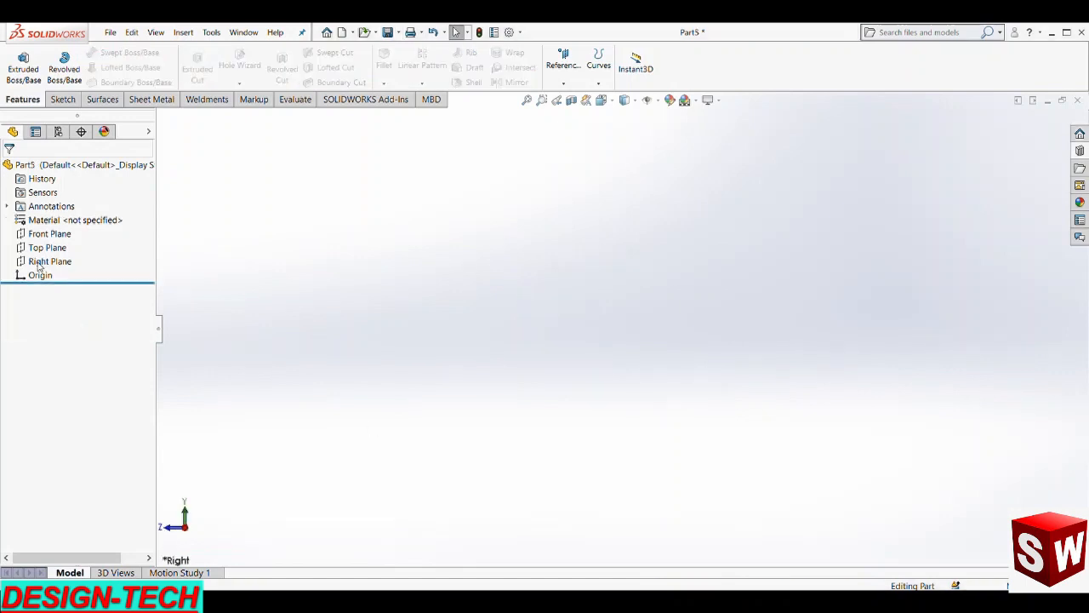
- Start a sketch on the Right Plane of the new empty part
click(47, 261)
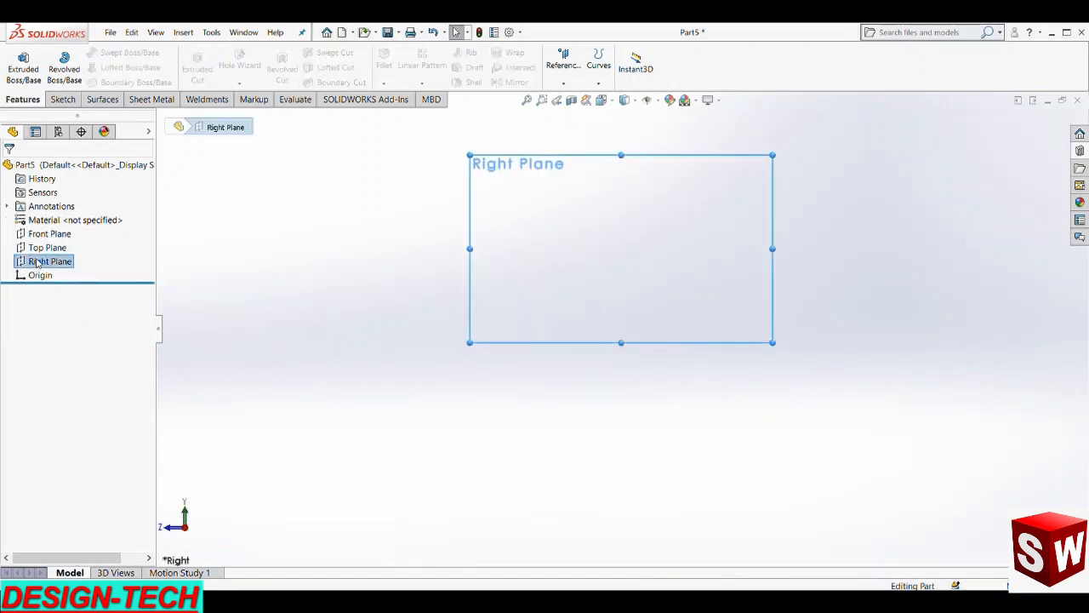
click(62, 100)
click(17, 59)
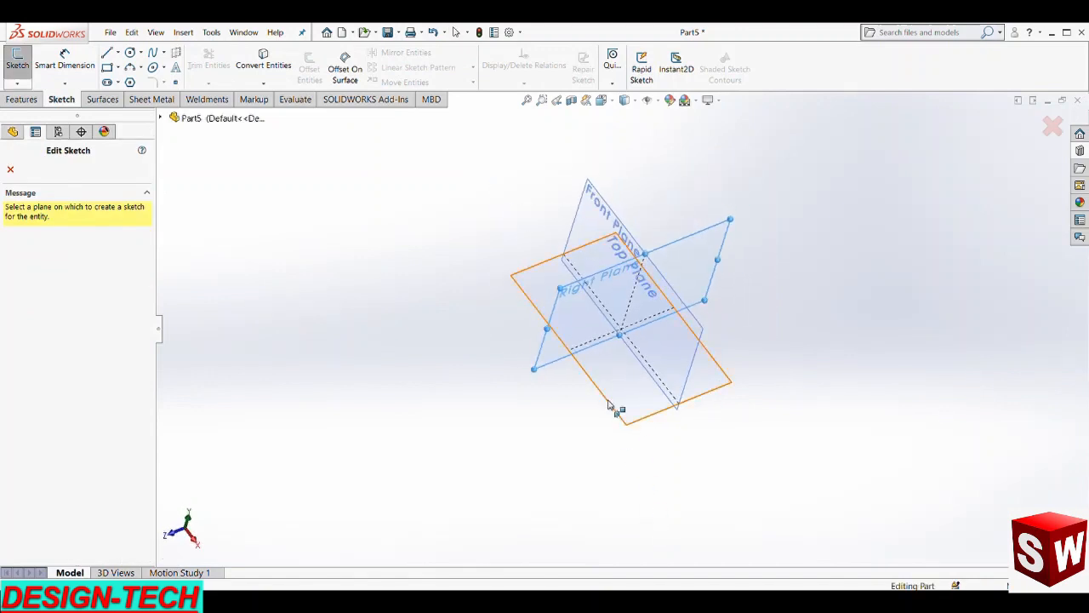
click(553, 349)
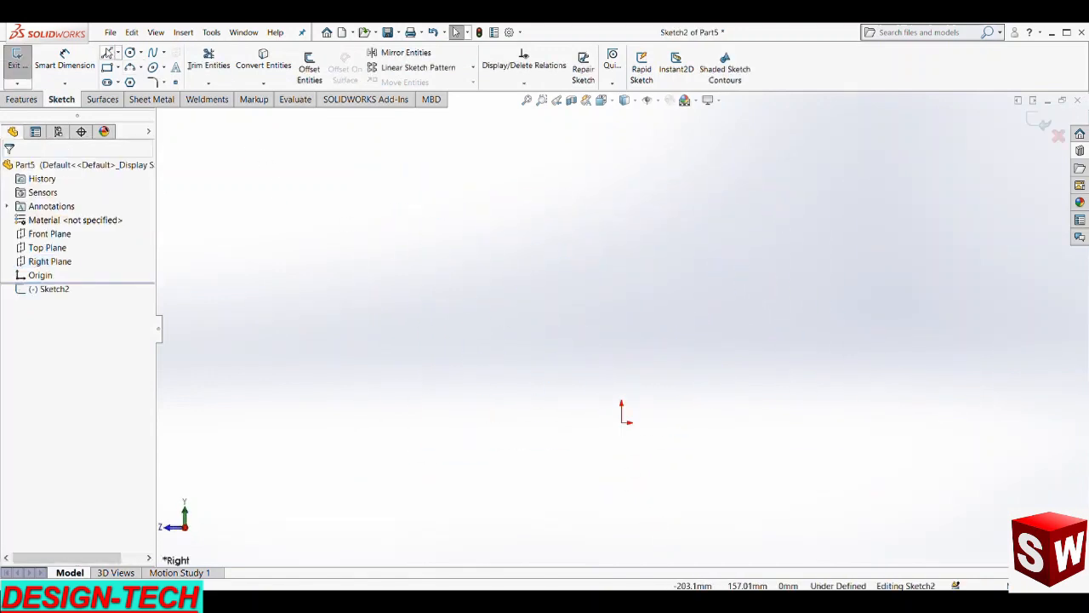
- Draw a nearly vertical line about 108 mm long upward from the origin
key(l)
click(621, 421)
click(629, 205)
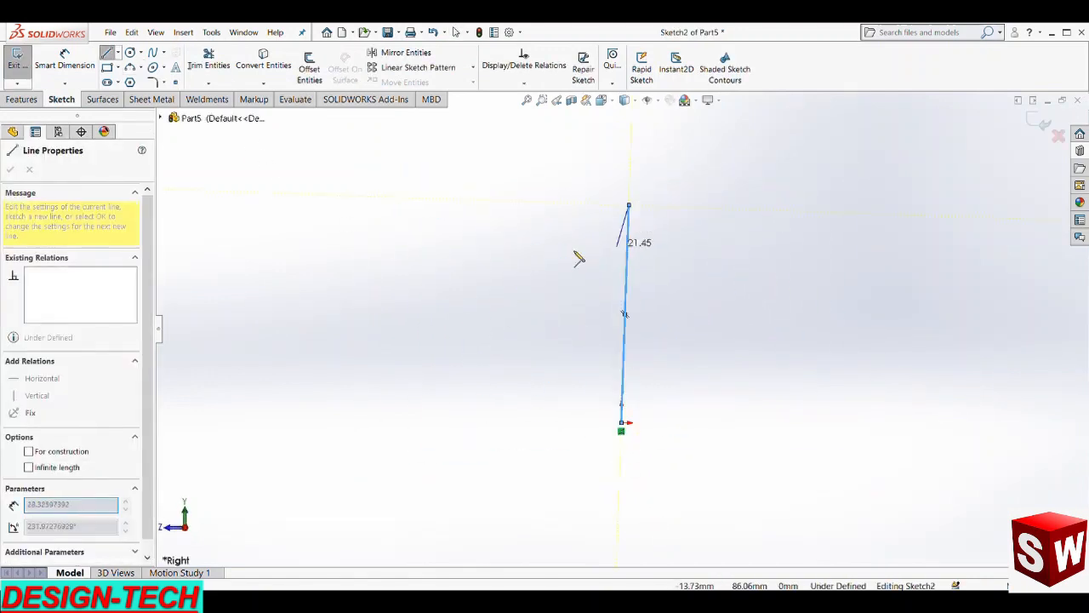
key(Escape)
key(Escape)
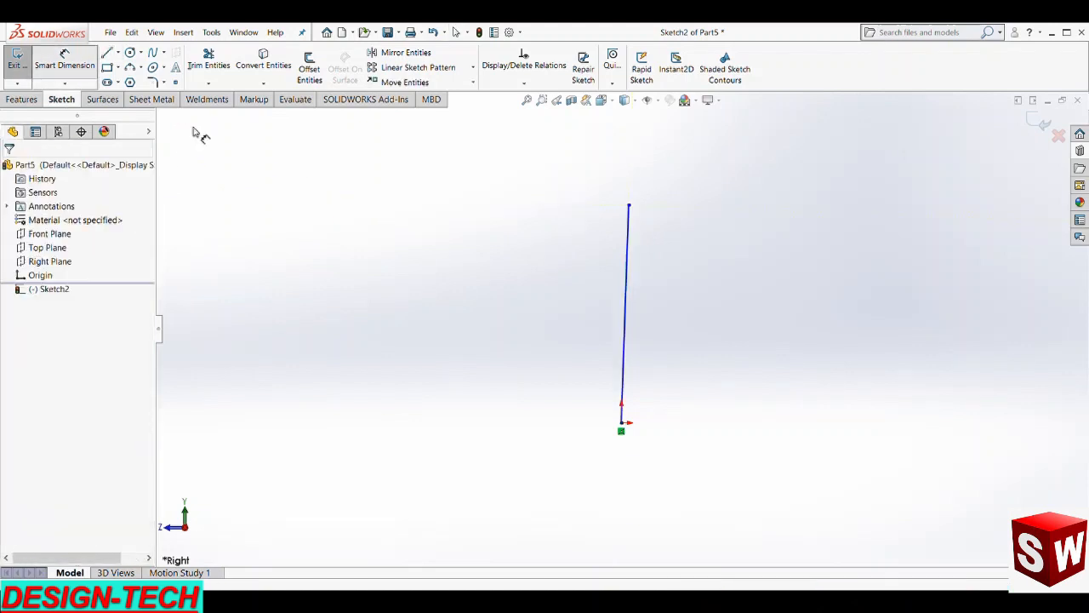
- Make the line vertical and set its length to 100 mm
click(612, 327)
key(Escape)
click(618, 327)
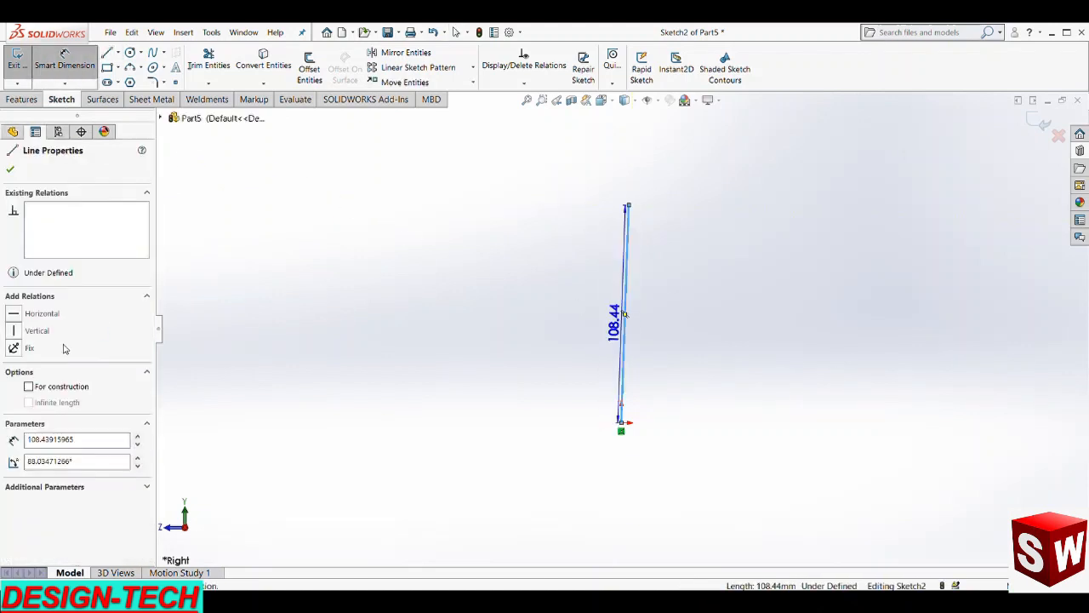
click(41, 329)
click(10, 169)
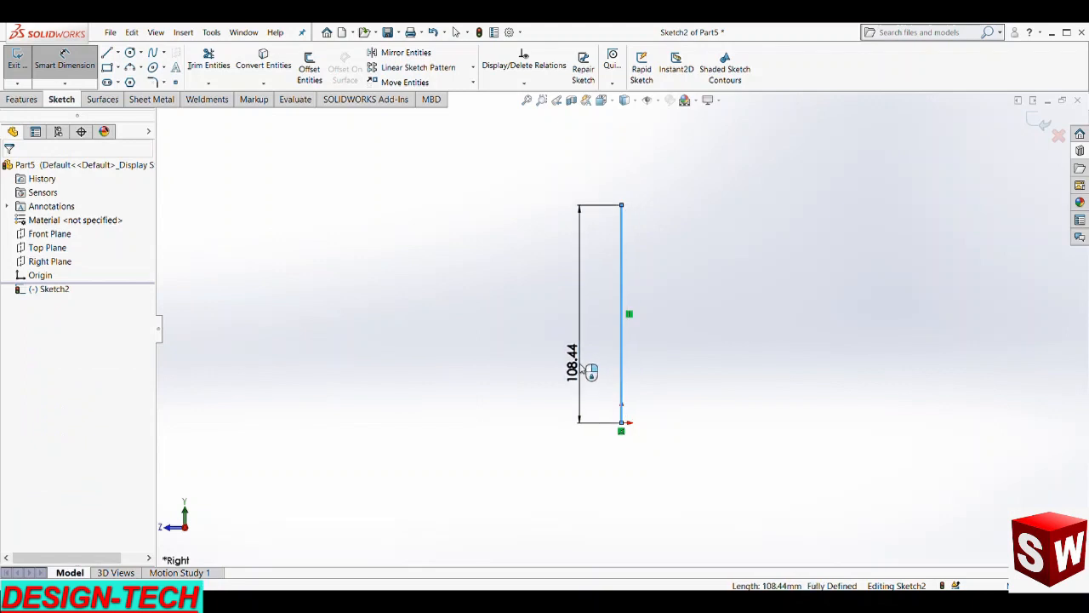
click(591, 372)
text(100)
key(Return)
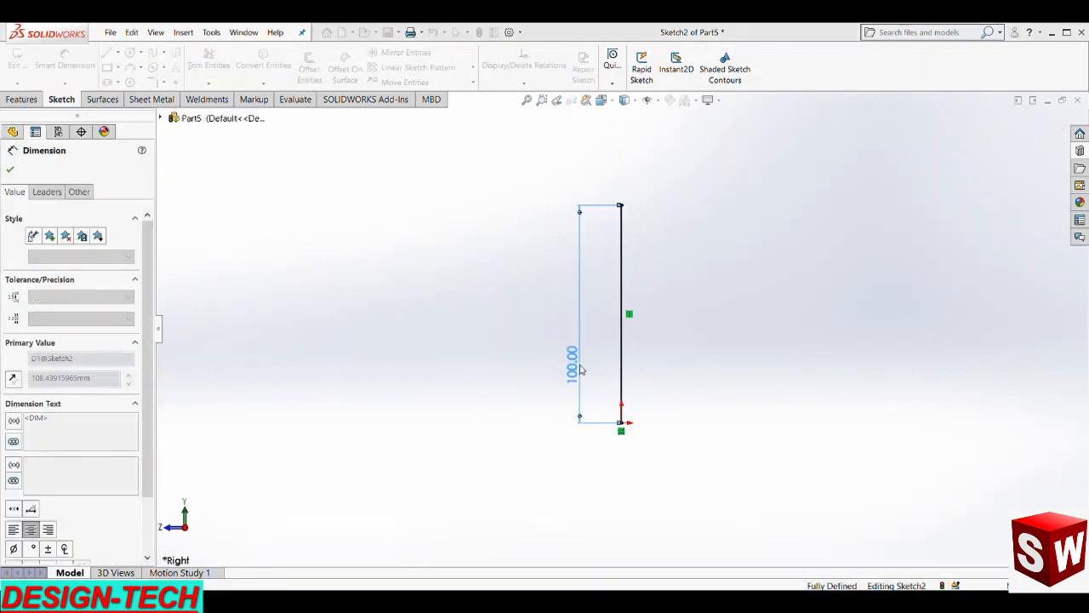
click(469, 360)
- Draw a three-point arc of about 28 mm radius, starting at the line's upper endpoint and curving over away from the dimension
click(129, 68)
click(621, 205)
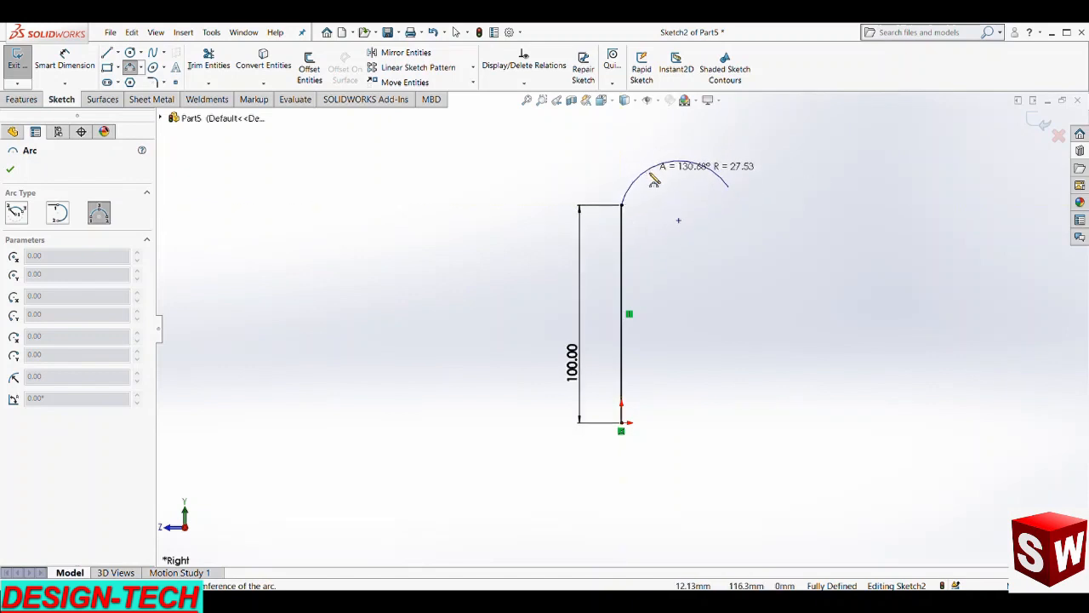
click(728, 186)
key(Escape)
scroll(643, 231, down, 5)
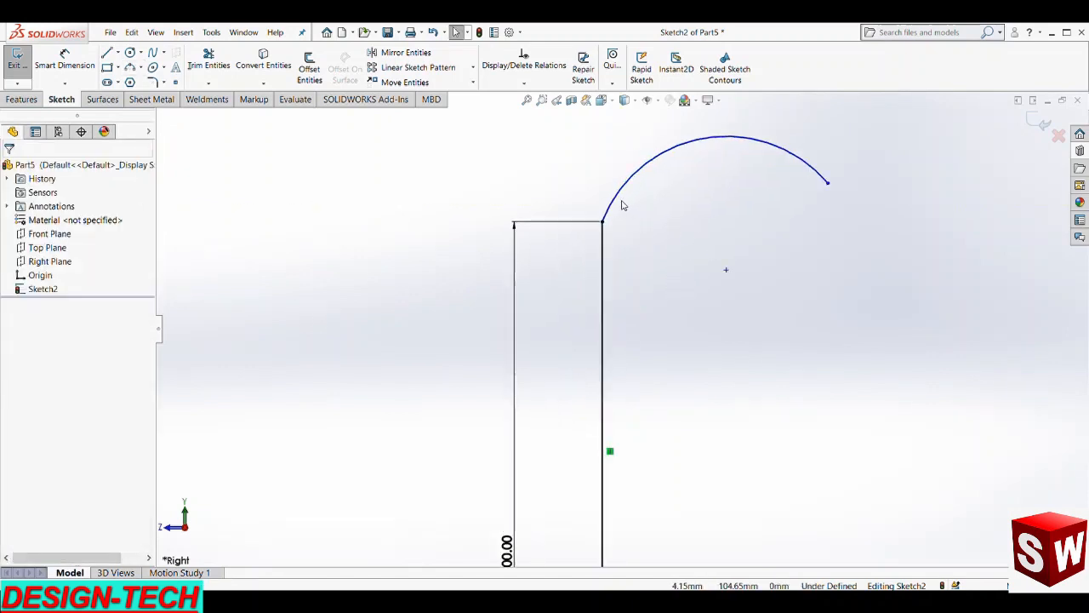
- Make the arc tangent to the 100 mm vertical line
click(604, 243)
ctrl+click(603, 255)
click(44, 380)
key(Escape)
scroll(621, 328, up, 5)
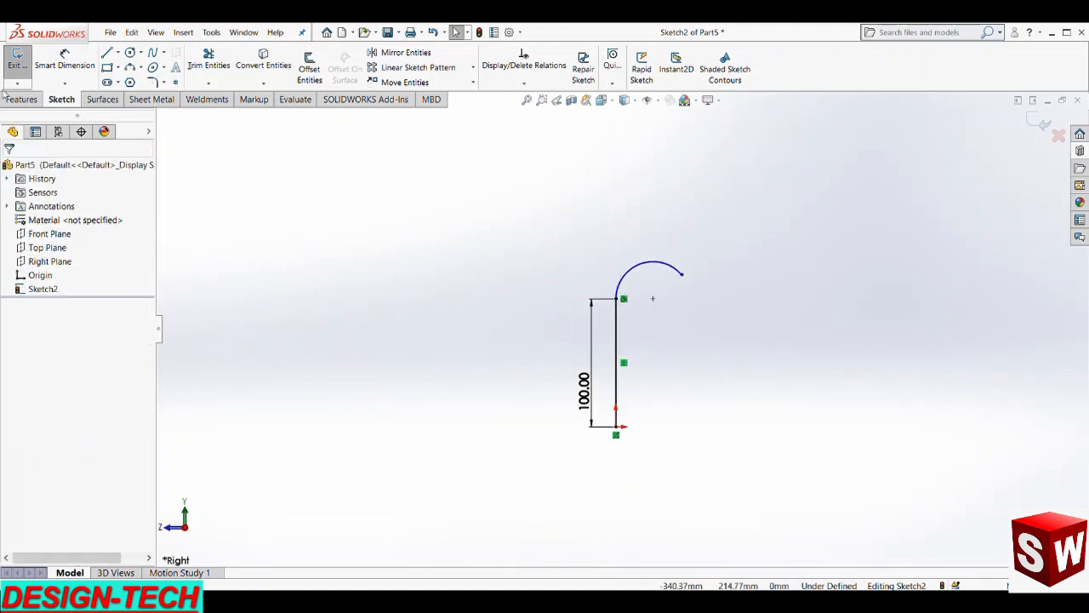
- Dimension the radius of the hook's arc
click(63, 60)
click(638, 265)
click(619, 245)
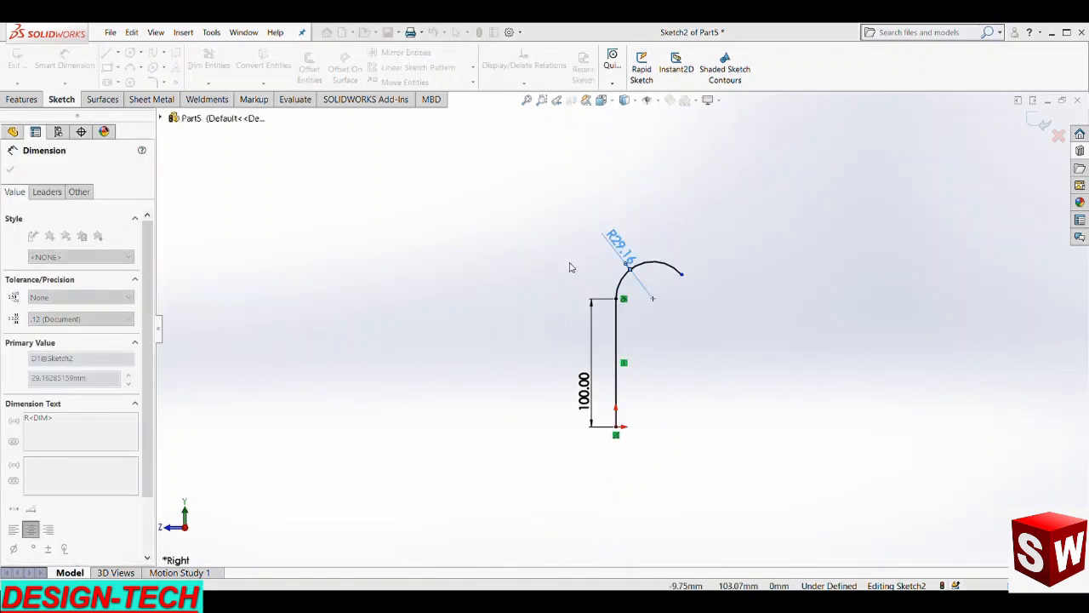
key(Escape)
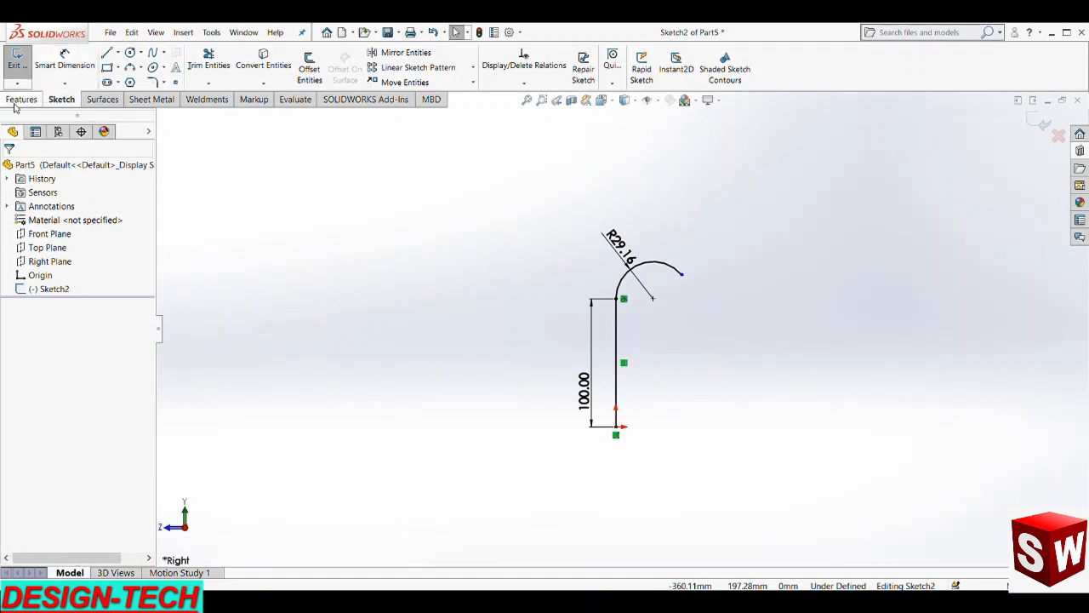
- Sweep a 4 mm circular profile along the hook-shaped sketch
click(21, 100)
click(123, 52)
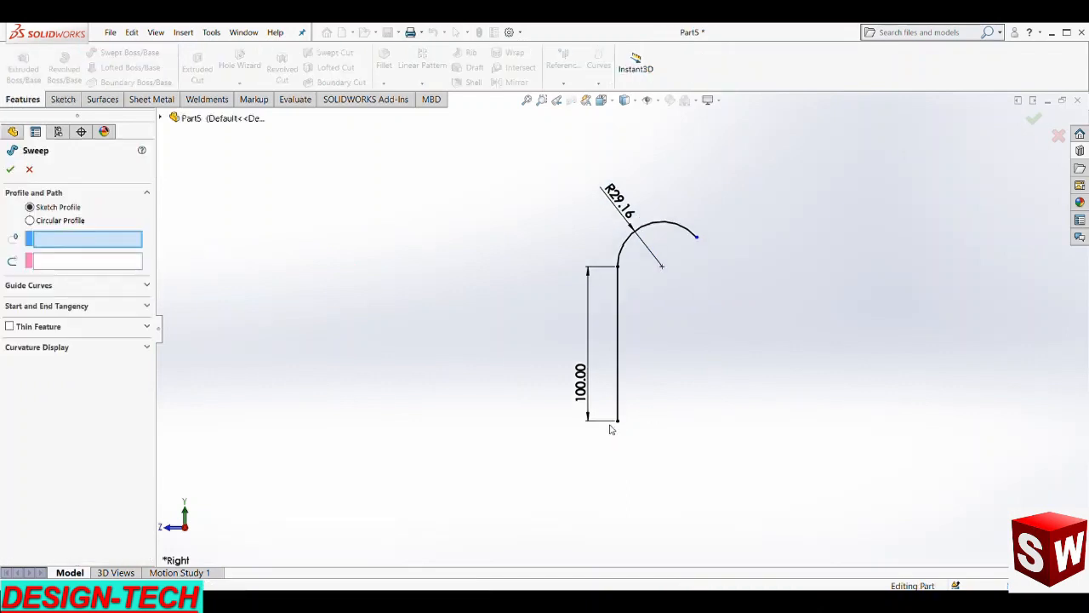
click(70, 220)
click(618, 358)
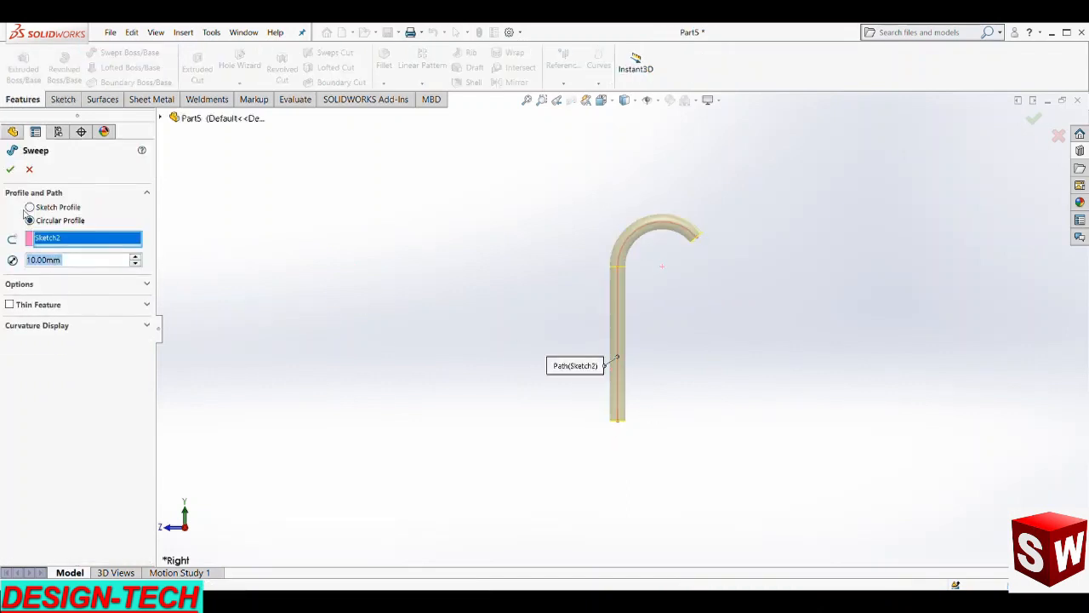
text(4)
key(Return)
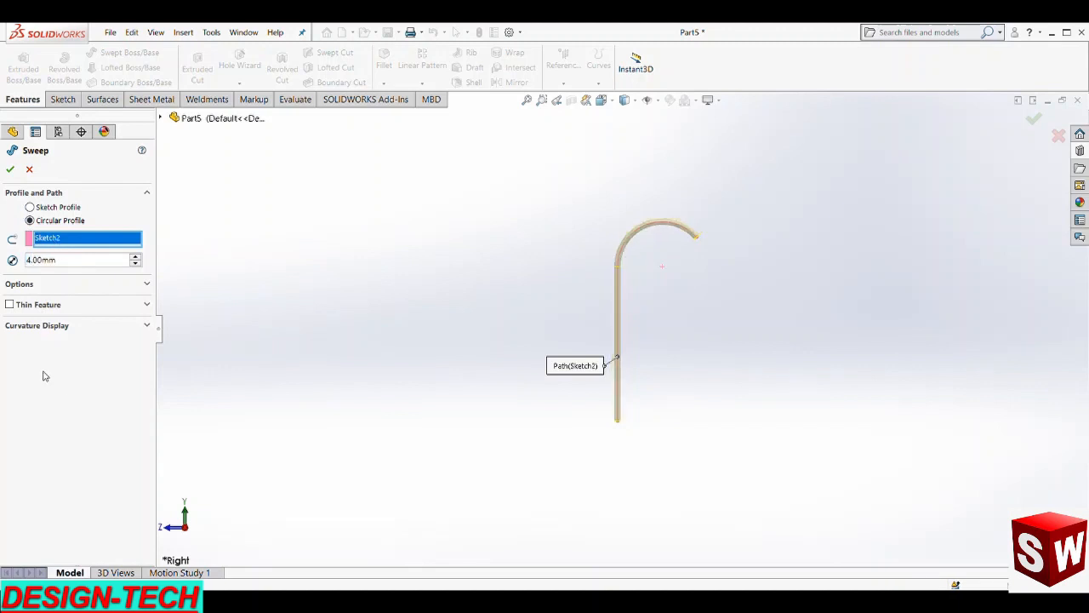
click(9, 170)
- Start a new sketch on the flat end face of the hook's curved end
middle_drag(647, 284, 652, 195)
scroll(676, 256, down, 5)
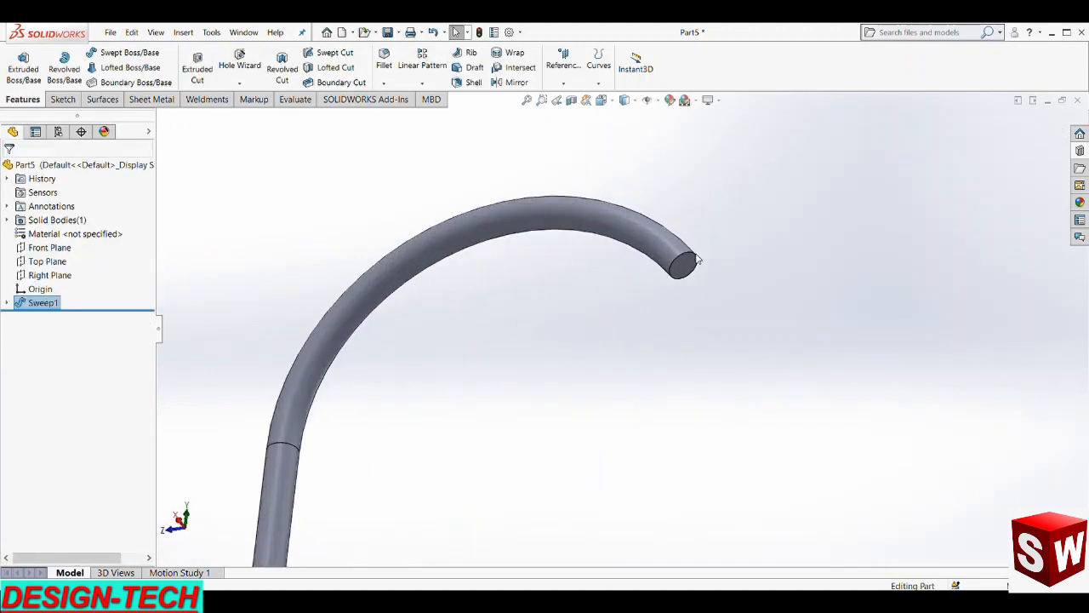
click(681, 284)
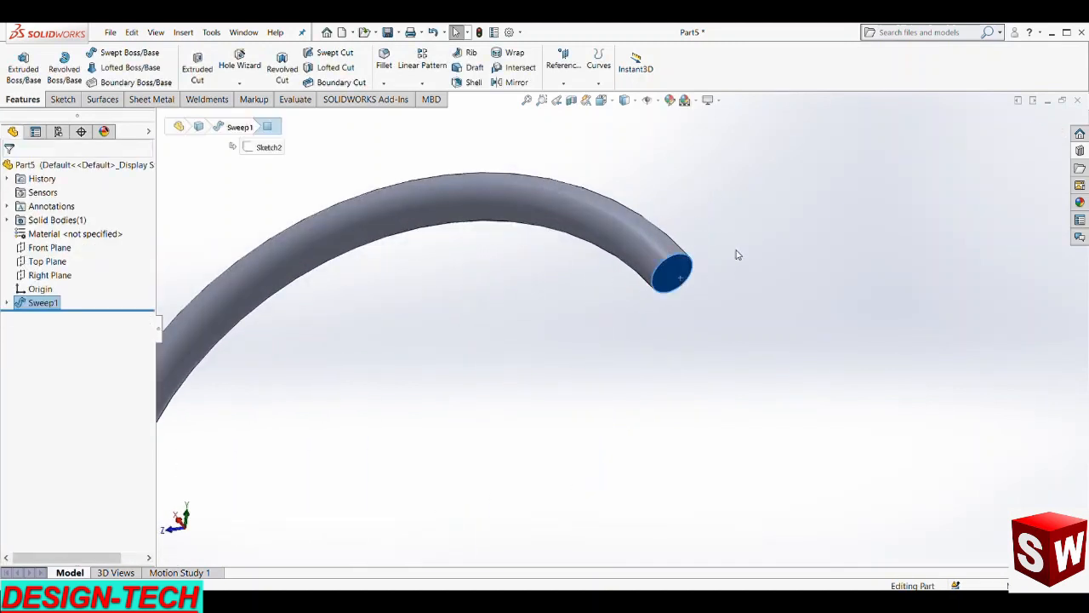
key(ctrl+space)
click(476, 358)
scroll(698, 179, down, 4)
- Try to sketch a line from the middle of the hook's end face
key(l)
scroll(655, 256, down, 2)
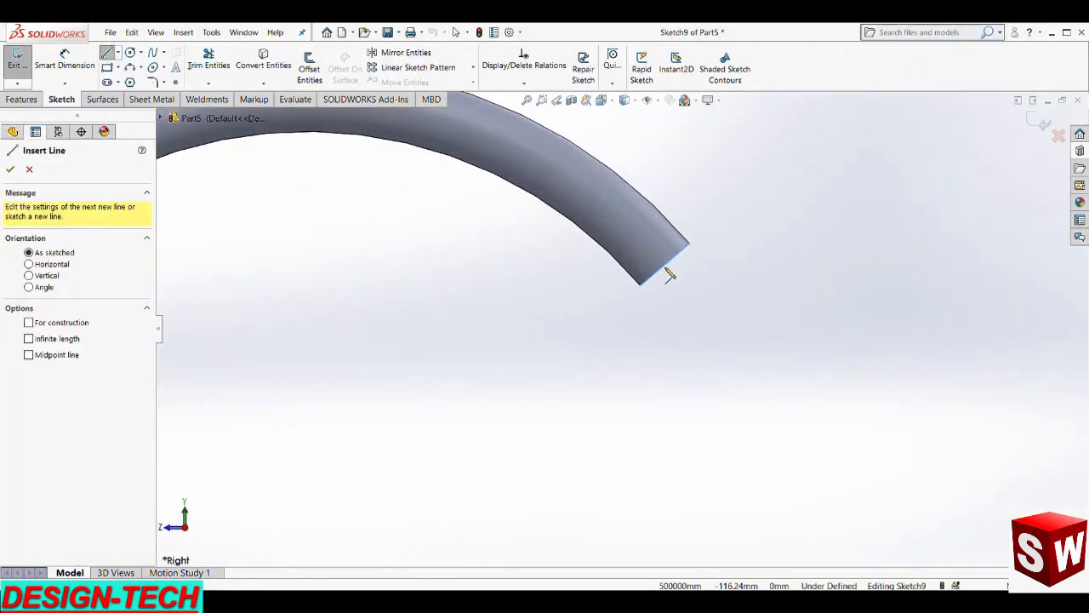
scroll(672, 270, down, 1)
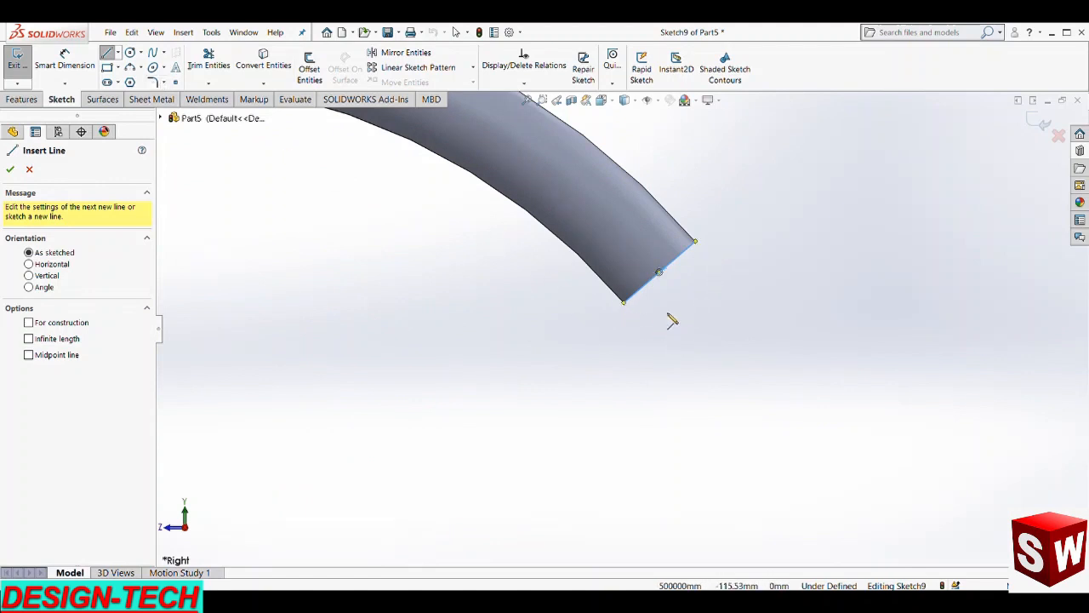
key(Escape)
click(107, 53)
key(Escape)
click(108, 54)
middle_drag(674, 313, 671, 302)
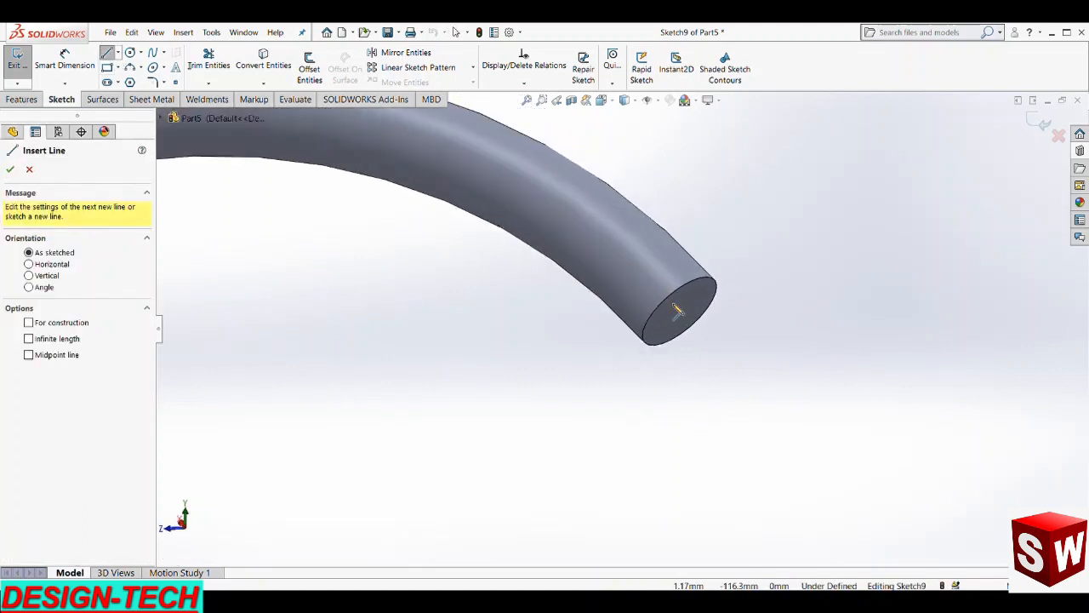
click(678, 307)
click(717, 360)
key(Escape)
key(Escape)
key(ctrl+z)
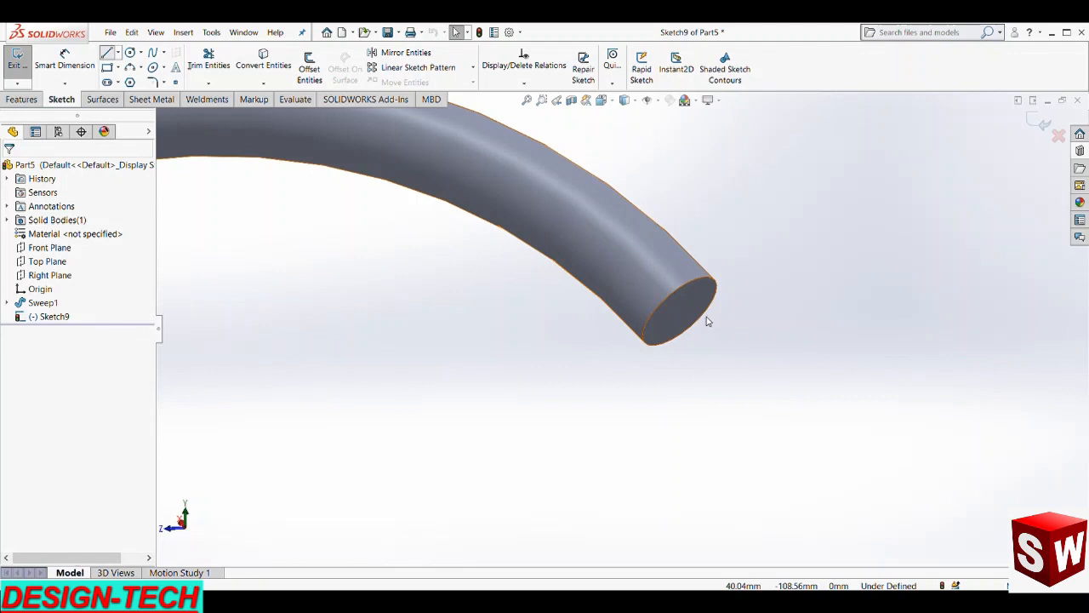
key(Escape)
- Convert the circular edge of the hook's end face into a sketch circle
middle_drag(581, 397, 561, 350)
click(568, 361)
click(266, 66)
scroll(623, 331, up, 2)
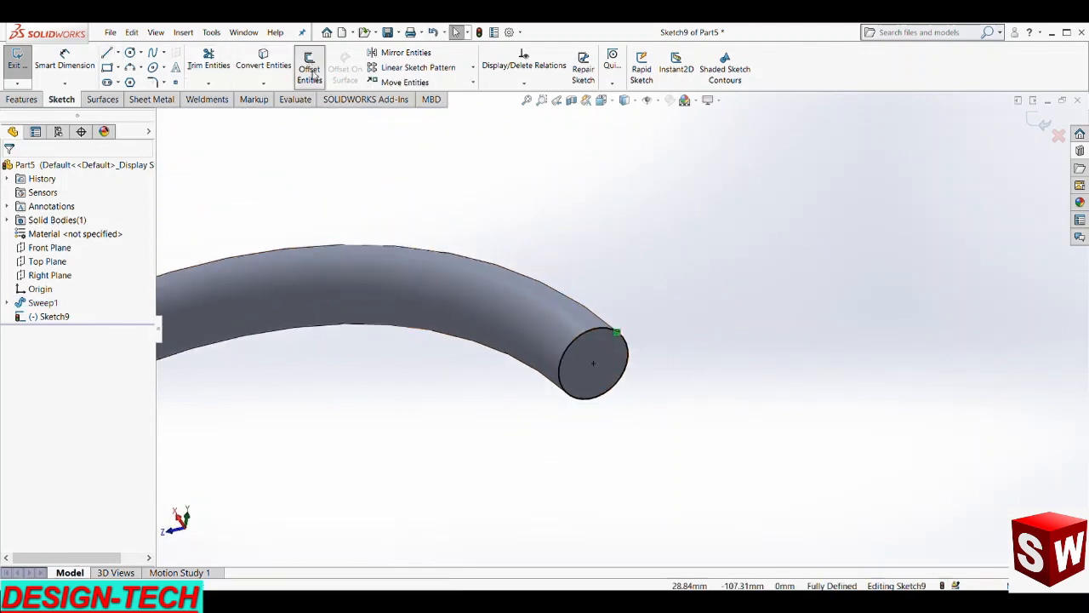
- Offset the converted circle outward by 6 mm and make the inner circle construction geometry
click(309, 68)
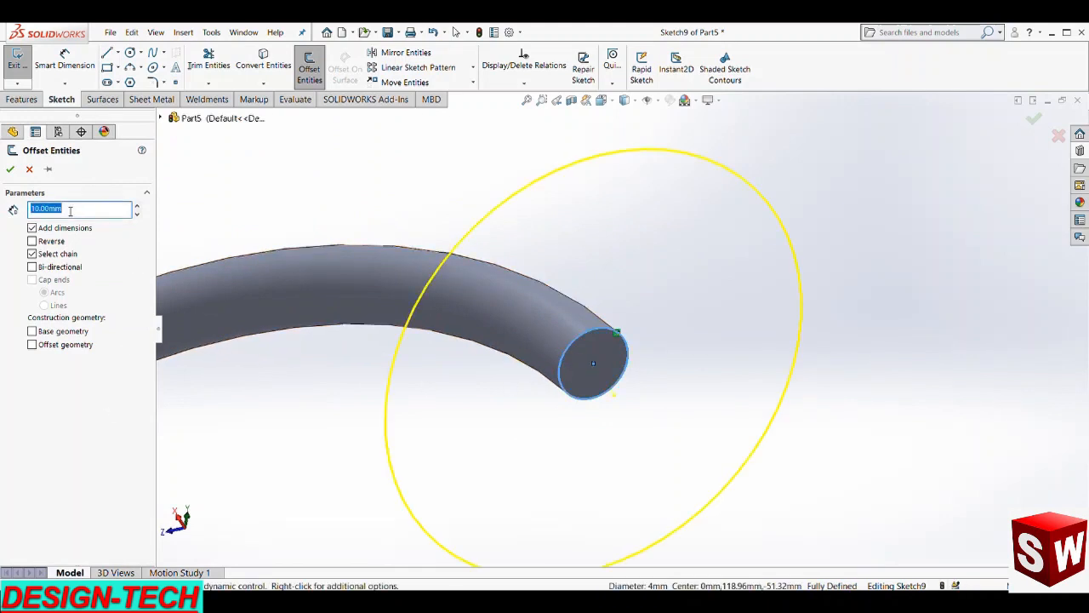
text(6)
key(Return)
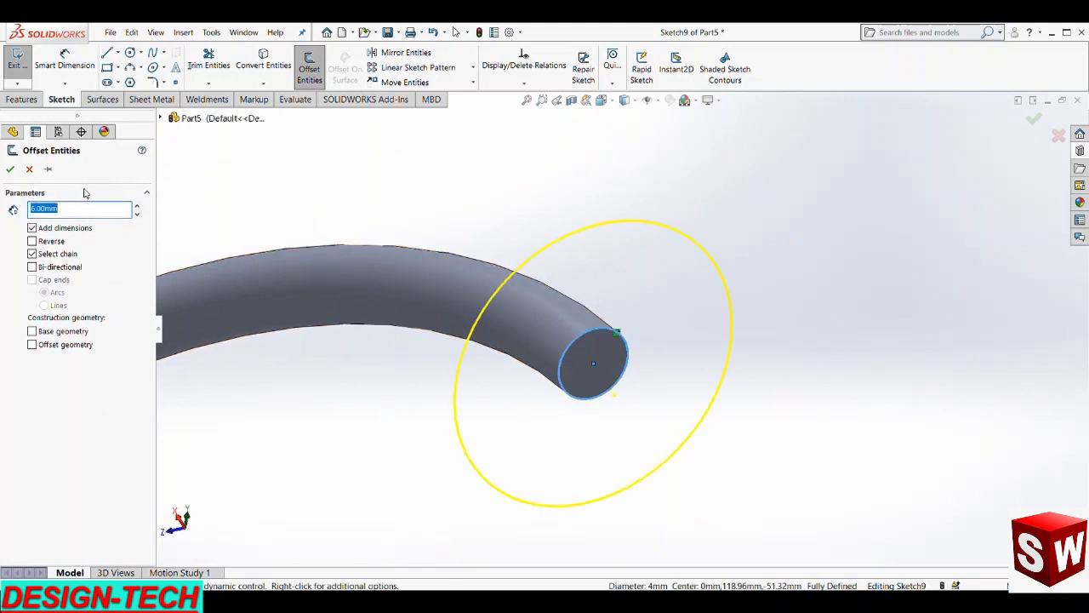
click(11, 170)
middle_drag(519, 360, 554, 360)
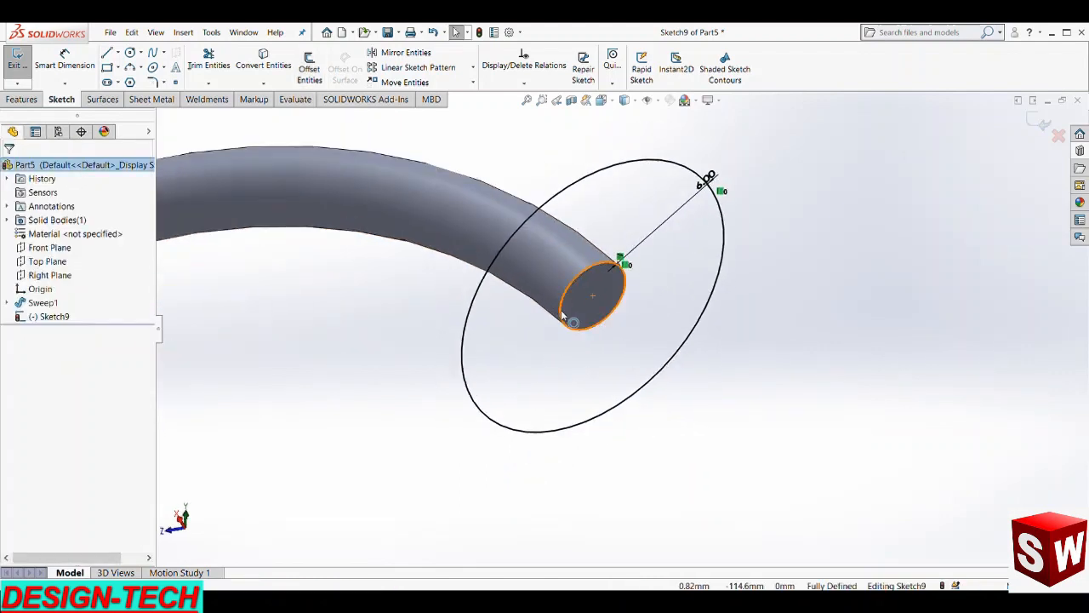
click(562, 316)
click(502, 355)
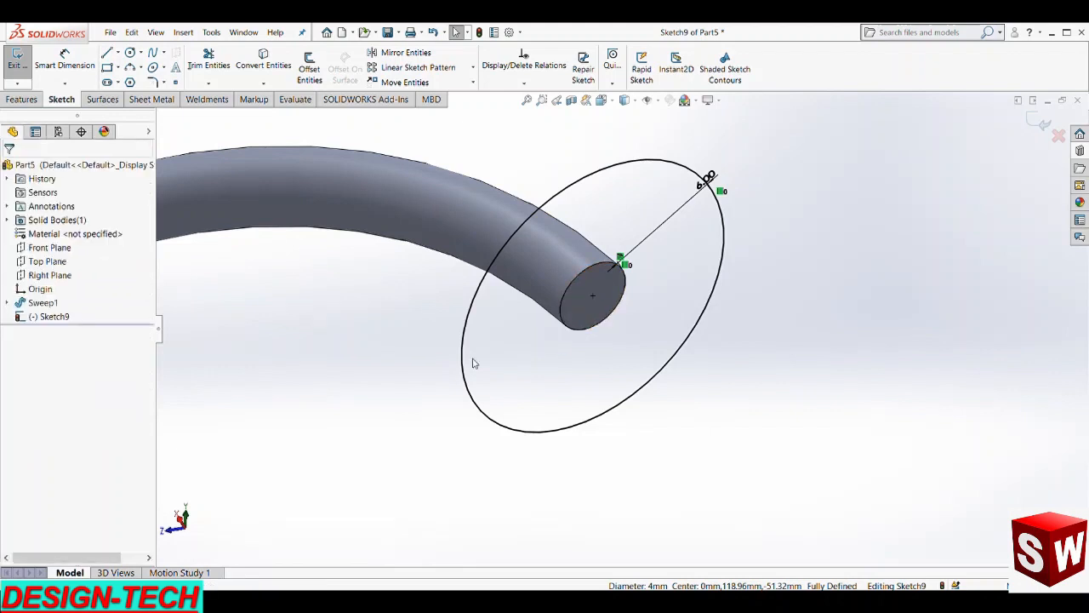
- Extrude the offset circle 10 mm away from the hook's end with a 24-degree inward draft
click(27, 100)
click(24, 68)
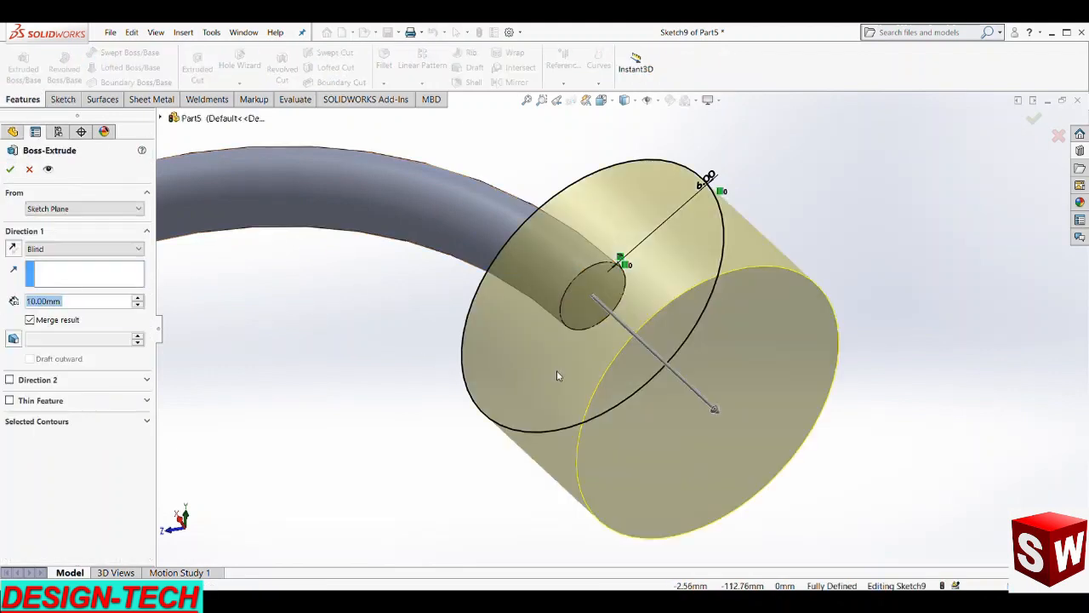
scroll(556, 374, up, 4)
middle_drag(255, 357, 295, 373)
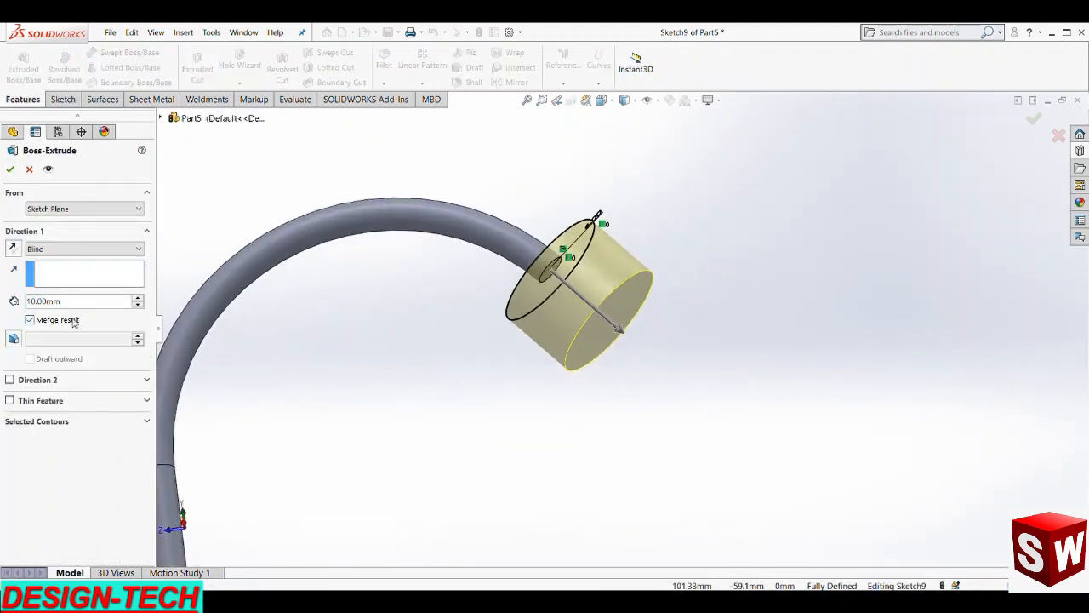
click(14, 339)
drag(137, 339, 137, 338)
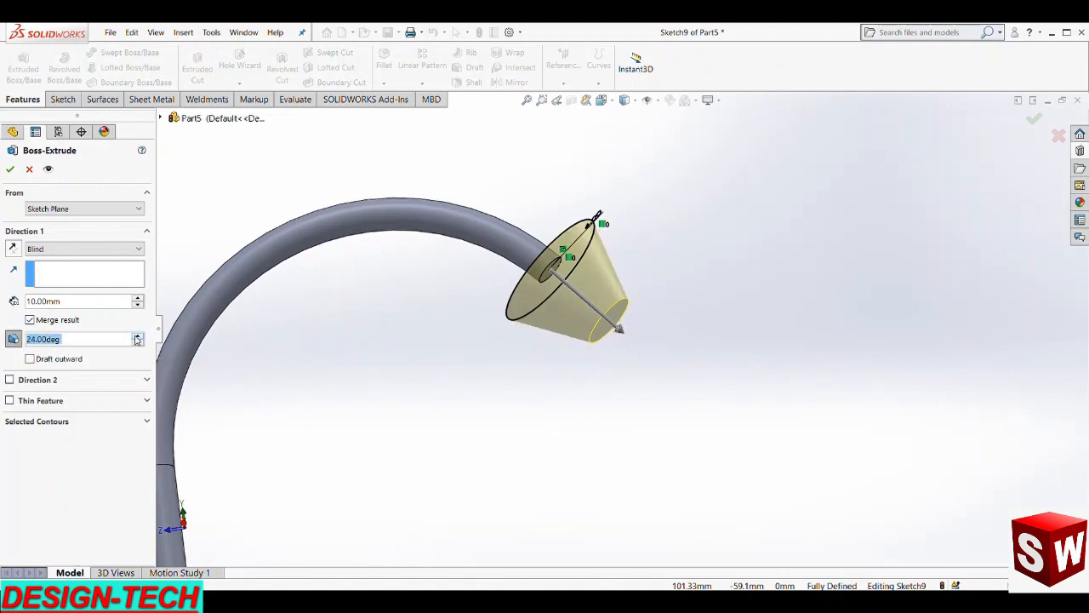
click(10, 170)
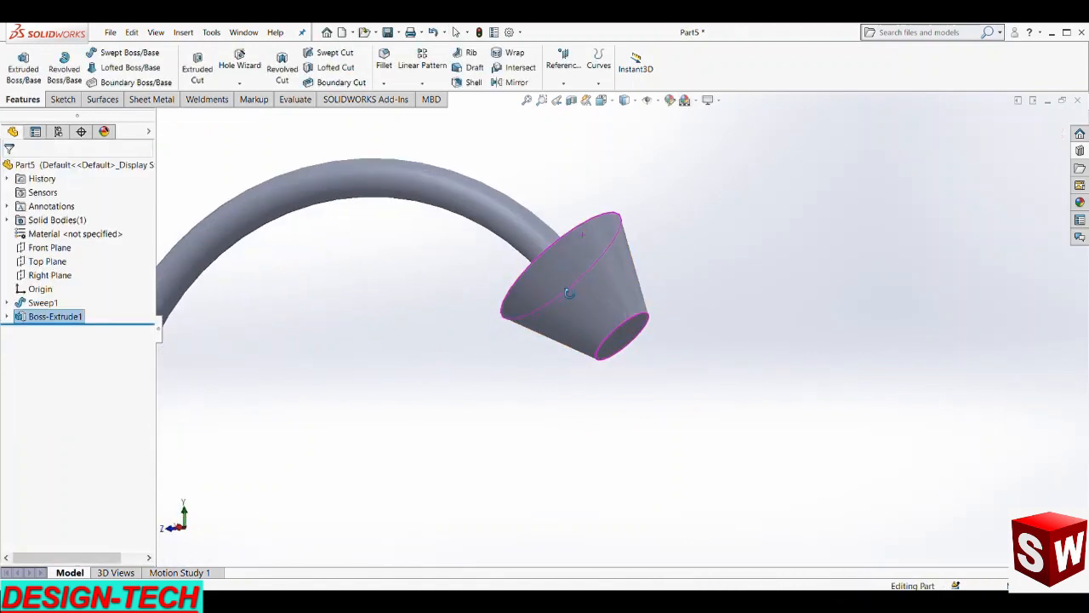
- Reduce the offset dimension of the cone's base circle so that the base is 12 mm in diameter
middle_drag(609, 216, 553, 204)
double_click(615, 213)
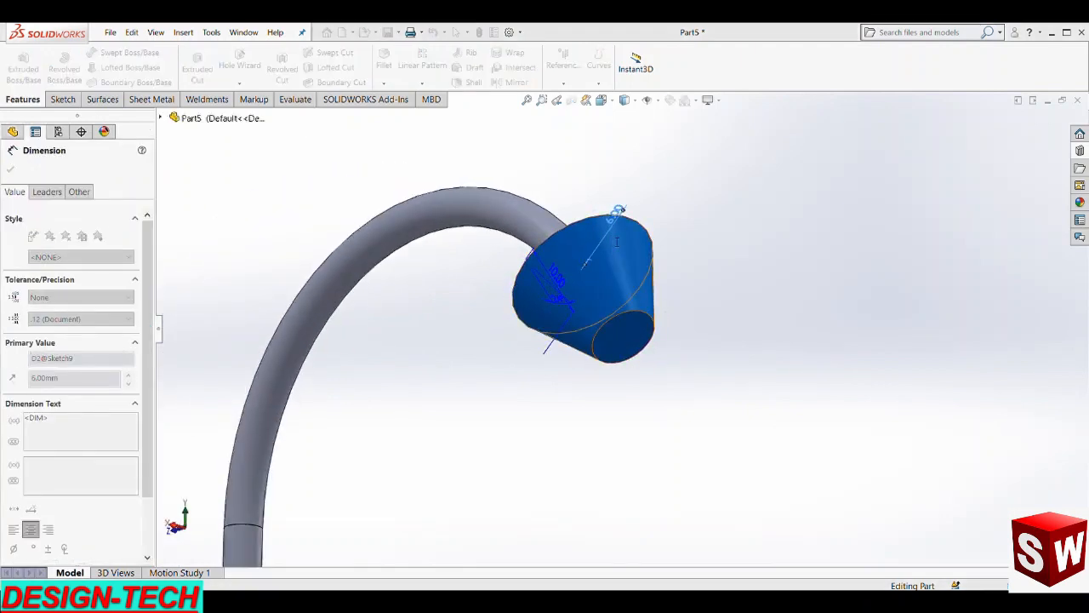
click(690, 223)
middle_drag(595, 248, 603, 338)
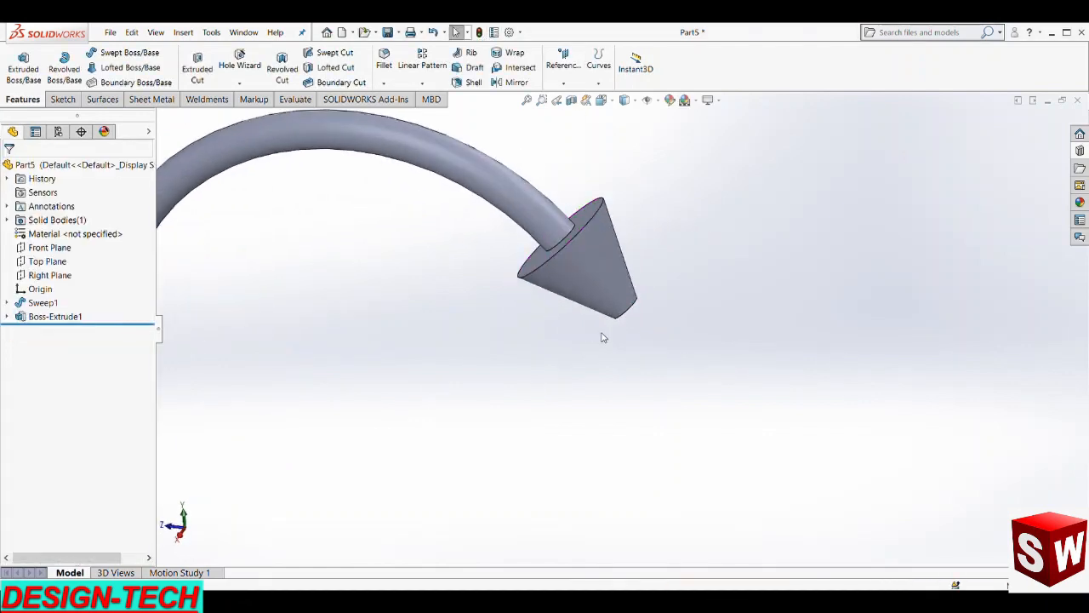
scroll(603, 334, up, 5)
click(520, 255)
scroll(564, 320, up, 4)
click(450, 343)
scroll(606, 383, down, 1)
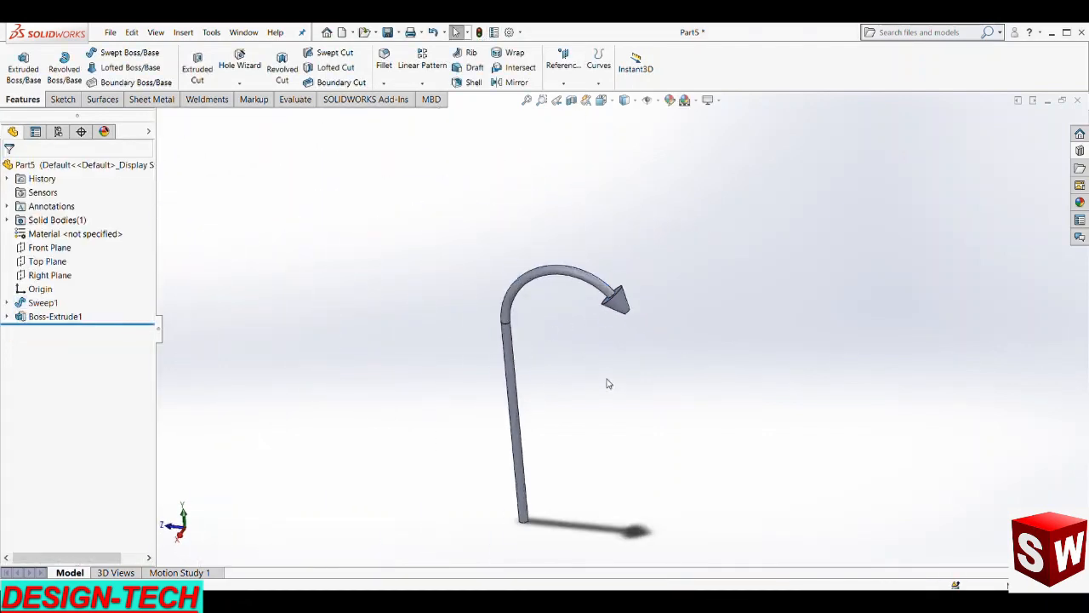
click(39, 301)
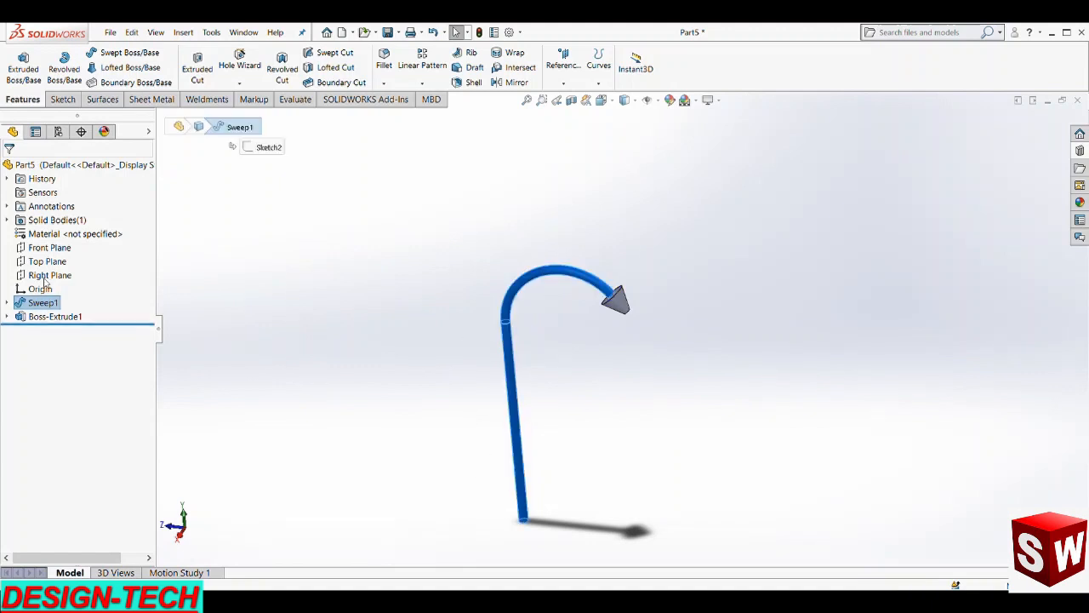
click(73, 289)
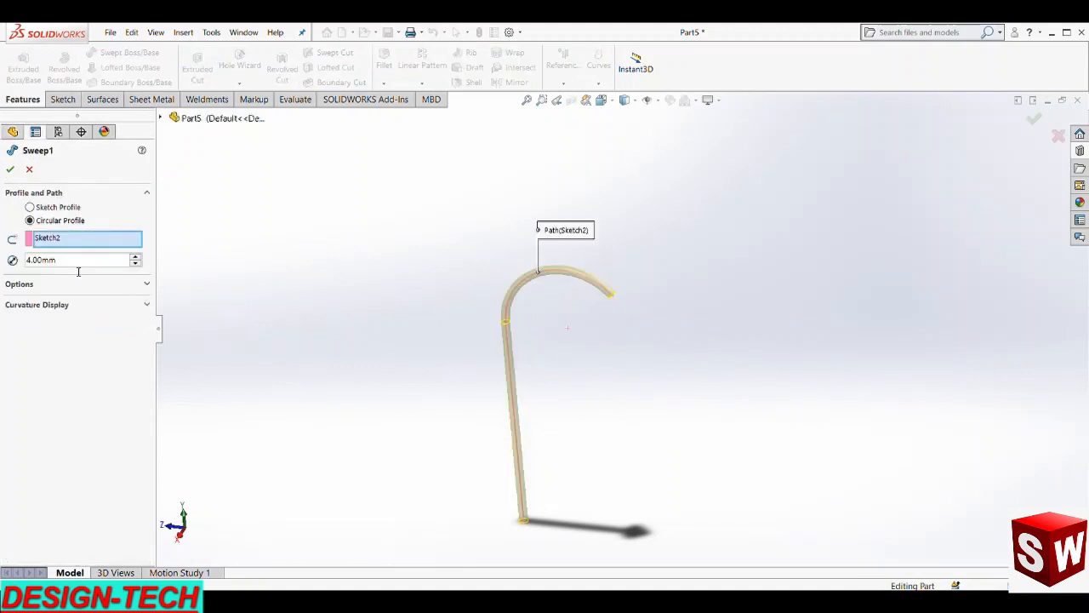
key(Escape)
- Edit the cone's extrusion to a depth of 6 mm and a draft angle of 27 degrees
scroll(579, 288, down, 5)
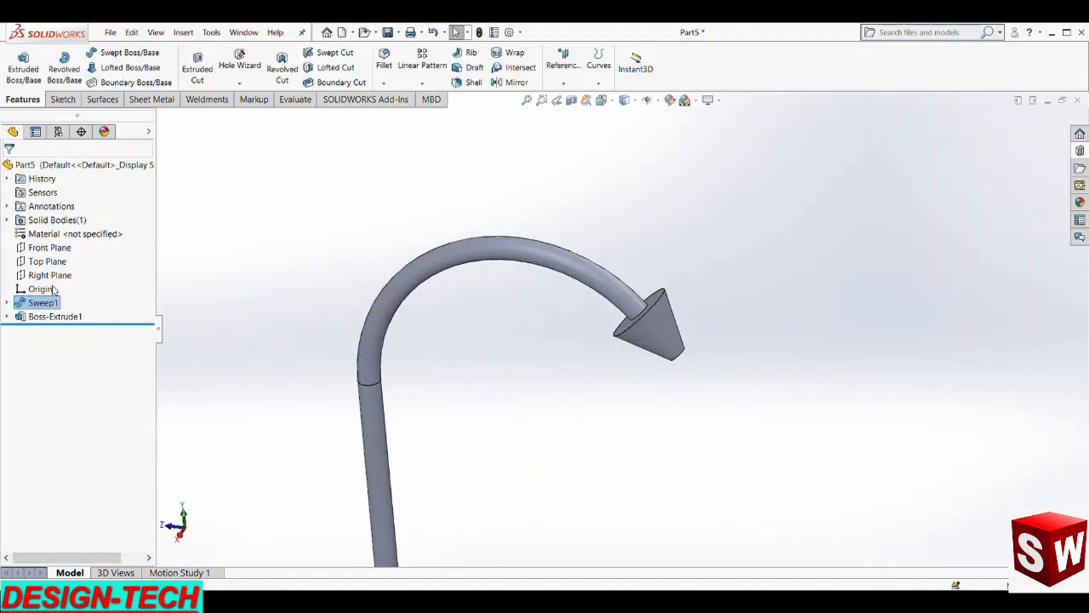
click(6, 316)
click(43, 316)
click(51, 292)
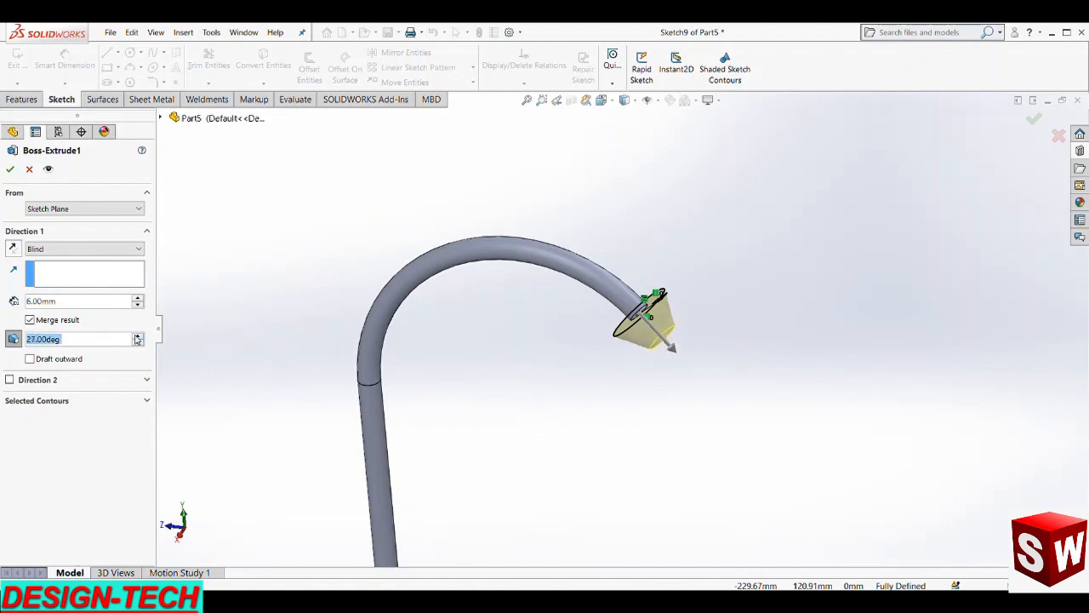
key(Return)
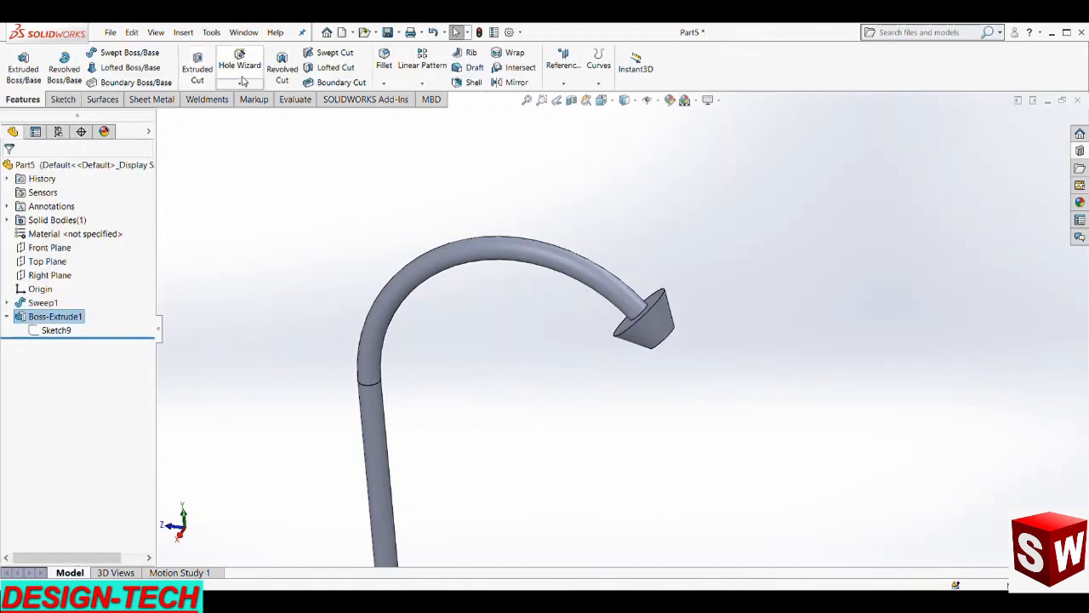
- Fillet the wide rim of the cone with a 1 mm radius
scroll(644, 324, down, 2)
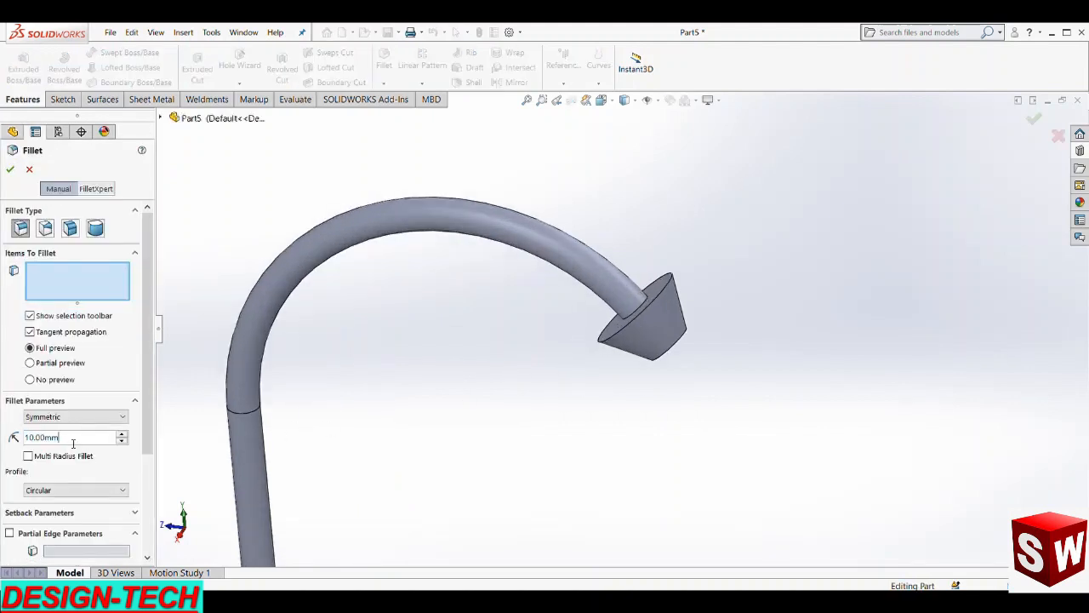
click(642, 338)
middle_drag(642, 339, 555, 446)
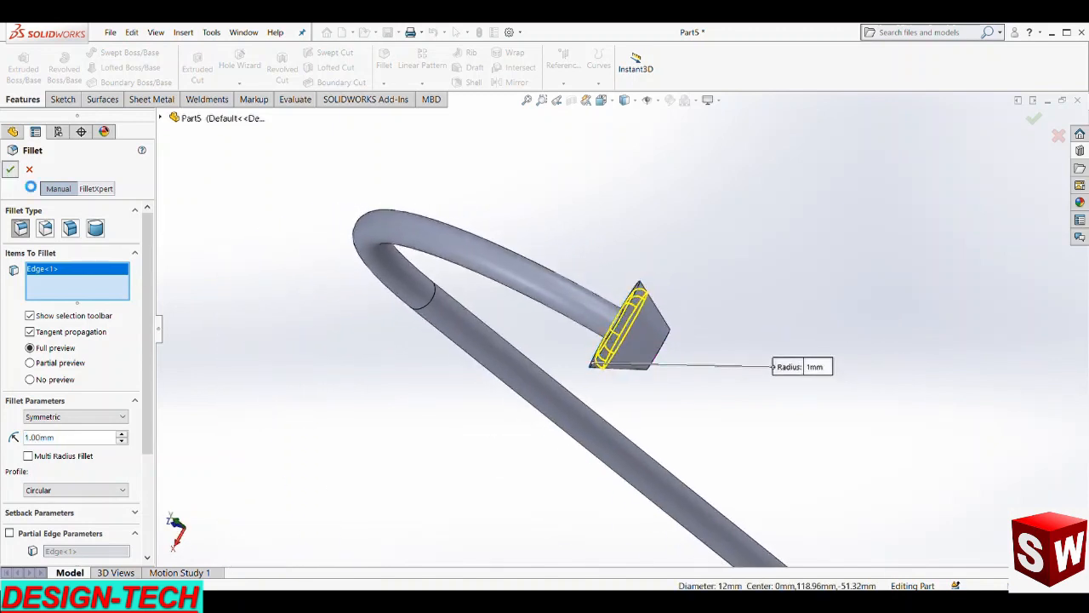
- Edit the cone's fillet to include the edge of the narrow end as well
middle_drag(628, 373, 644, 255)
scroll(644, 376, down, 3)
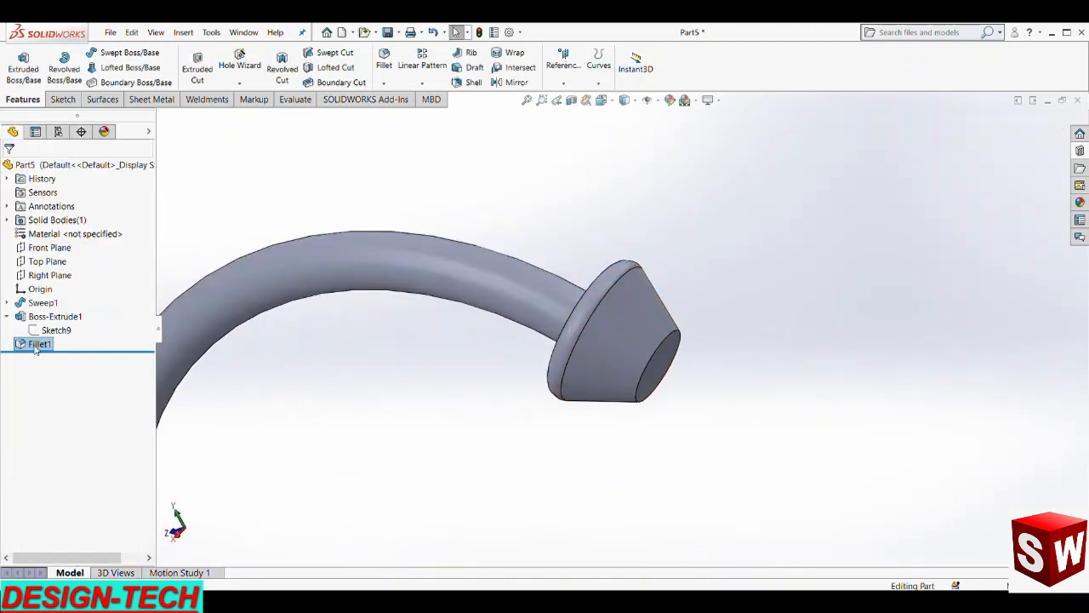
click(43, 305)
click(28, 343)
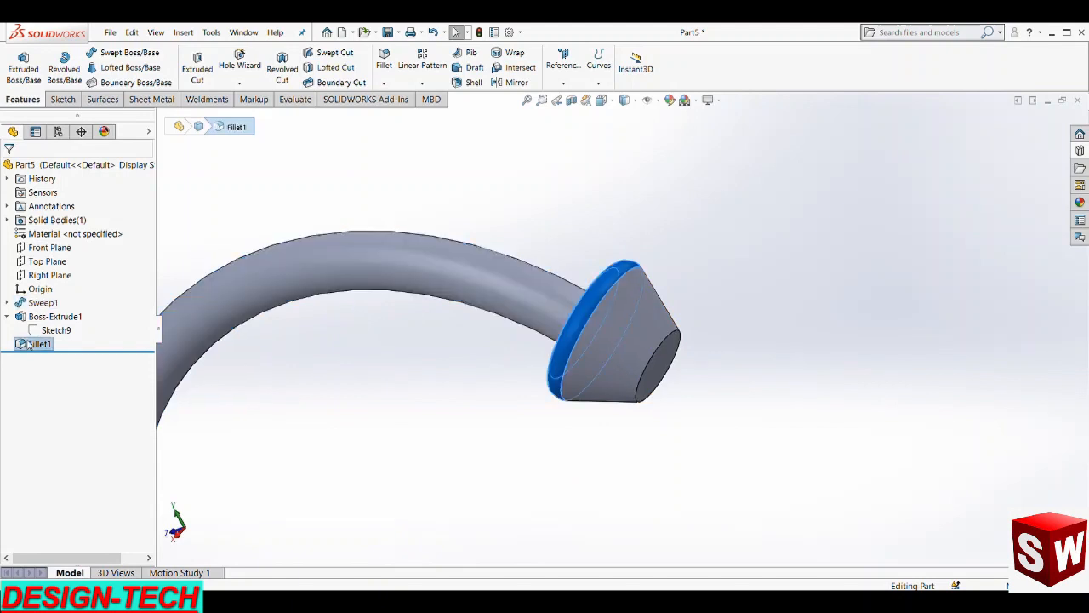
click(642, 377)
click(10, 169)
scroll(688, 490, up, 5)
middle_drag(673, 481, 689, 443)
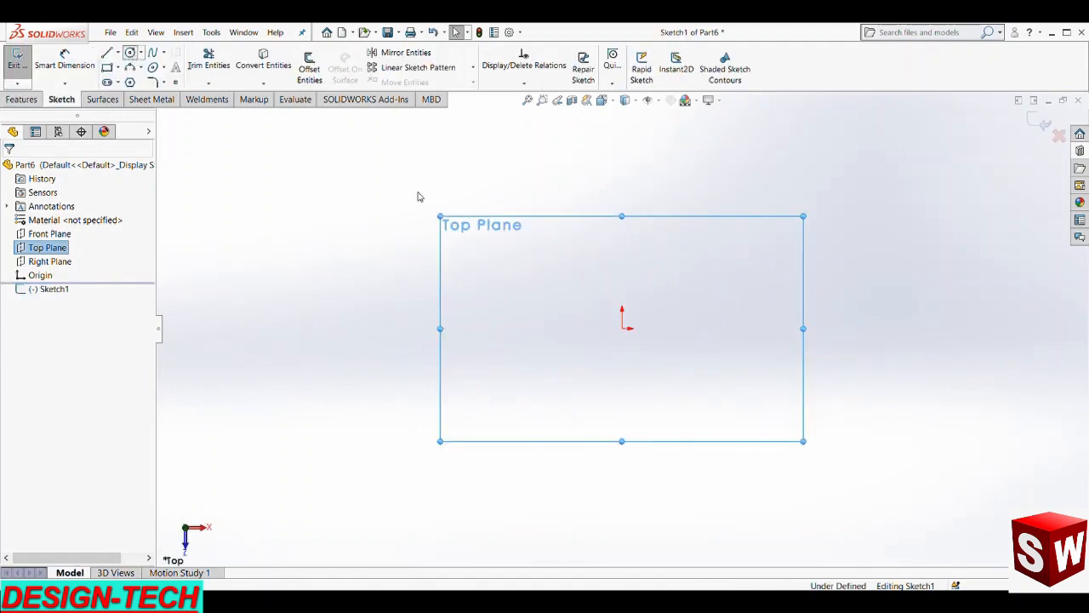
- Sketch a circle about 1.81 in in diameter centred on the origin of the Top Plane, and dimension its diameter
click(622, 328)
click(639, 285)
click(74, 64)
click(607, 274)
click(609, 241)
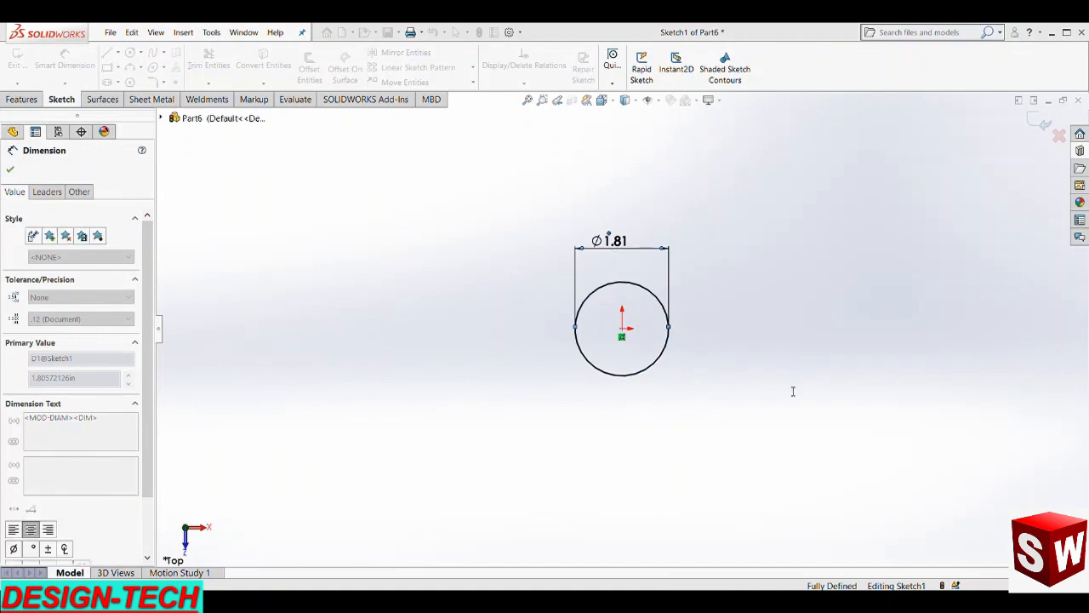
key(Escape)
key(ctrl+q)
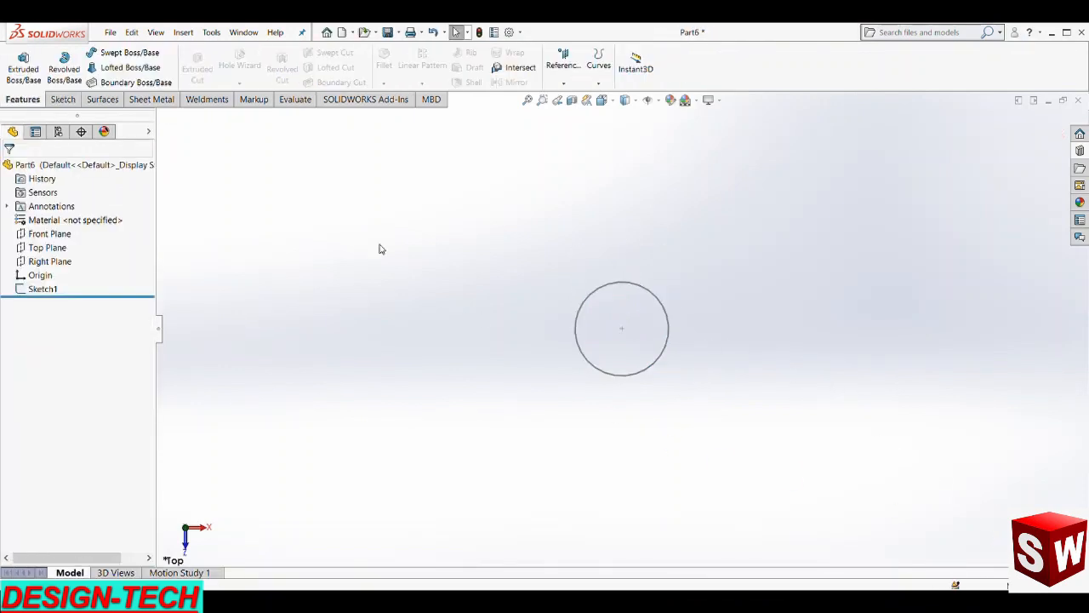
- Edit the Top Plane circle sketch to add a smaller concentric circle centred on the origin, with a 4 mm diameter
click(57, 268)
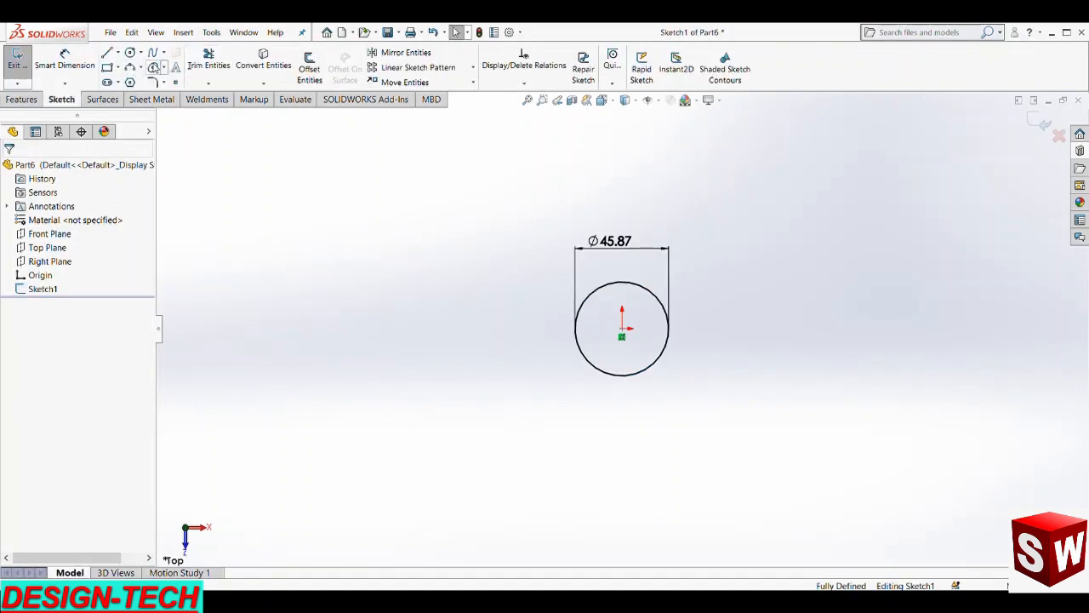
click(622, 329)
click(622, 308)
key(Escape)
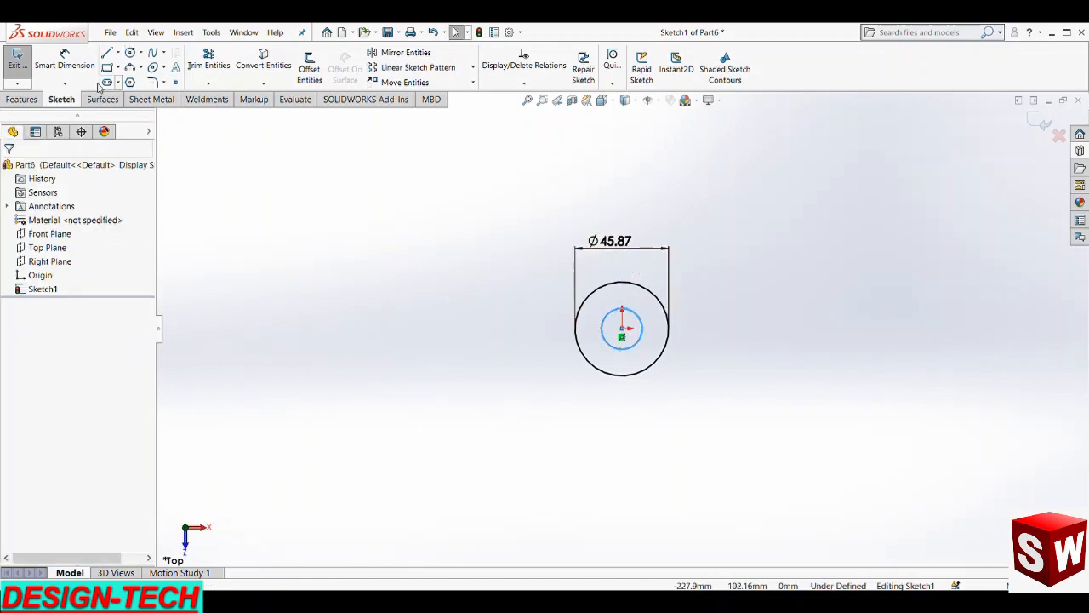
click(65, 65)
click(641, 321)
click(692, 359)
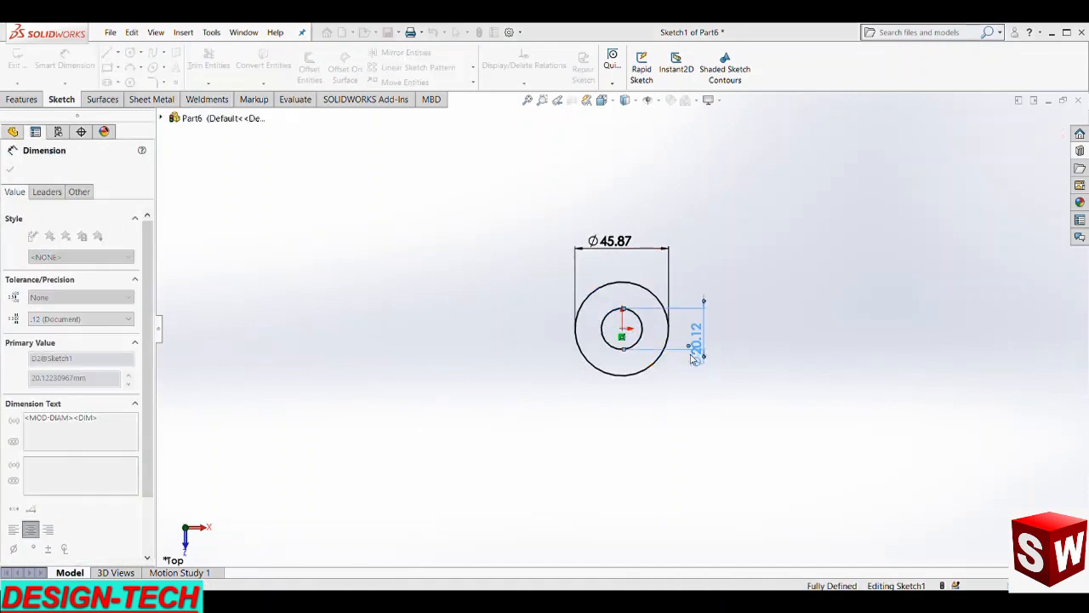
text(4)
key(Return)
- Set the outer circle's diameter to 5 mm and close the sketch
double_click(622, 248)
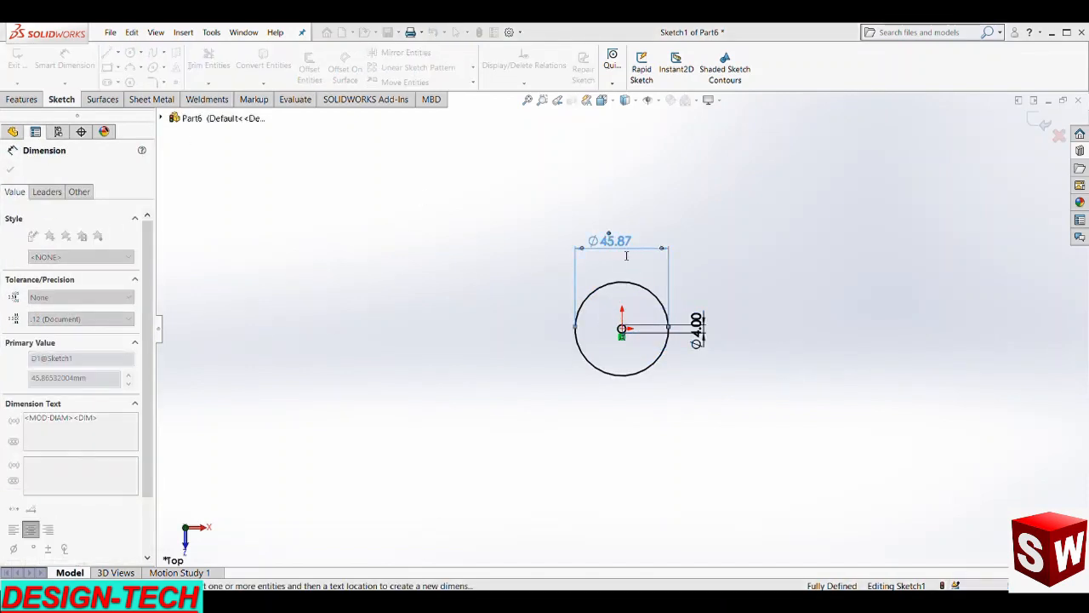
text(5)
key(Return)
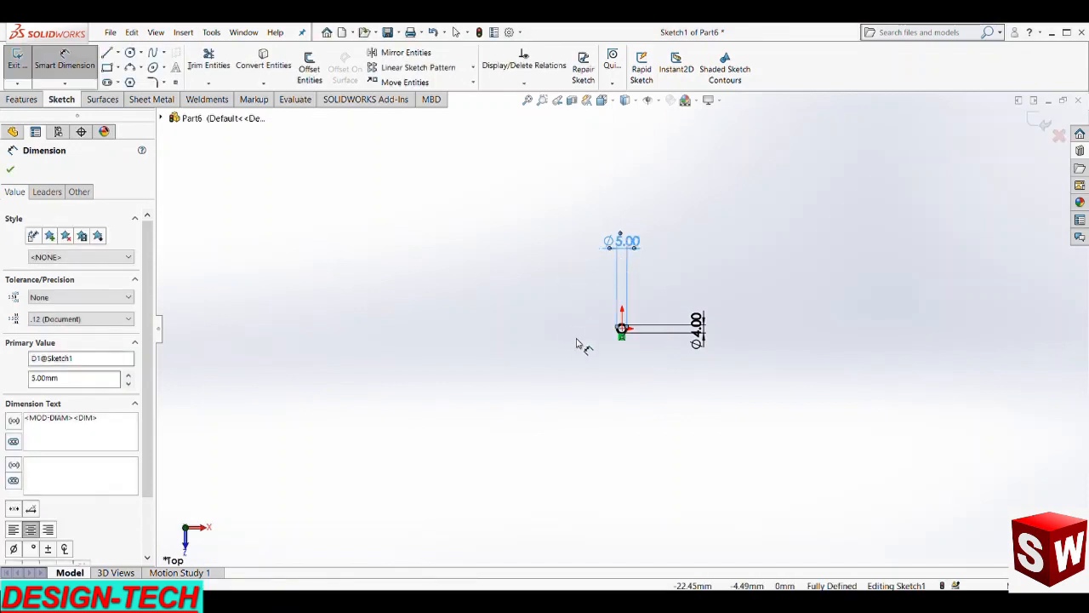
key(Escape)
scroll(638, 347, down, 10)
click(1042, 122)
- Start a new sketch on the Right Plane, viewed normal to the plane
click(50, 263)
click(62, 228)
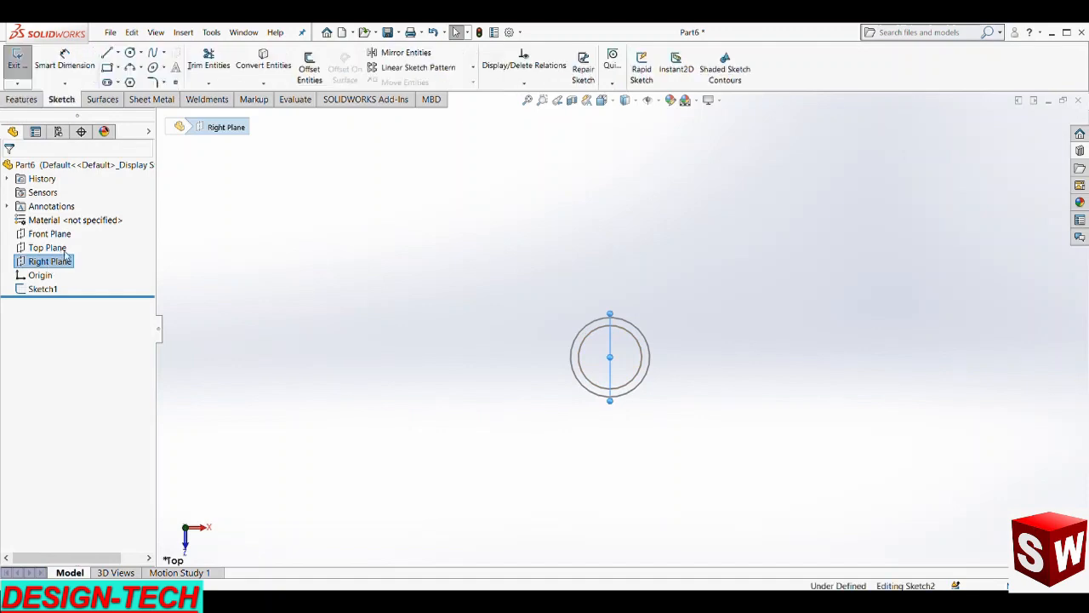
key(space)
key(Escape)
key(ctrl+8)
scroll(549, 389, up, 5)
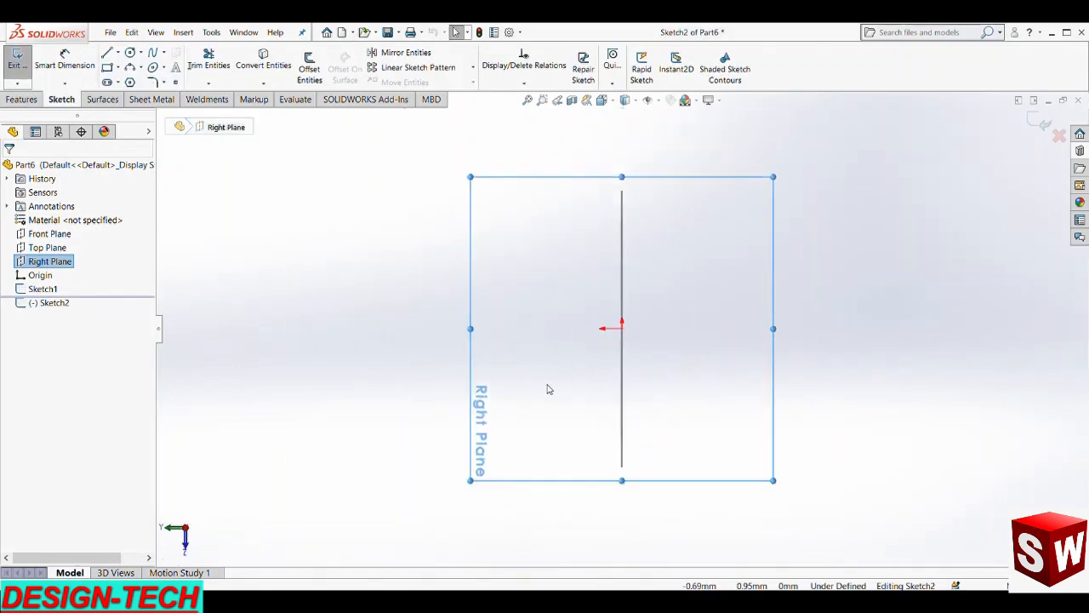
click(783, 321)
click(132, 65)
click(153, 53)
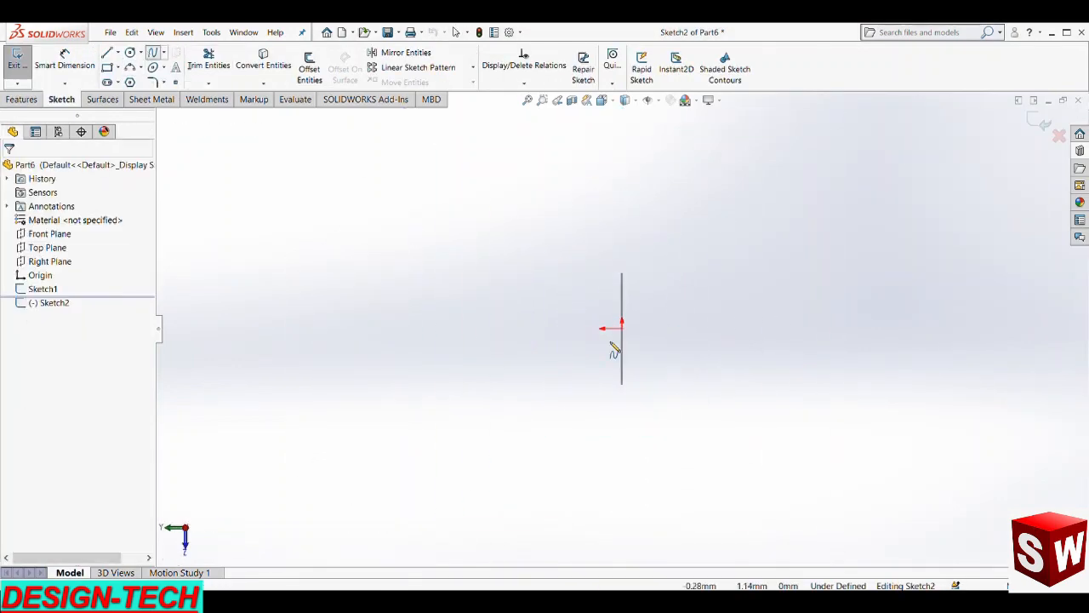
click(621, 321)
click(661, 325)
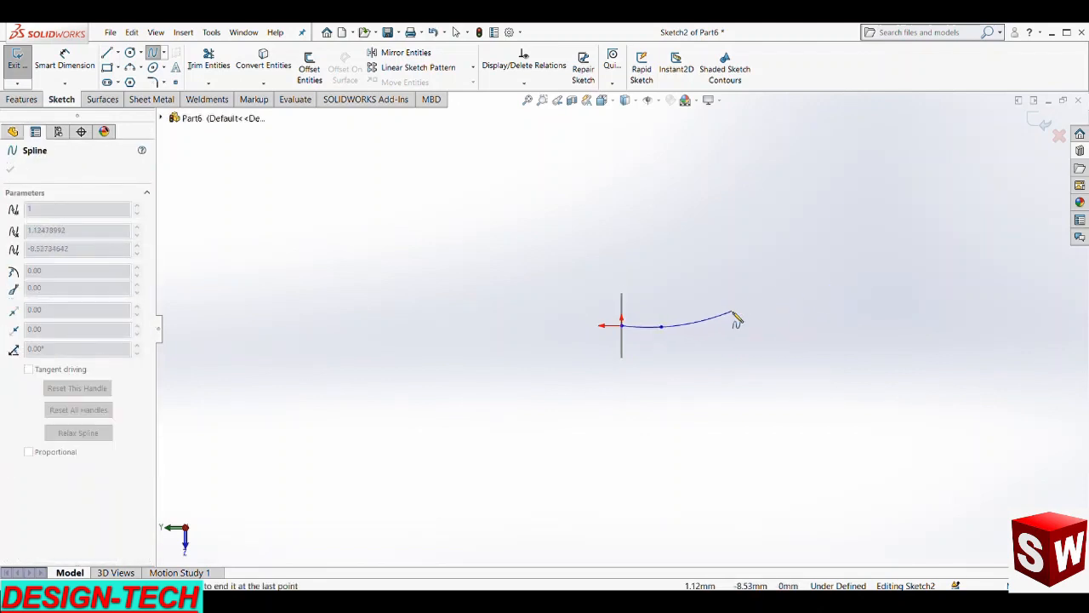
key(Escape)
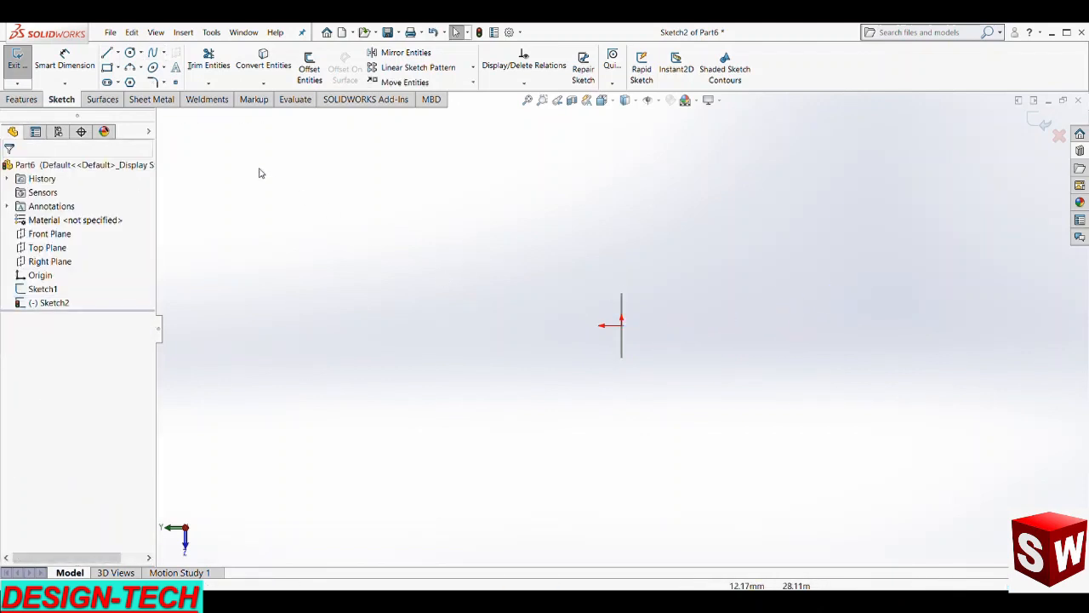
- Draw a straight line from the origin perpendicular to the circles' plane and dimension its length to 300 mm
click(107, 53)
click(622, 325)
click(855, 325)
click(64, 54)
click(807, 326)
click(798, 302)
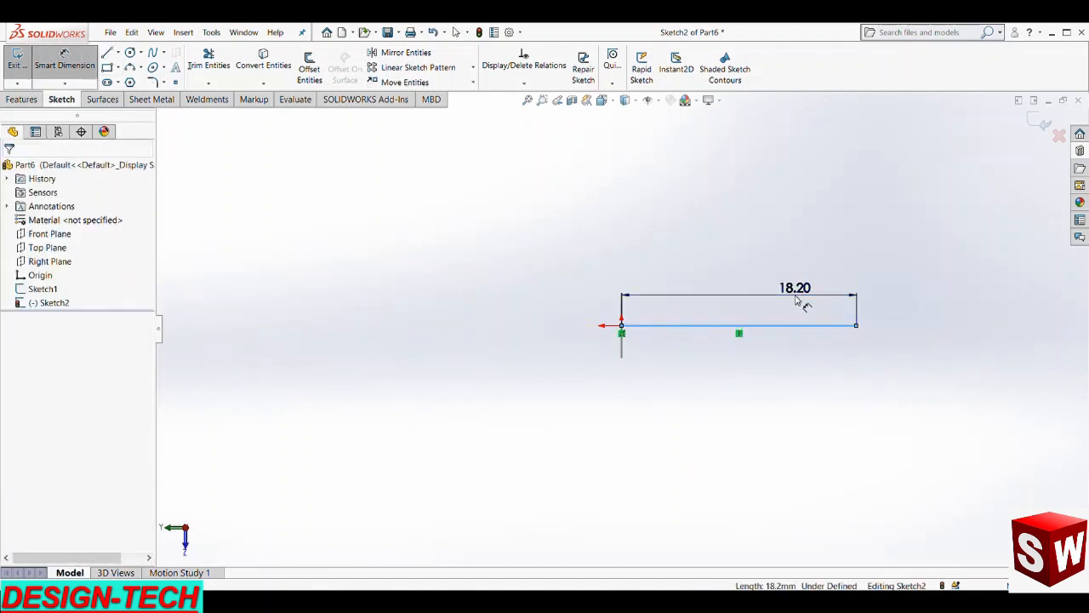
text(300)
key(Return)
click(544, 311)
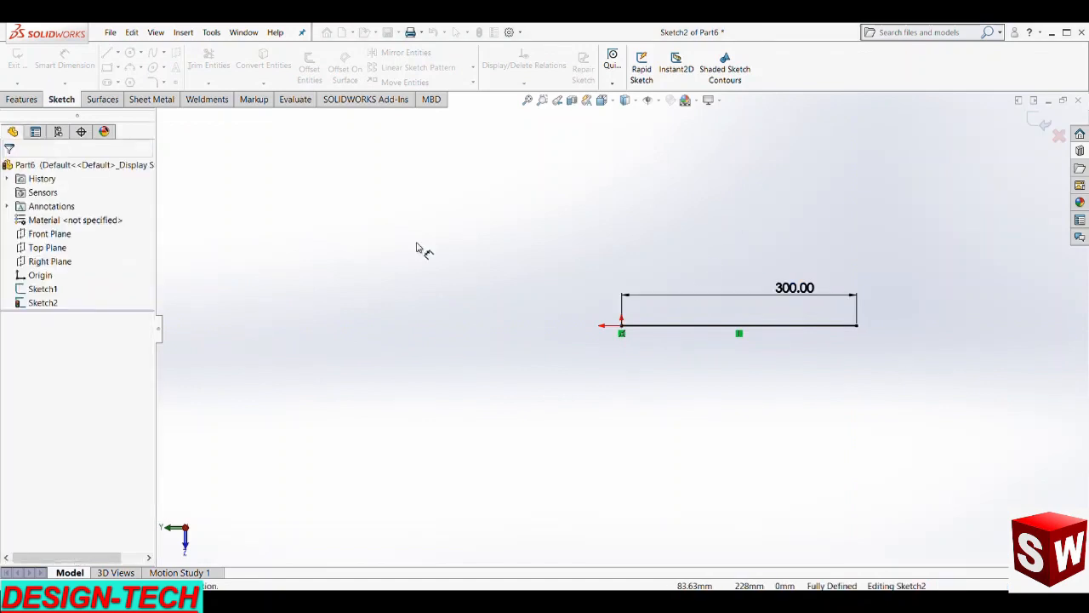
click(130, 68)
scroll(624, 323, down, 5)
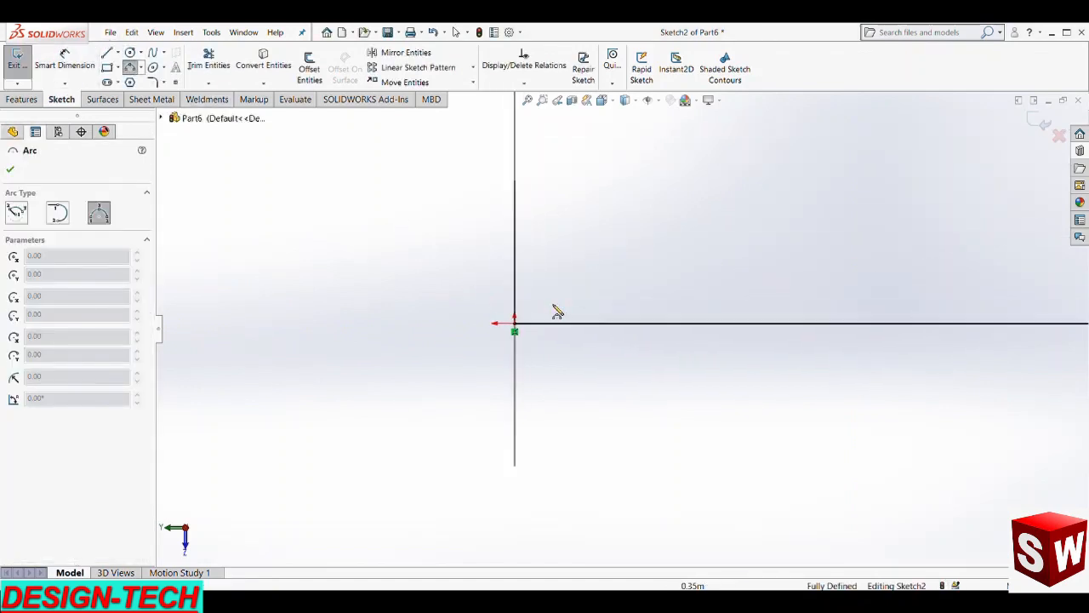
click(485, 325)
scroll(722, 293, up, 5)
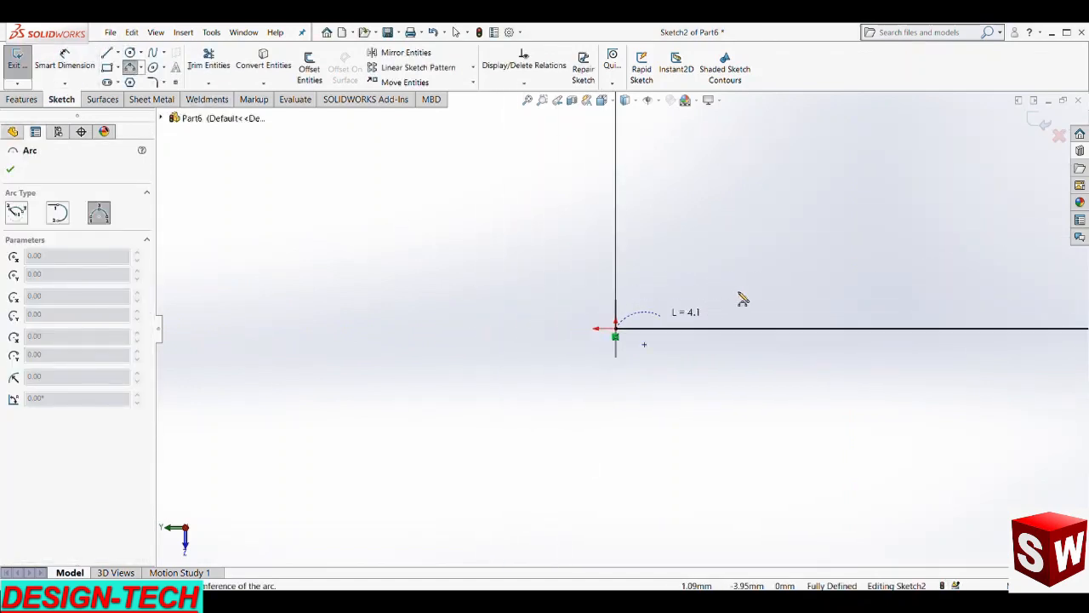
scroll(626, 326, up, 2)
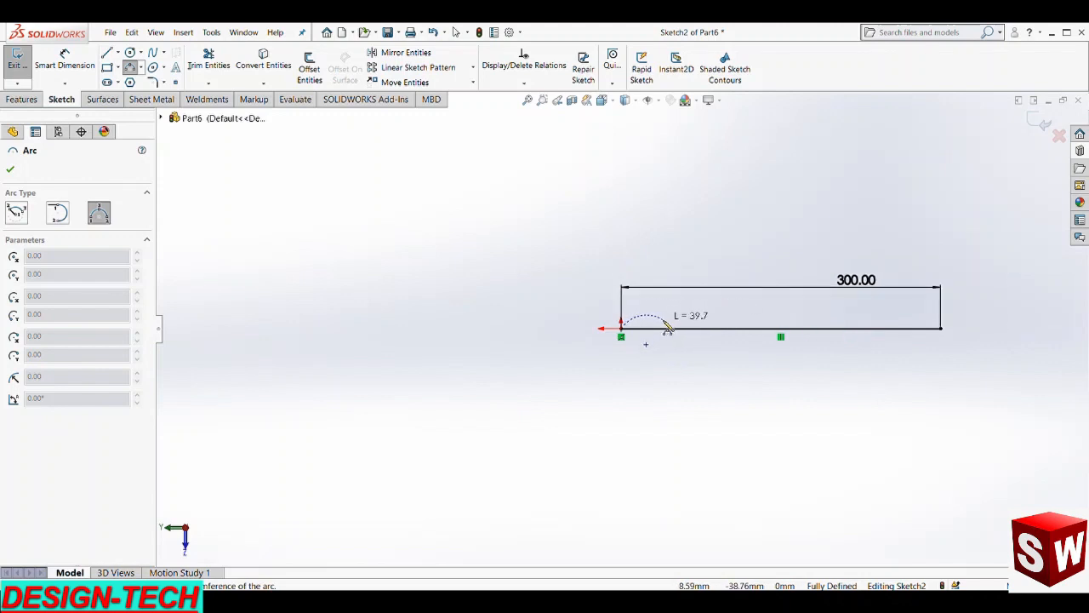
key(Escape)
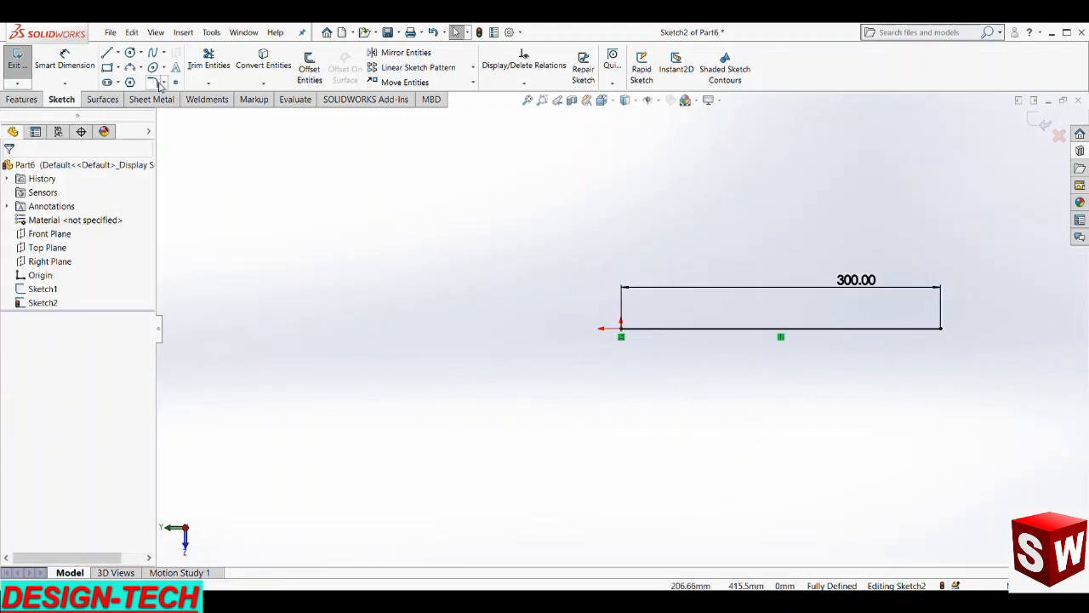
- Draw a wavy spline from the origin that weaves back and forth across the 300 mm line and finishes near its far end
click(153, 53)
scroll(564, 322, down, 5)
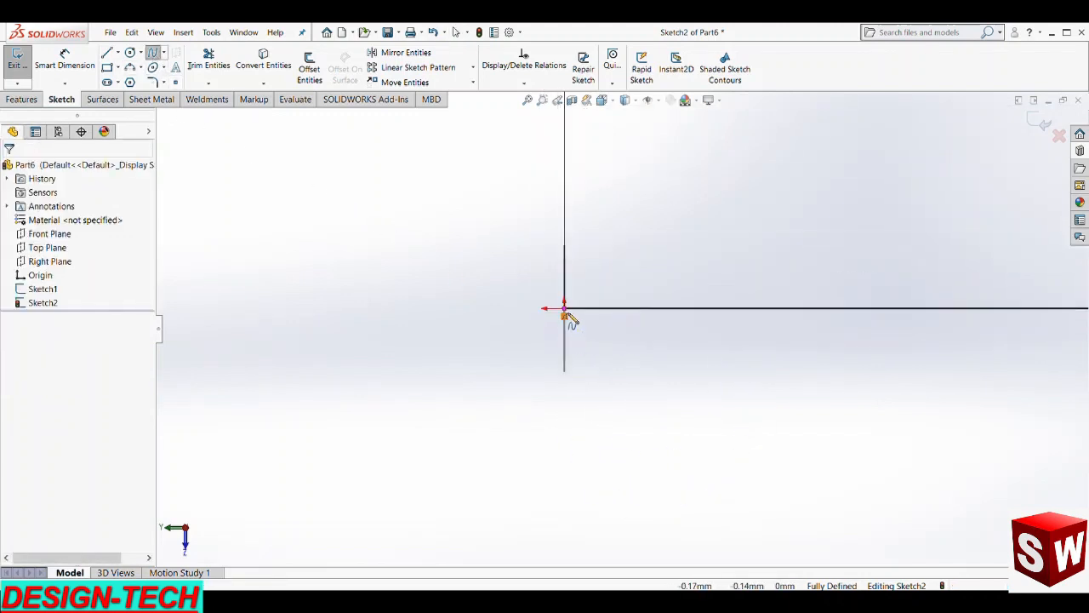
scroll(698, 289, up, 6)
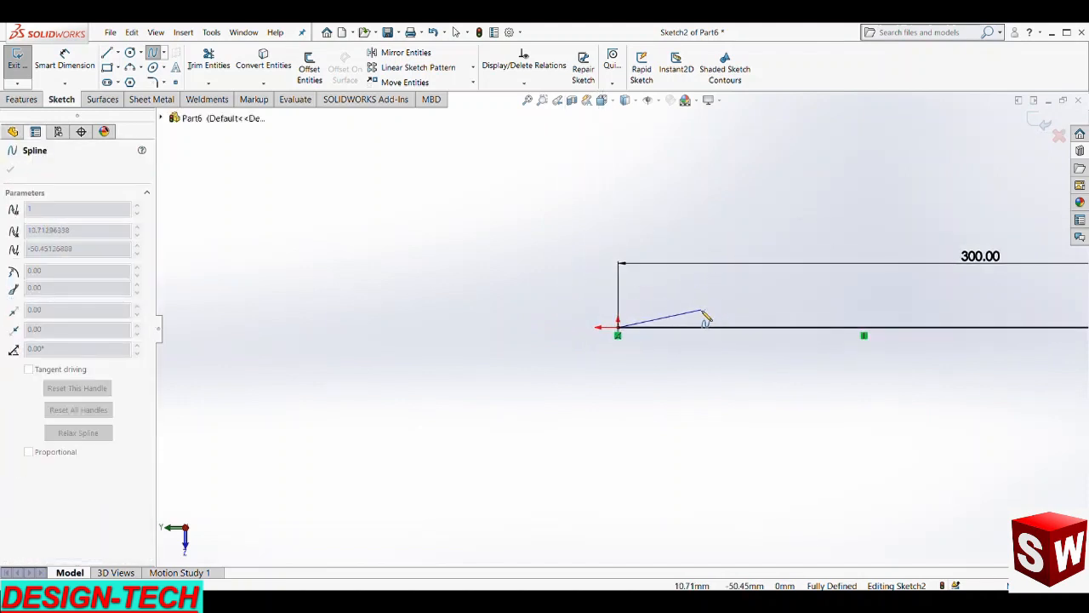
click(805, 341)
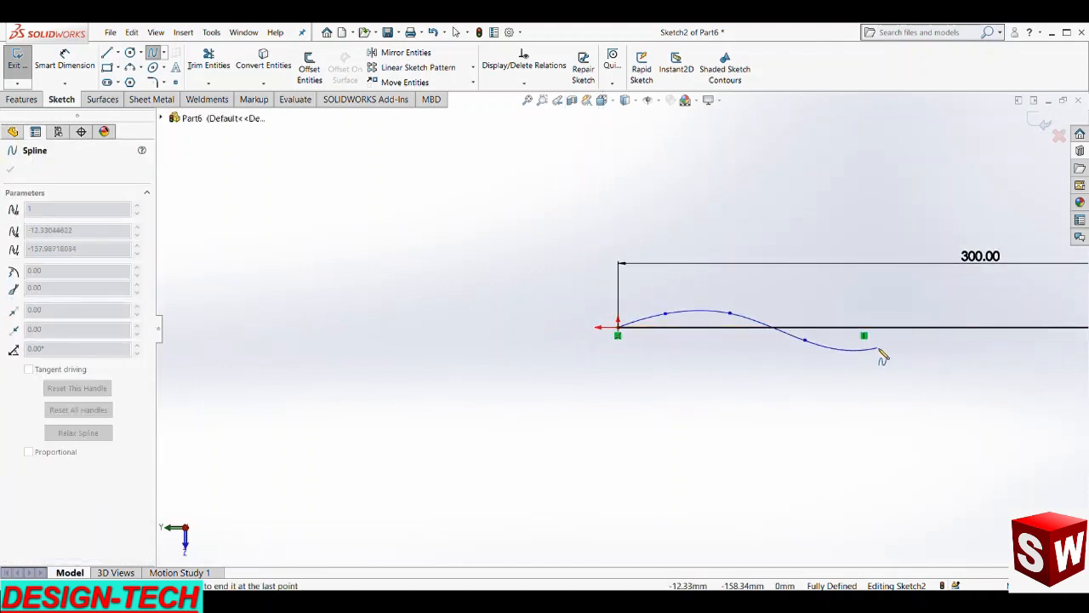
click(893, 314)
scroll(893, 314, up, 4)
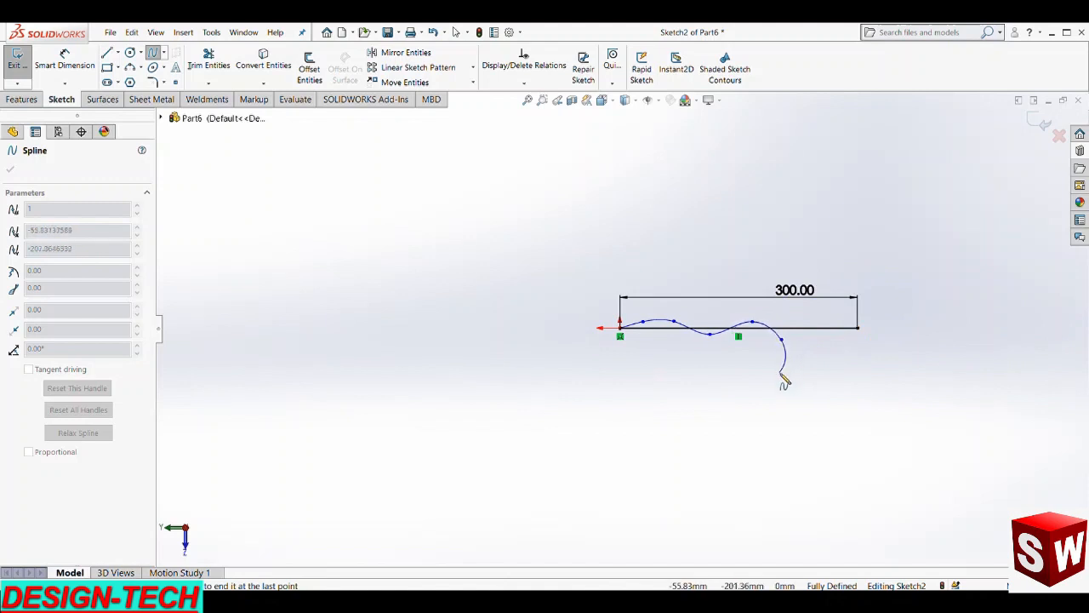
click(812, 367)
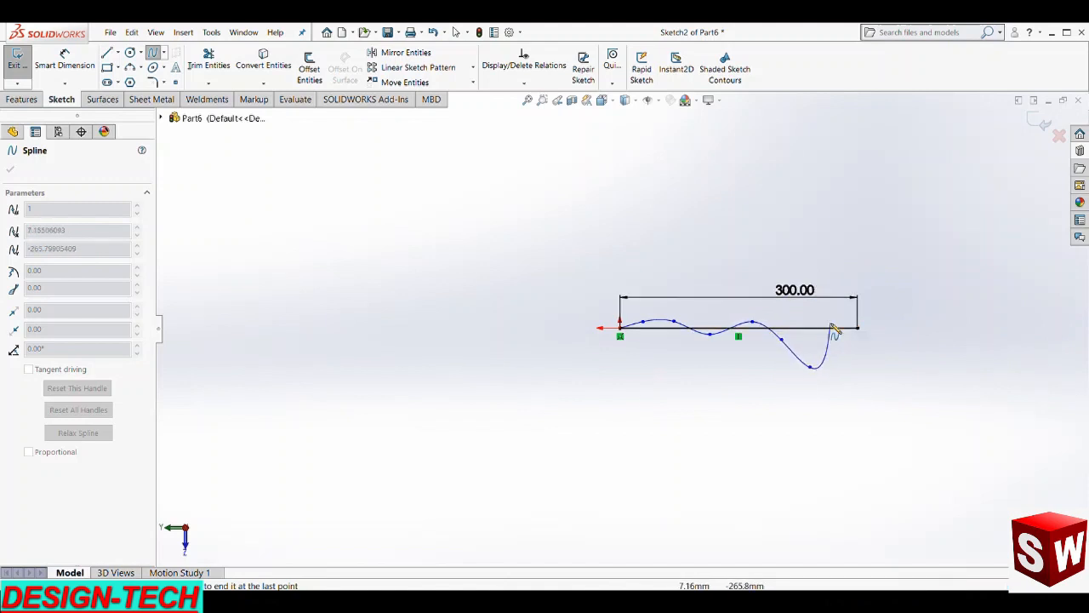
click(841, 318)
click(858, 315)
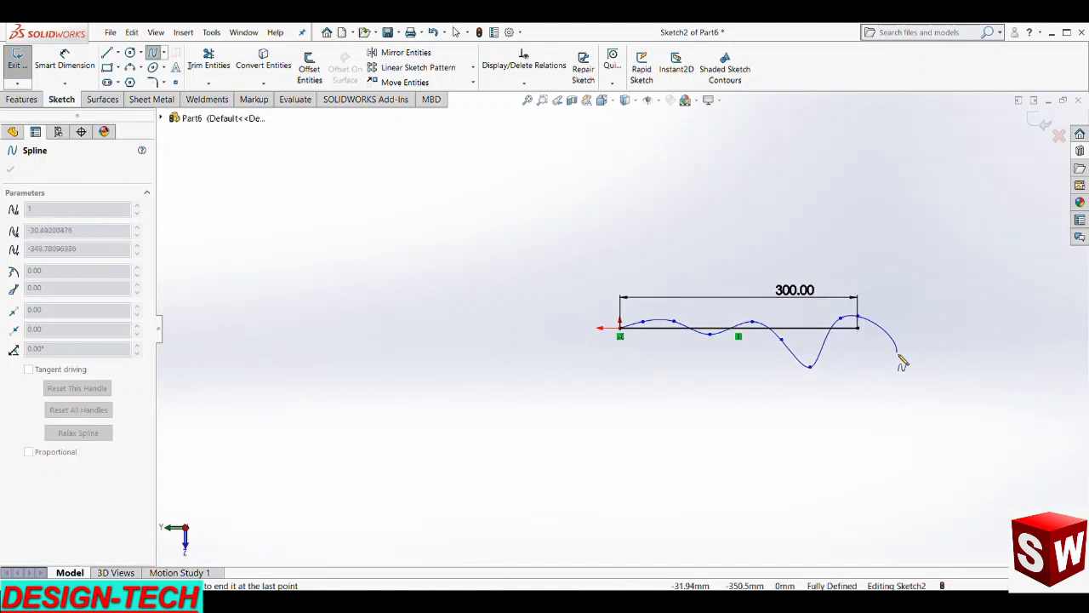
key(Escape)
key(Escape)
scroll(714, 326, down, 4)
mouse_move(706, 329)
middle_down()
mouse_move(724, 223)
mouse_move(758, 175)
middle_up()
scroll(913, 446, down, 1)
mouse_move(914, 447)
middle_down()
mouse_move(931, 360)
mouse_move(780, 423)
middle_up()
scroll(780, 422, up, 2)
click(40, 97)
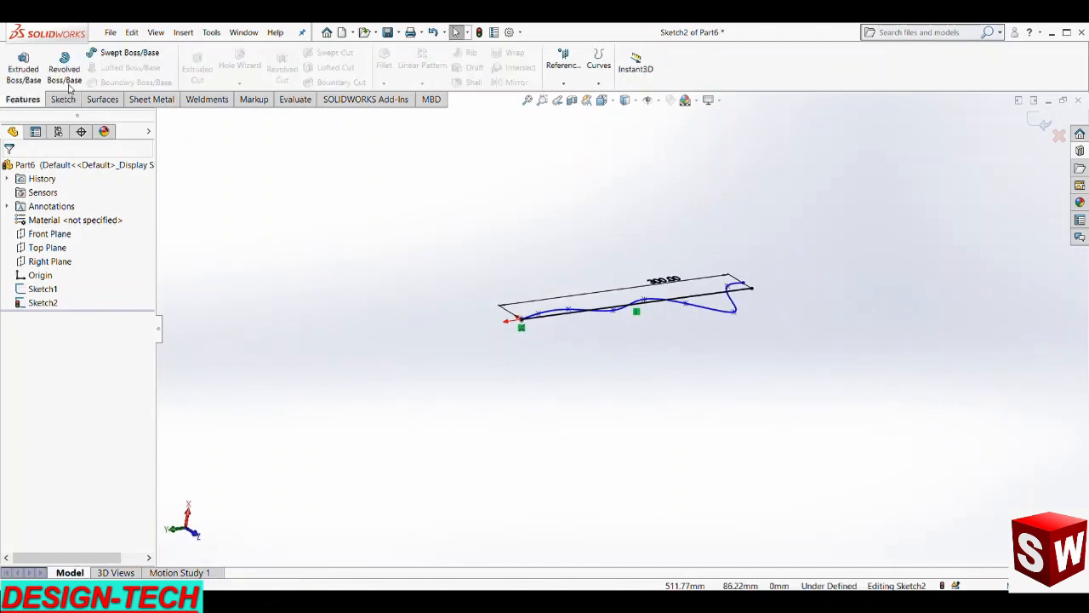
click(112, 56)
key(Escape)
scroll(564, 328, up, 4)
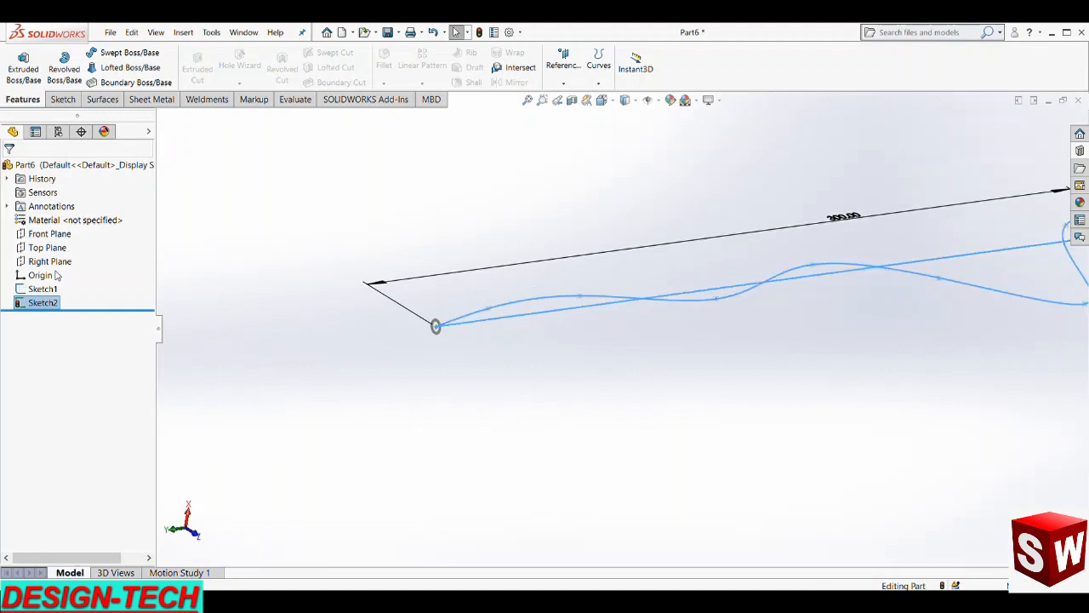
- Edit the path sketch to convert the straight 300 mm line to construction geometry, and exit the sketch
click(57, 276)
click(569, 312)
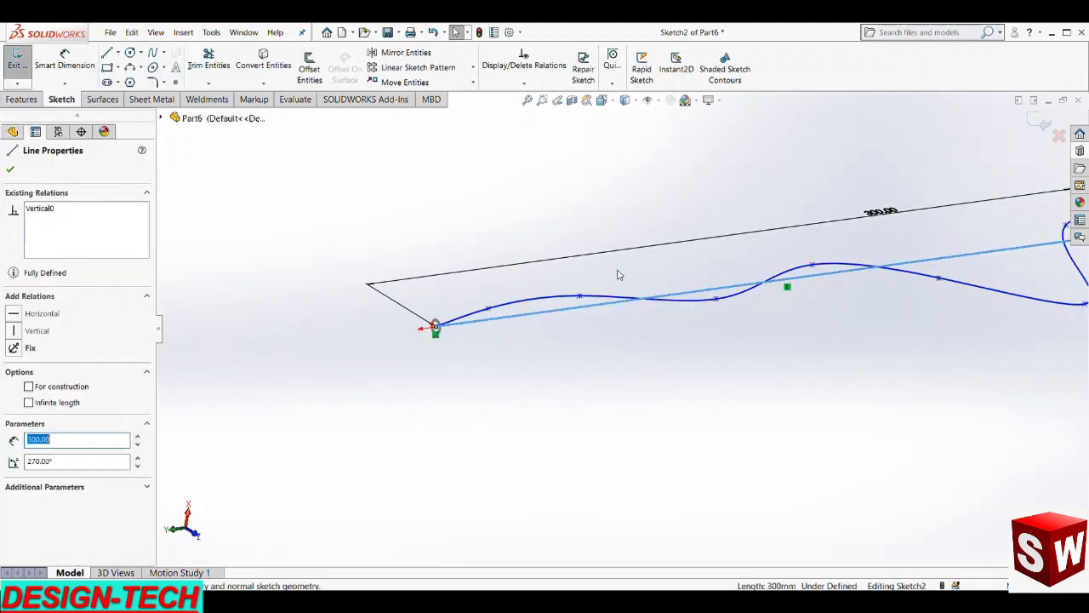
click(618, 274)
click(17, 59)
- Sweep the two-circle ring profile along the wavy spline path to create the hollow tube
click(112, 56)
scroll(457, 328, up, 5)
click(559, 302)
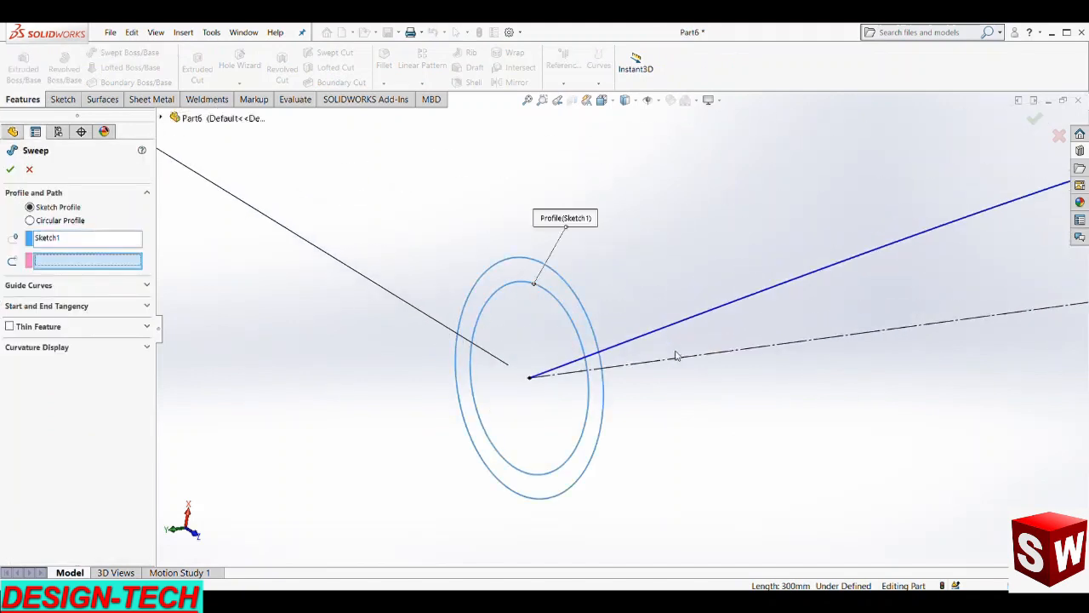
click(676, 333)
scroll(724, 376, down, 6)
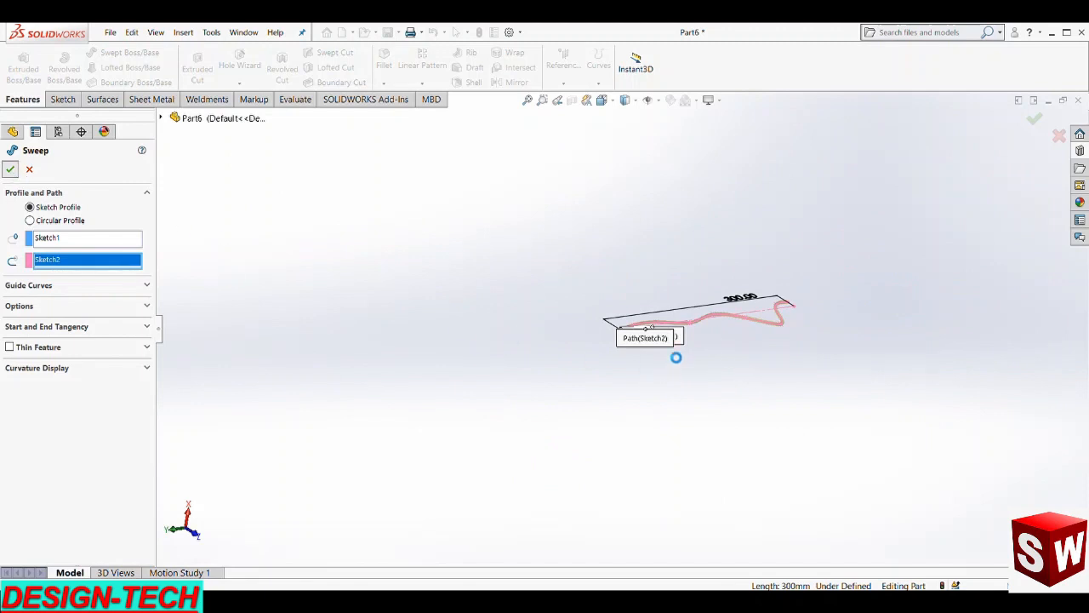
middle_drag(773, 323, 692, 332)
scroll(697, 333, down, 2)
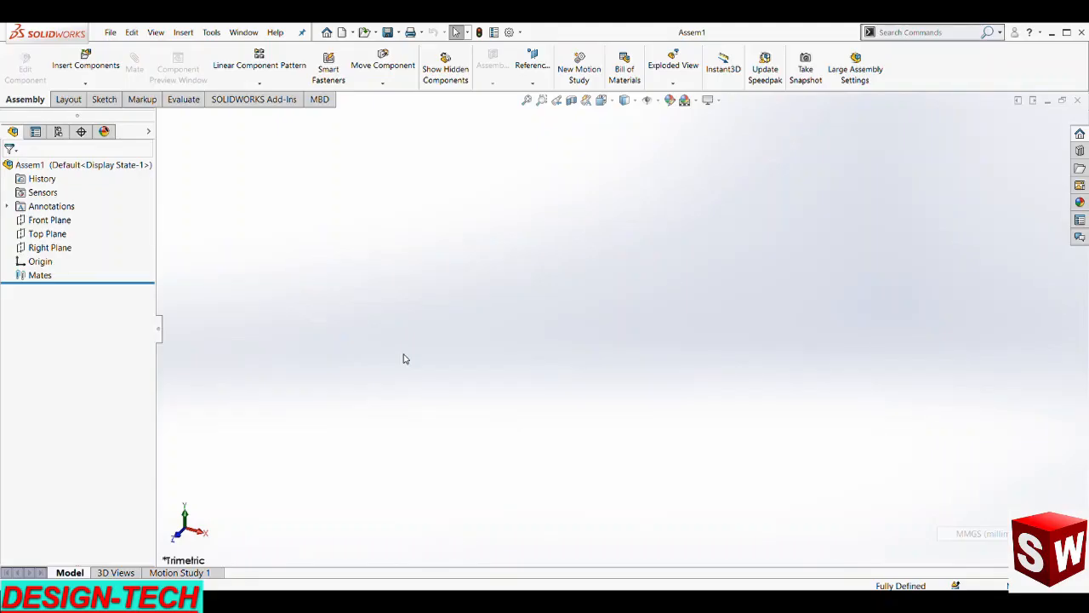
- Insert the head part into the new assembly as its first component
click(85, 61)
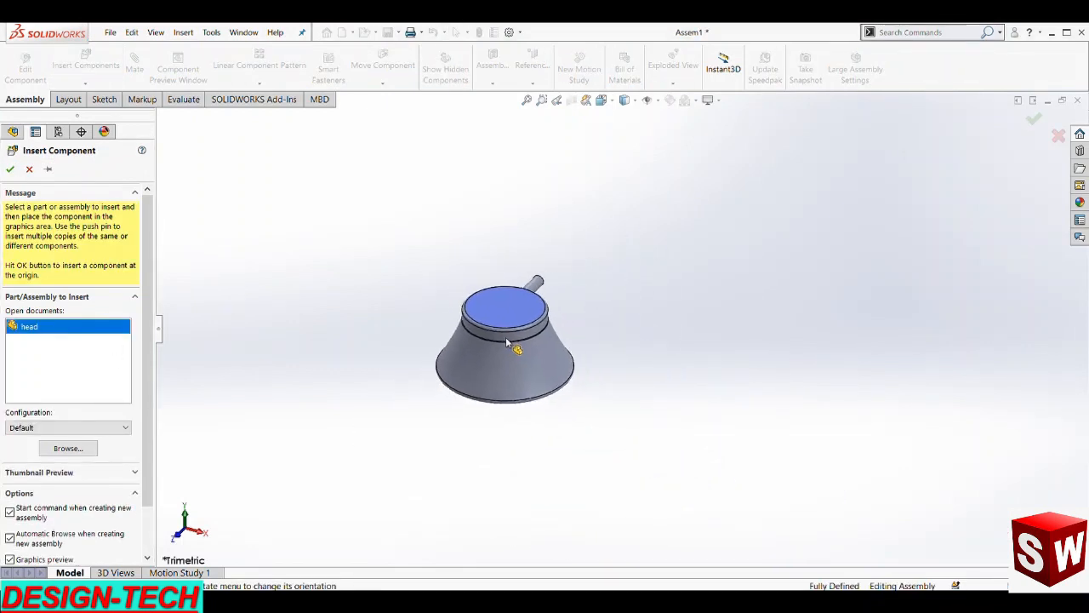
click(507, 344)
middle_drag(576, 419, 513, 451)
- Insert the neck holder part into the assembly, placing it apart from the head on its outlet side
click(85, 65)
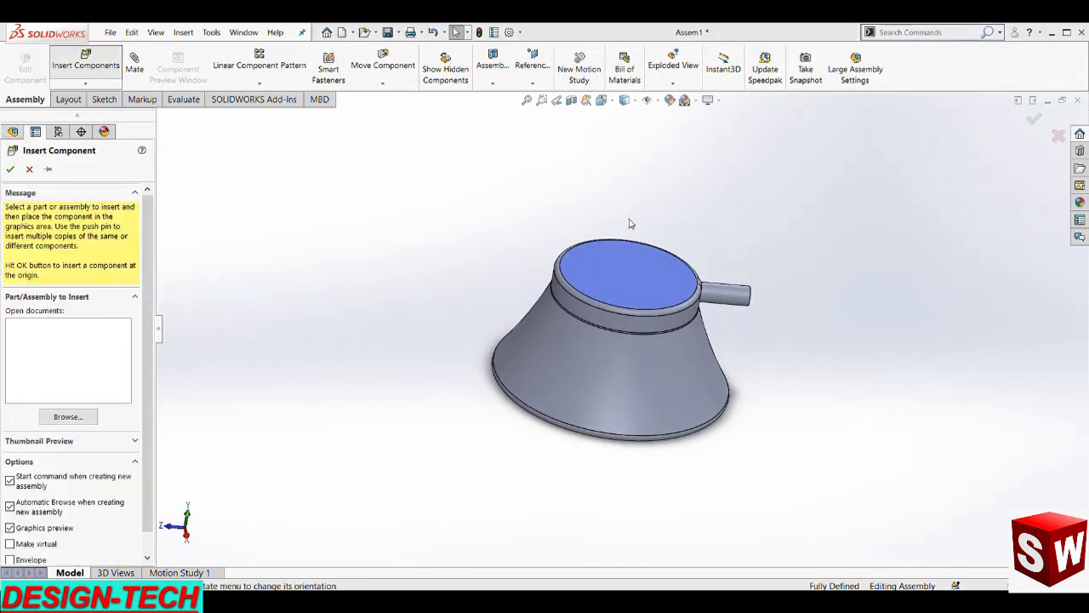
click(677, 414)
scroll(719, 383, up, 5)
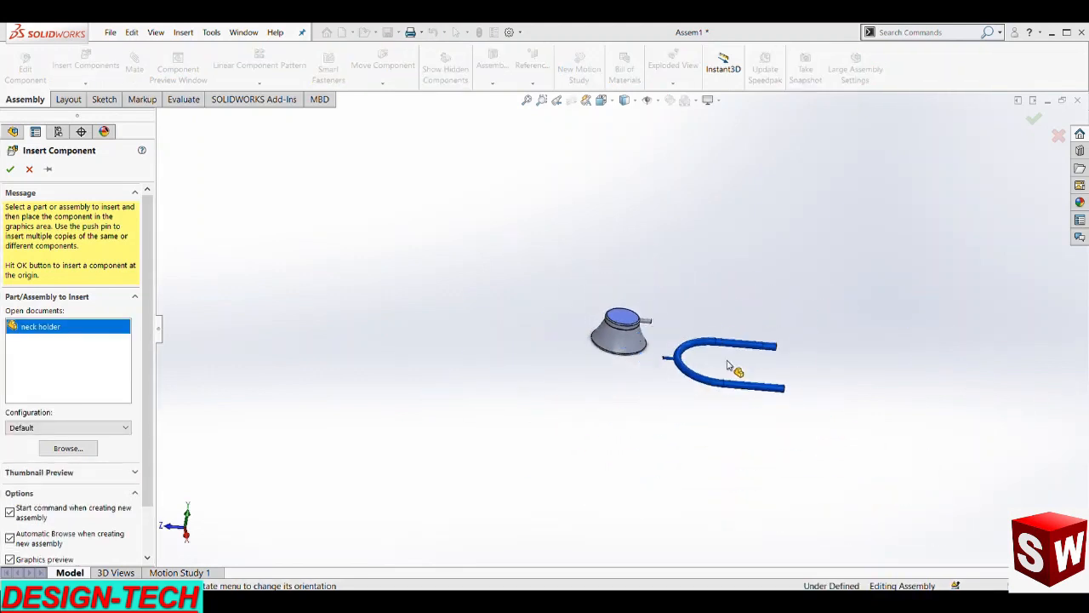
click(879, 304)
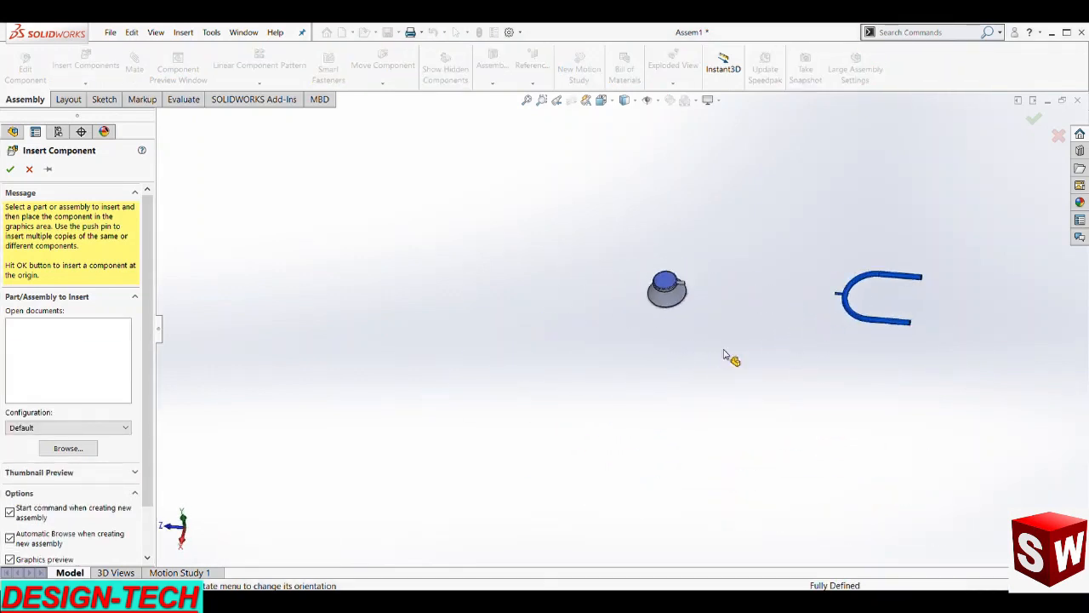
- Insert the earbuds part into the assembly, placing it just beyond an open end of the neck holder
click(82, 68)
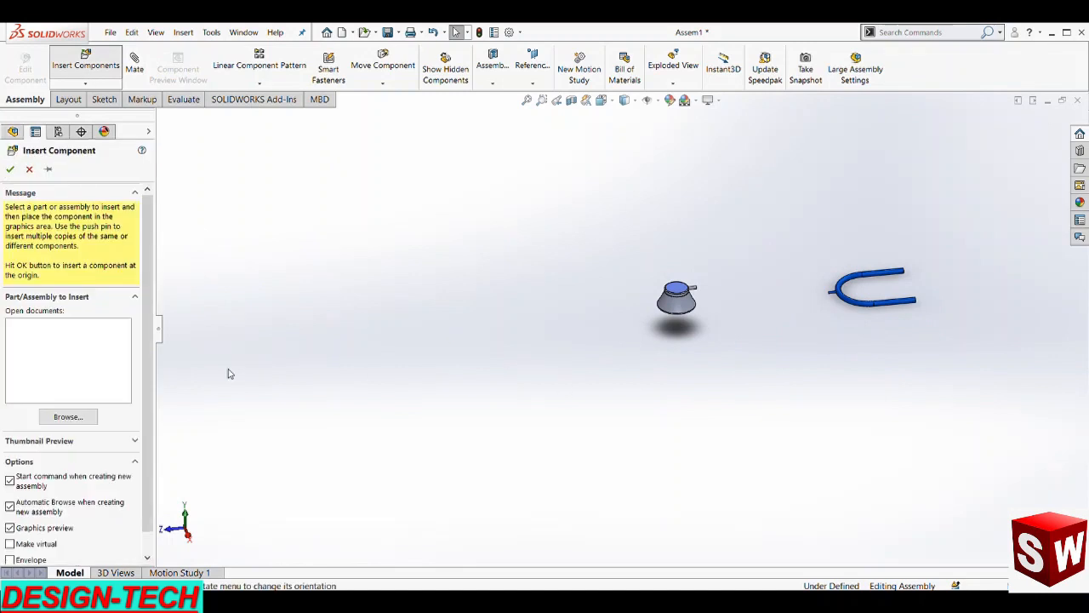
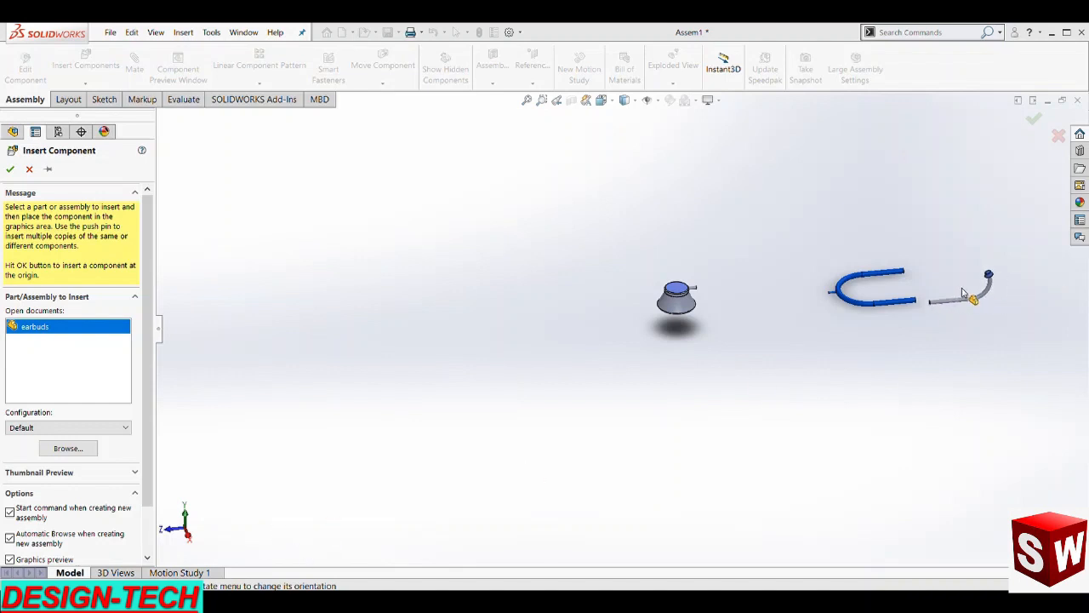
click(941, 309)
scroll(915, 311, down, 8)
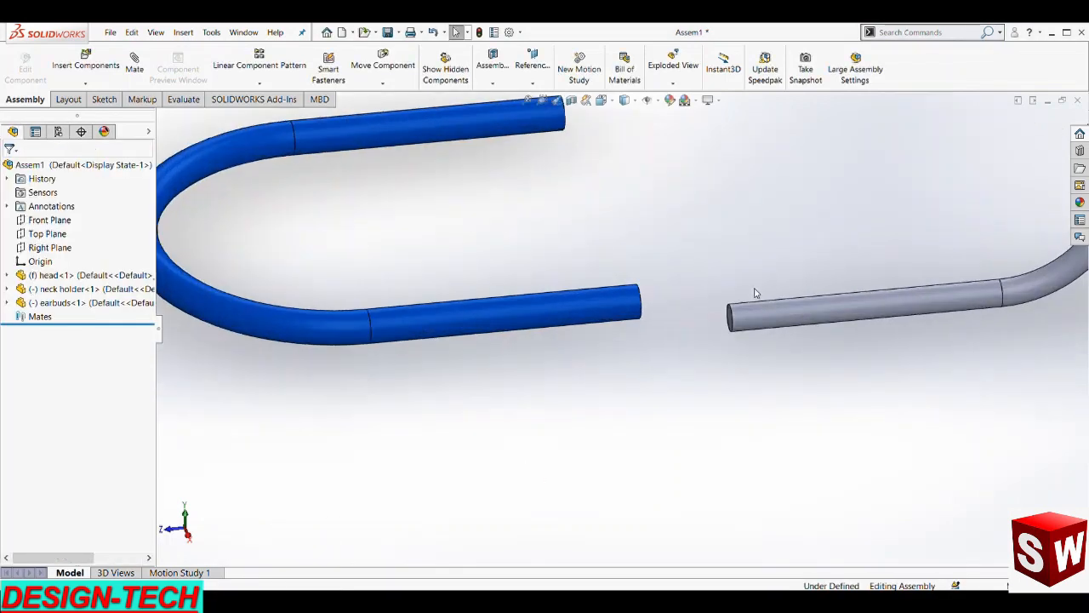
- Mate the earbuds' straight stem concentric with the neck holder's nearby open arm
scroll(765, 290, down, 2)
click(754, 335)
ctrl+click(548, 329)
click(495, 272)
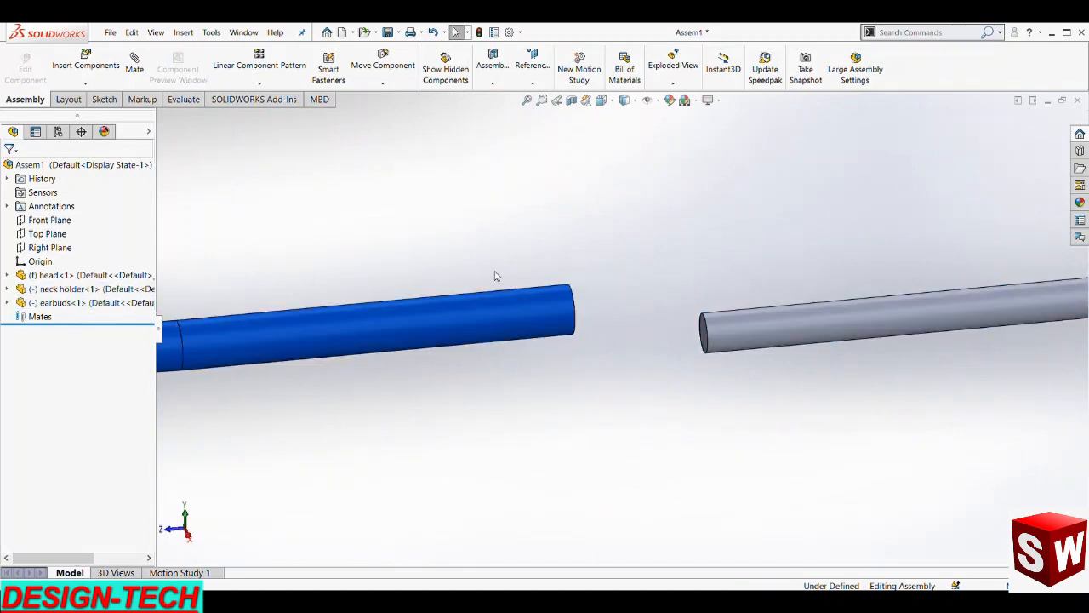
click(731, 351)
ctrl+click(545, 302)
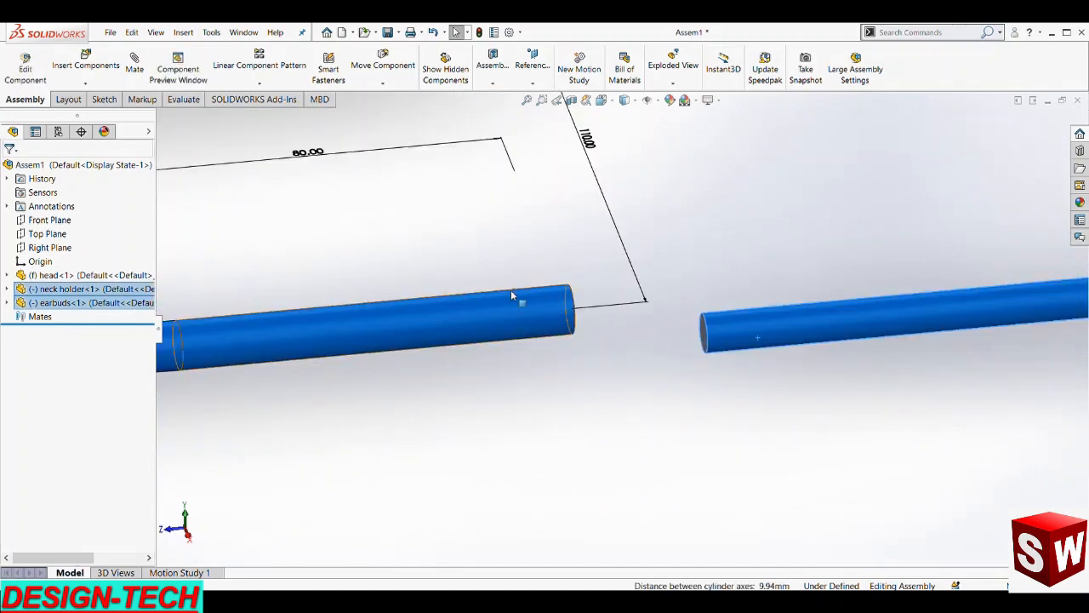
click(638, 337)
middle_drag(637, 337, 690, 305)
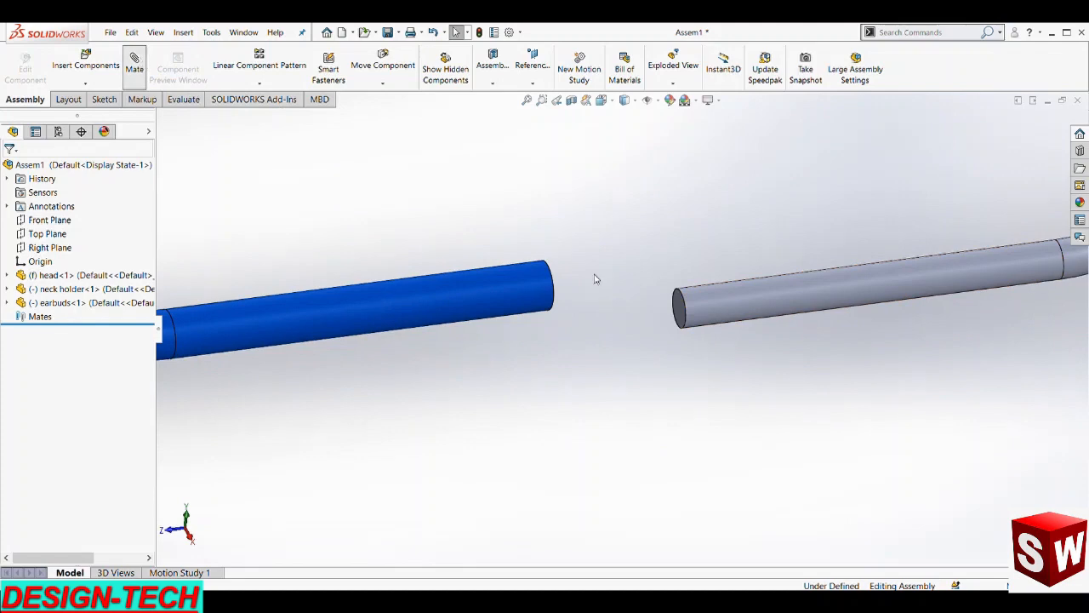
scroll(691, 313, down, 2)
click(691, 313)
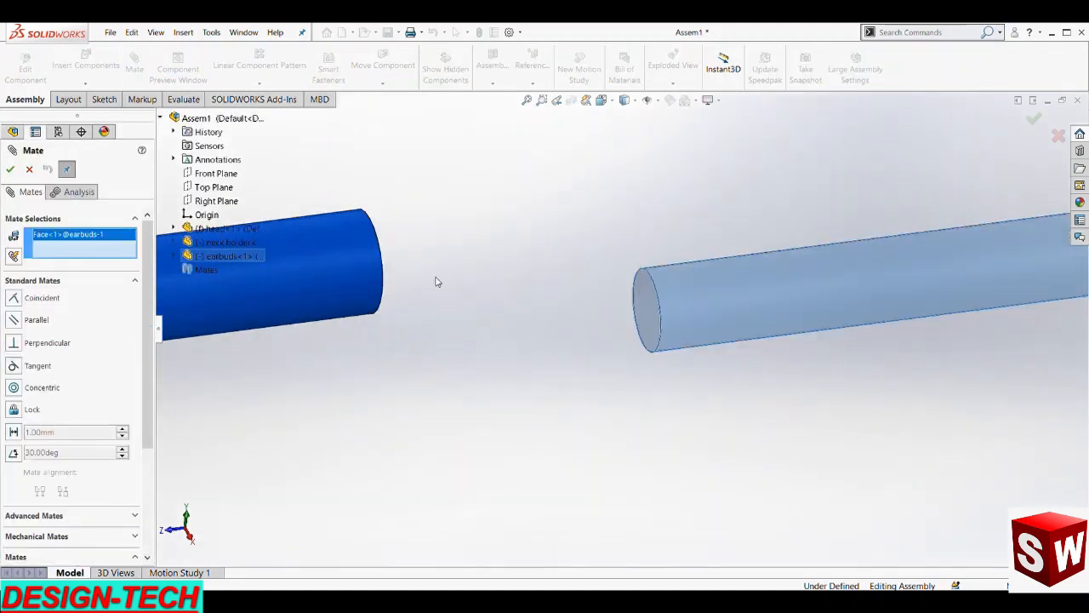
click(342, 288)
right_click(348, 269)
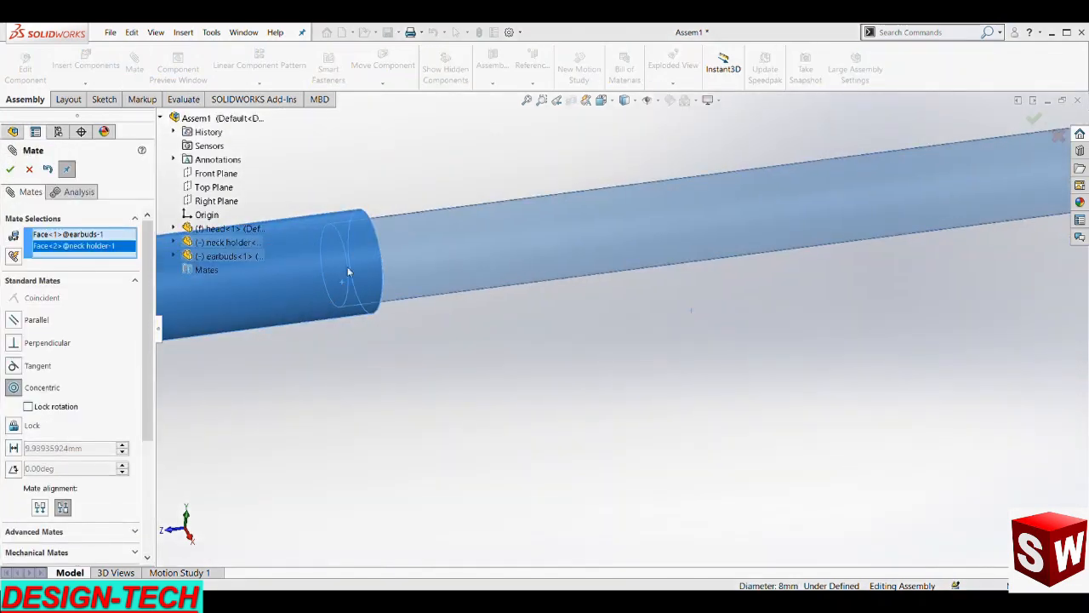
- Slide the earbuds out of the arm and mate their stem's end face coincident with the flat inner face of the neck holder's bore
scroll(455, 323, up, 3)
middle_drag(455, 323, 433, 348)
drag(619, 264, 735, 250)
mouse_move(599, 281)
middle_down()
mouse_move(614, 284)
mouse_move(587, 277)
middle_up()
scroll(587, 278, down, 4)
click(575, 281)
scroll(499, 300, up, 4)
middle_drag(486, 314, 452, 344)
scroll(481, 335, down, 1)
click(483, 326)
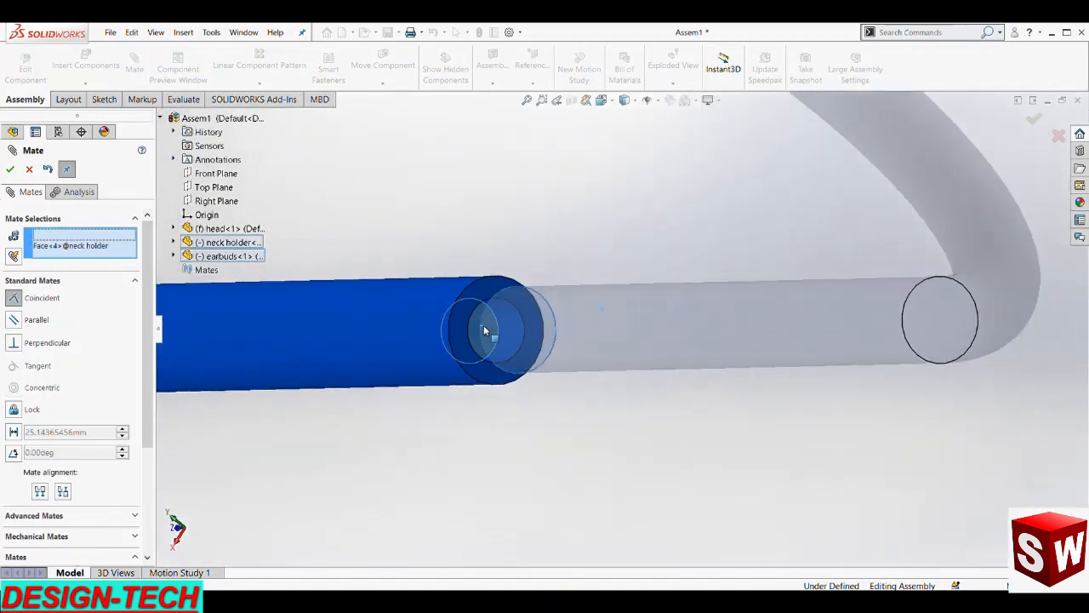
right_click(426, 381)
scroll(539, 434, up, 1)
scroll(539, 437, up, 7)
middle_drag(578, 404, 722, 336)
scroll(538, 314, up, 3)
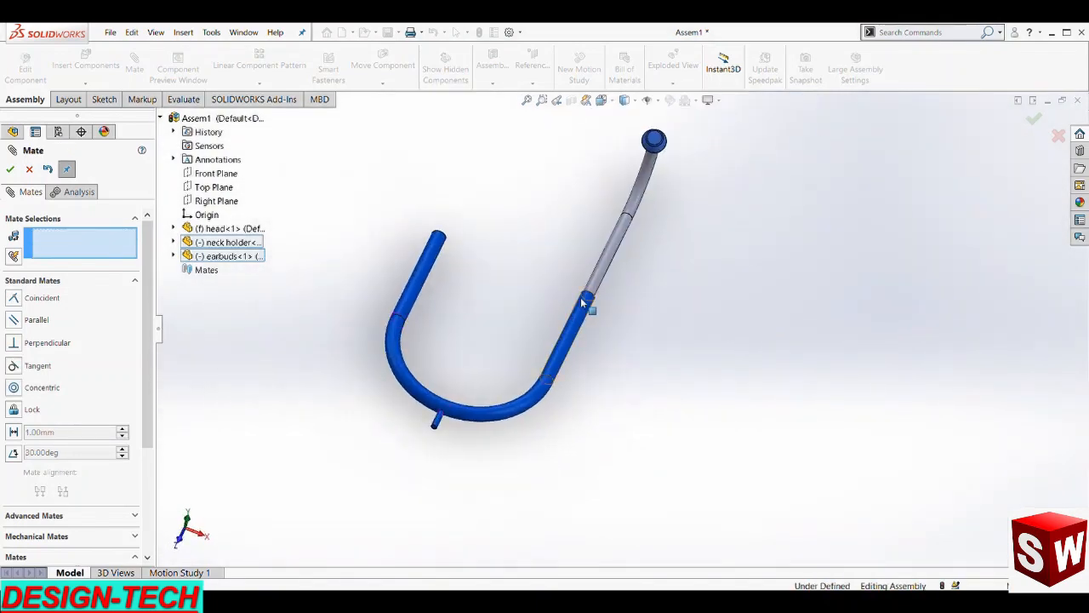
scroll(561, 267, up, 2)
click(28, 170)
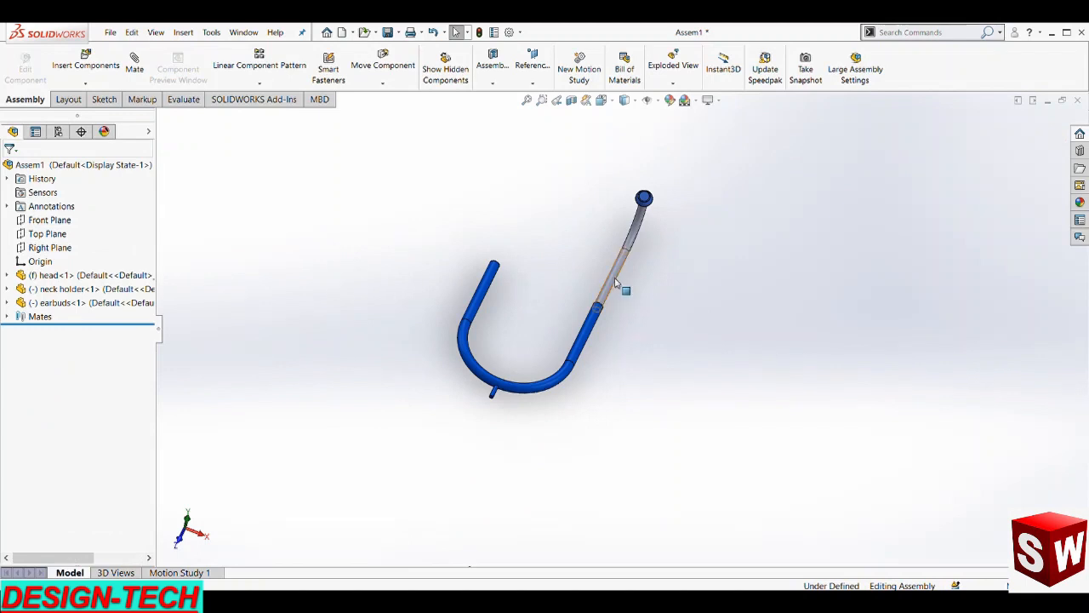
- Copy the earbuds component and mate the copy's straight stem concentric with the neck holder's other open arm
ctrl+drag(527, 202, 529, 197)
scroll(510, 253, down, 8)
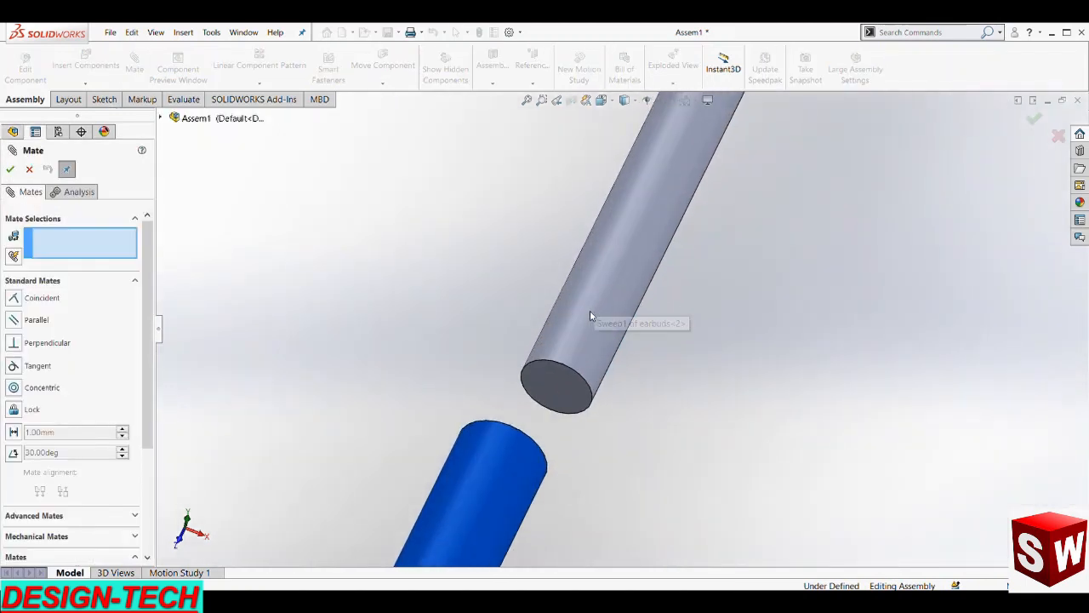
click(594, 306)
click(509, 480)
key(Return)
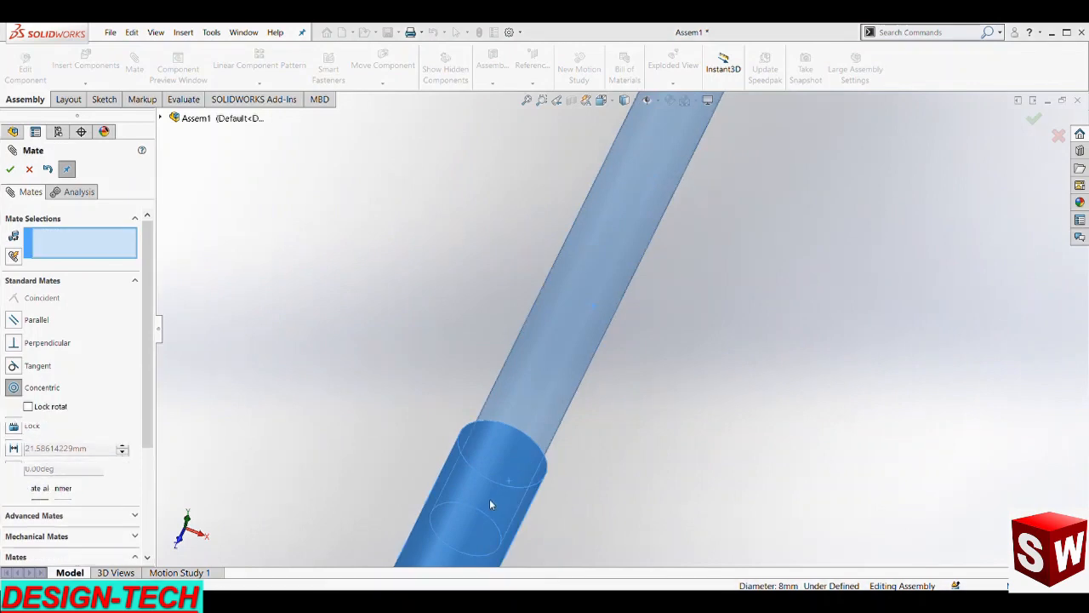
- Slide the second earbuds out and mate its stem's end face coincident with the flat inner face of that arm's bore
scroll(492, 490, up, 5)
middle_drag(494, 486, 406, 432)
scroll(582, 473, down, 3)
drag(752, 429, 1055, 393)
middle_drag(872, 424, 858, 415)
click(616, 426)
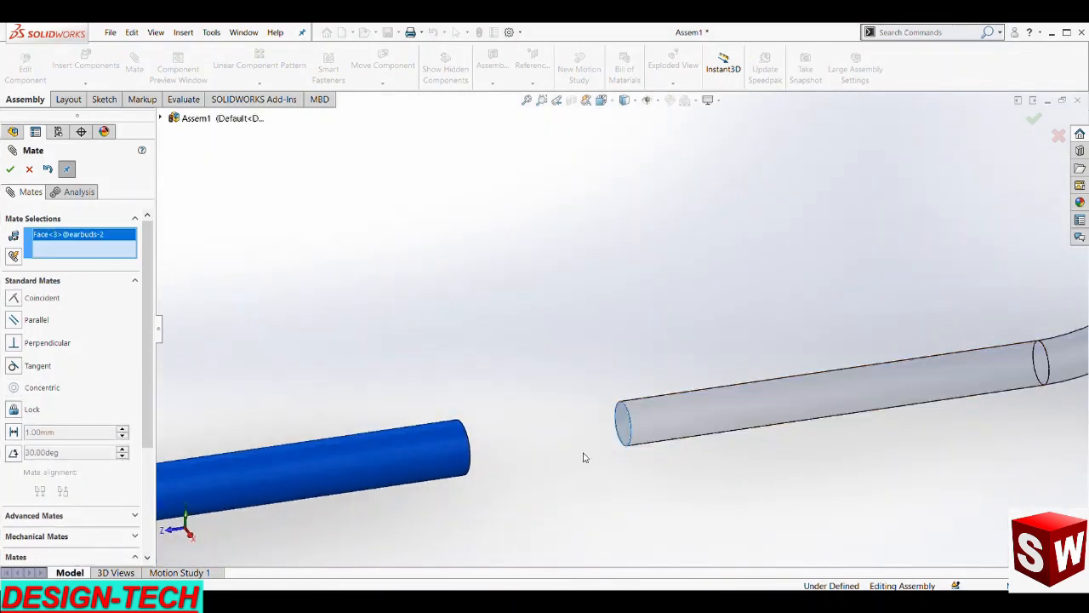
middle_drag(583, 456, 526, 468)
scroll(787, 447, down, 6)
middle_drag(781, 412, 737, 406)
click(728, 393)
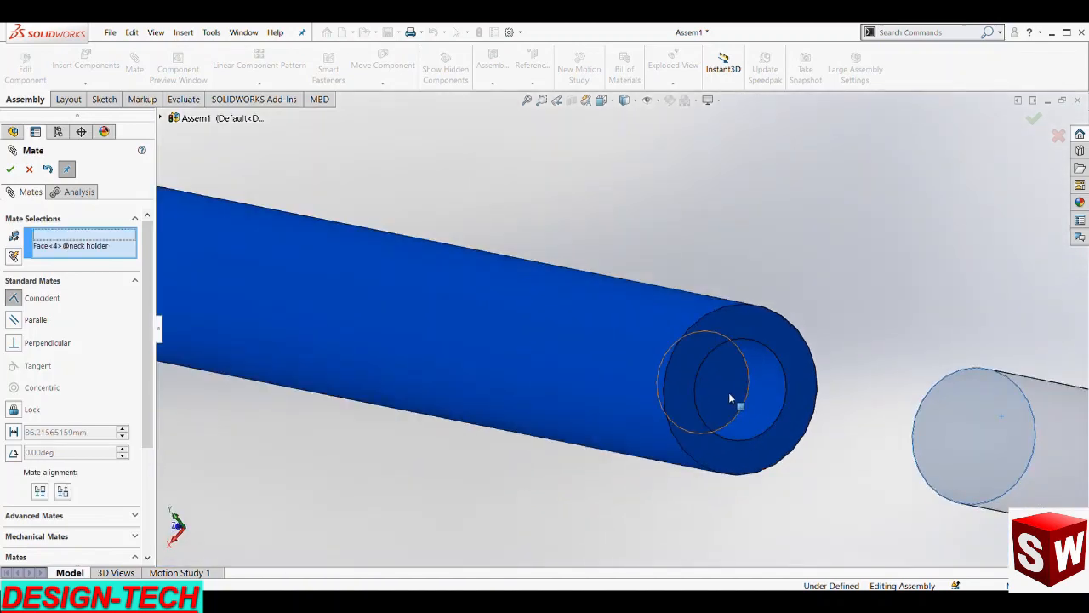
key(Return)
click(801, 458)
scroll(765, 434, up, 6)
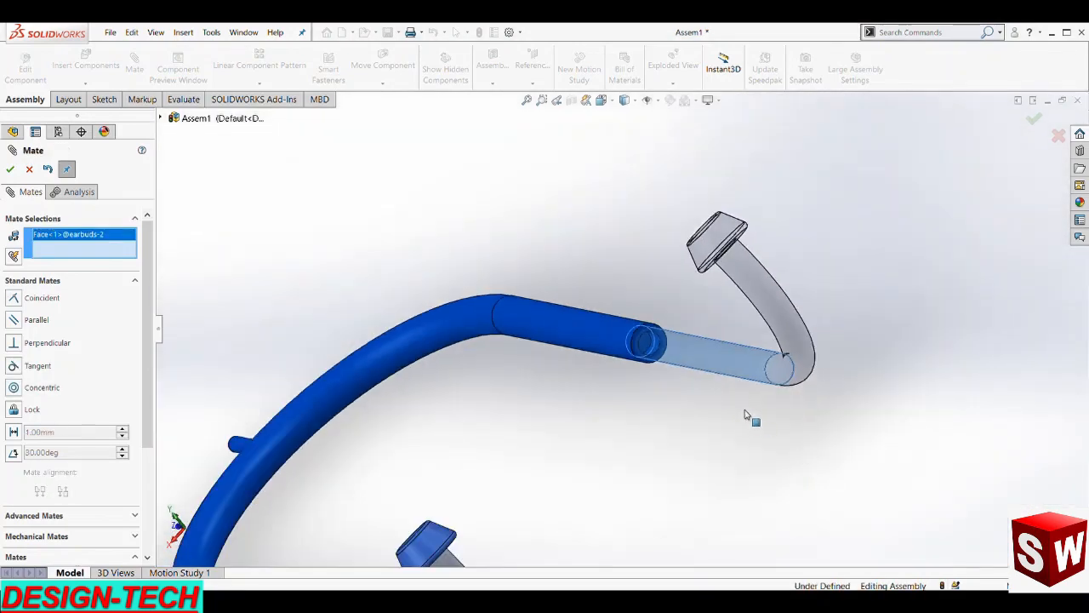
click(29, 169)
- Fix the neck holder in place in the assembly
scroll(668, 405, up, 5)
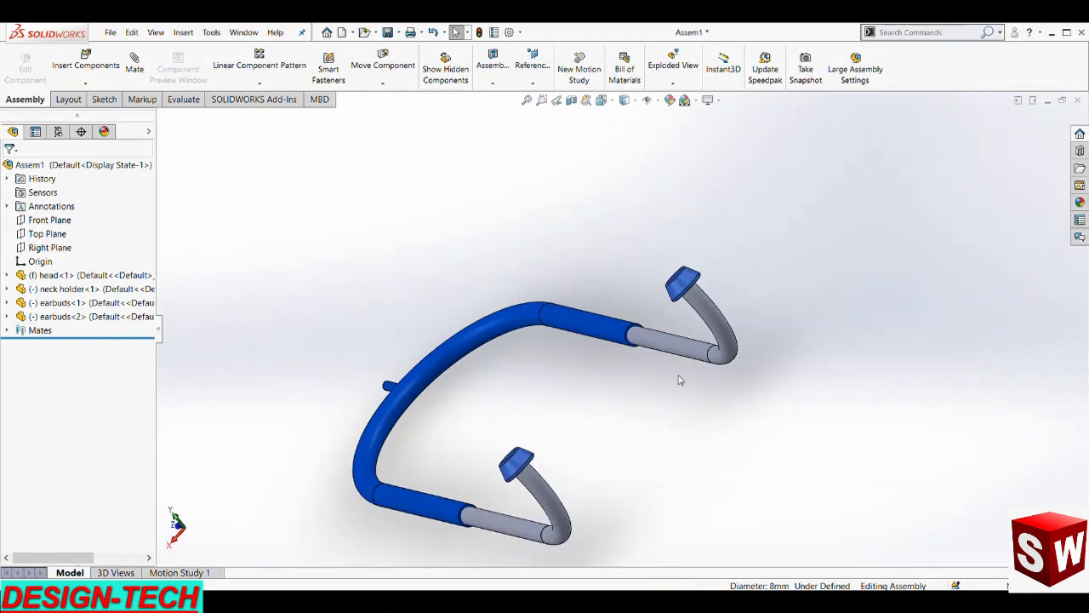
drag(691, 311, 691, 339)
scroll(607, 438, up, 4)
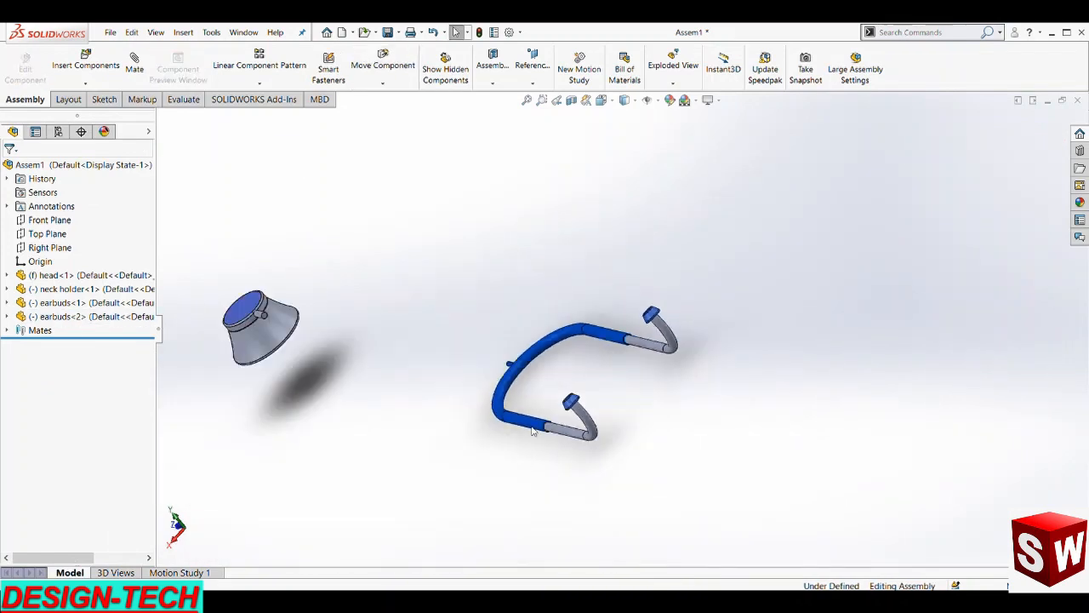
double_click(531, 427)
click(531, 430)
click(565, 399)
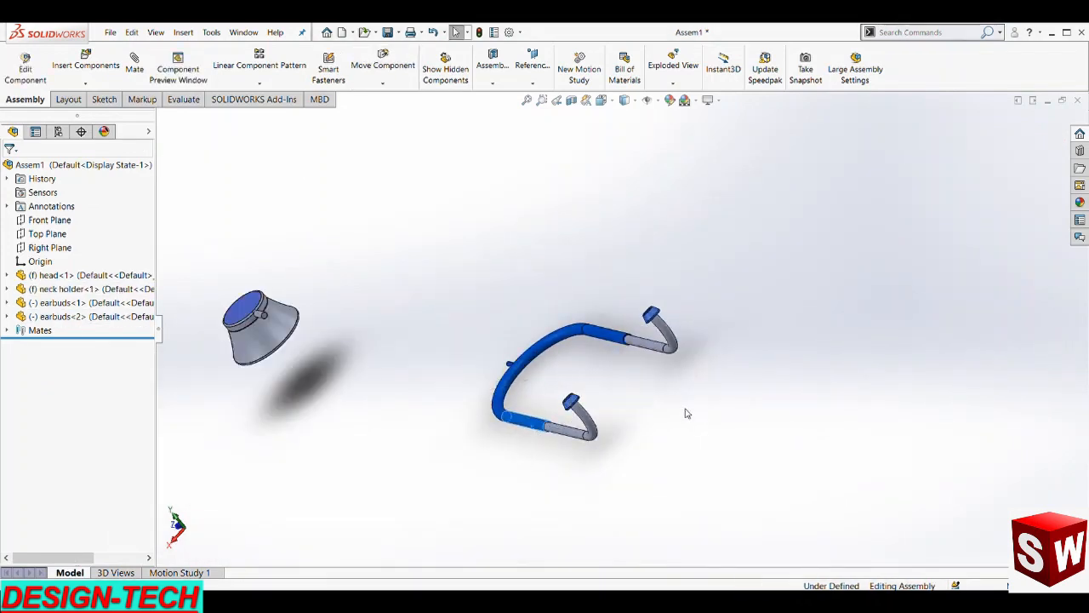
- Rotate both earbuds about their stems so that their tips point inward toward each other
scroll(669, 342, down, 2)
drag(650, 320, 632, 421)
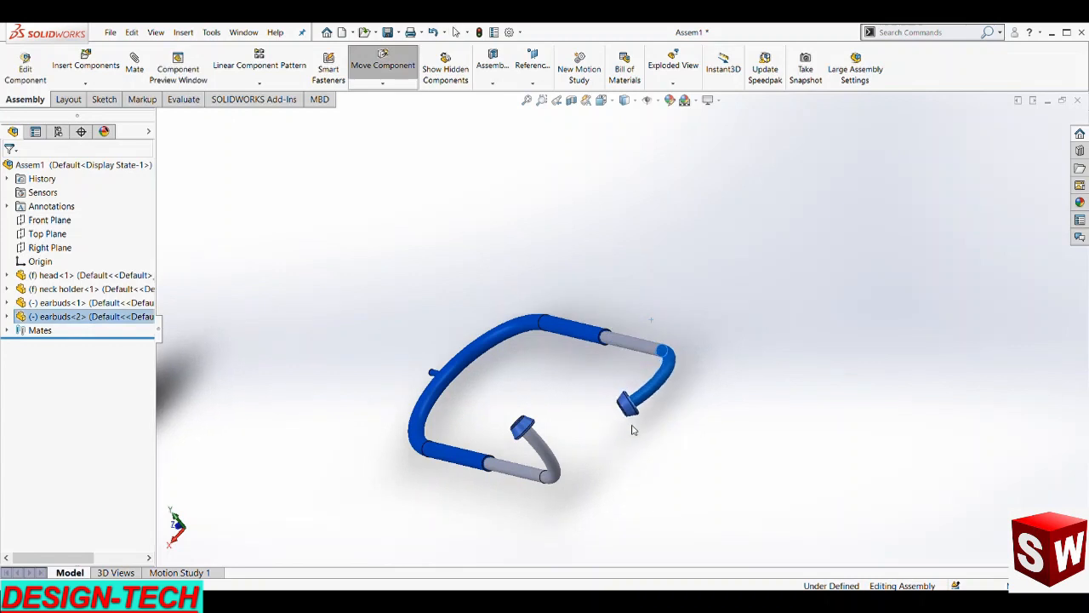
drag(552, 434, 630, 428)
middle_drag(638, 461, 627, 438)
scroll(617, 395, down, 1)
scroll(728, 209, down, 2)
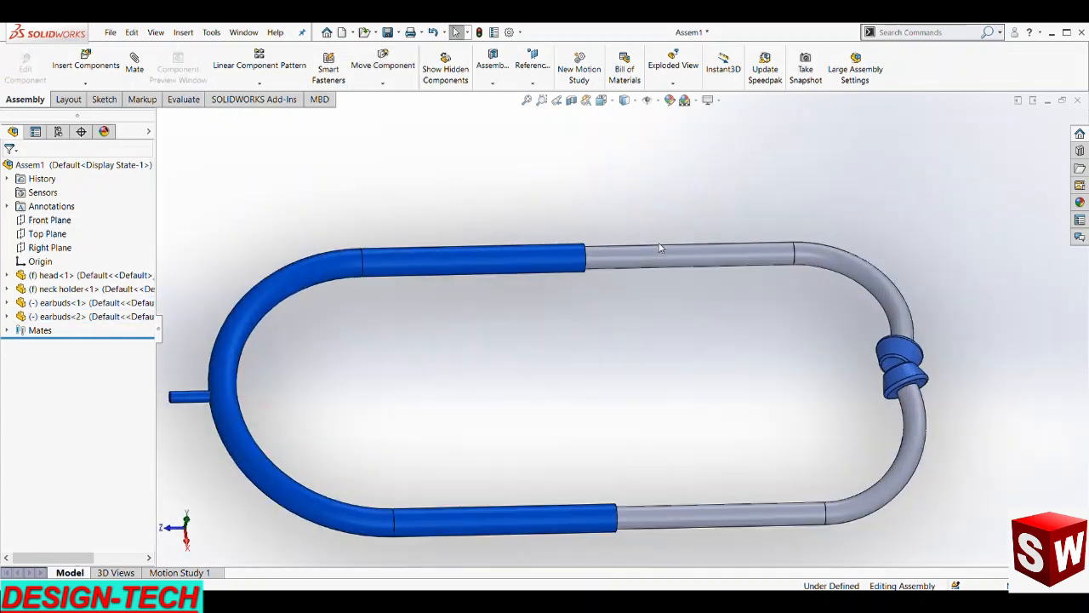
- Add a Lock mate between the second earbuds' stem and the neck holder arm it sits in
click(535, 260)
click(138, 65)
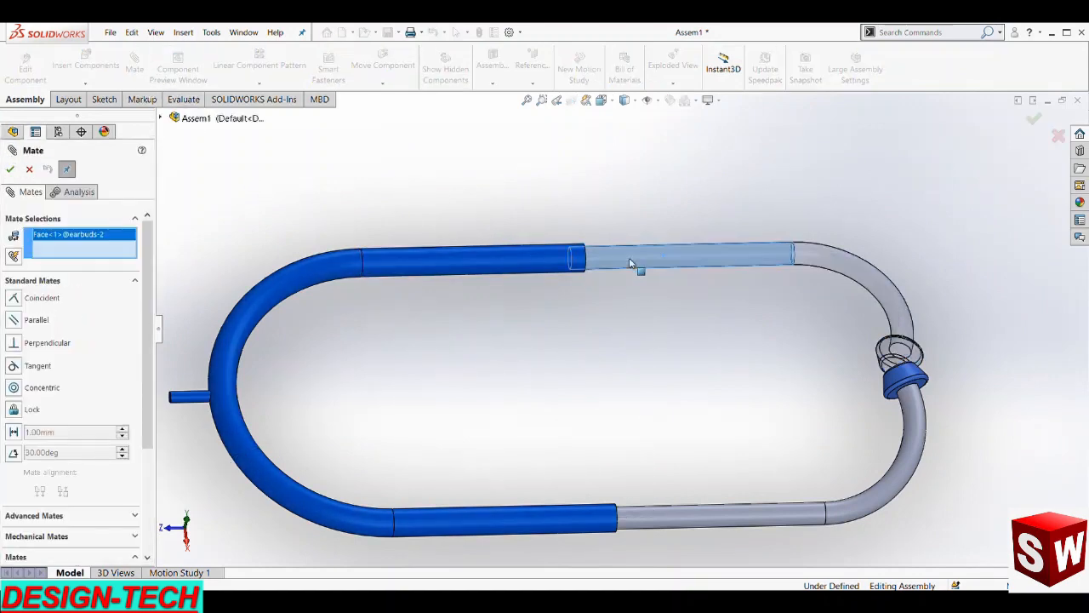
click(549, 267)
click(26, 425)
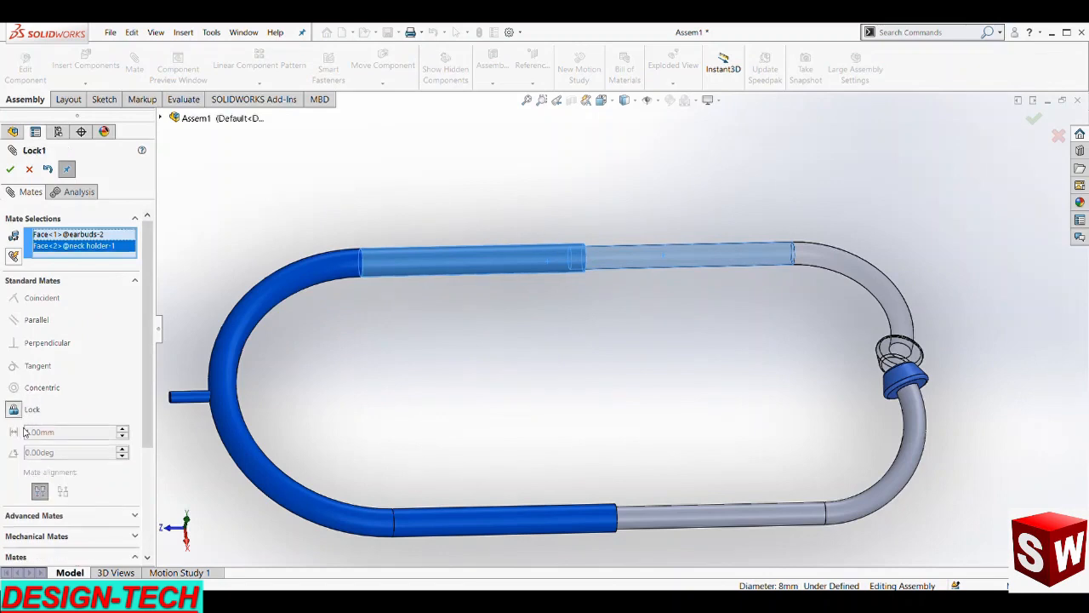
click(10, 169)
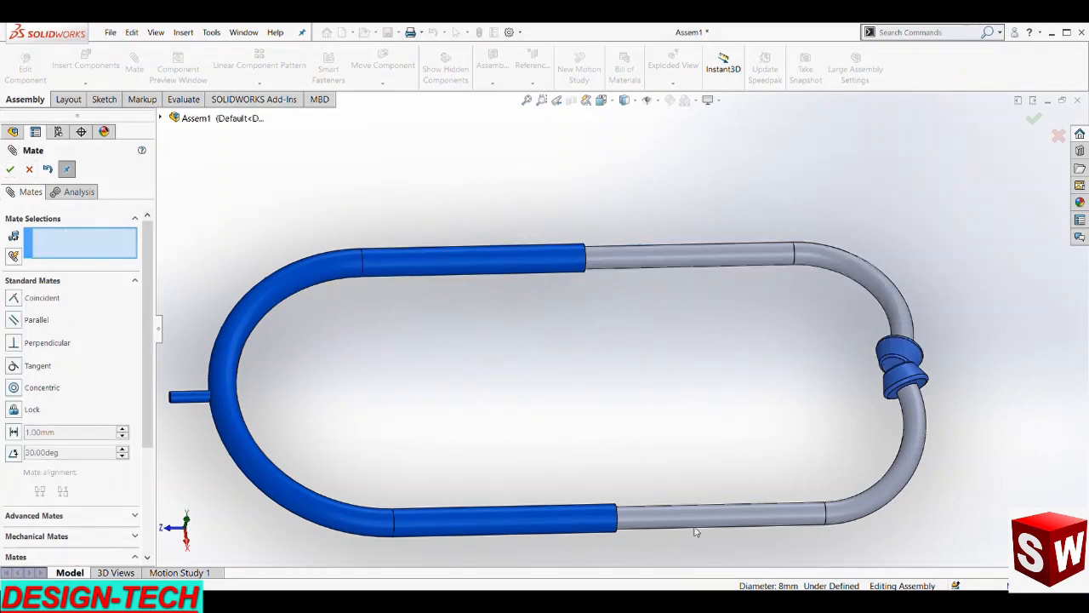
- Lock the first earbuds' stem to its neck holder arm with a mate and finish mating
click(693, 513)
click(536, 520)
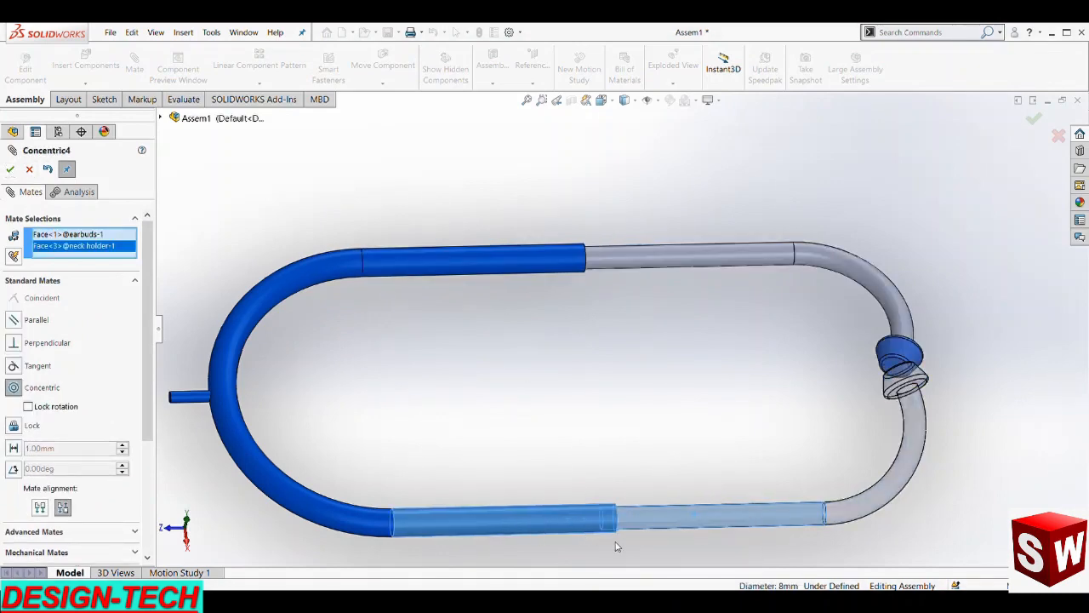
click(649, 539)
click(632, 539)
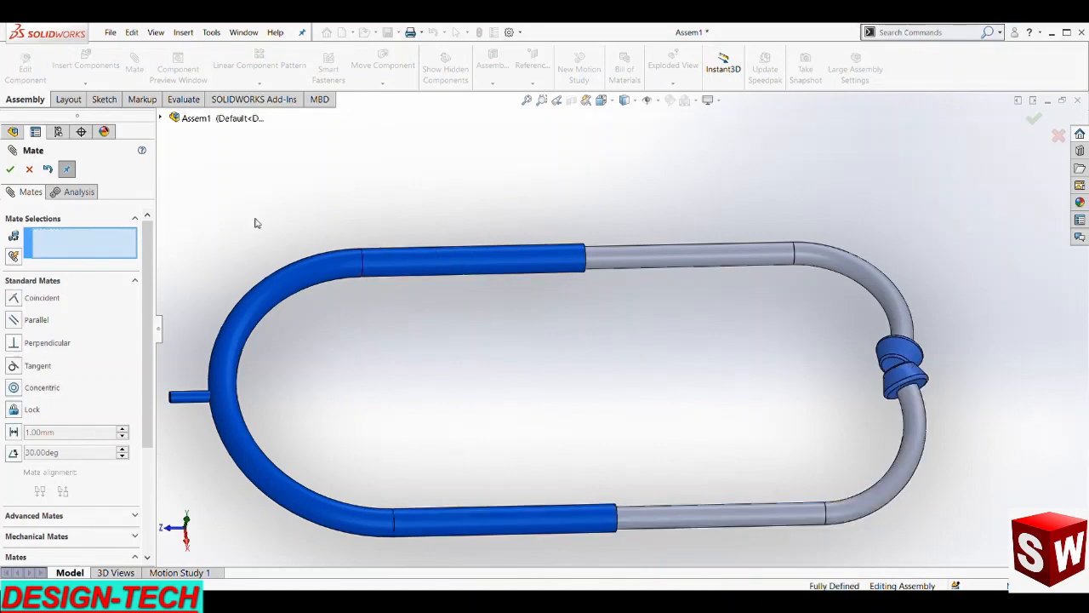
click(29, 169)
- Set the neck holder to float and insert the tube part between the head and the neck holder
click(447, 254)
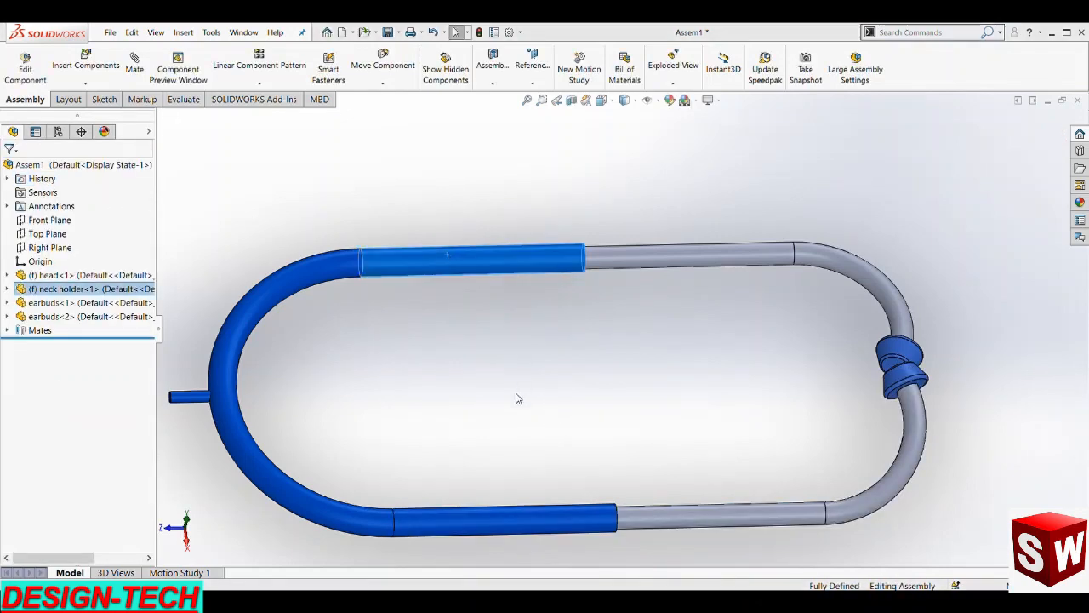
scroll(479, 410, up, 8)
scroll(366, 366, down, 3)
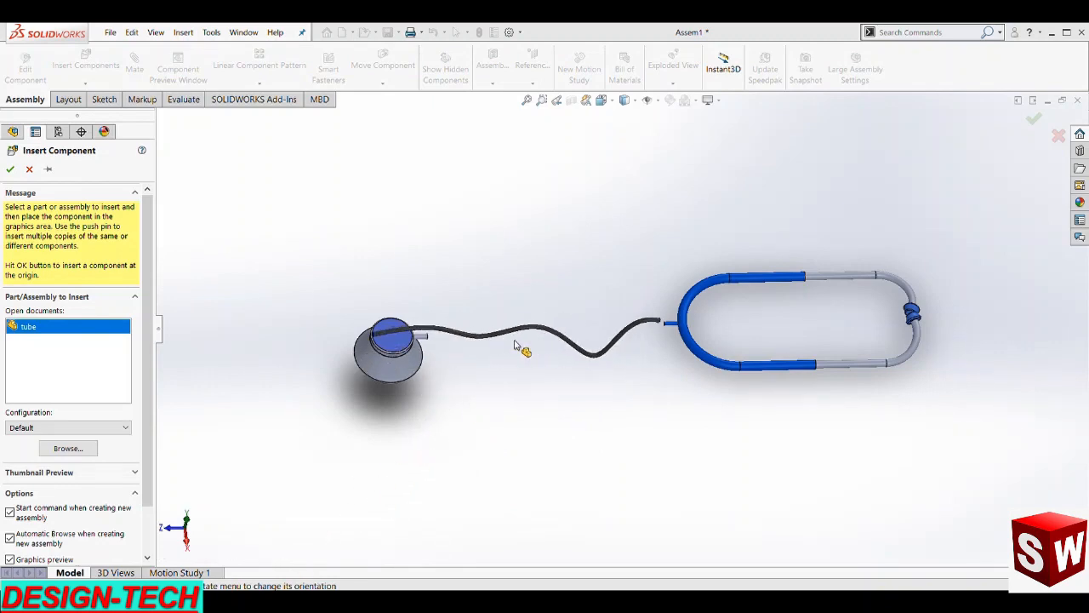
click(514, 340)
- Mate the neck holder's outlet face concentric with the circular edge at the tube's nearby end
scroll(675, 322, down, 10)
click(630, 351)
middle_drag(590, 347, 545, 338)
scroll(623, 325, up, 4)
scroll(403, 238, down, 7)
mouse_move(564, 249)
middle_down()
mouse_move(545, 233)
mouse_move(563, 255)
middle_up()
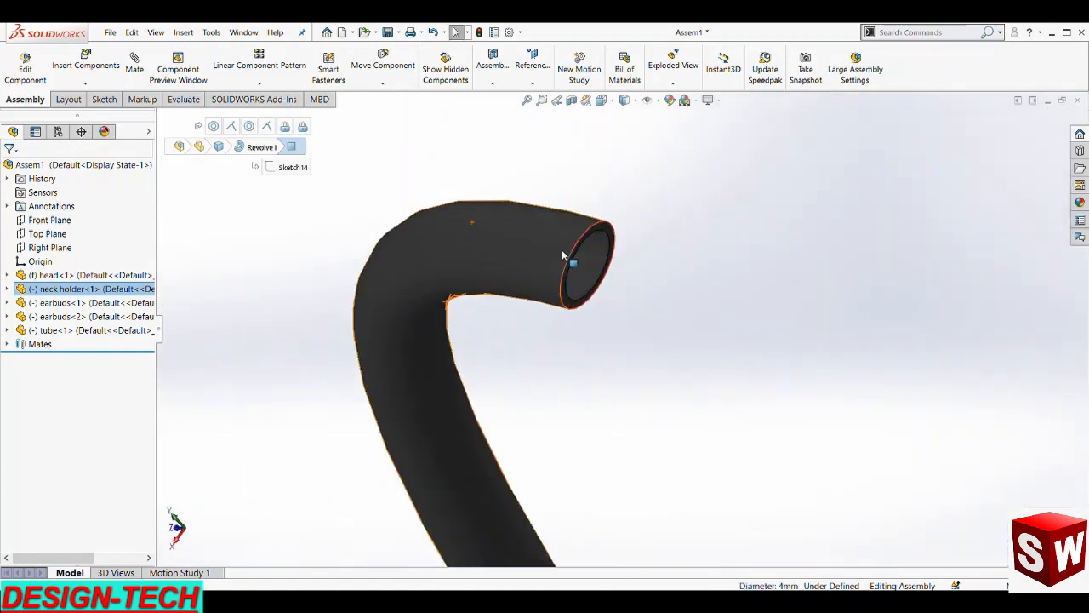
scroll(566, 242, down, 3)
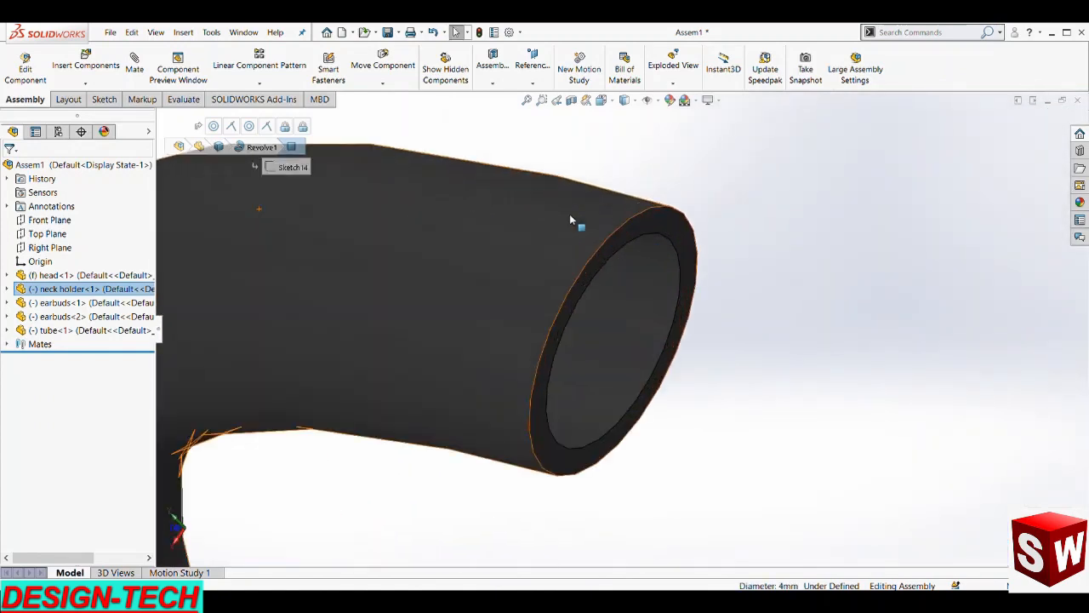
click(671, 248)
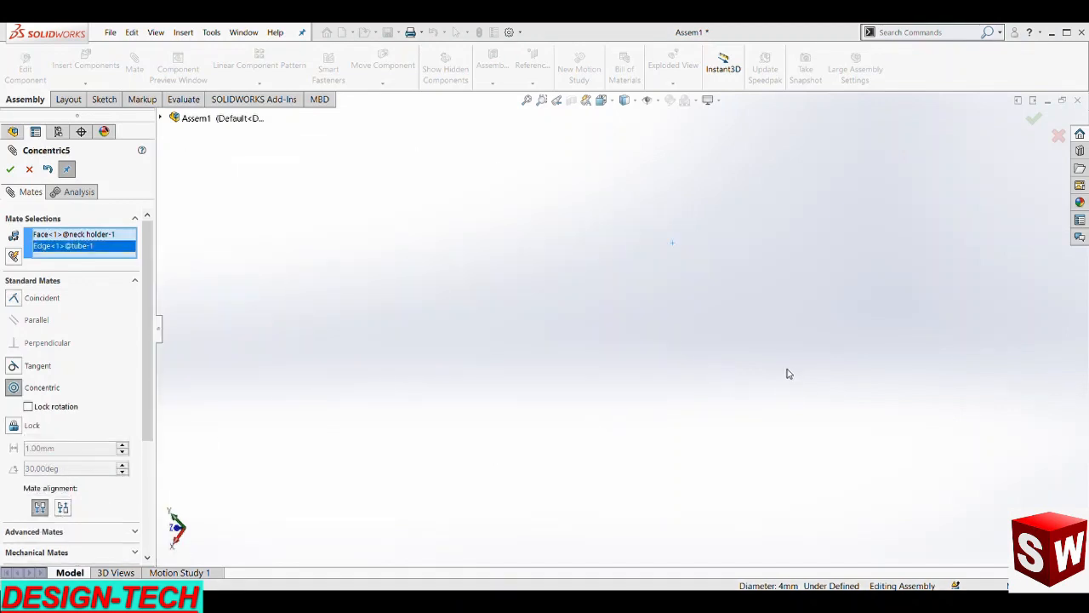
key(Return)
scroll(803, 410, up, 6)
middle_drag(780, 430, 865, 423)
scroll(802, 415, up, 2)
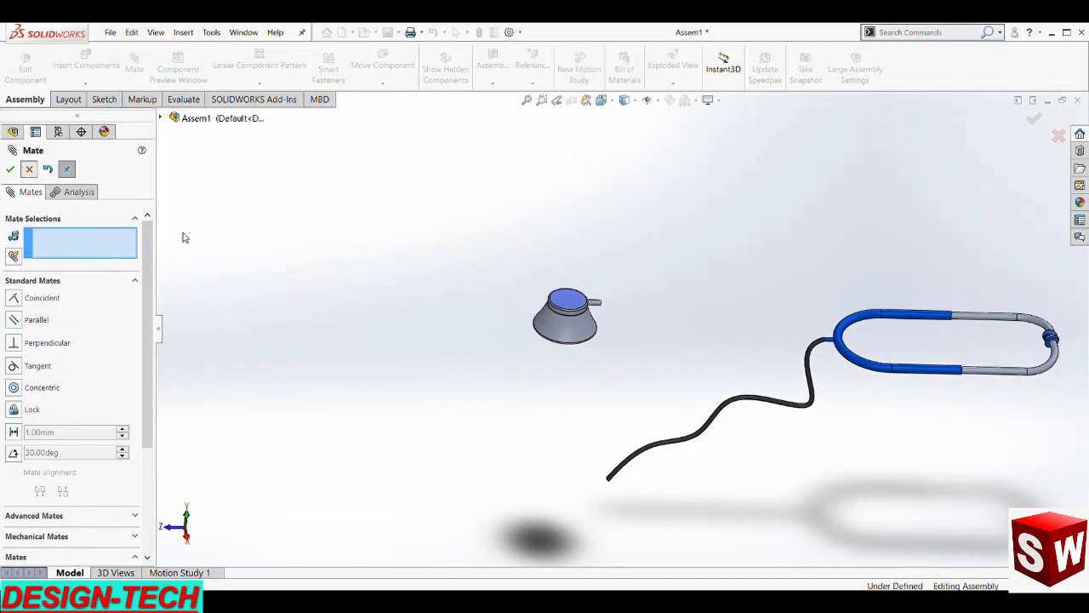
click(29, 170)
- Move the joined neck holder and tube upward relative to the head
scroll(819, 389, down, 5)
scroll(539, 440, up, 6)
drag(498, 432, 491, 271)
click(502, 368)
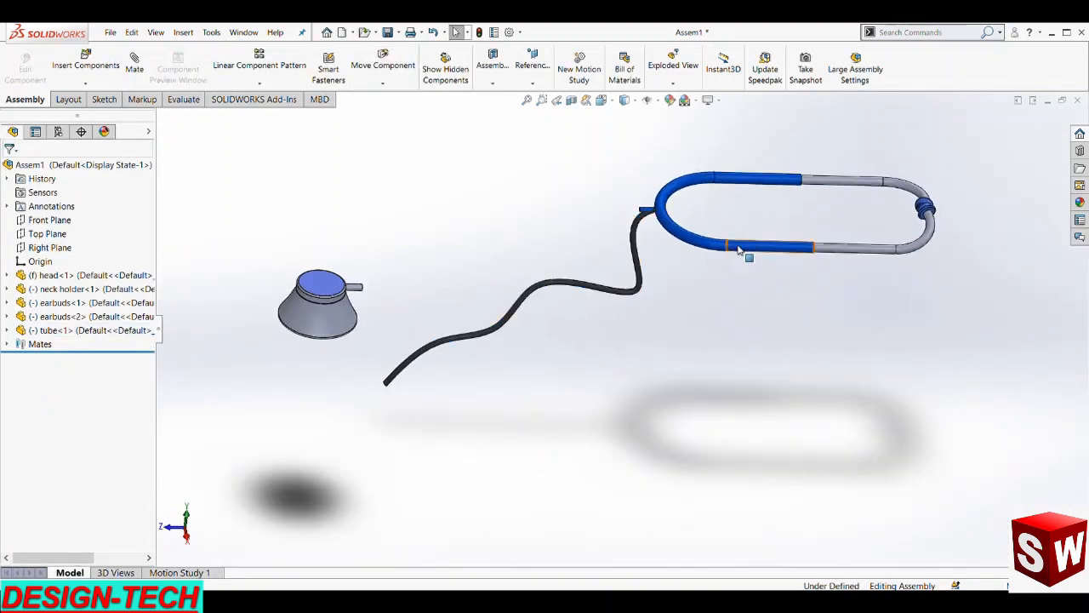
- Fix the neck holder in place and swing the tube about the outlet it is attached to
click(739, 249)
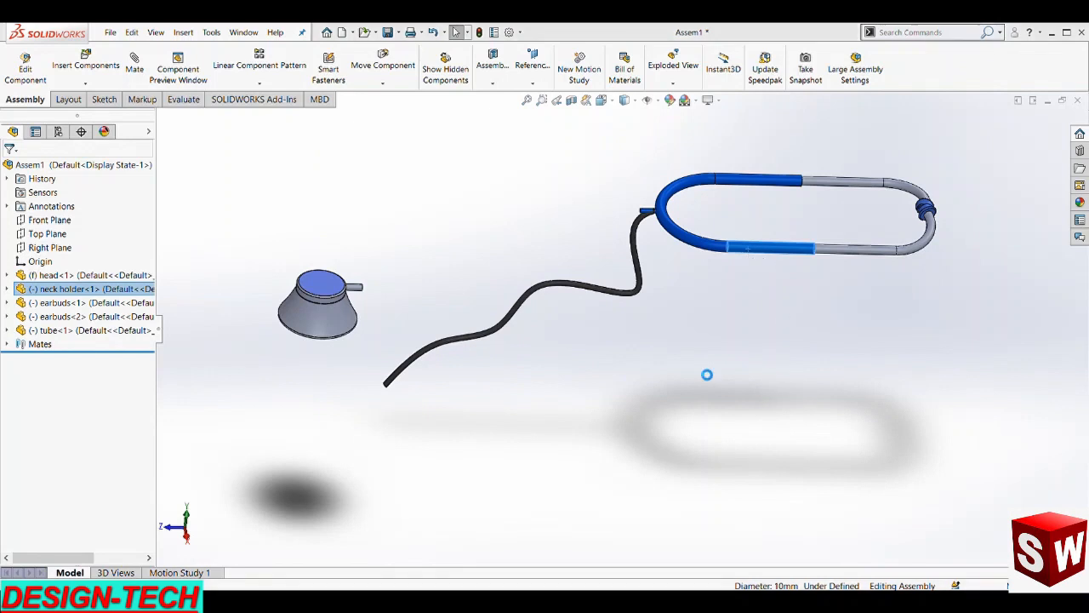
scroll(618, 292, down, 2)
drag(576, 297, 512, 90)
- Set the head to float and move it beside the tube's free end
click(502, 243)
scroll(503, 243, up, 3)
middle_drag(503, 246, 495, 354)
scroll(481, 322, up, 2)
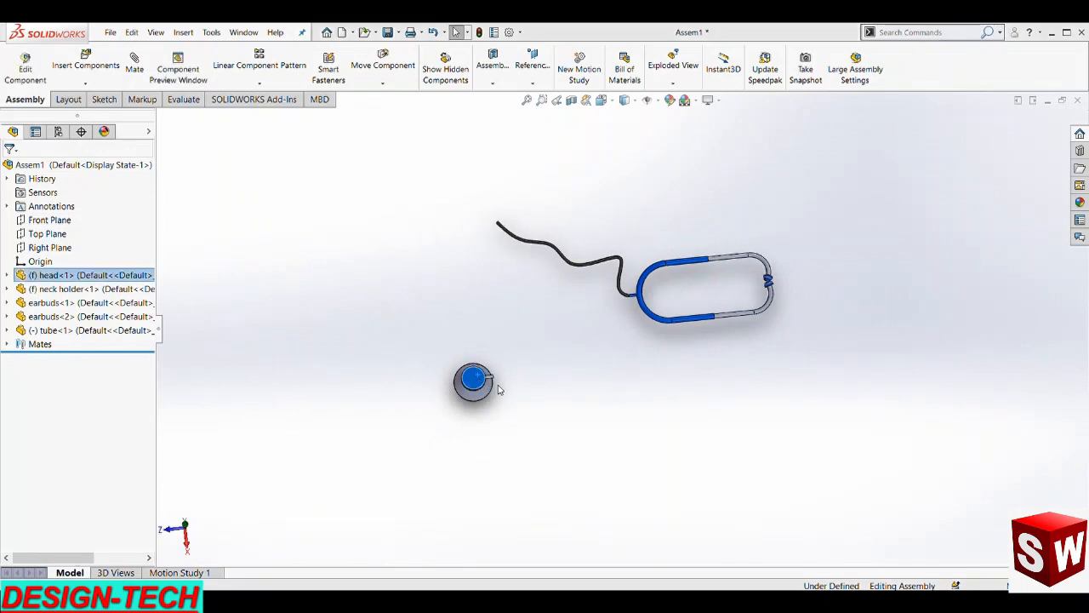
drag(476, 377, 479, 211)
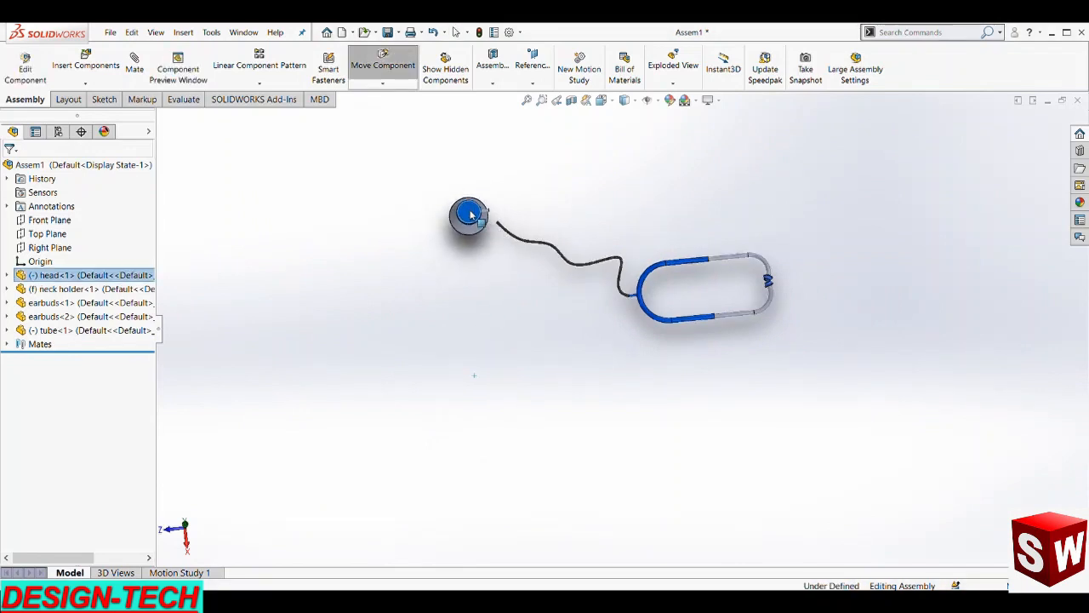
- Mate the head's cylindrical outlet face concentric with the inner circular edge at the tube's free end
middle_drag(649, 334, 687, 432)
scroll(493, 244, down, 10)
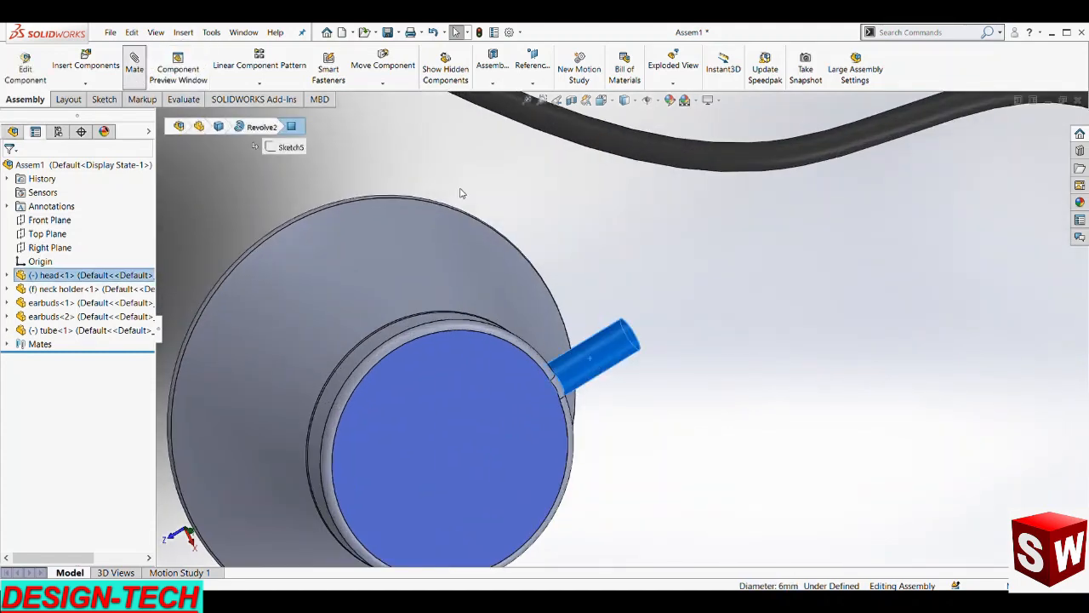
scroll(461, 194, up, 4)
scroll(553, 214, down, 10)
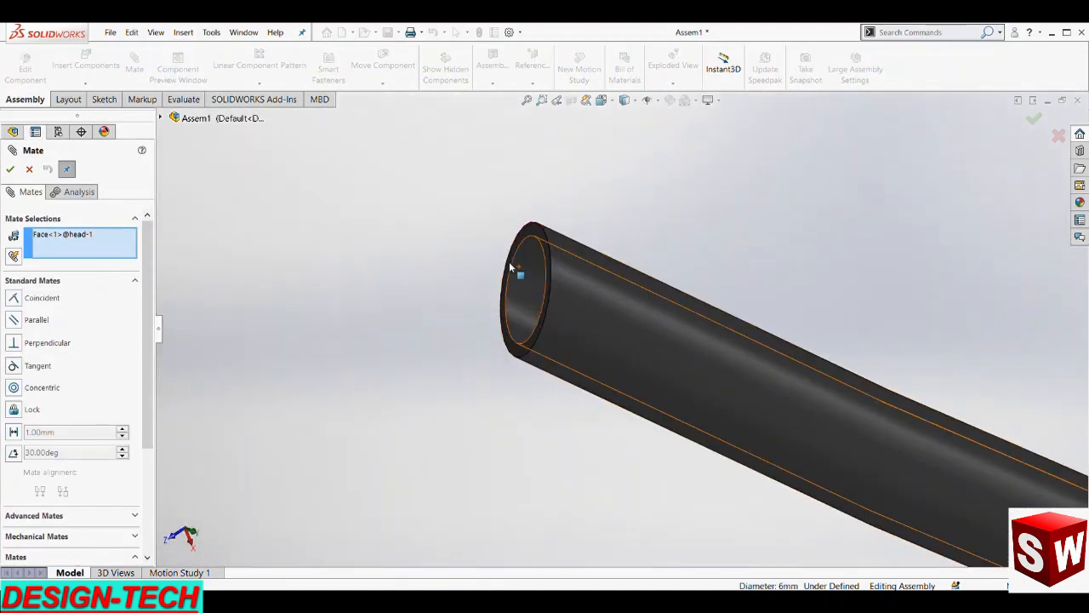
scroll(536, 251, down, 5)
click(561, 236)
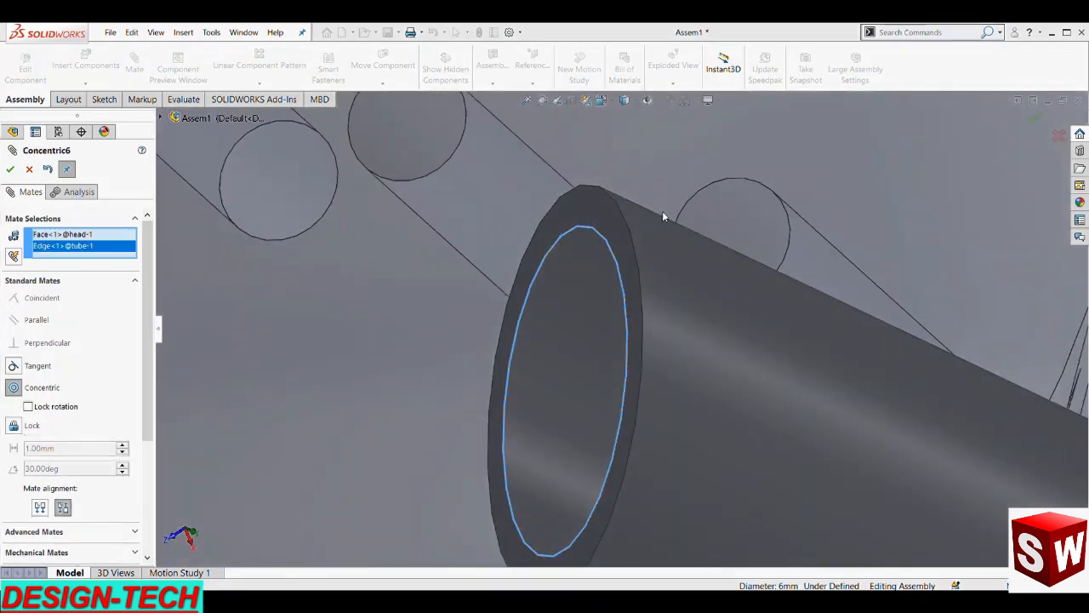
key(Return)
- Slide the head away from the tube's free end to leave a gap between its outlet and the tube
scroll(653, 259, up, 10)
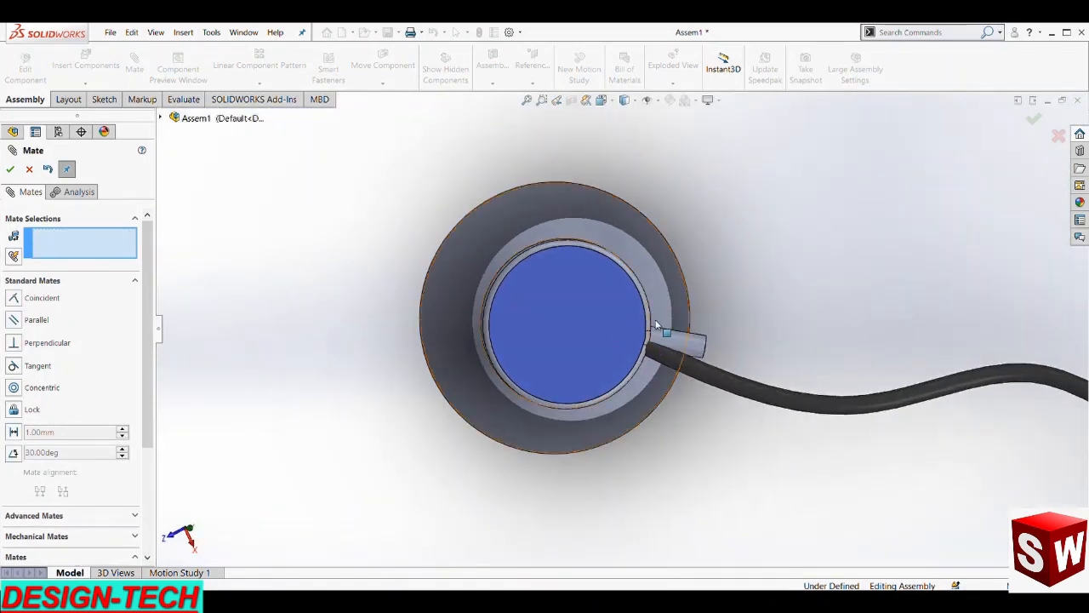
drag(539, 307, 666, 348)
middle_drag(666, 353, 635, 488)
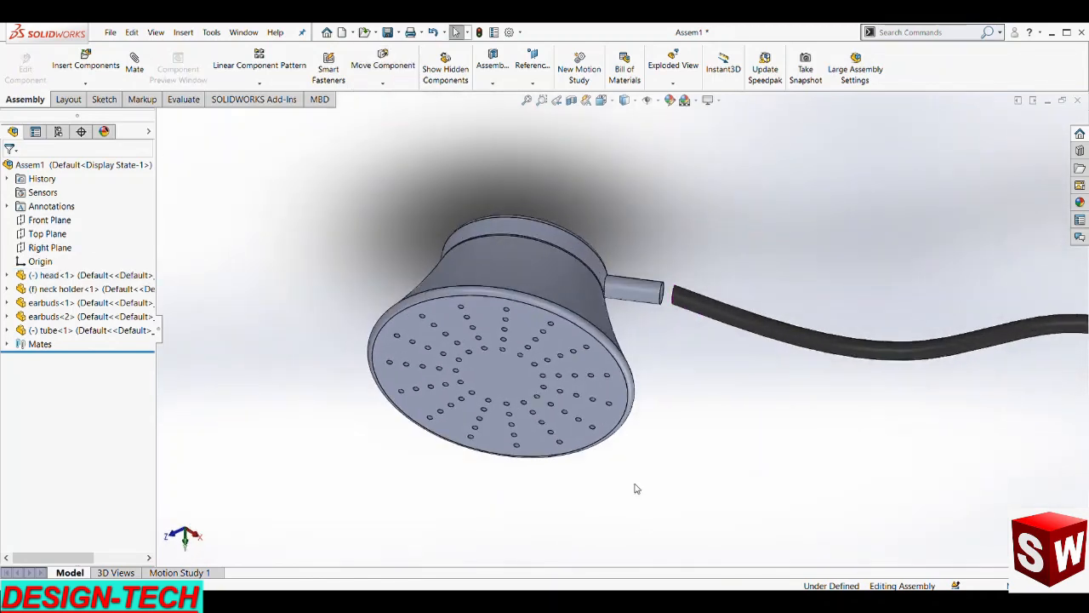
- Mate the flat end face of the head's outlet coincident with the inner circular edge at the tube's free end
scroll(814, 418, up, 8)
middle_drag(814, 418, 747, 549)
scroll(629, 289, down, 10)
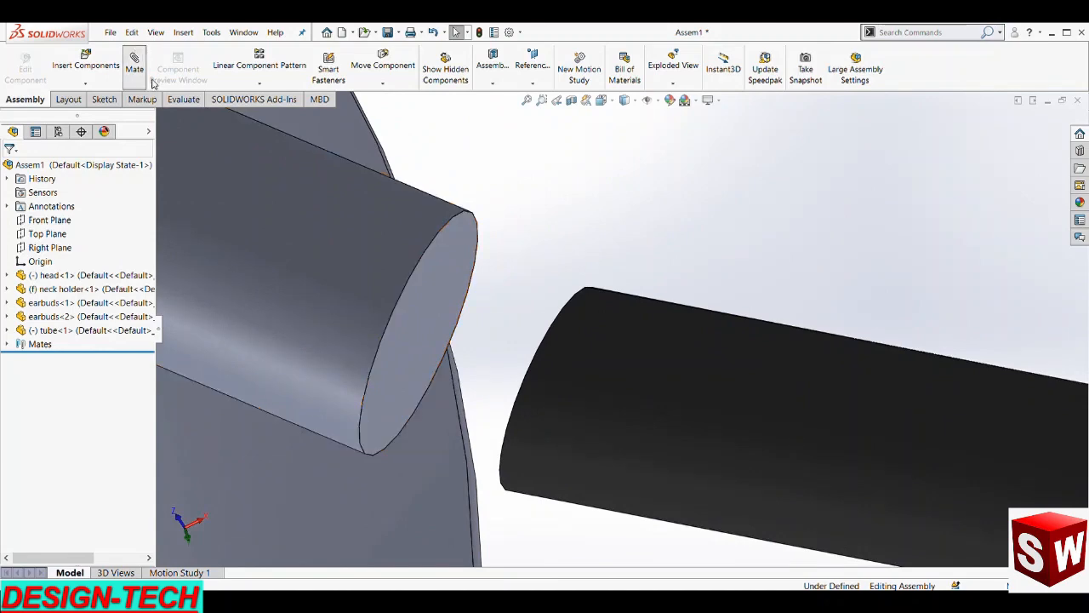
click(419, 307)
middle_drag(521, 343, 559, 391)
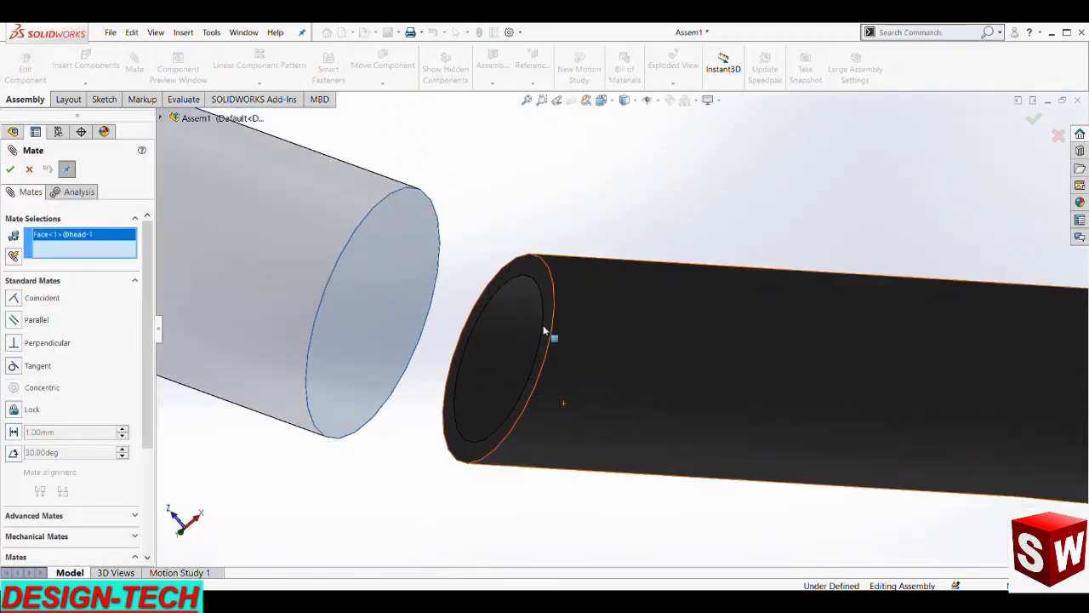
scroll(536, 284, down, 3)
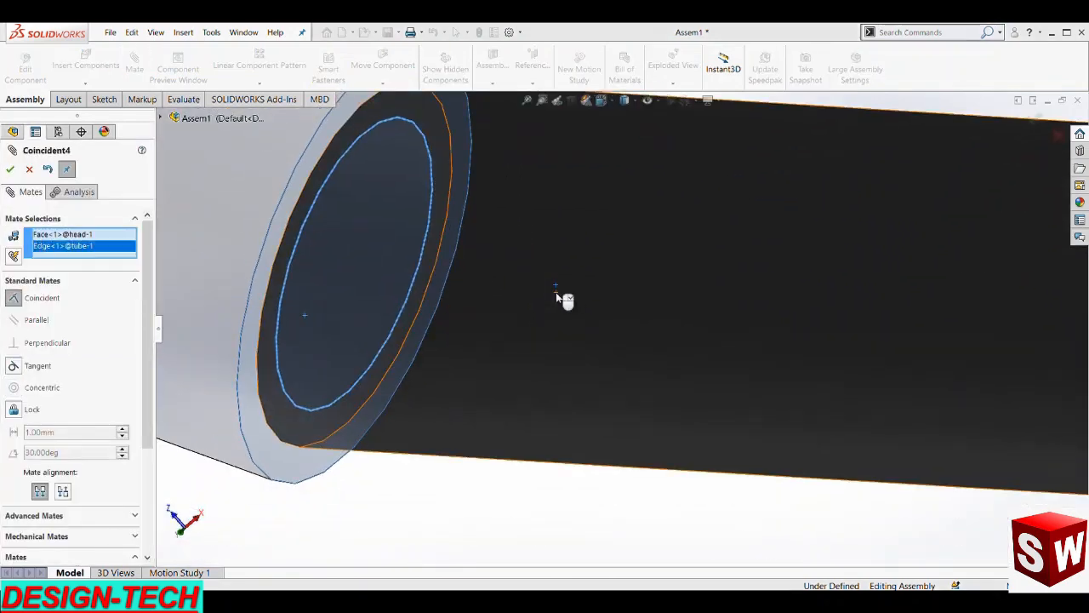
click(660, 285)
- Mate the tube's ring-shaped end face coincident with the flat end face of the neck holder's outlet, and finish mating
scroll(644, 334, up, 10)
scroll(644, 366, up, 8)
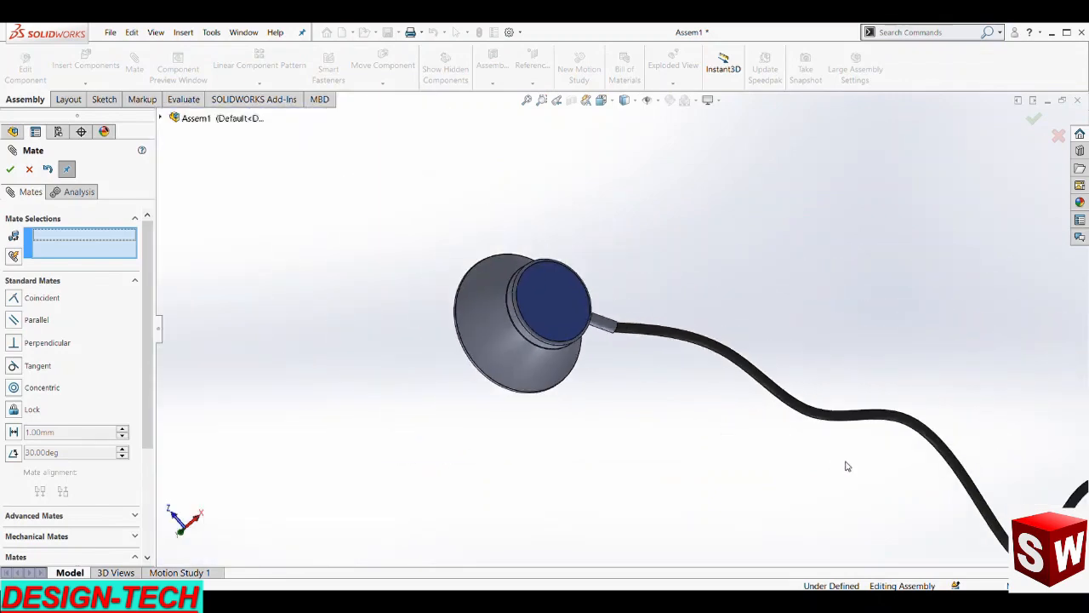
middle_drag(841, 465, 851, 386)
scroll(647, 323, down, 10)
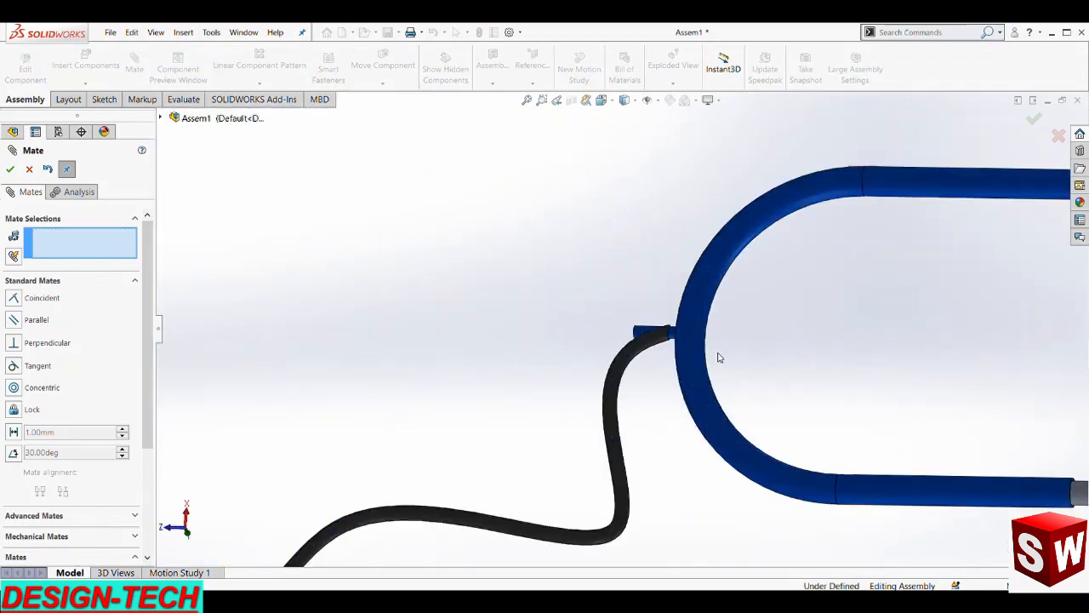
click(617, 296)
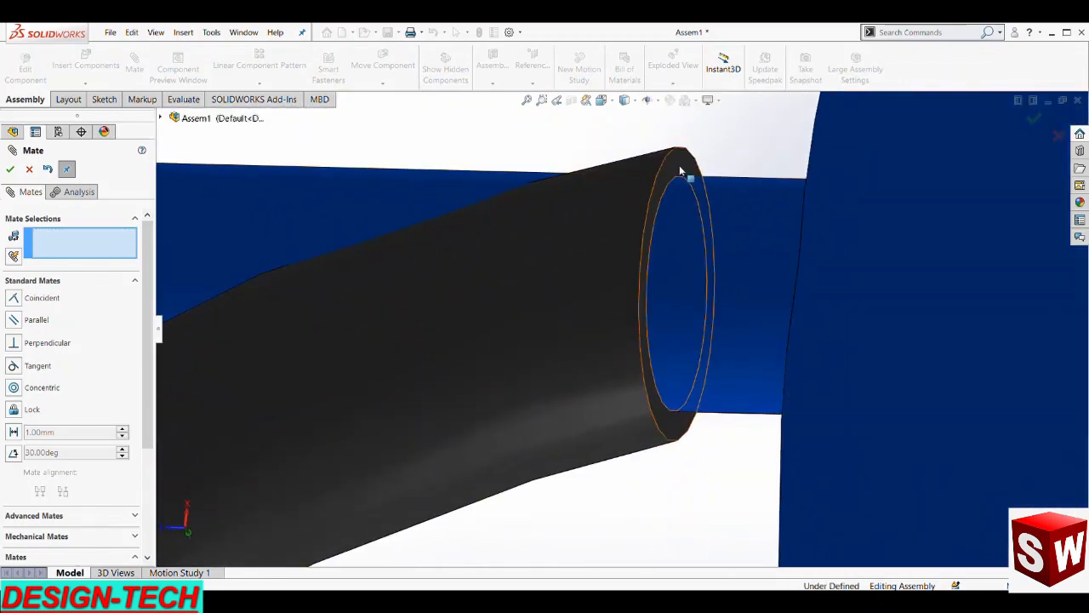
scroll(617, 296, up, 8)
scroll(527, 337, down, 8)
click(528, 332)
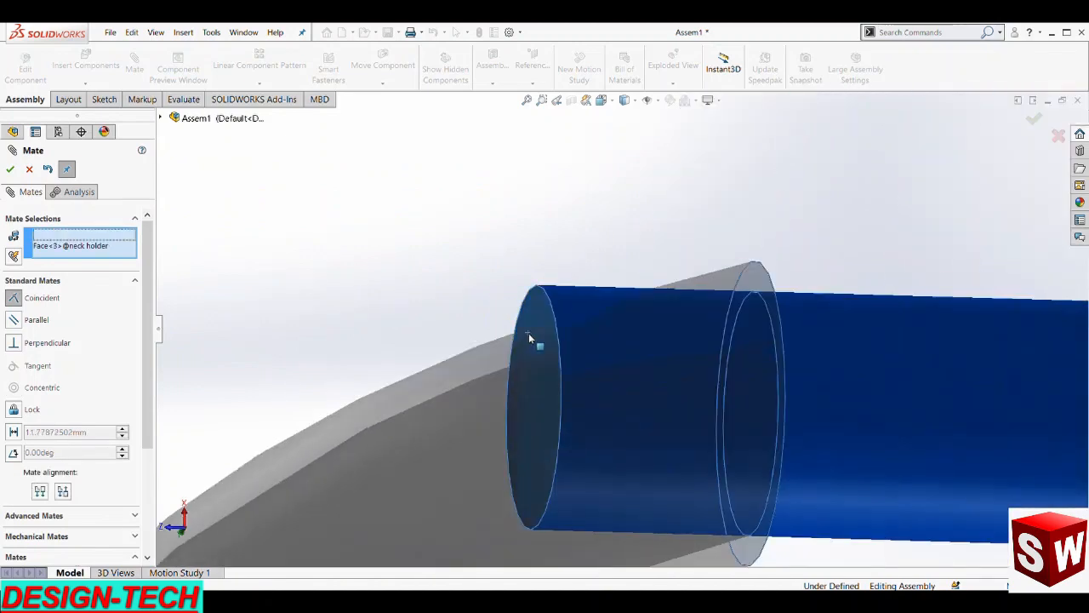
key(Return)
scroll(609, 383, up, 10)
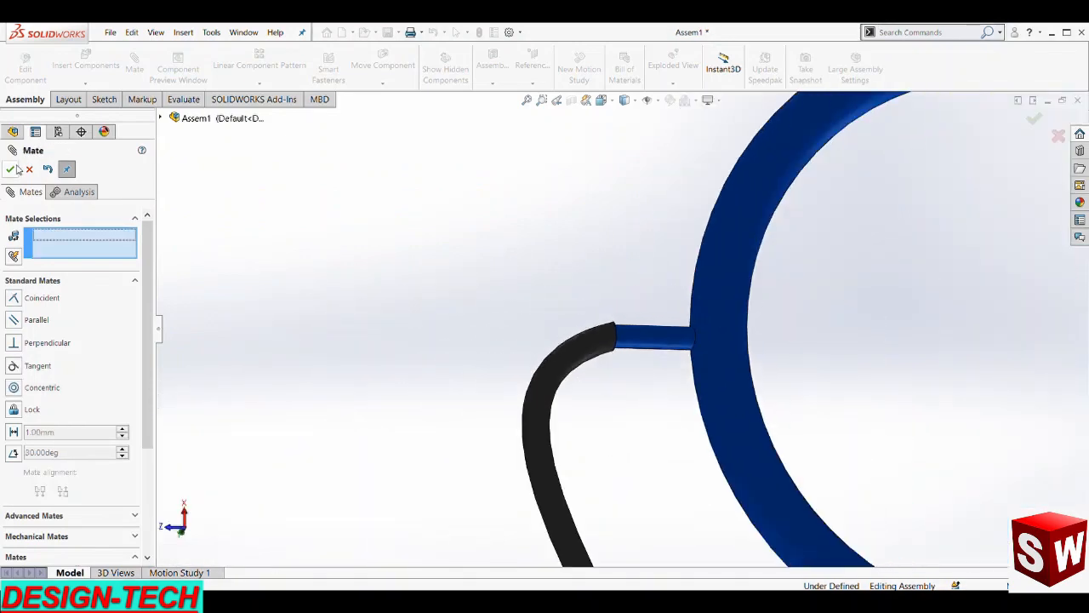
key(Escape)
- Examine the whole stethoscope assembly from above and from the head's perforated underside
scroll(622, 362, up, 10)
scroll(605, 396, down, 1)
mouse_move(605, 400)
middle_down()
mouse_move(607, 412)
mouse_move(620, 389)
middle_up()
scroll(576, 425, down, 1)
key(ctrl+space)
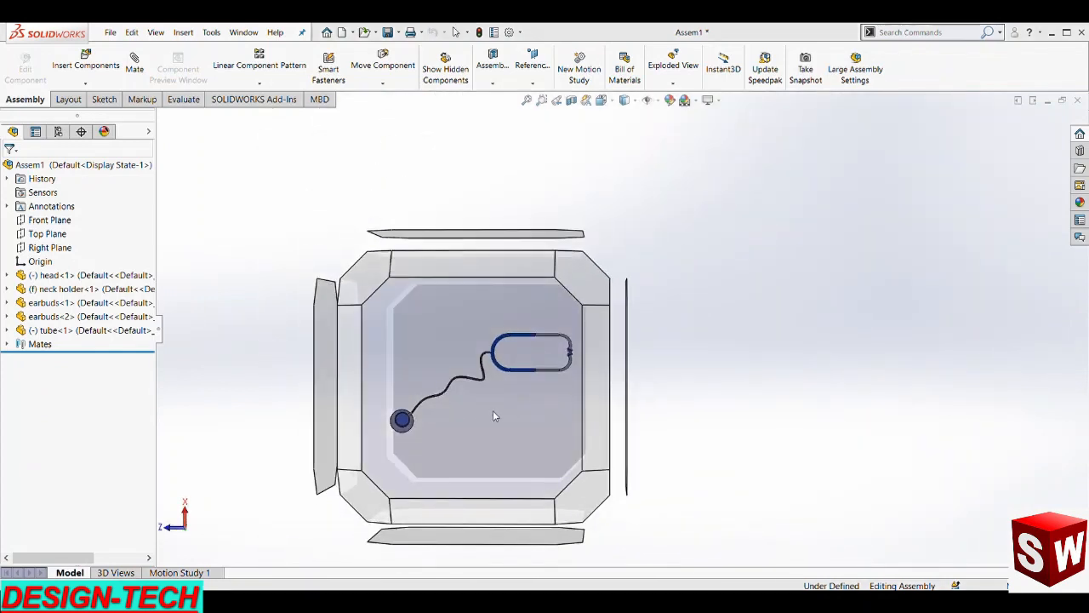
click(493, 413)
scroll(672, 293, down, 3)
scroll(639, 332, up, 3)
middle_drag(639, 345, 681, 204)
scroll(596, 333, down, 4)
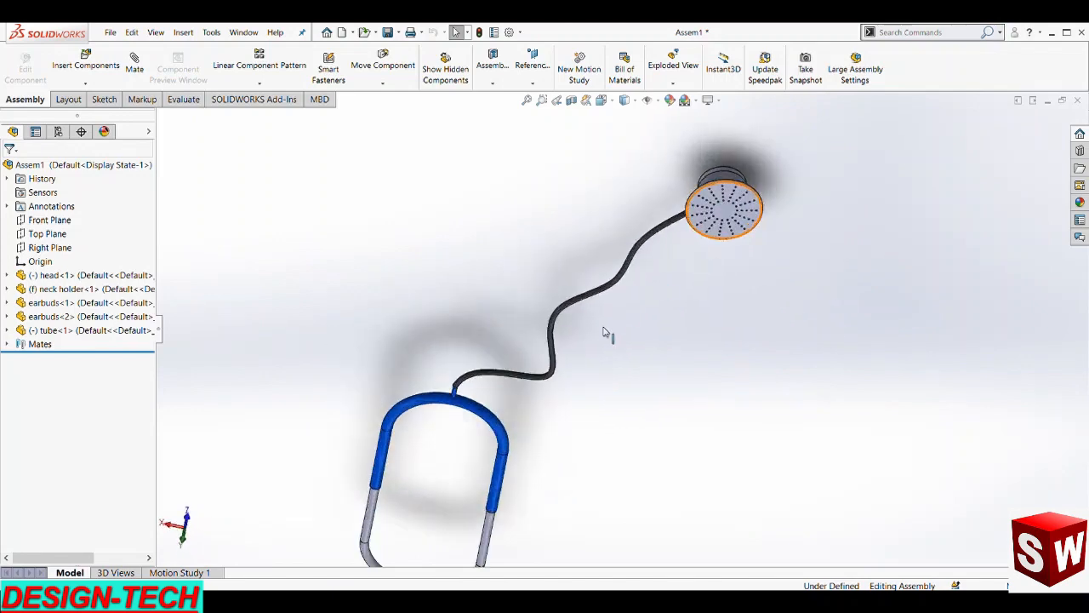
scroll(583, 334, up, 4)
middle_drag(573, 329, 312, 457)
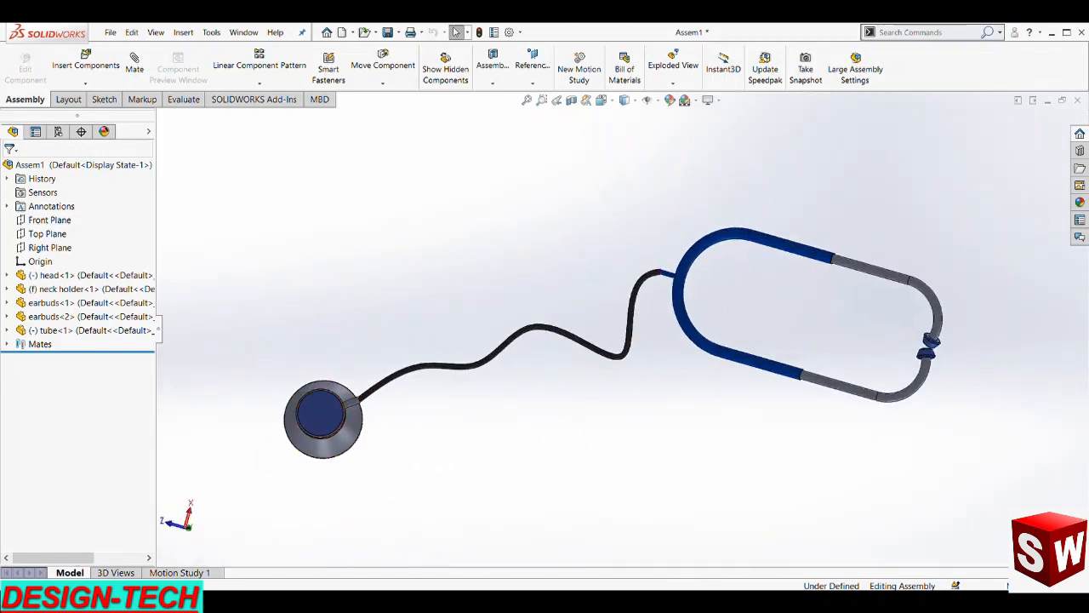